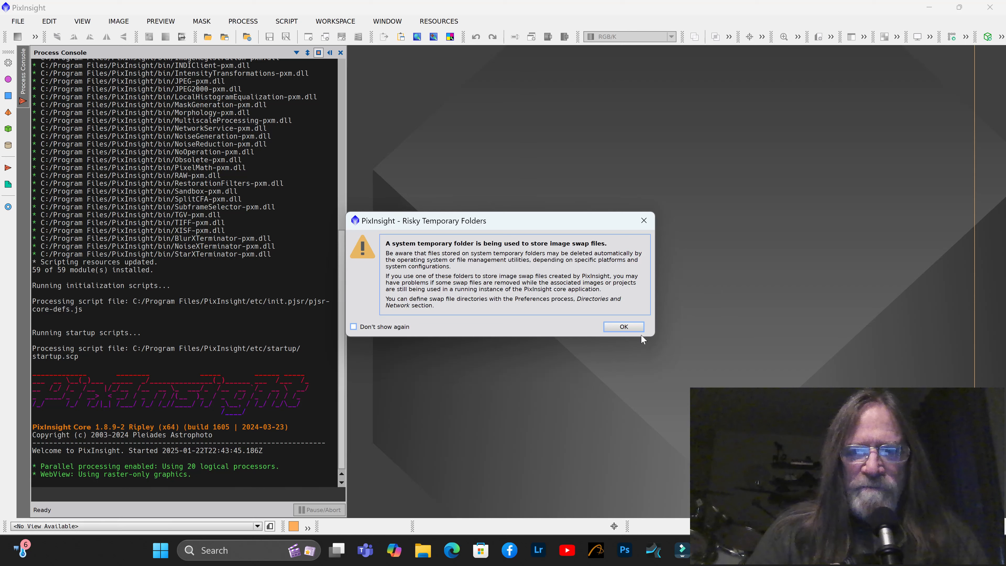
Open the images Autosave001, Autosave002, Autosave003 and Autosave004 from the Cocoon folder on the Desktop
left_click(623, 326)
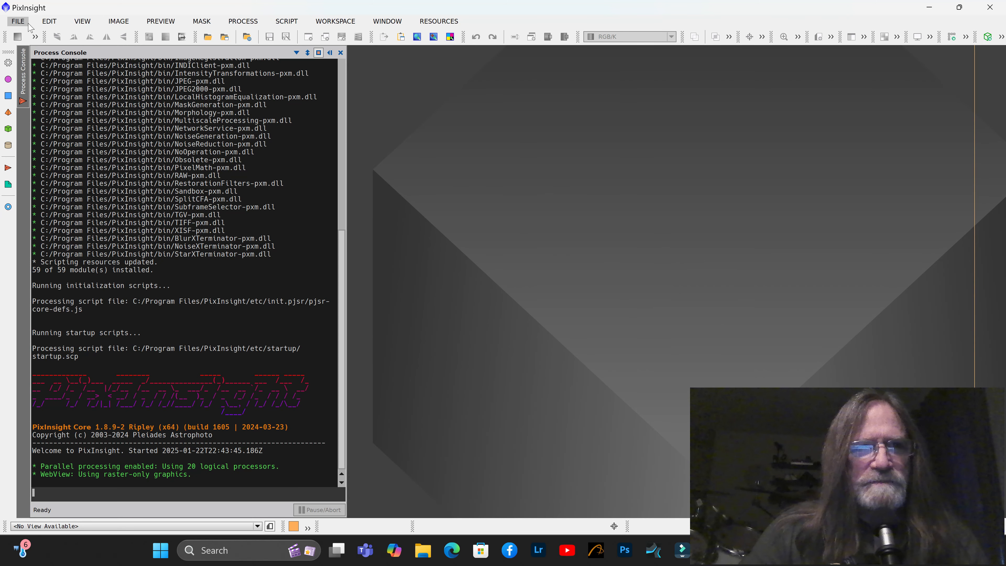
left_click(17, 22)
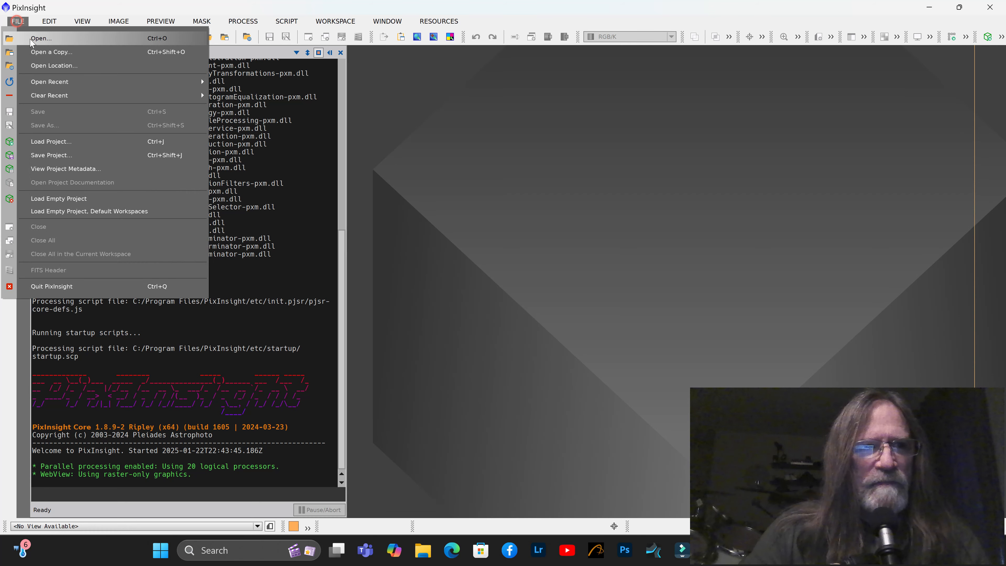
left_click(41, 38)
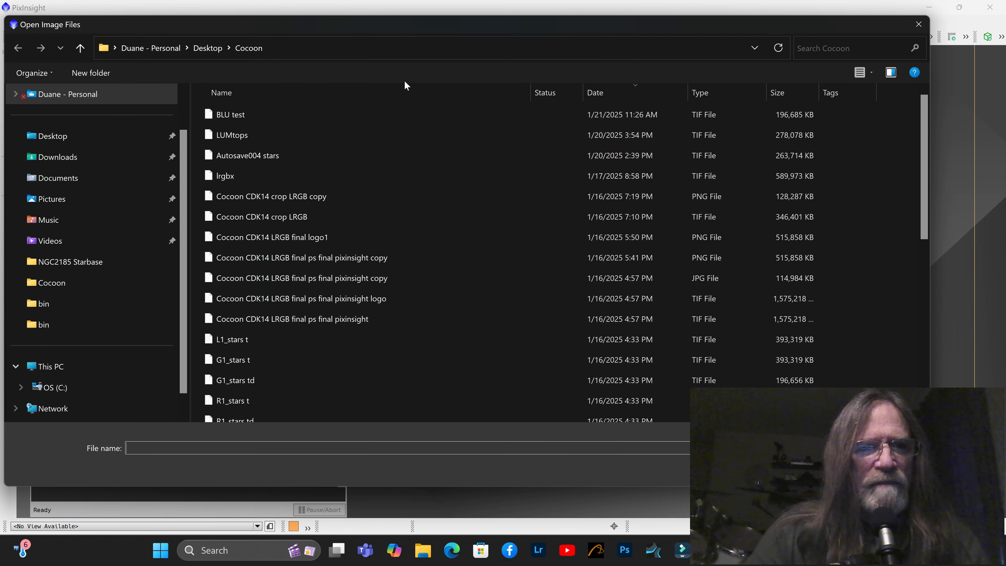
scroll(276, 335, "down", 5)
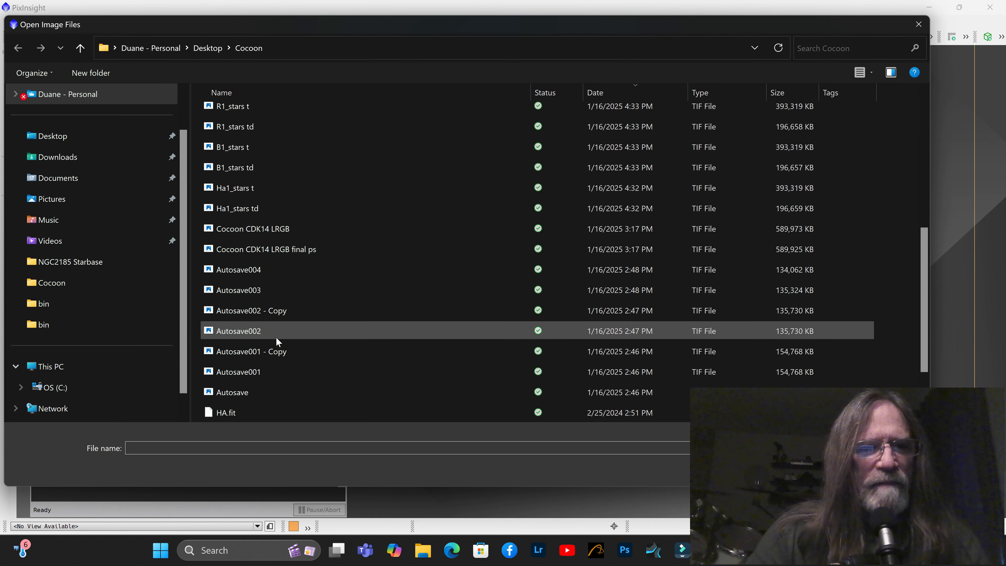
scroll(276, 336, "down", 1)
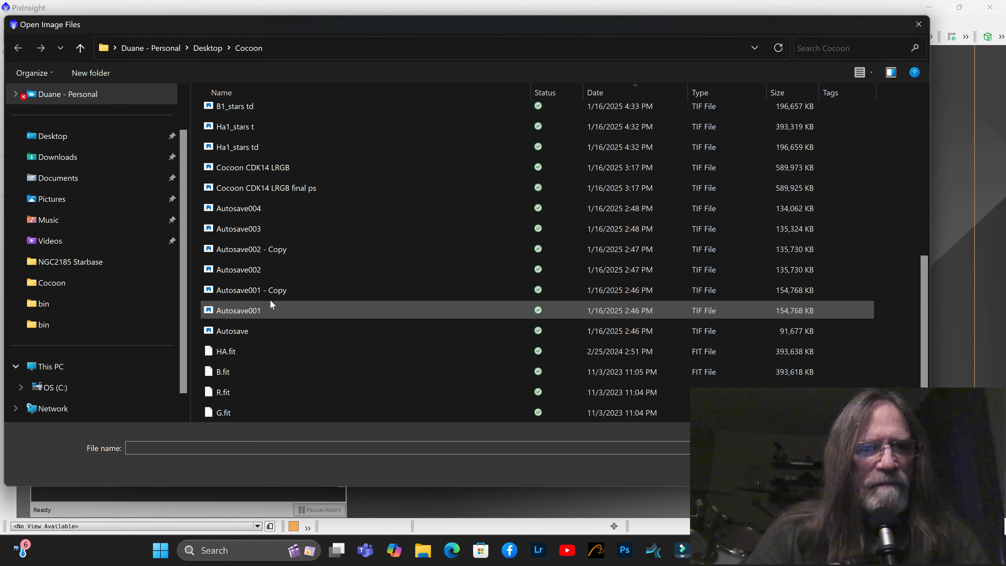
left_click(257, 312)
left_click(257, 272, "ctrl")
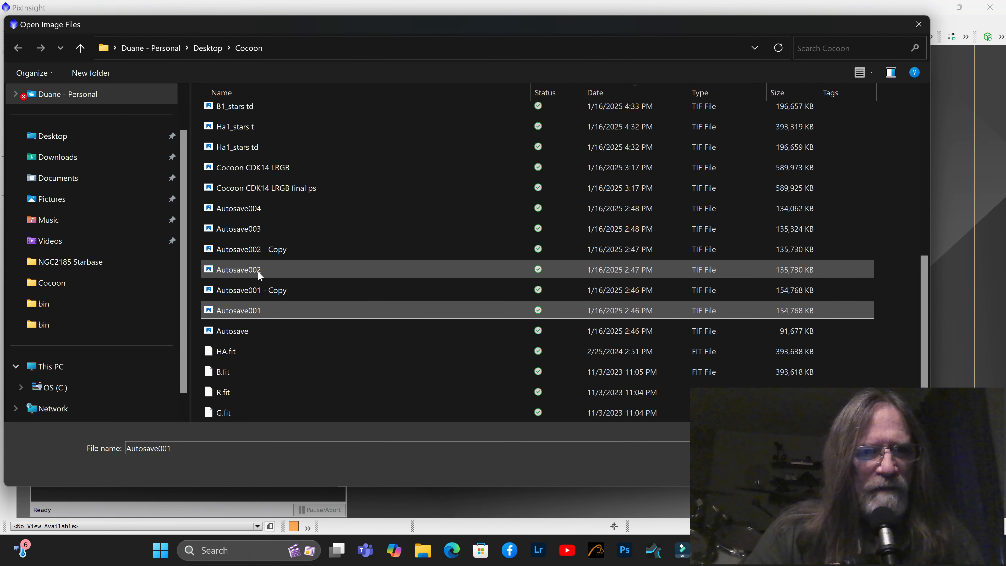
left_click(259, 228, "ctrl")
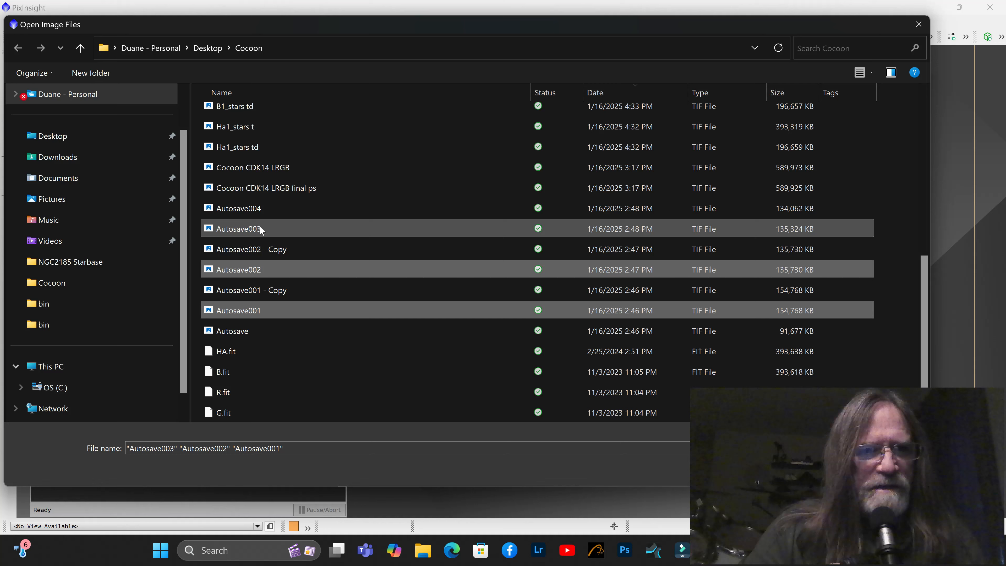
left_click(258, 209, "ctrl")
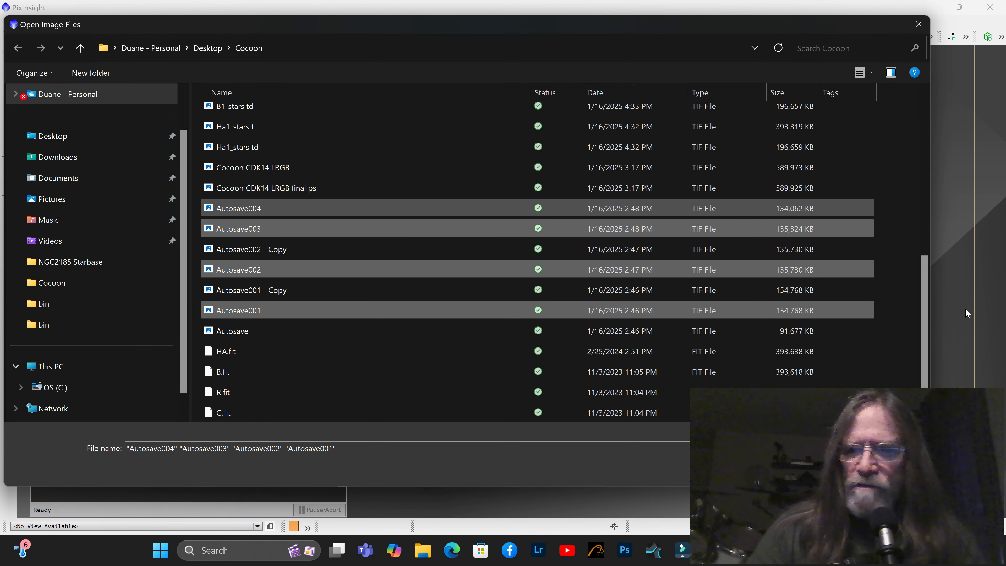
left_click_drag(962, 434, 278, 413)
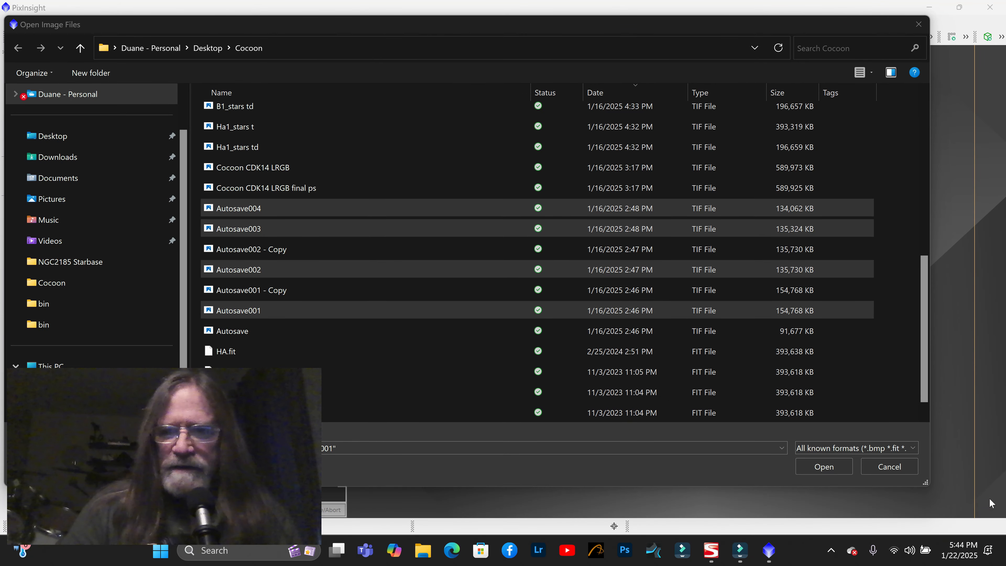
left_click(824, 466)
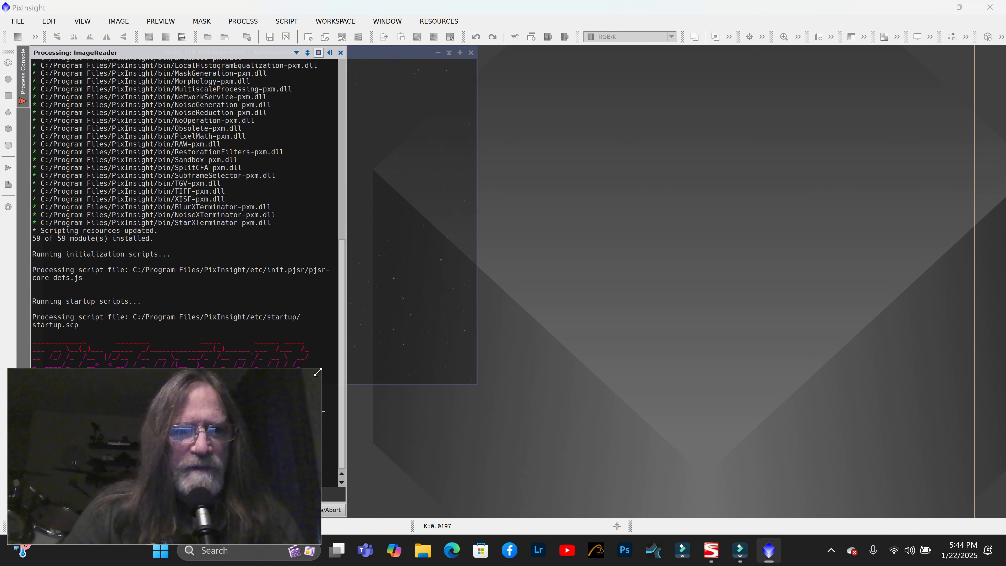
left_click_drag(321, 368, 969, 462)
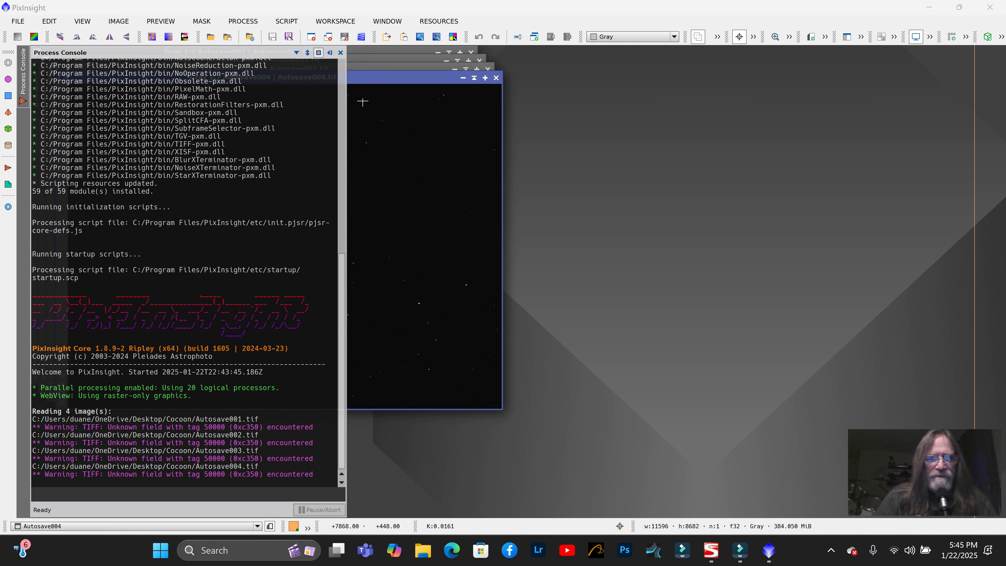
Hide the process console and run StarXTerminator on Autosave004 with Generate Star Image enabled
left_click(340, 53)
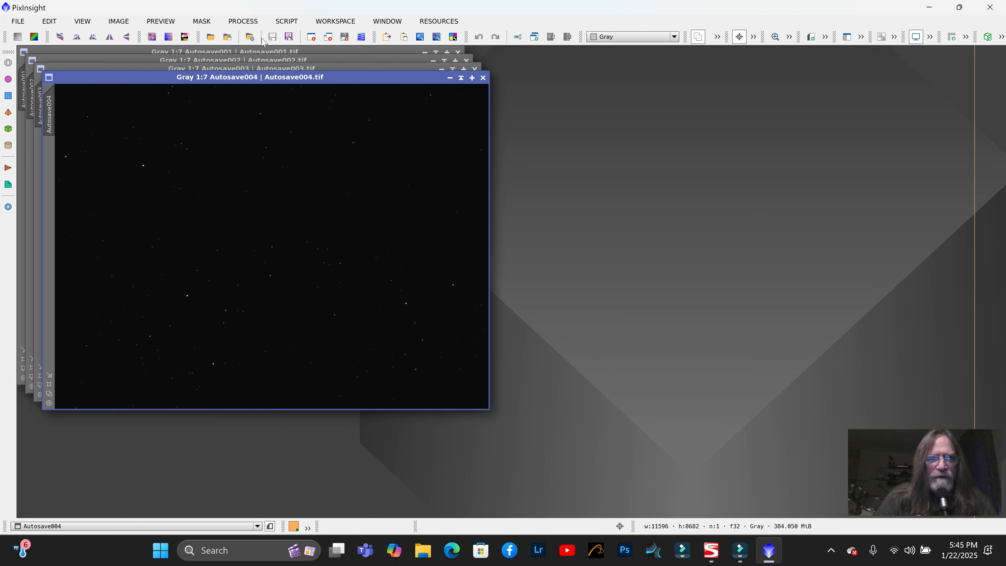
left_click(247, 23)
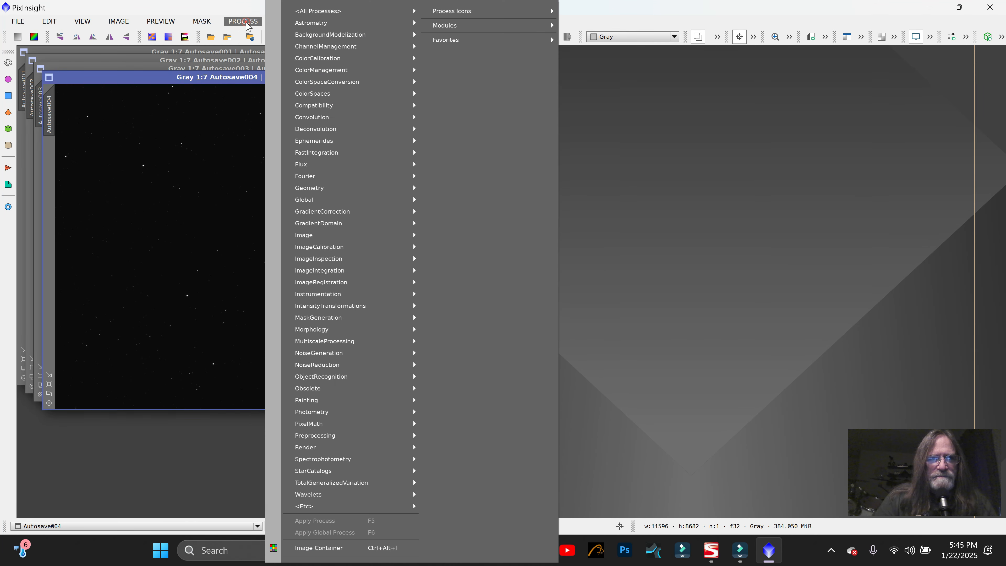
mouse_move(336, 11)
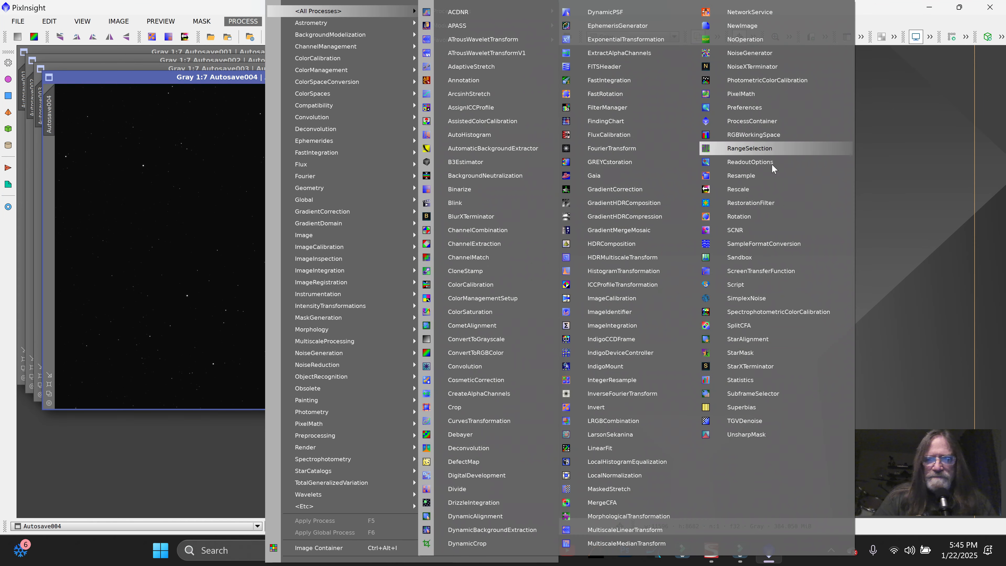
left_click(800, 371)
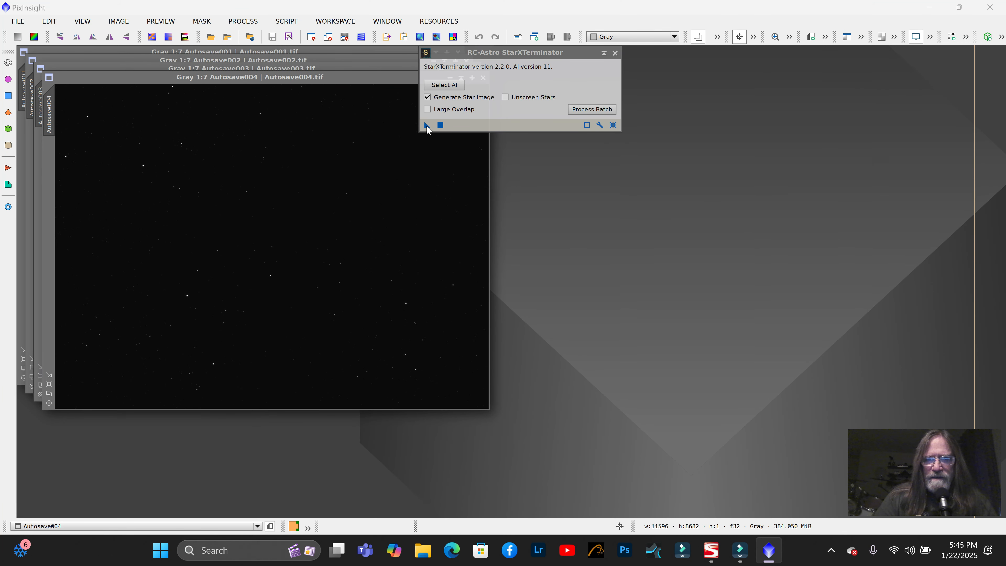
left_click_drag(426, 125, 302, 214)
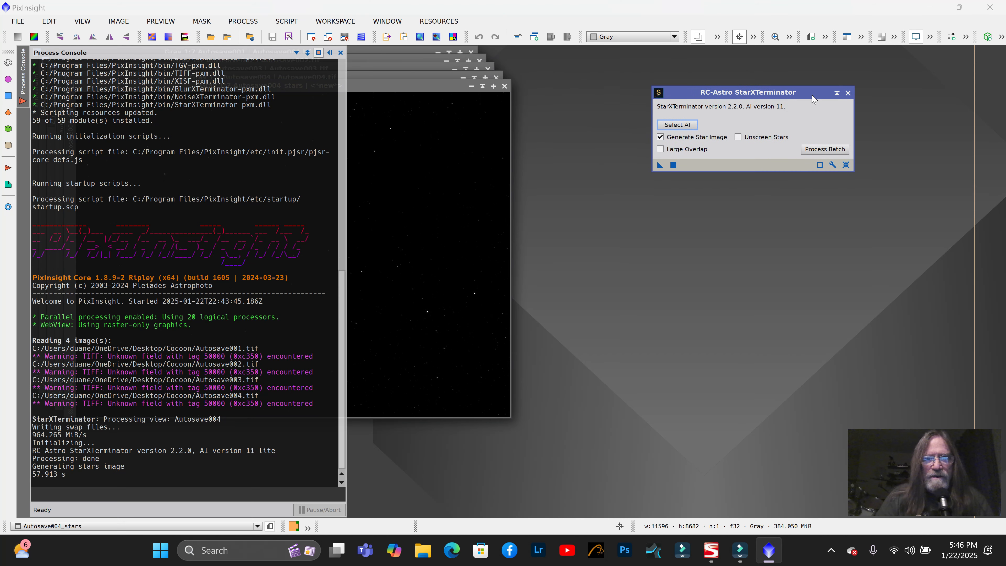
Iconize the Autosave004_stars and starless Autosave004 images and park their icons in an empty area of the workspace
left_click_drag(581, 55, 813, 95)
left_click(468, 88)
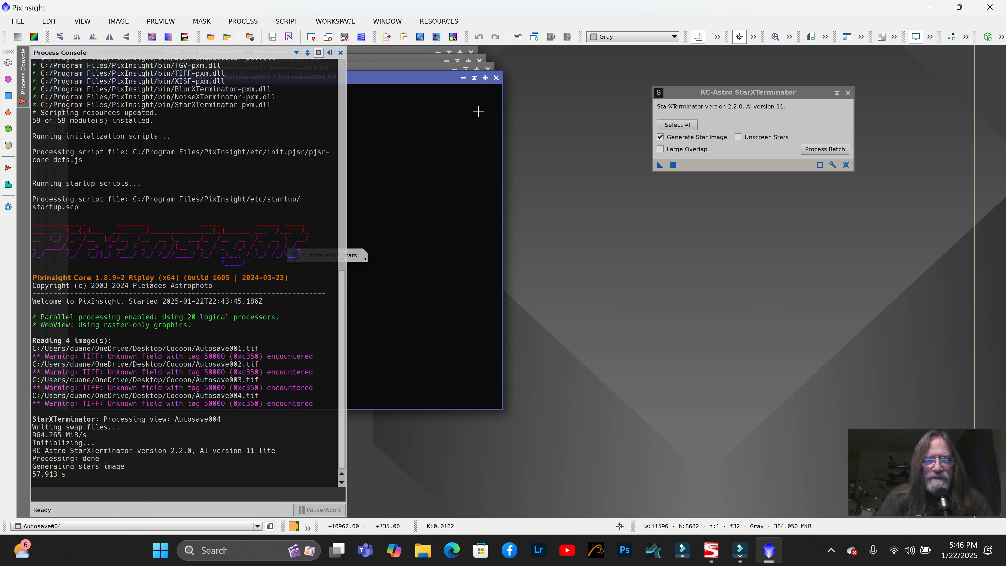
left_click_drag(351, 260, 956, 111)
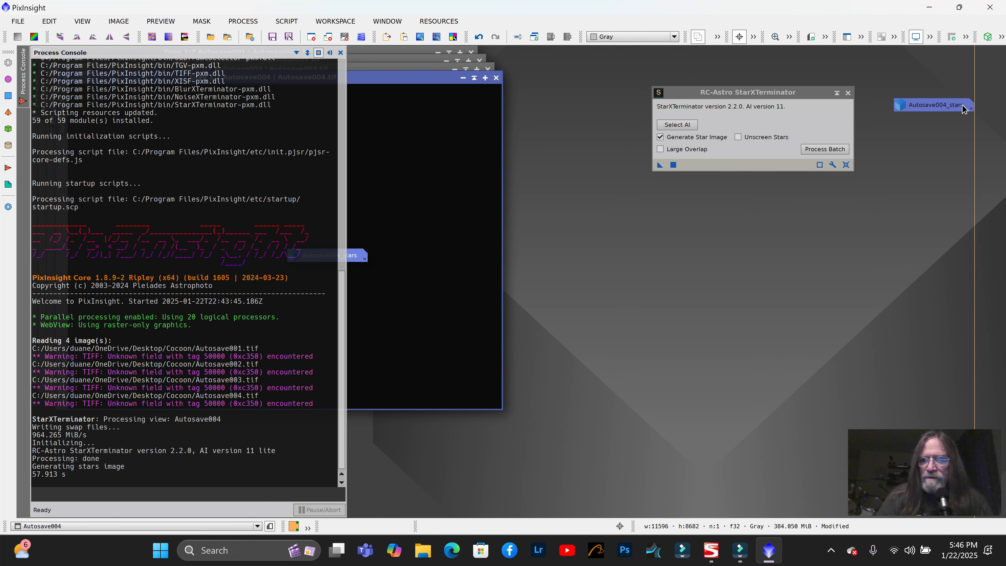
left_click(340, 52)
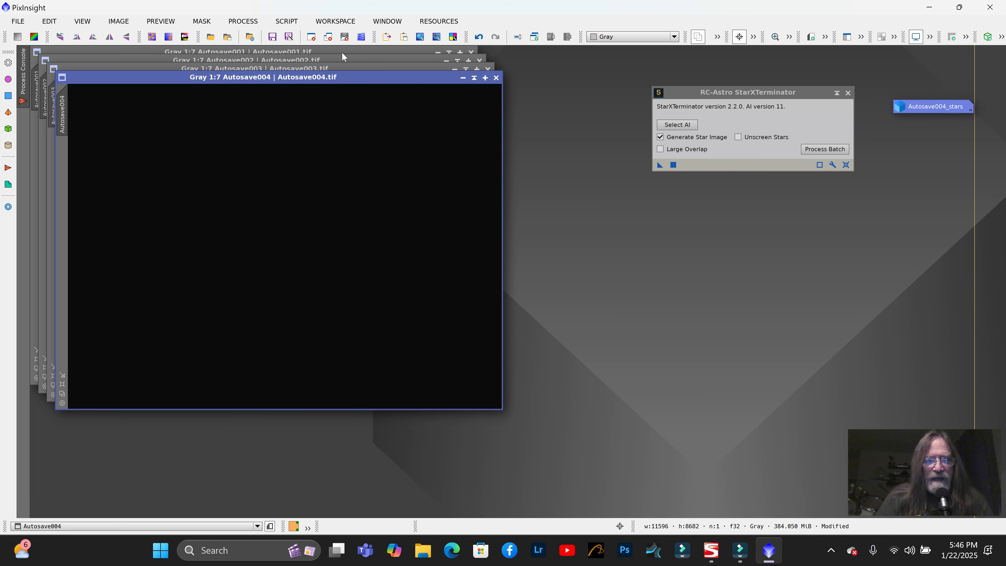
left_click(449, 79)
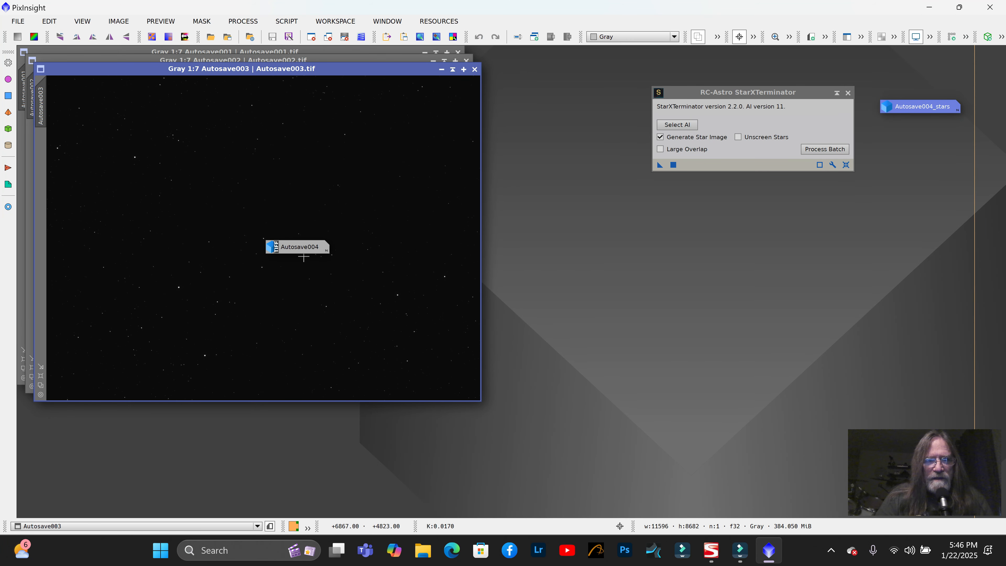
left_click_drag(302, 252, 926, 222)
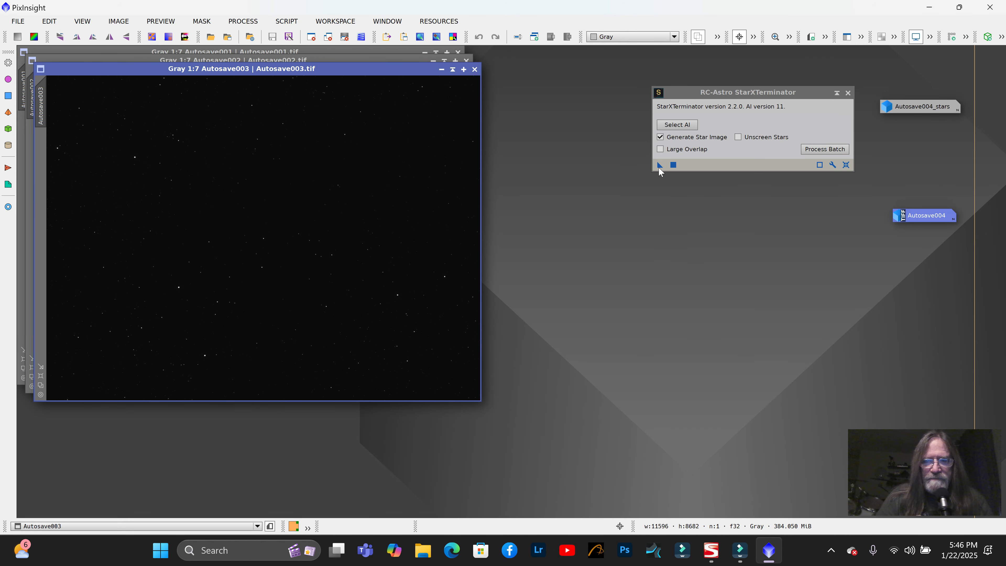
Run StarXTerminator on Autosave003, then park its stars image and starless image as icons beside the Autosave004 ones
left_click_drag(659, 169, 387, 195)
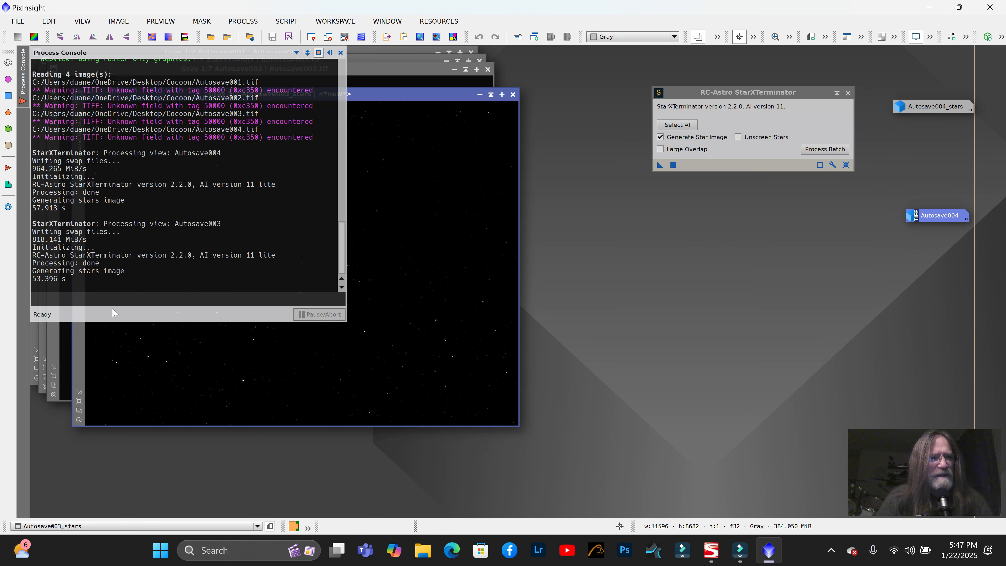
left_click(480, 95)
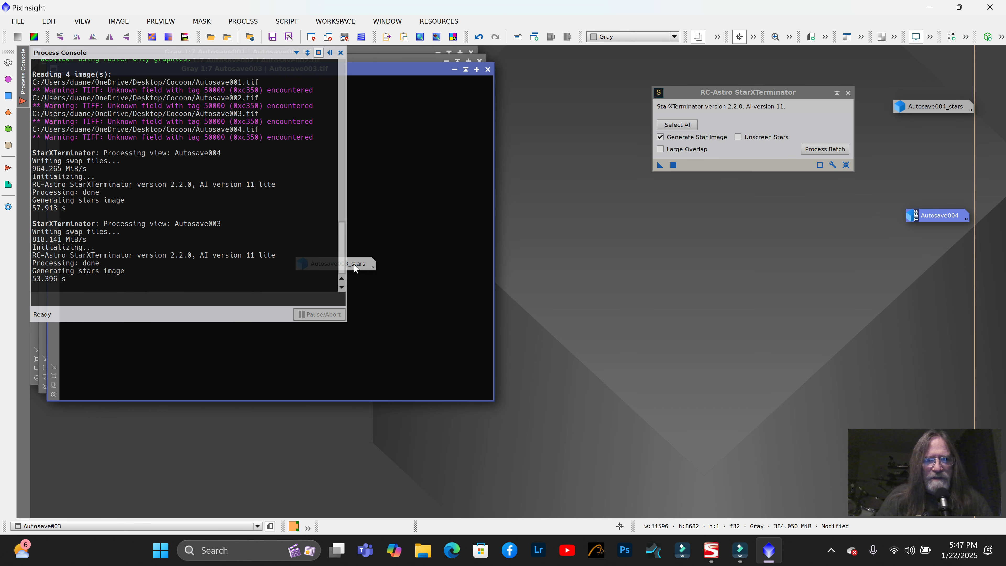
left_click_drag(350, 265, 943, 89)
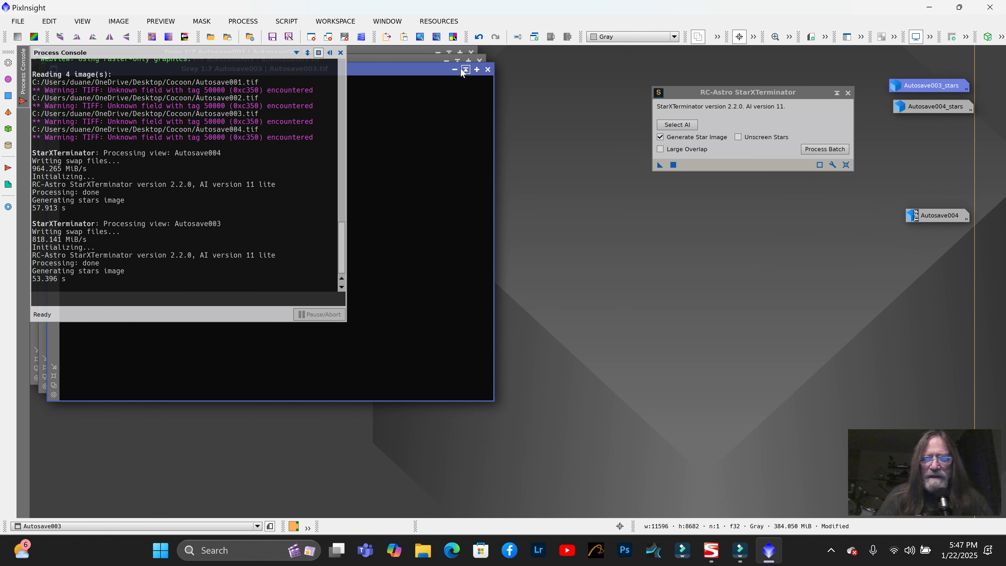
left_click(455, 70)
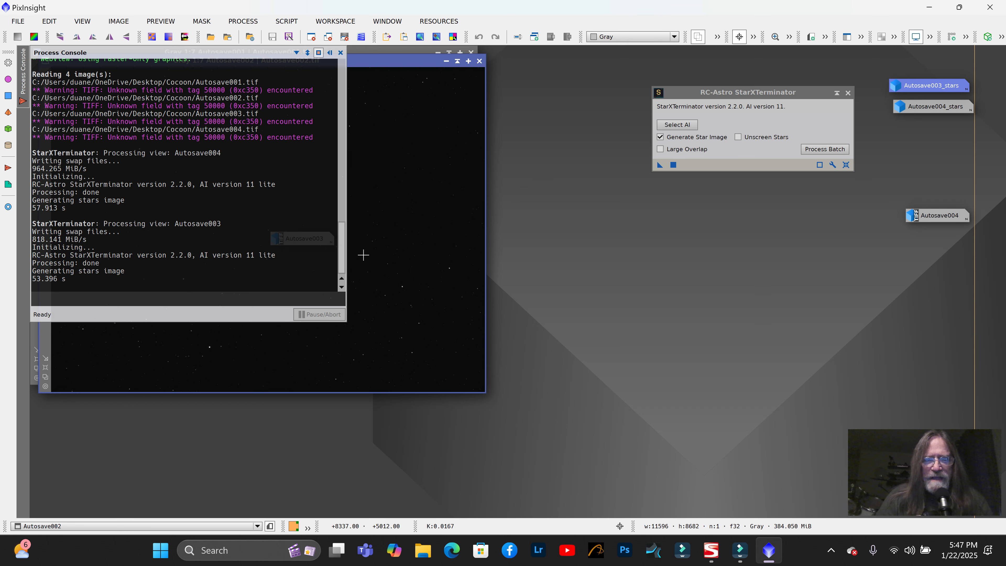
left_click(342, 53)
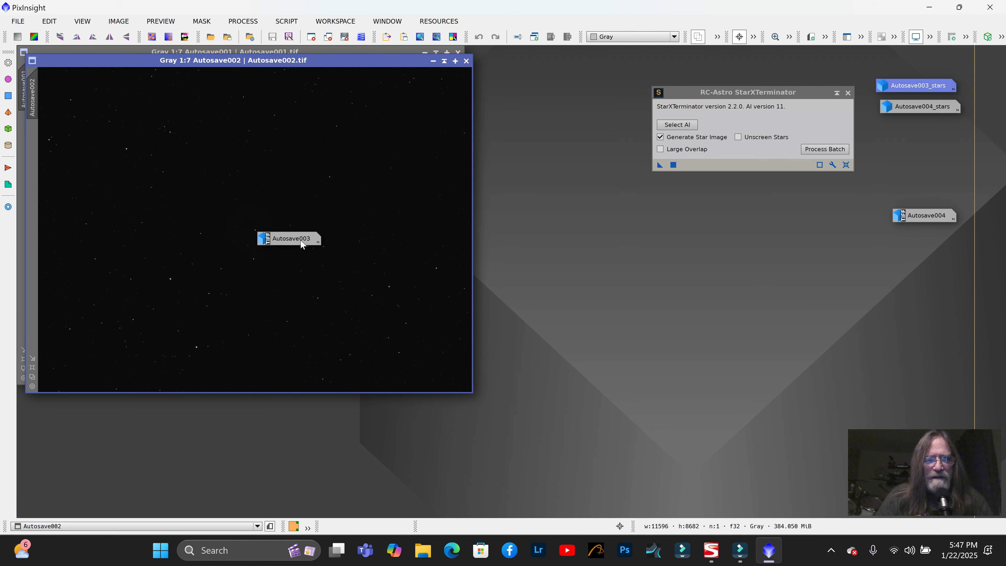
left_click_drag(316, 244, 928, 199)
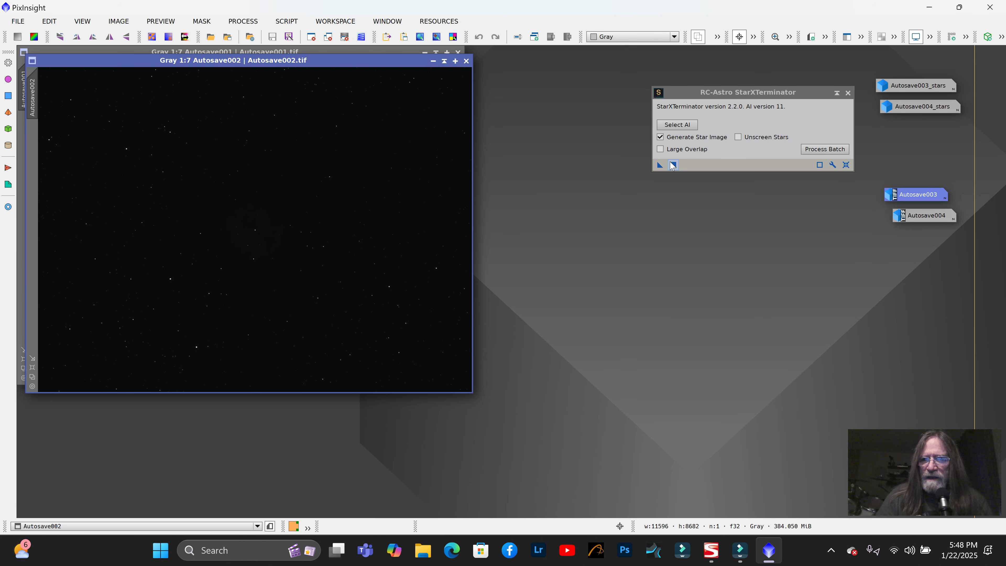
Run StarXTerminator on Autosave002 with Generate Star Image enabled
left_click_drag(659, 164, 457, 240)
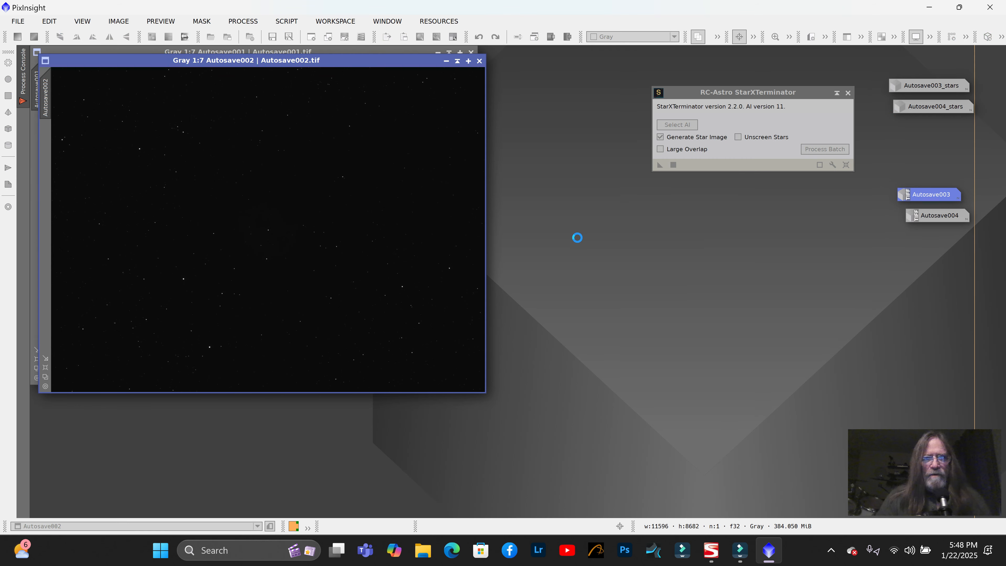
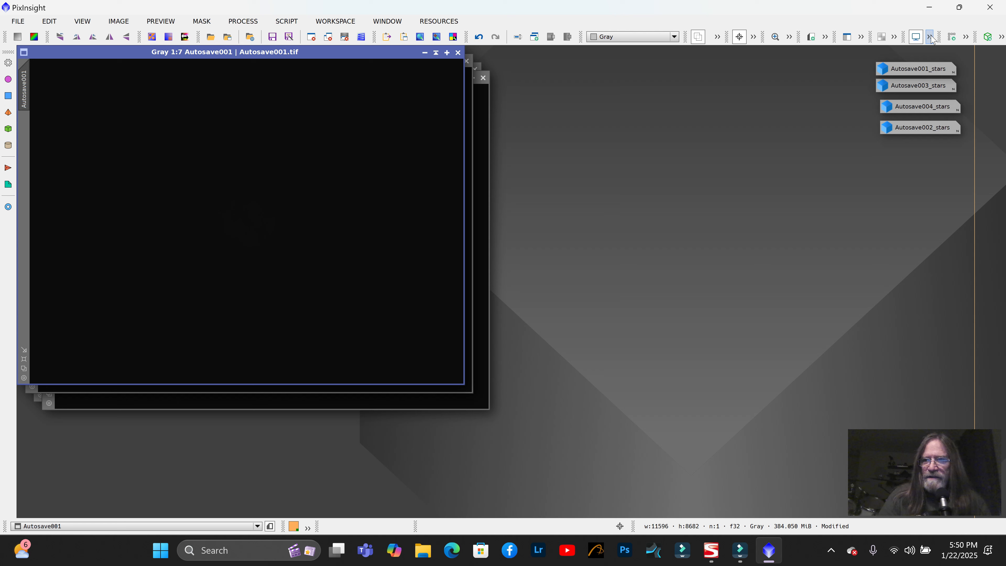
Auto-stretch the display of the starless Autosave001 image, set its window apart and examine the nebula's surroundings for star remnants
left_click(930, 39)
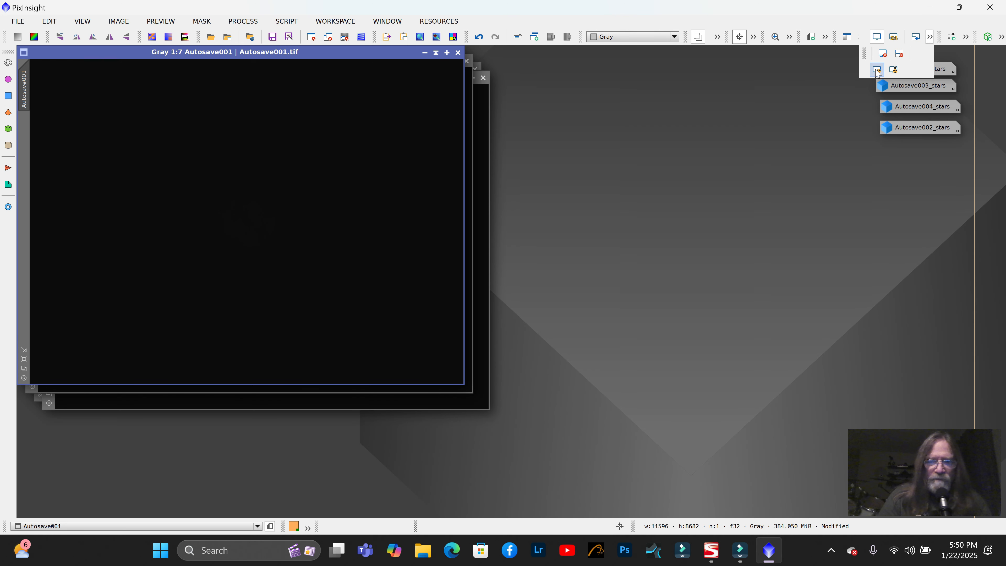
left_click(876, 71)
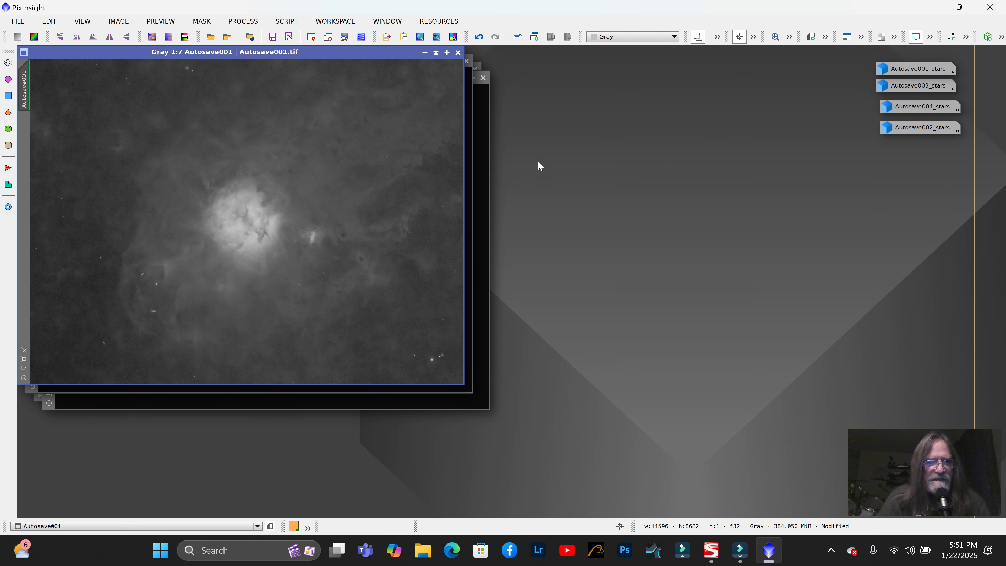
left_click_drag(344, 54, 564, 87)
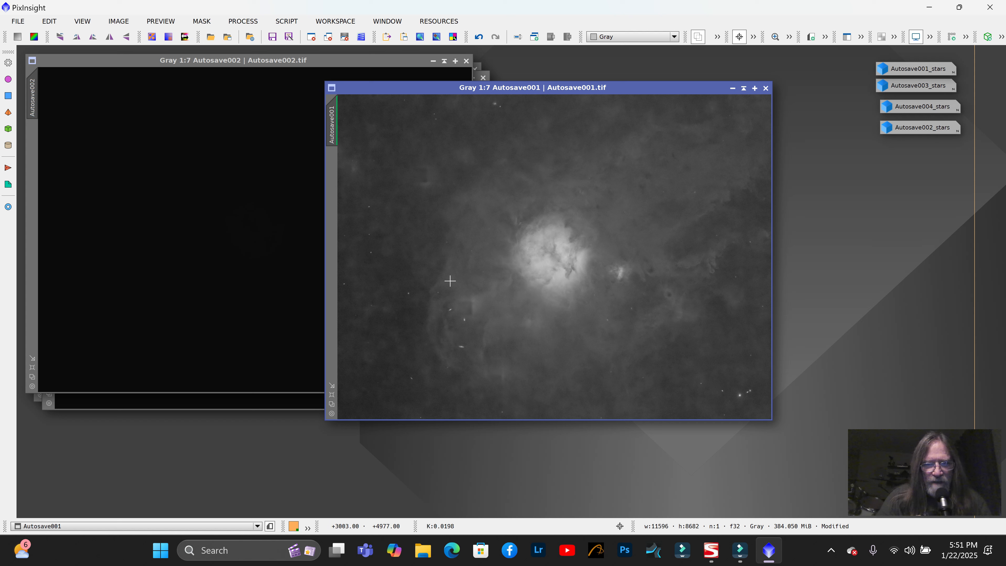
scroll(456, 313, "up", 5)
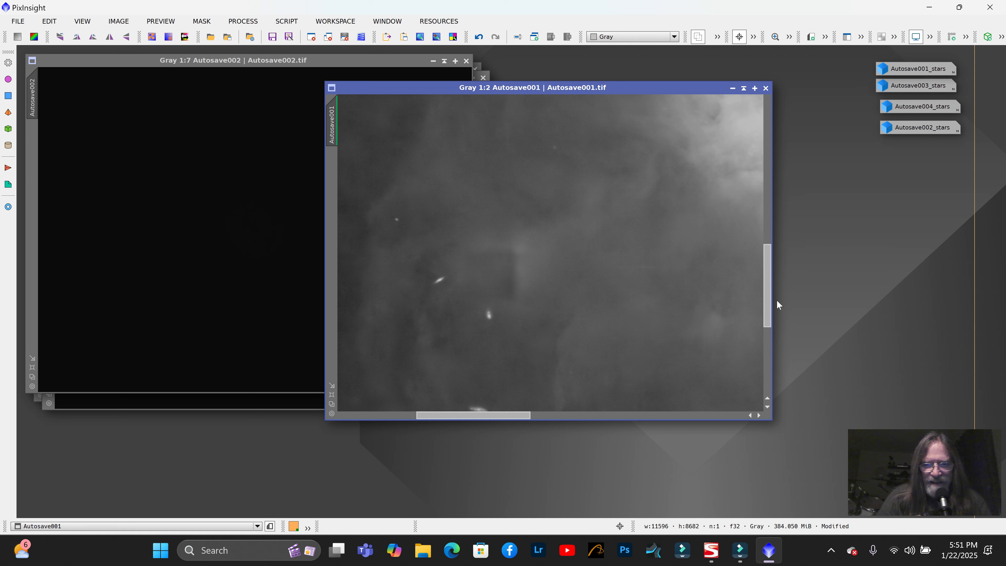
left_click_drag(767, 316, 766, 342)
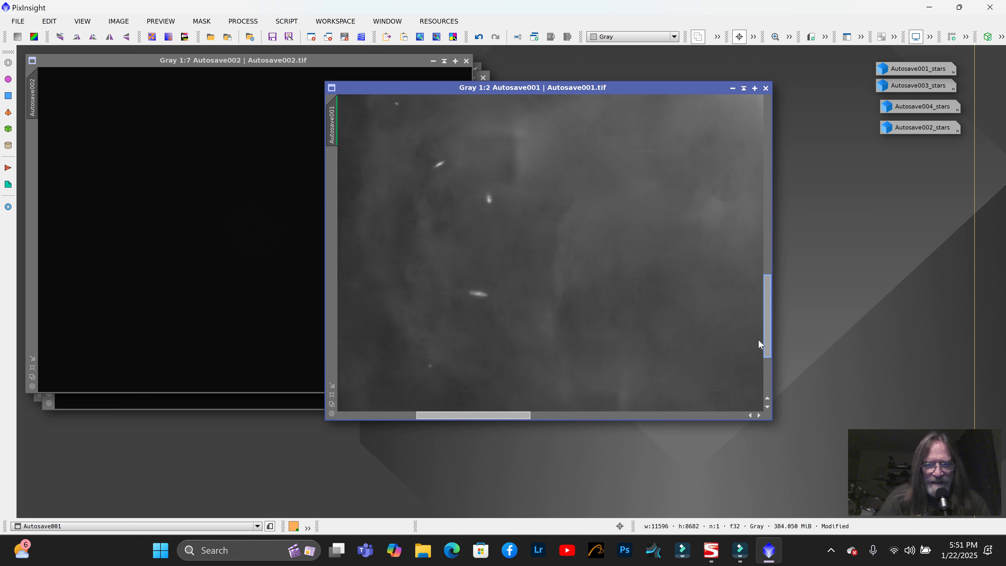
left_click_drag(519, 418, 473, 419)
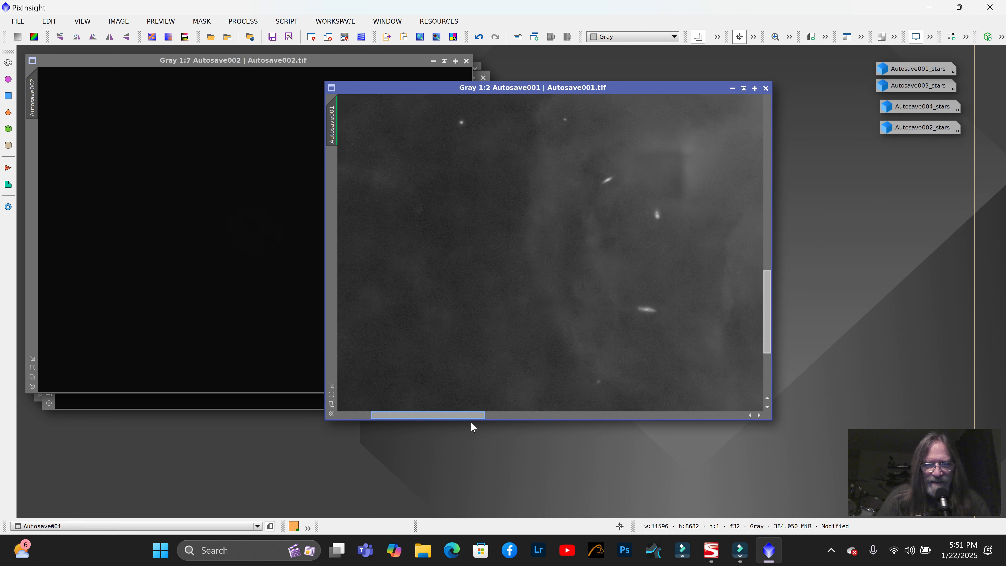
Examine the elongated star remnants in the starless Autosave001 image, first close up and as part of the whole frame
left_click_drag(765, 343, 754, 329)
mouse_move(459, 417)
left_mouse_down()
mouse_move(410, 424)
mouse_move(463, 422)
left_mouse_up()
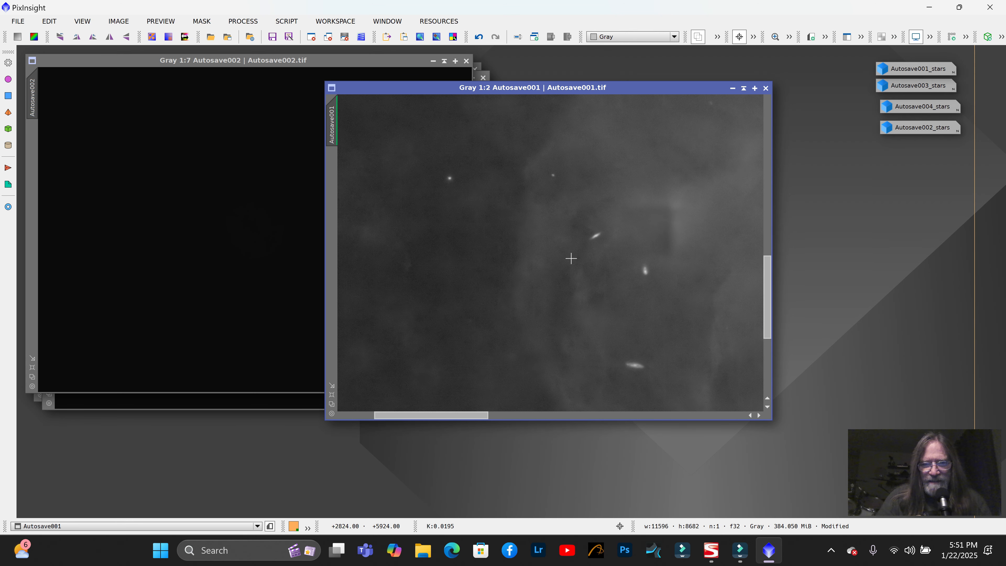
scroll(571, 259, "down", 1)
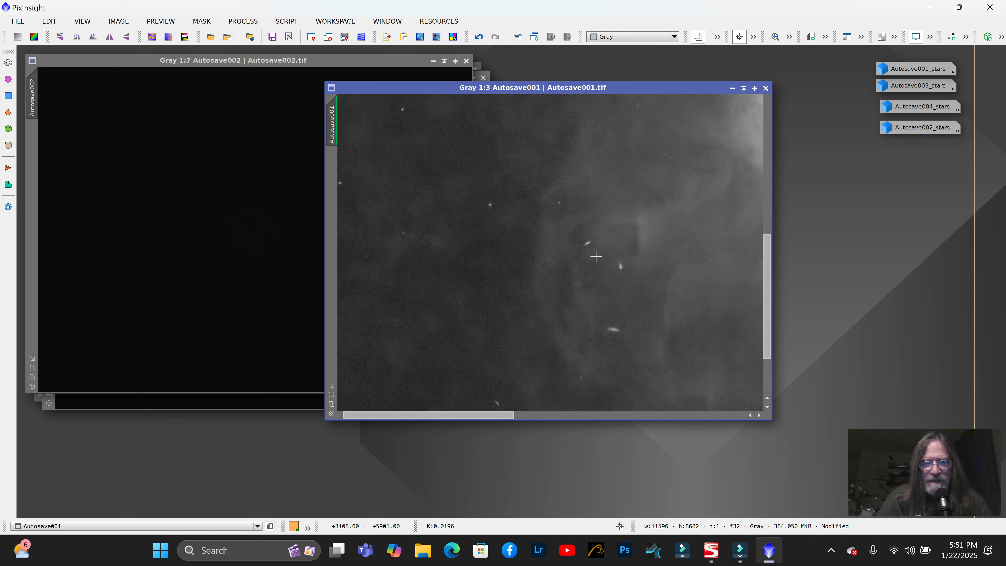
scroll(596, 256, "down", 5)
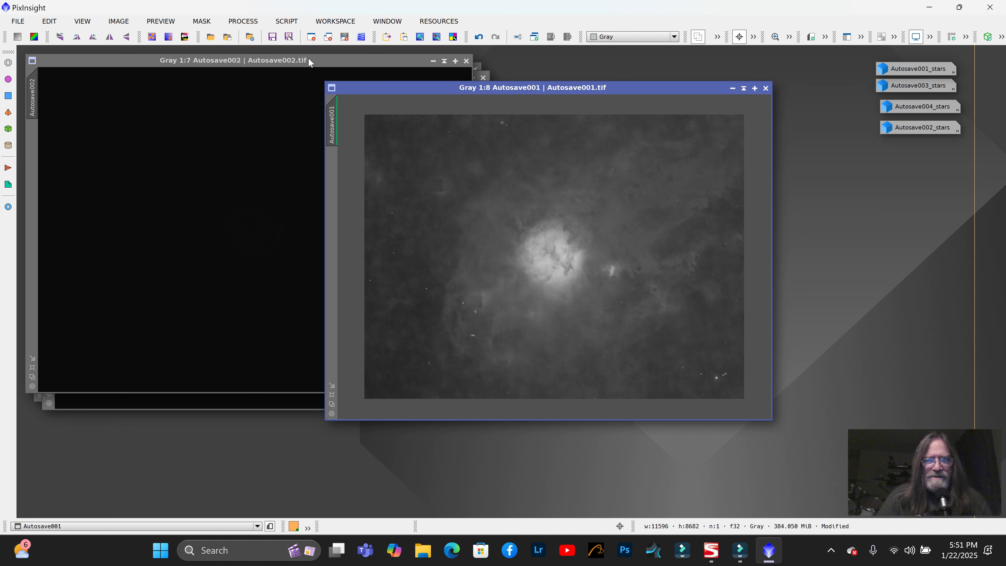
Auto-stretch the display of the starless Autosave002 image and move its window over the Autosave001 window
left_click(346, 64)
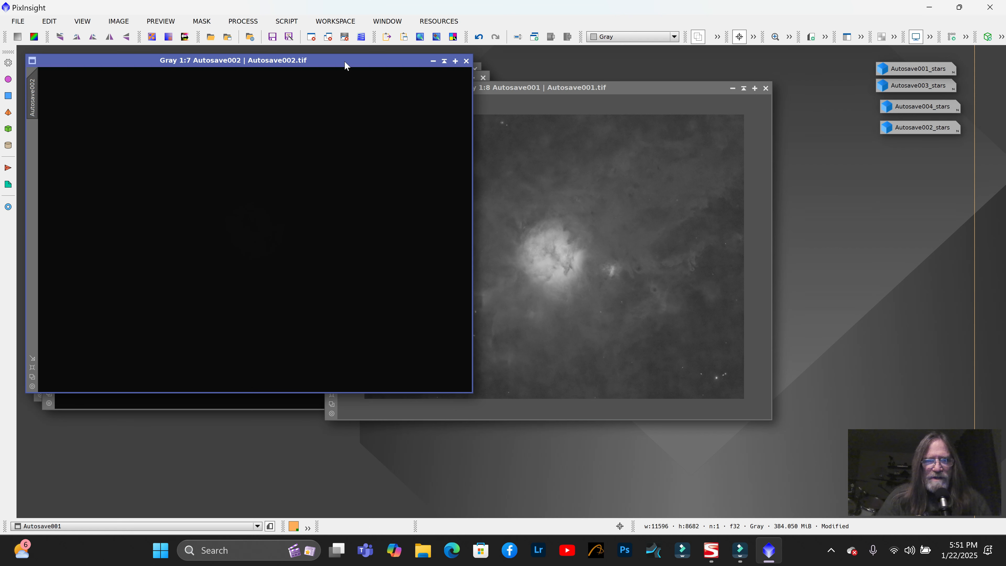
left_click(929, 36)
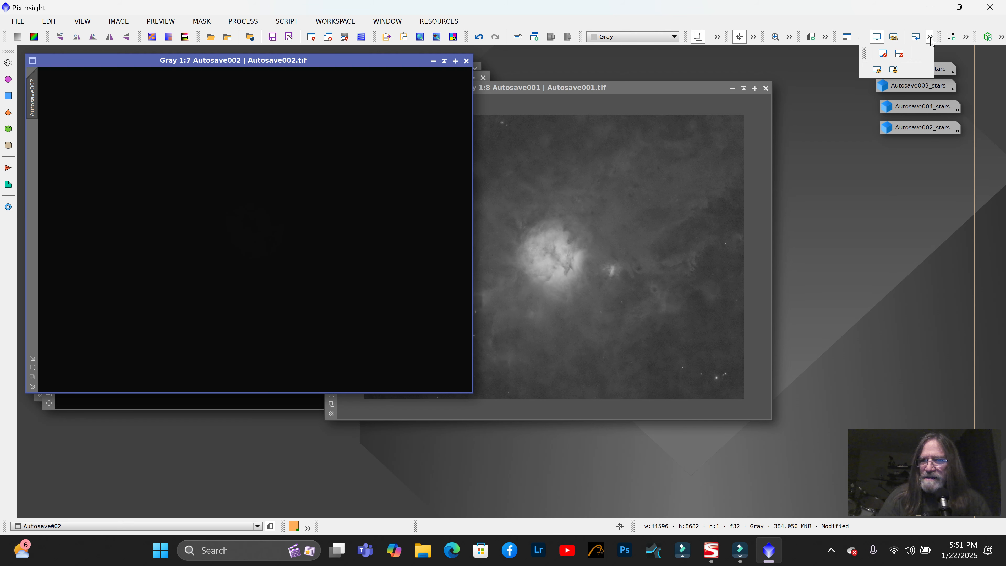
left_click(876, 69)
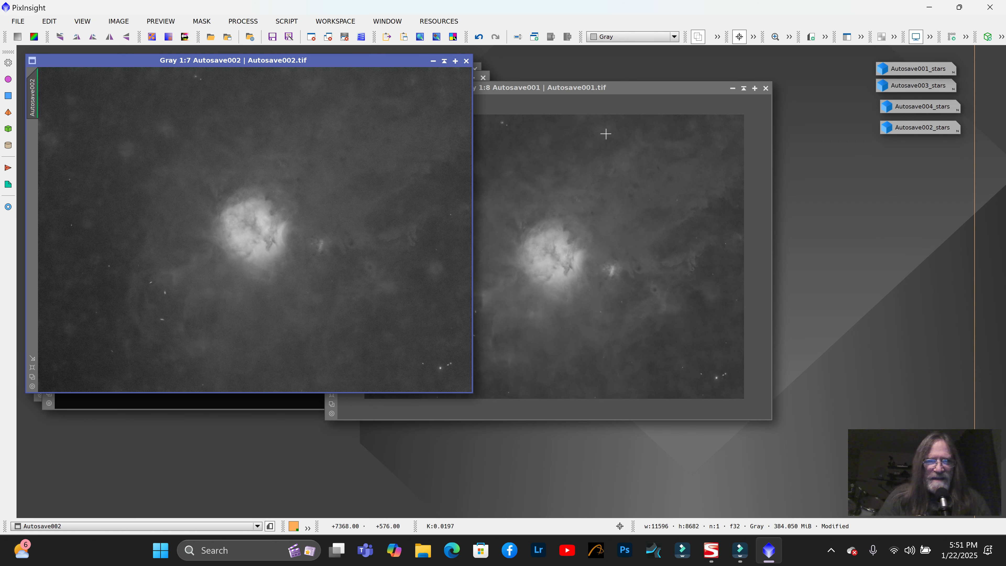
left_click_drag(406, 67, 761, 120)
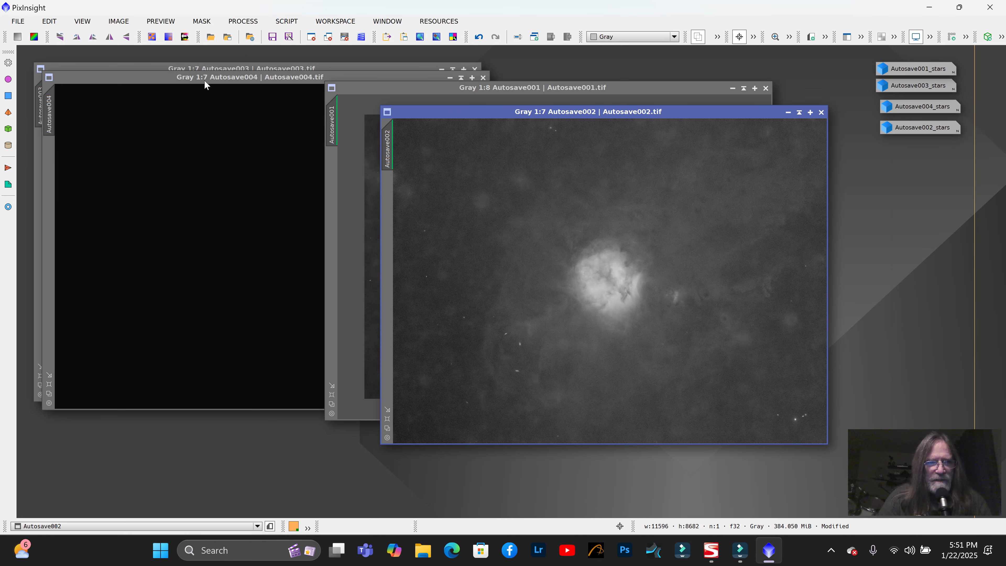
Auto-stretch the display of the starless Autosave004 image and cascade its window in front of Autosave002
left_click(136, 81)
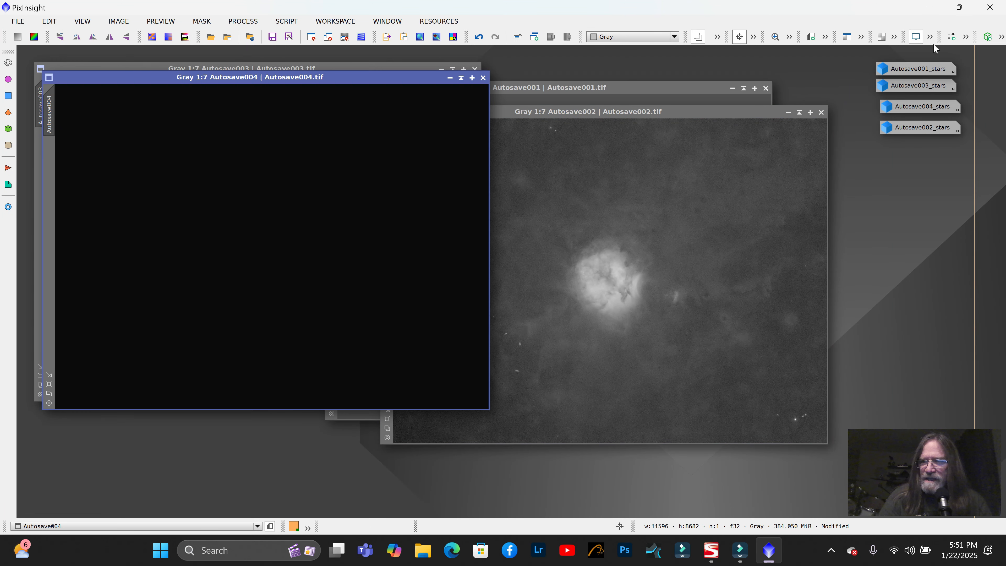
left_click(929, 37)
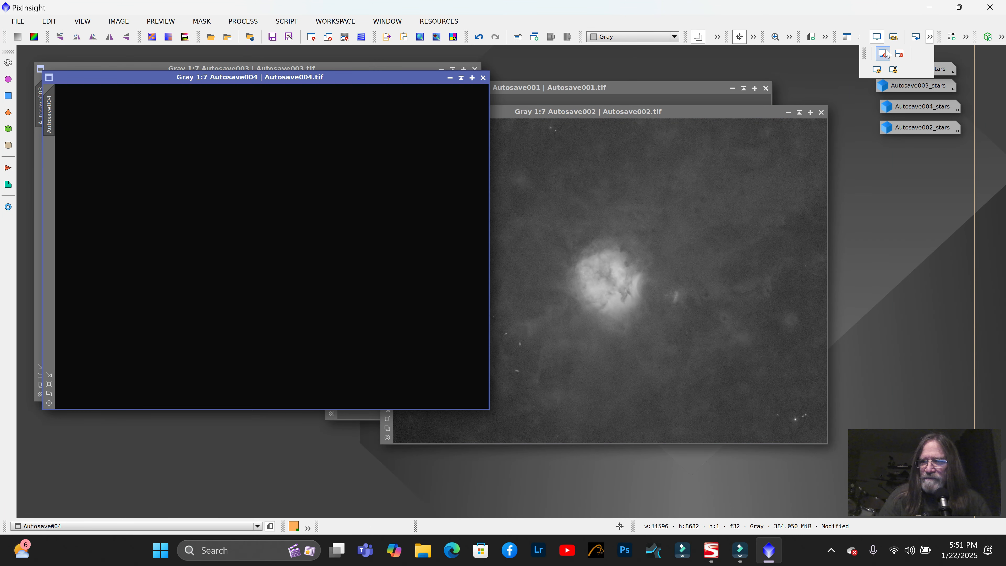
left_click(877, 70)
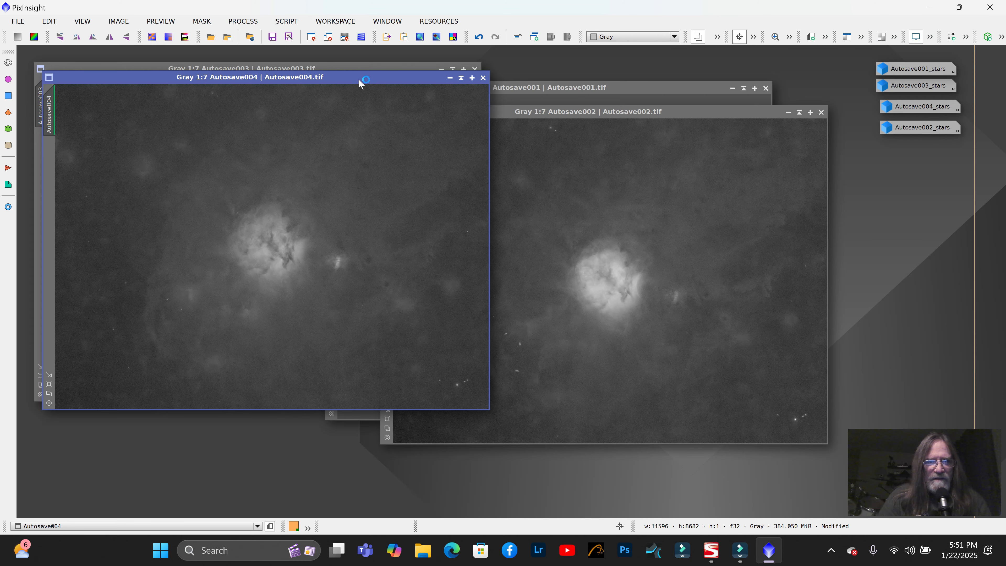
left_click_drag(358, 78, 721, 129)
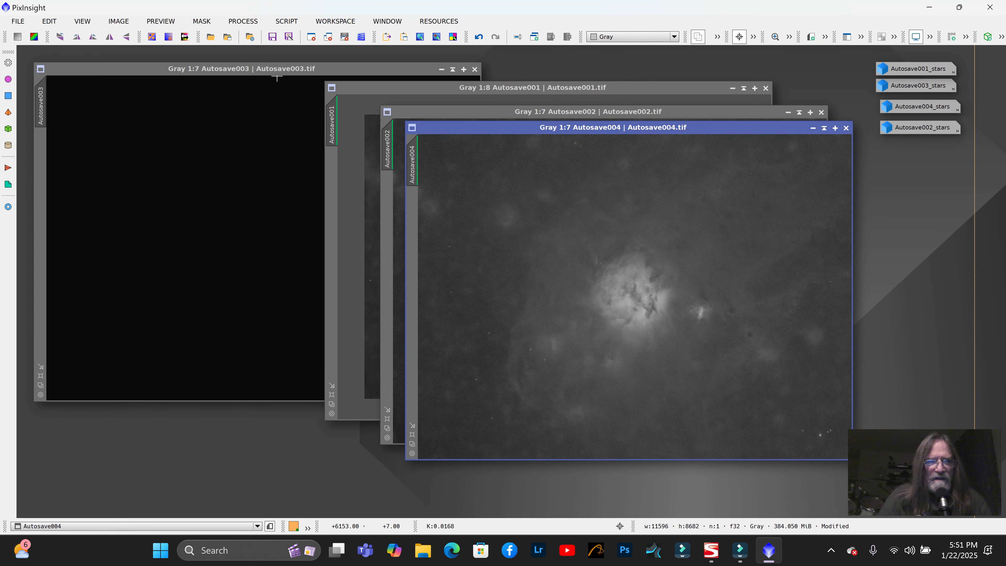
Auto-stretch the display of the starless Autosave003 image and place its window so the other three title bars stay accessible
left_click(328, 70)
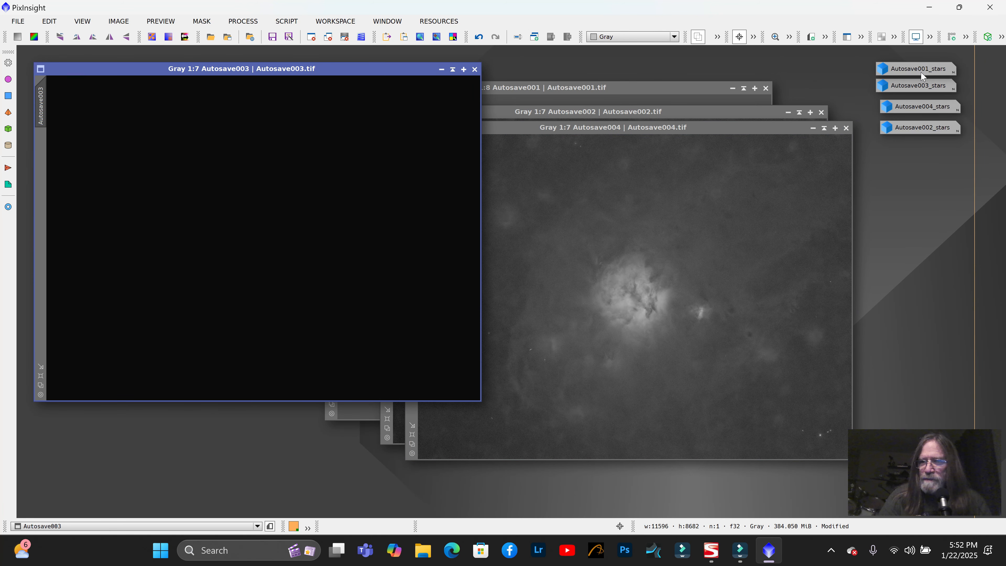
left_click(929, 37)
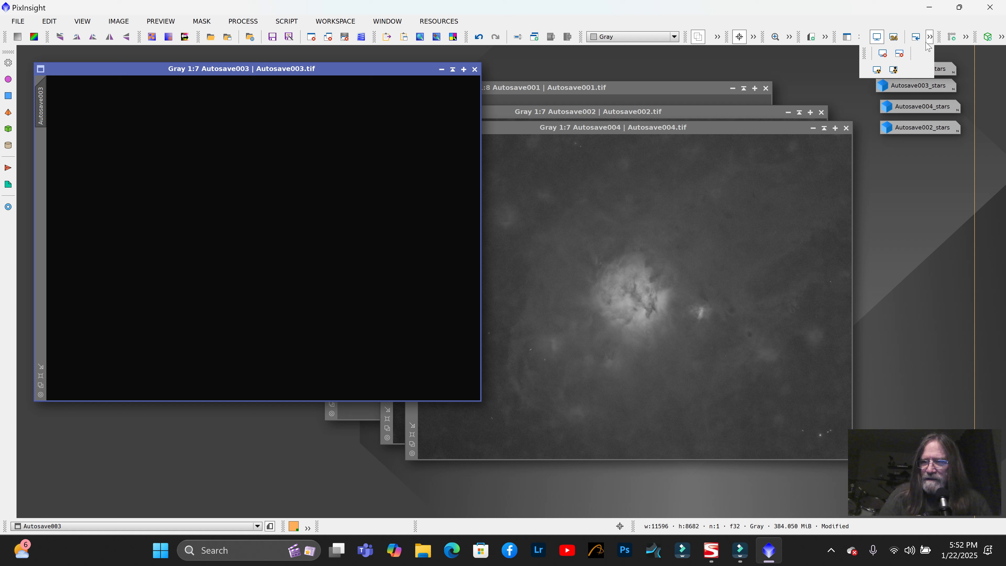
left_click(876, 70)
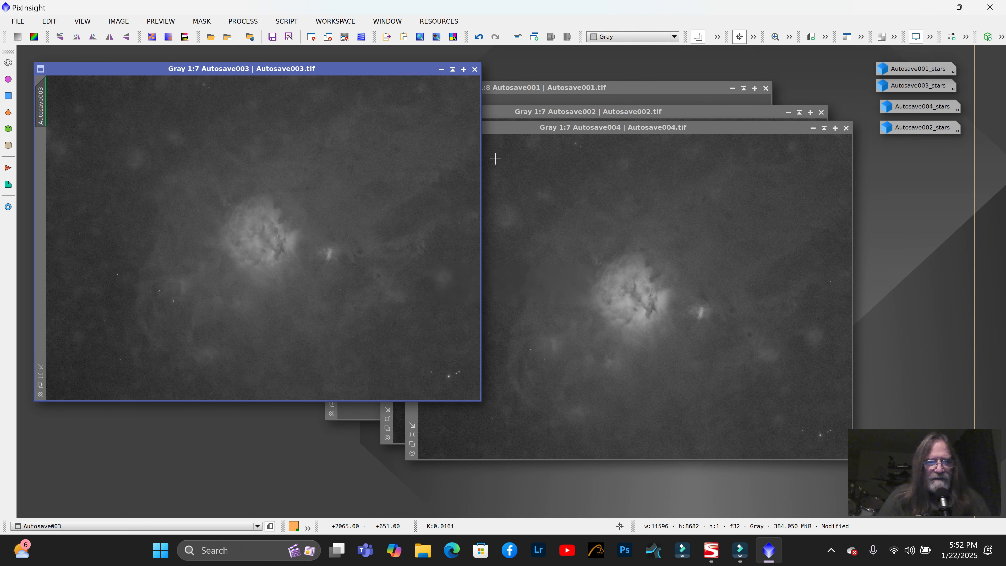
left_click_drag(400, 74, 797, 145)
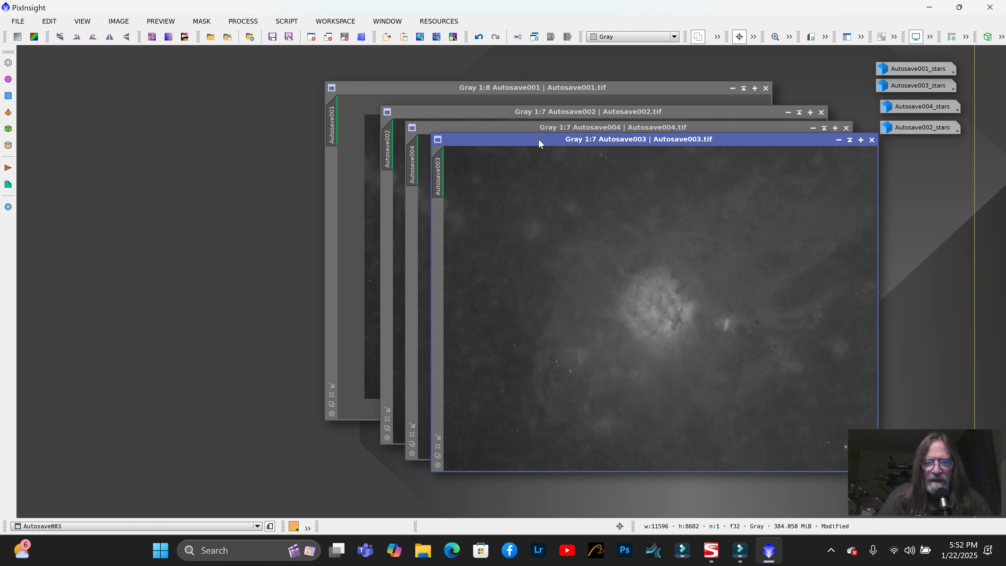
left_click_drag(541, 140, 257, 125)
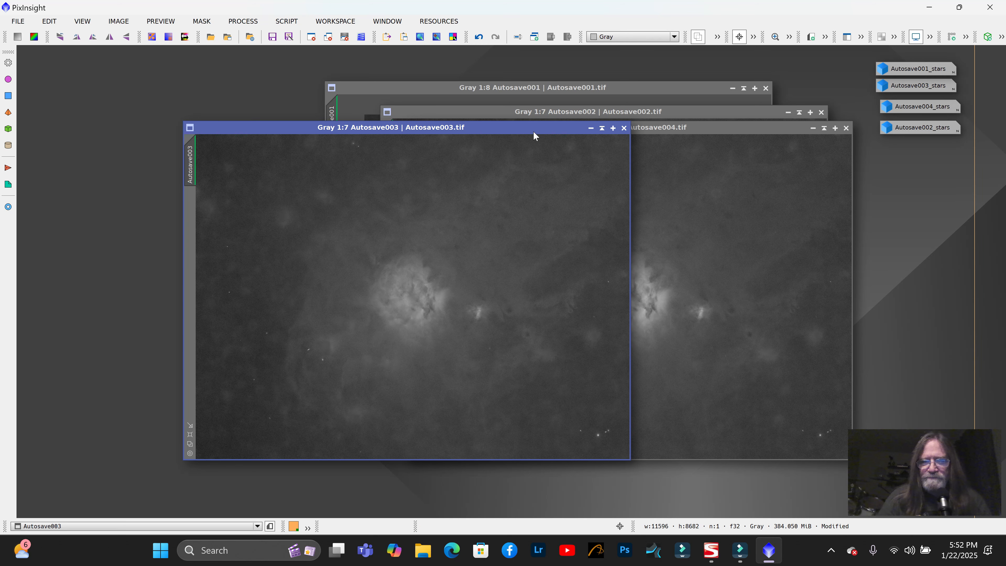
left_click_drag(532, 130, 524, 185)
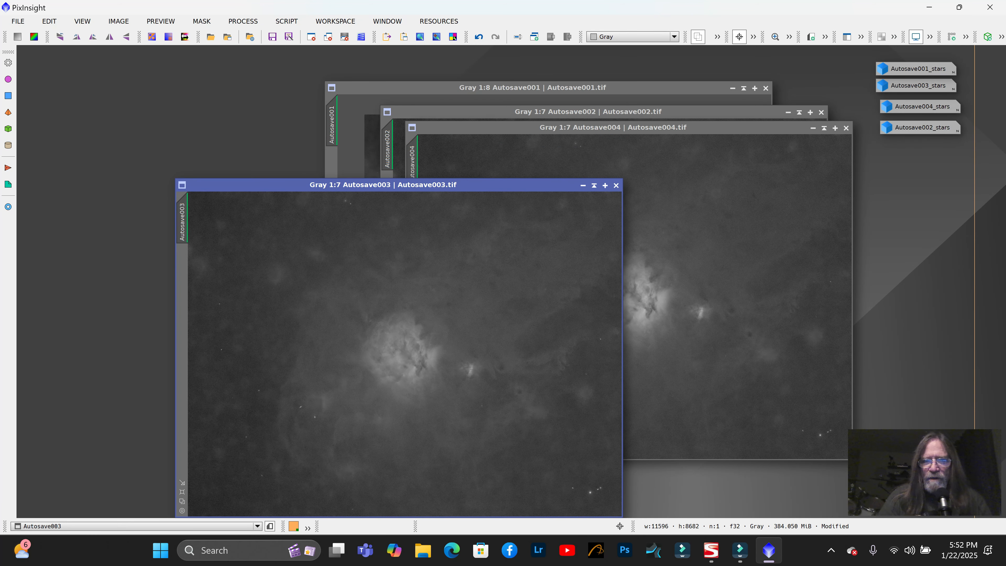
Change the identifier of the starless Autosave001 image to LUM and iconize it
left_click(566, 93)
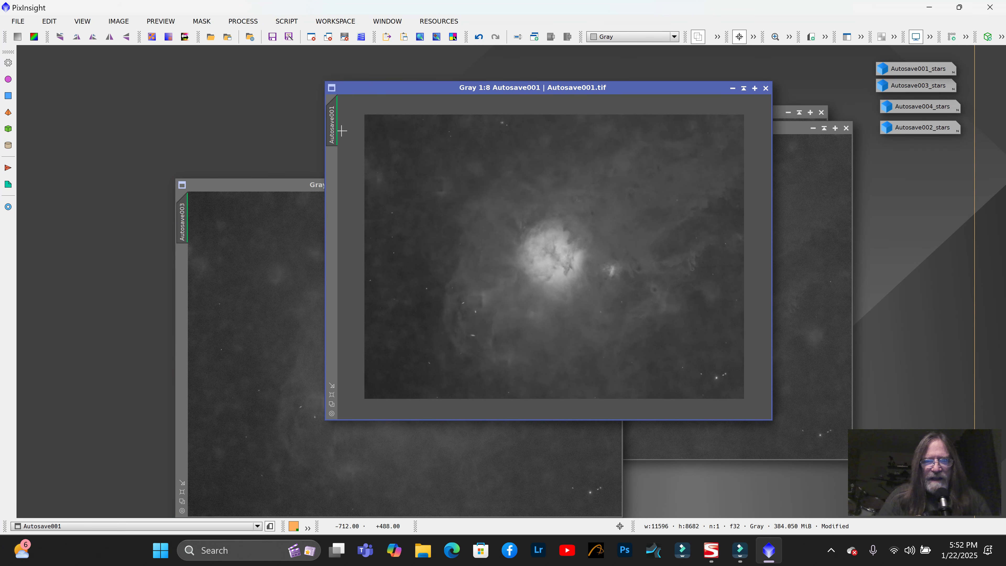
right_click(333, 123)
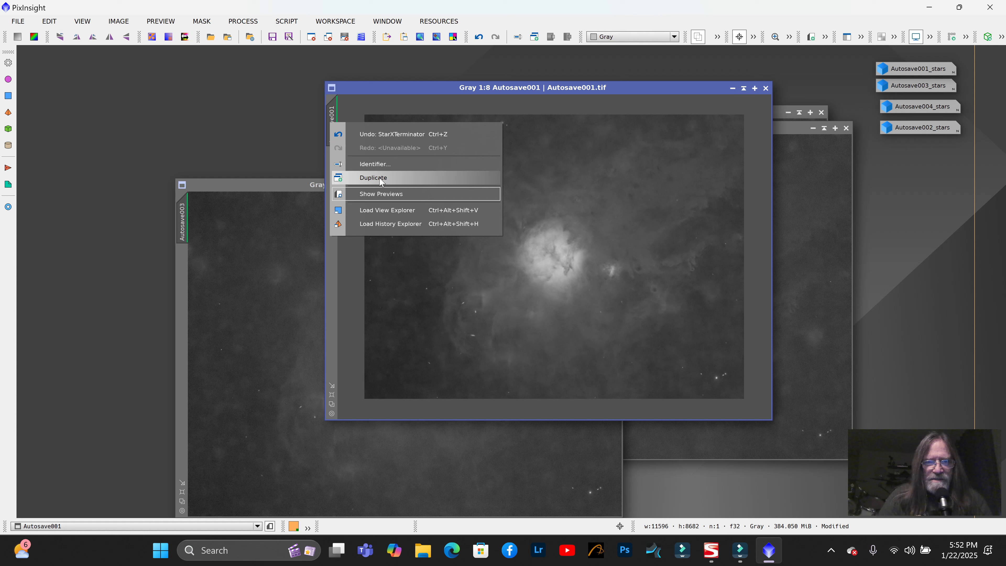
left_click(384, 165)
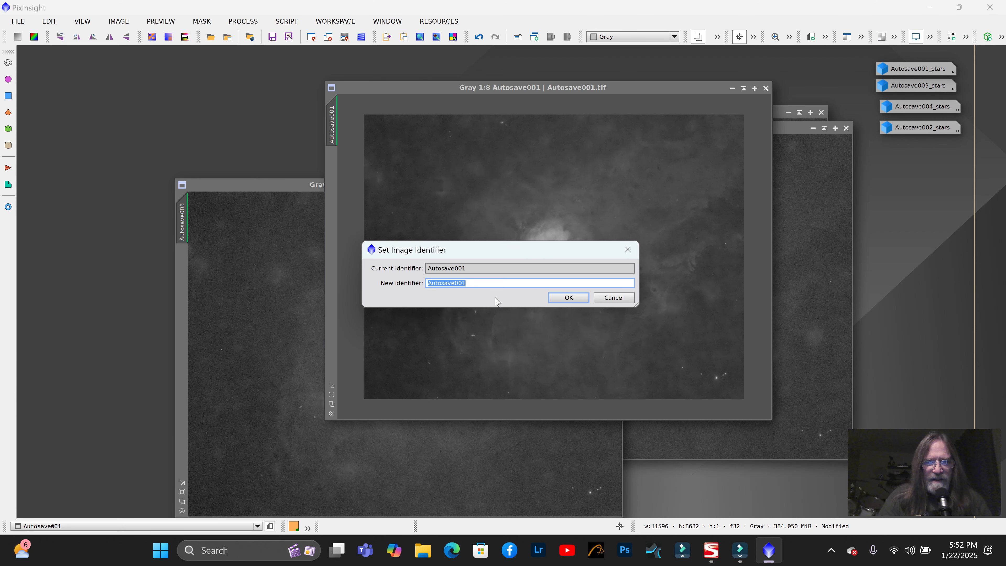
left_click(467, 282)
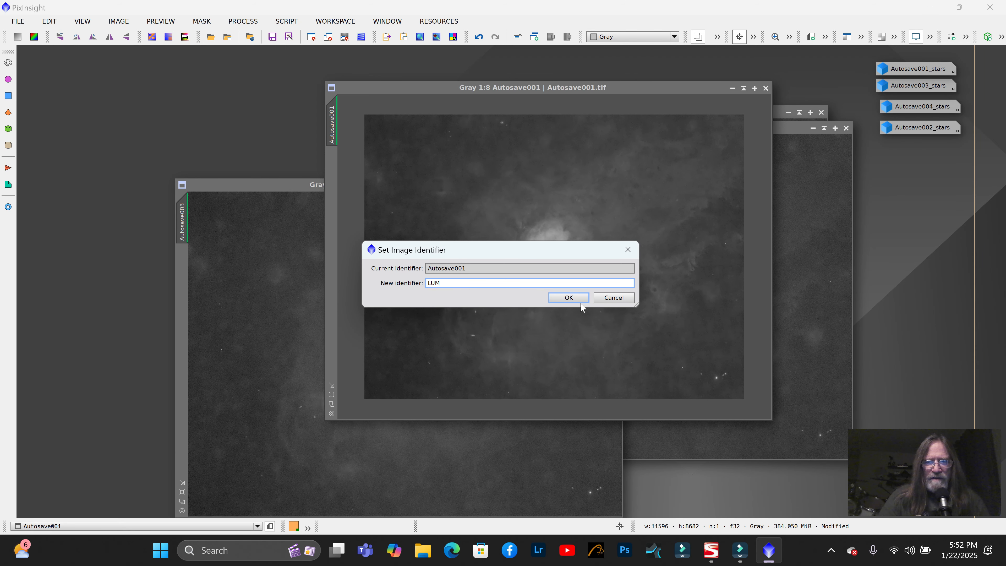
left_click(569, 297)
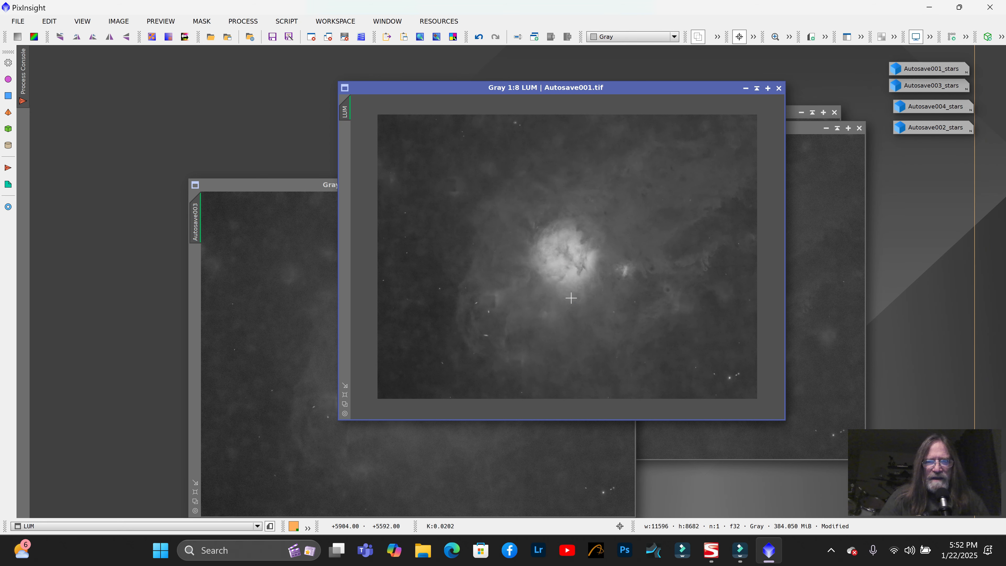
left_click(746, 89)
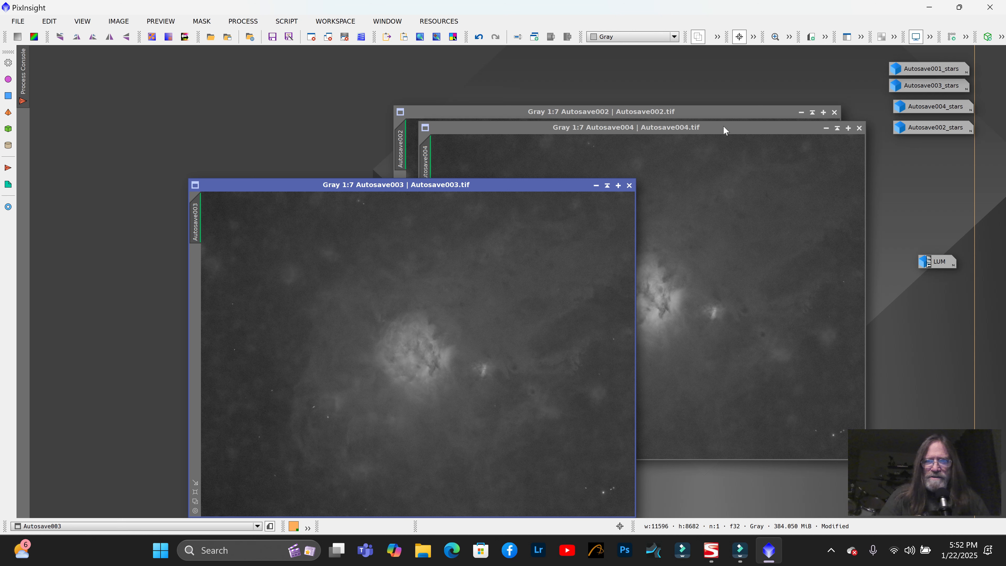
Change the identifier of the starless Autosave002 image to RED and iconize it
left_click(699, 115)
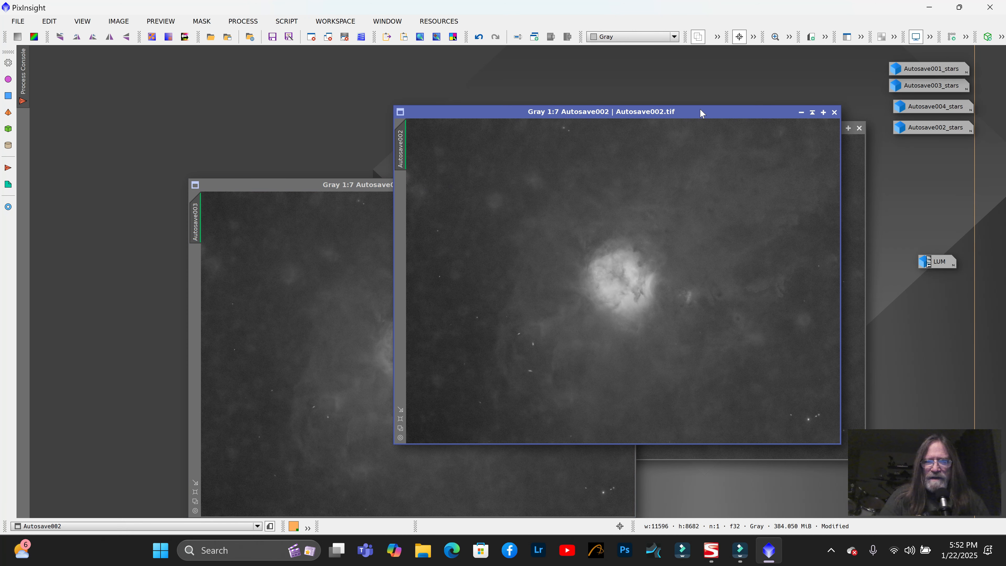
right_click(401, 154)
left_click(463, 195)
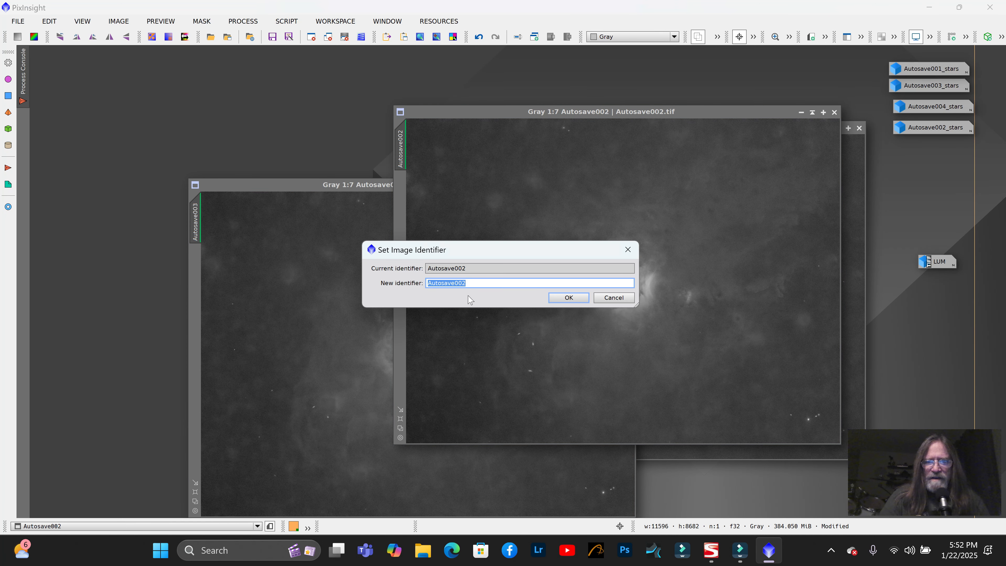
left_click(473, 282)
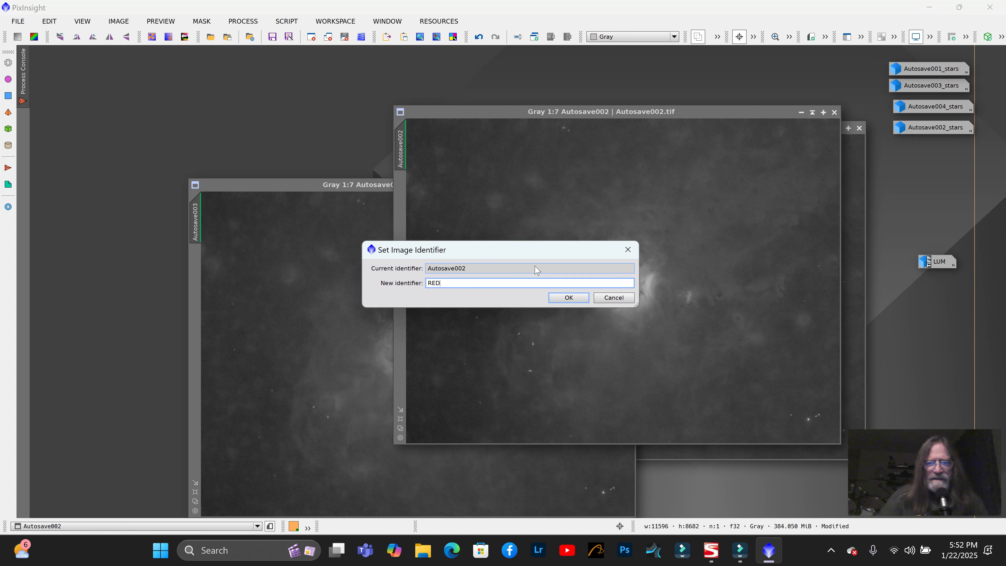
left_click(569, 297)
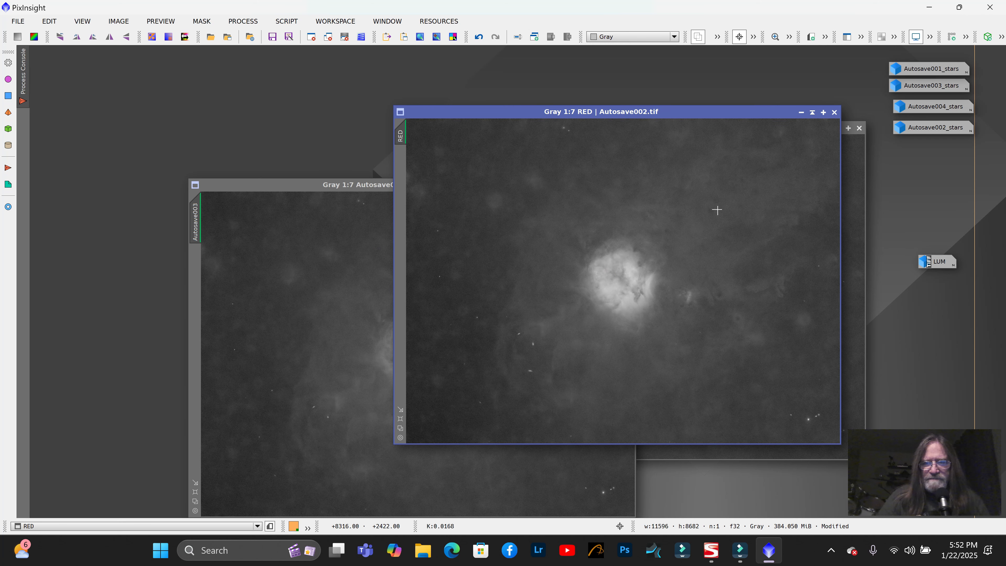
left_click(800, 113)
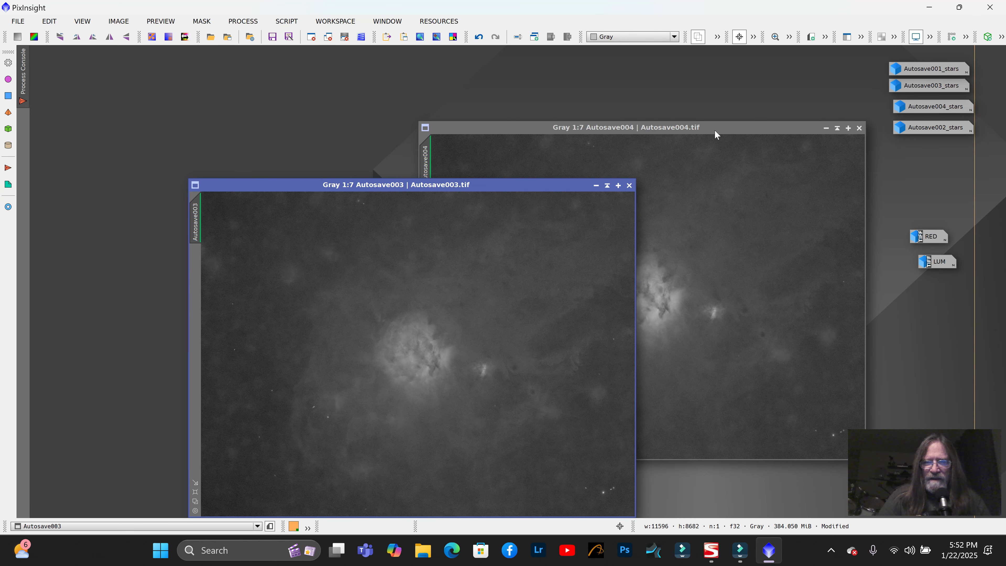
Change the identifier of the starless Autosave003 image to GRN and iconize it
right_click(199, 220)
left_click(259, 263)
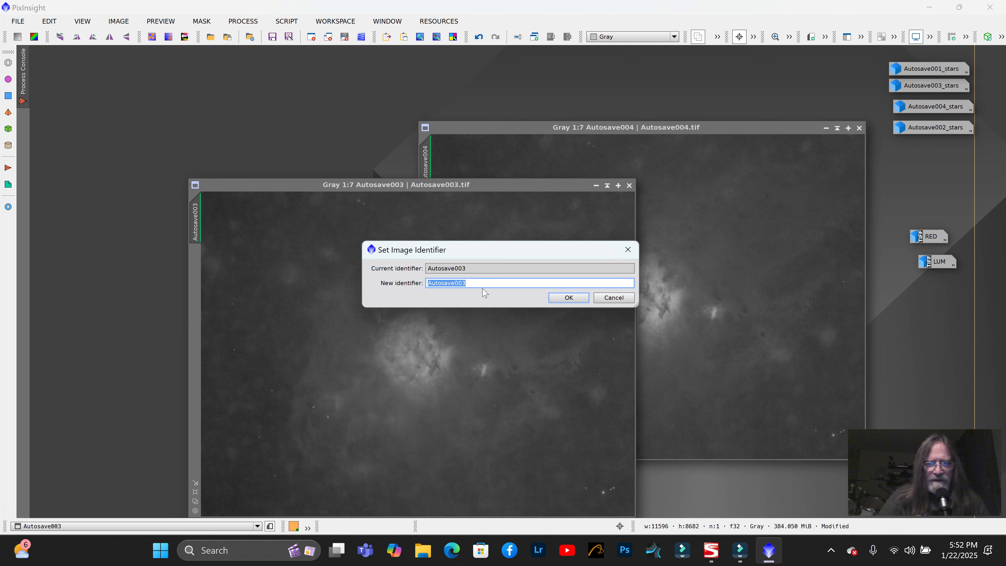
left_click(476, 284)
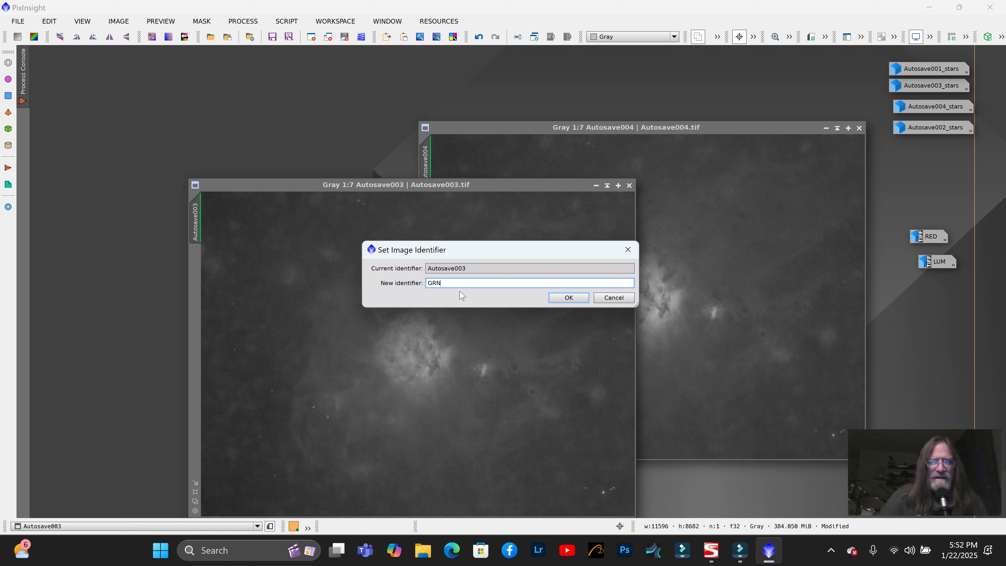
type("GRN")
left_click(567, 298)
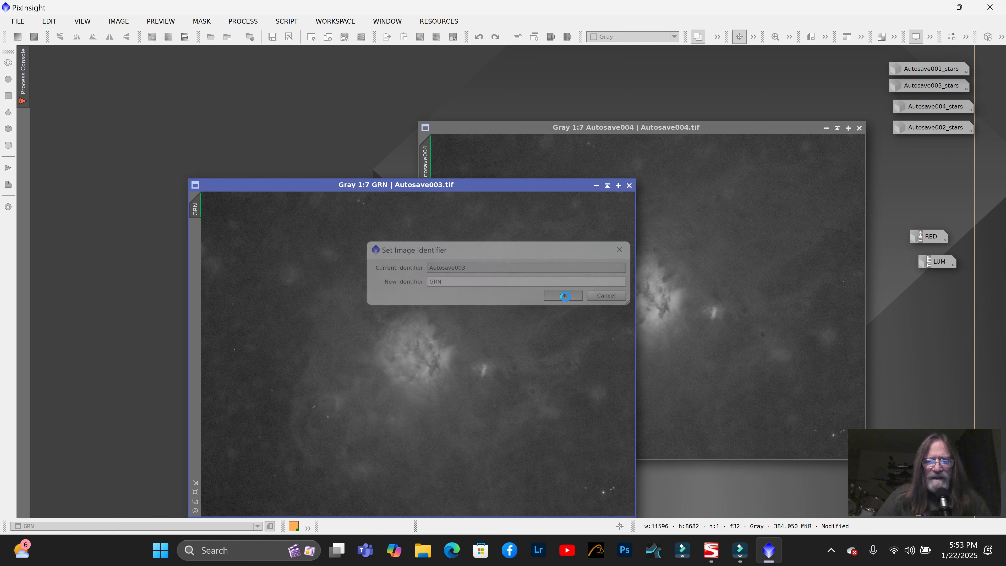
left_click(595, 185)
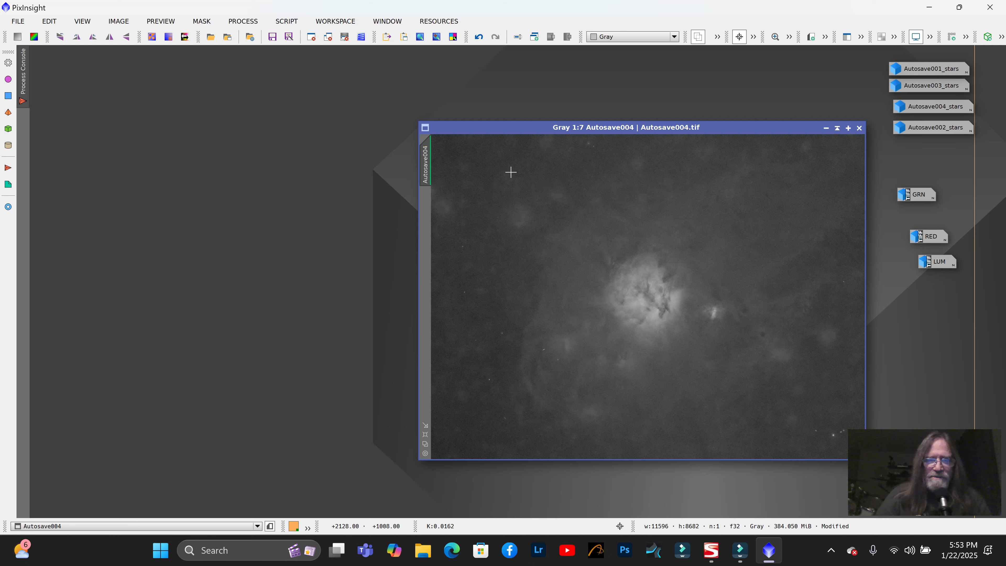
Change the identifier of the starless Autosave004 image to BLUE and iconize it
right_click(433, 161)
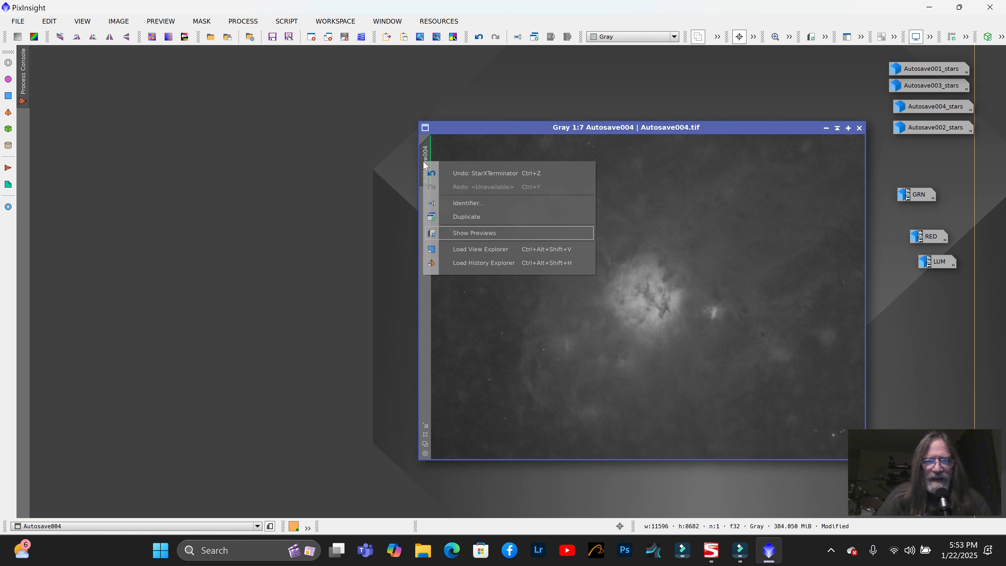
left_click(494, 204)
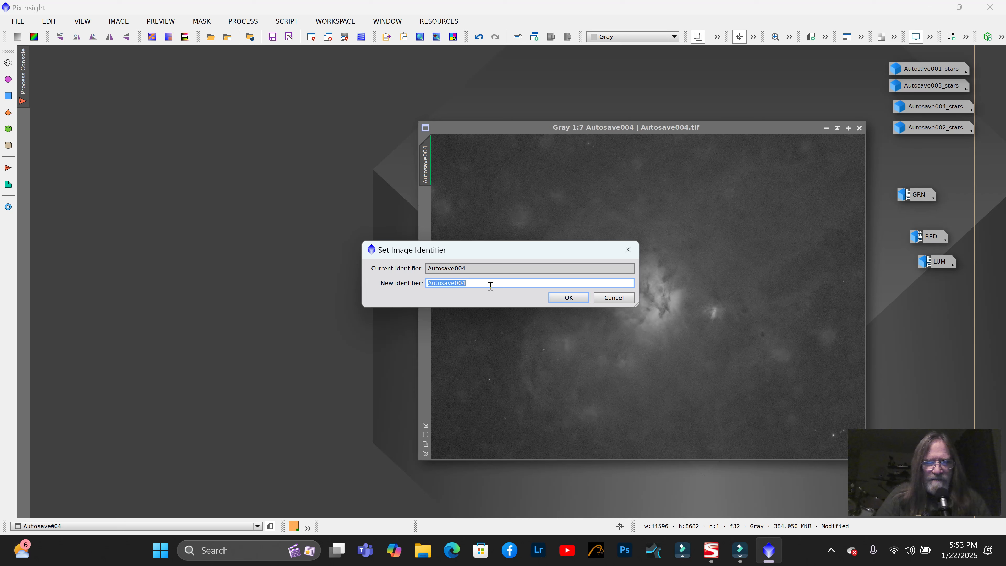
left_click(468, 284)
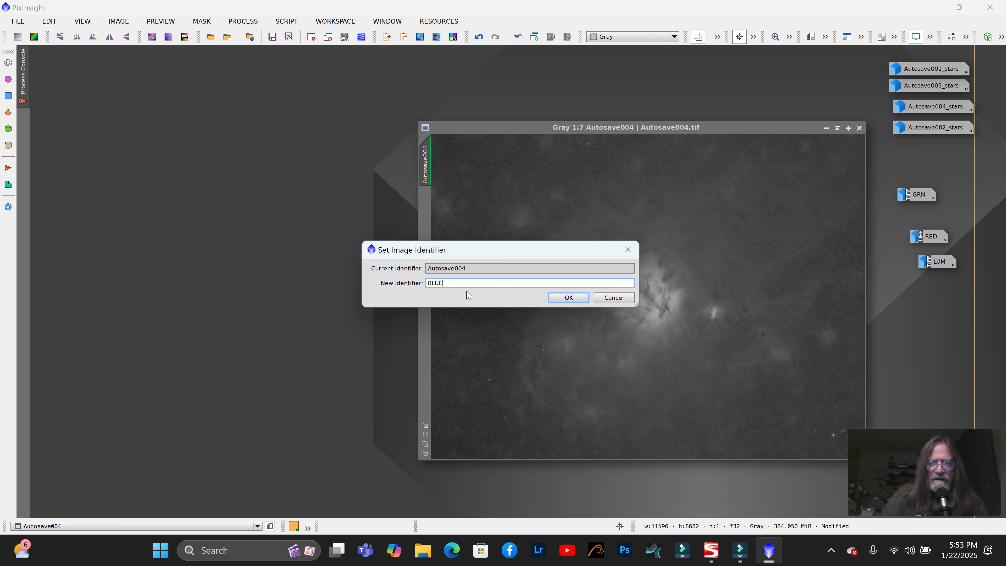
left_click(568, 297)
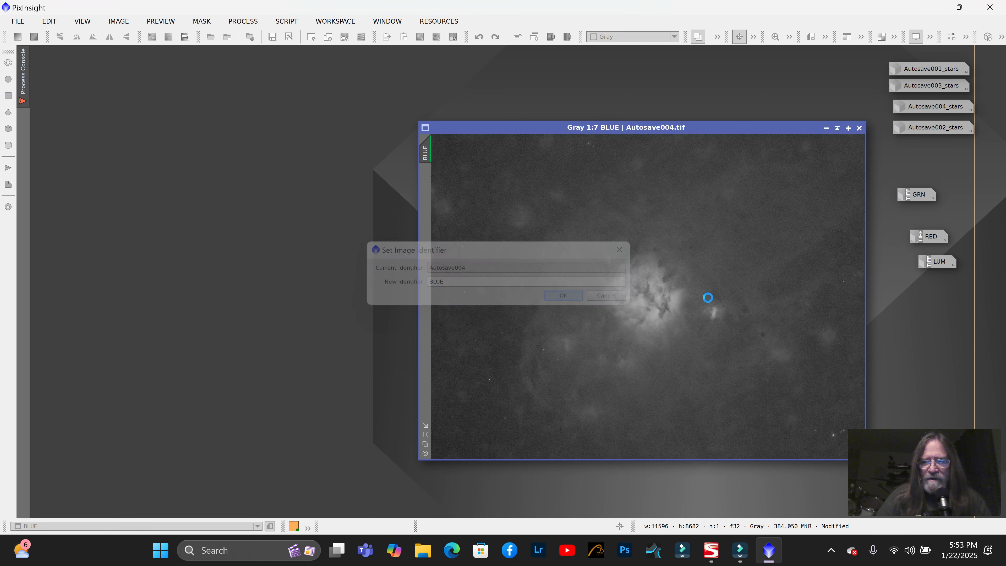
left_click(825, 127)
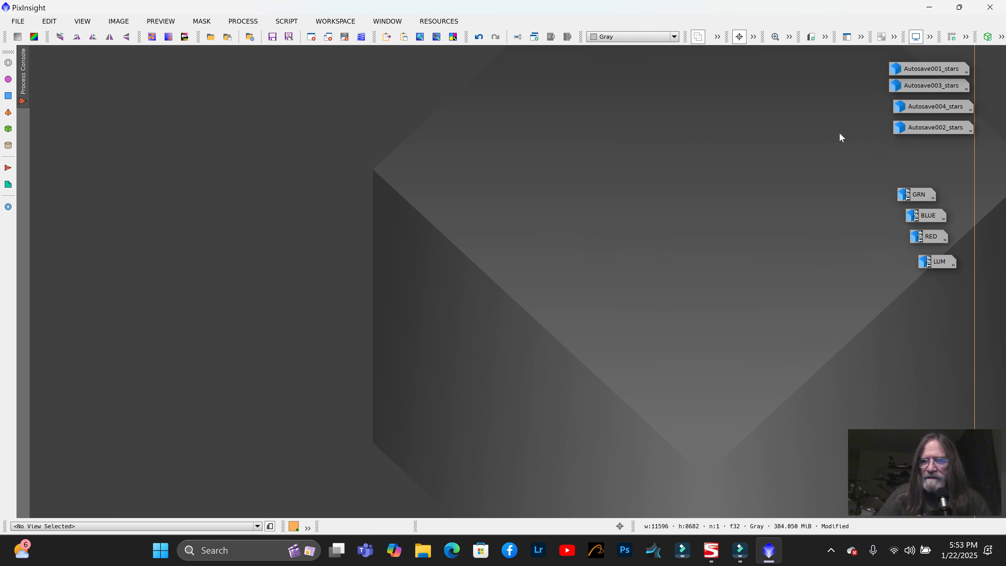
Restore the iconized GRN, BLUE, RED and LUM images to open windows
double_click(920, 196)
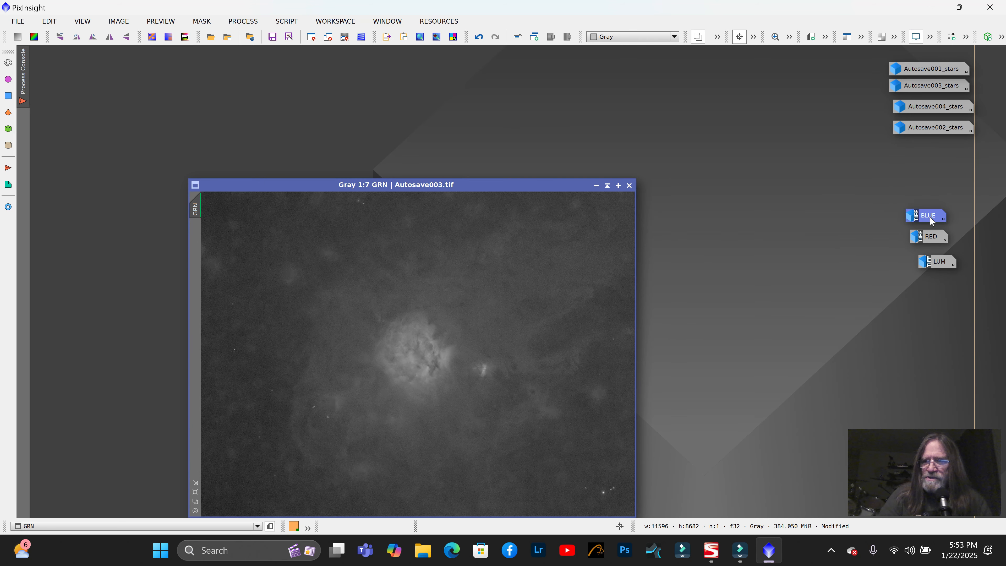
double_click(930, 216)
double_click(933, 238)
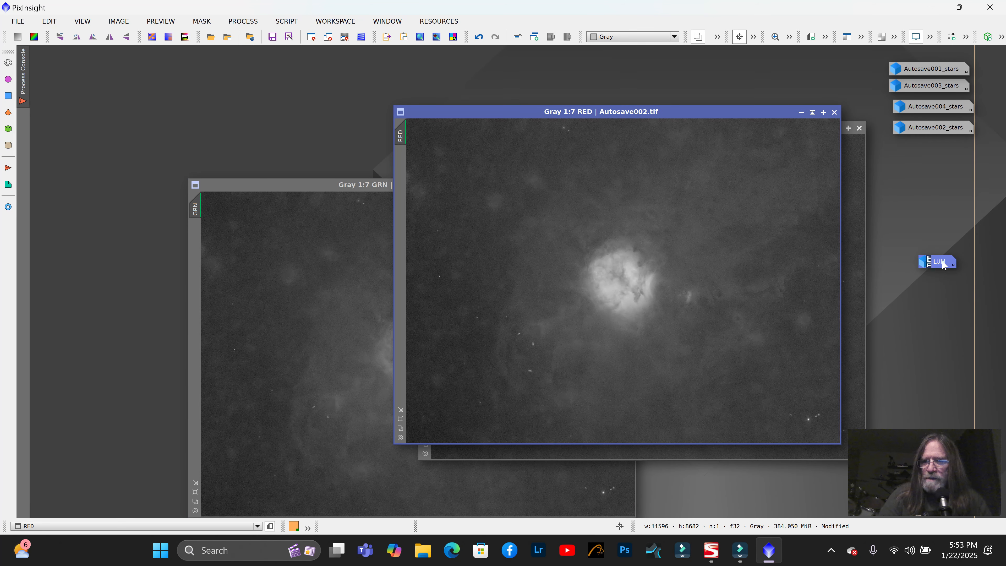
double_click(939, 262)
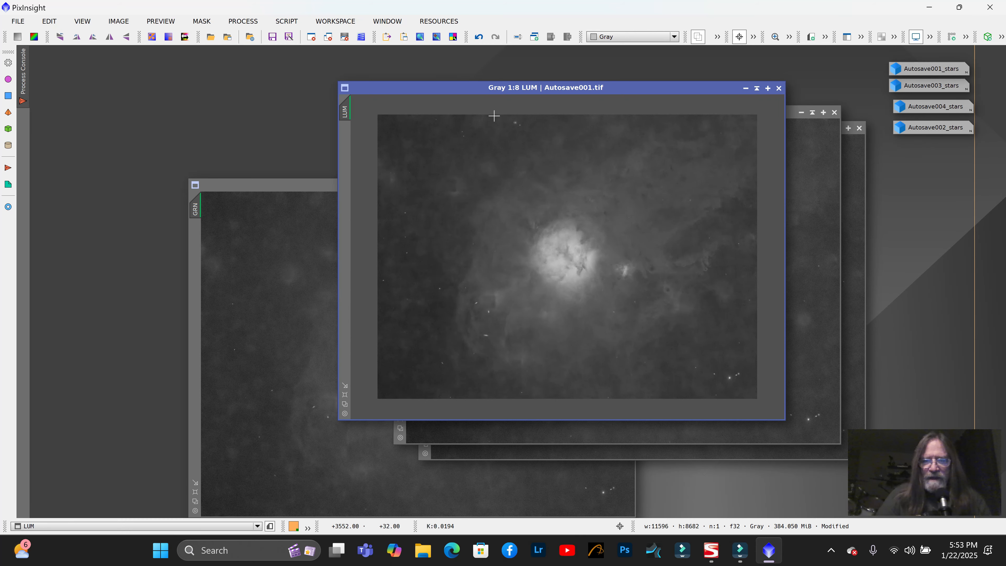
Enlarge the LUM and RED image windows to an optimal 1:5 fit and move them aside to uncover the BLUE window
left_click(345, 394)
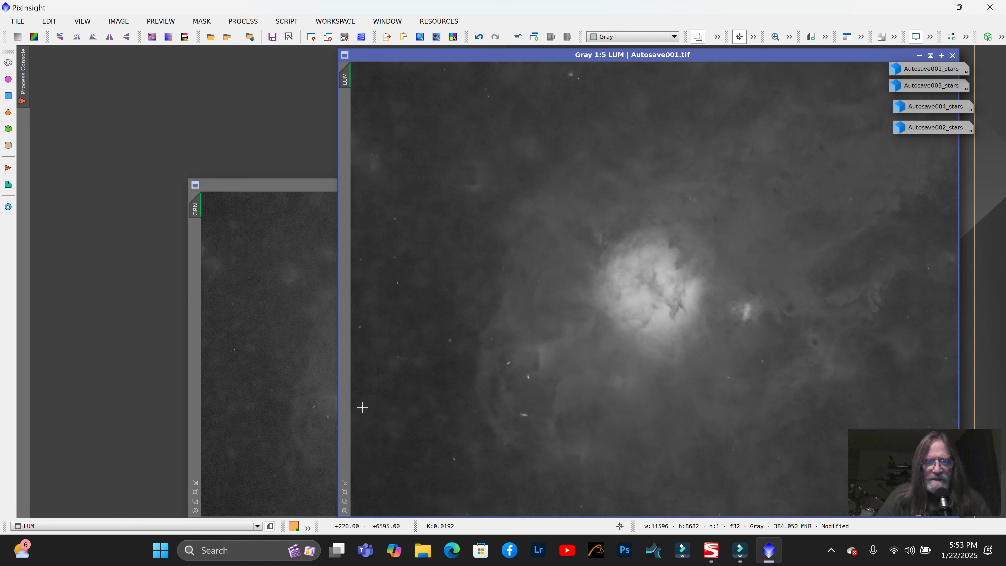
left_click_drag(713, 58, 464, 145)
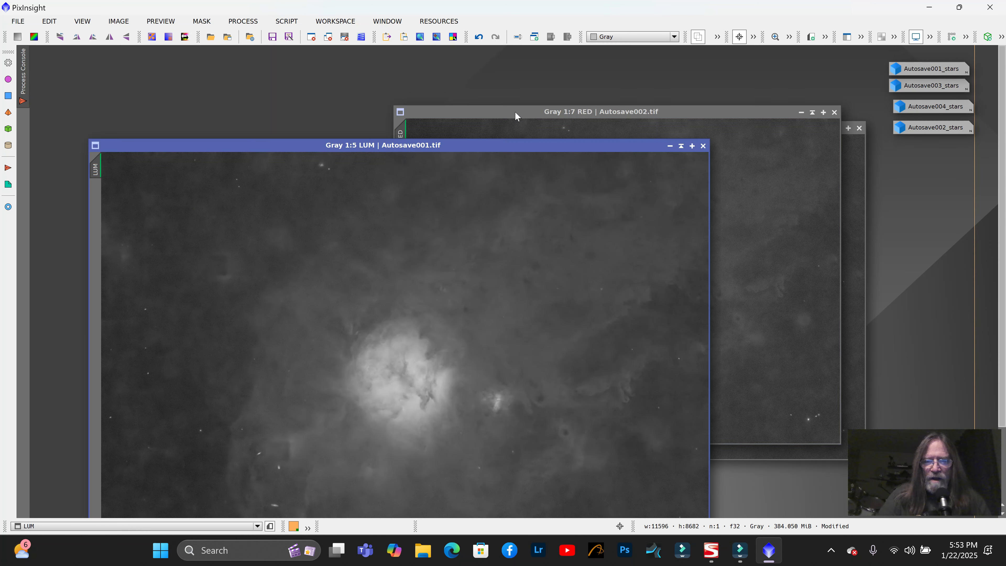
left_click(516, 114)
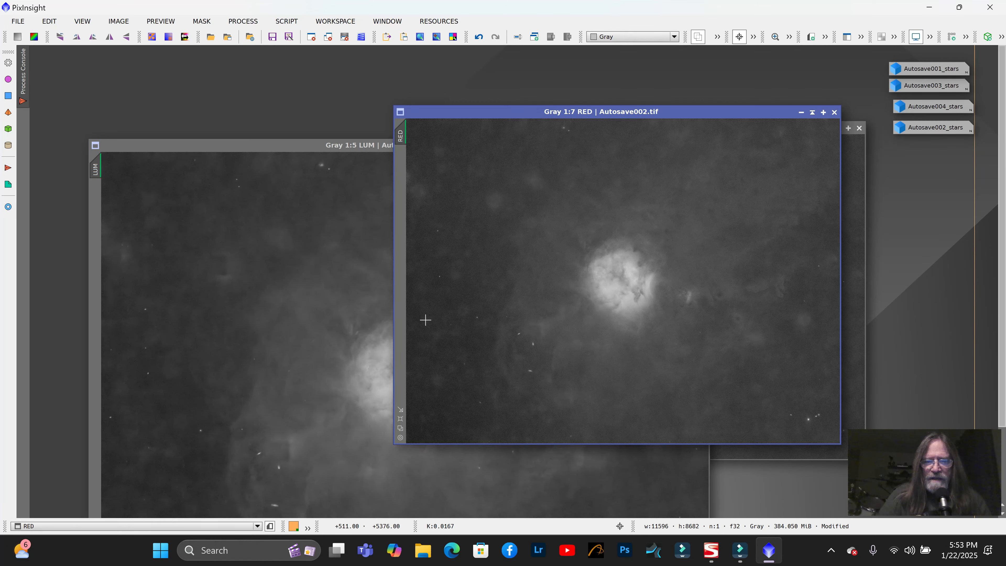
left_click(400, 418)
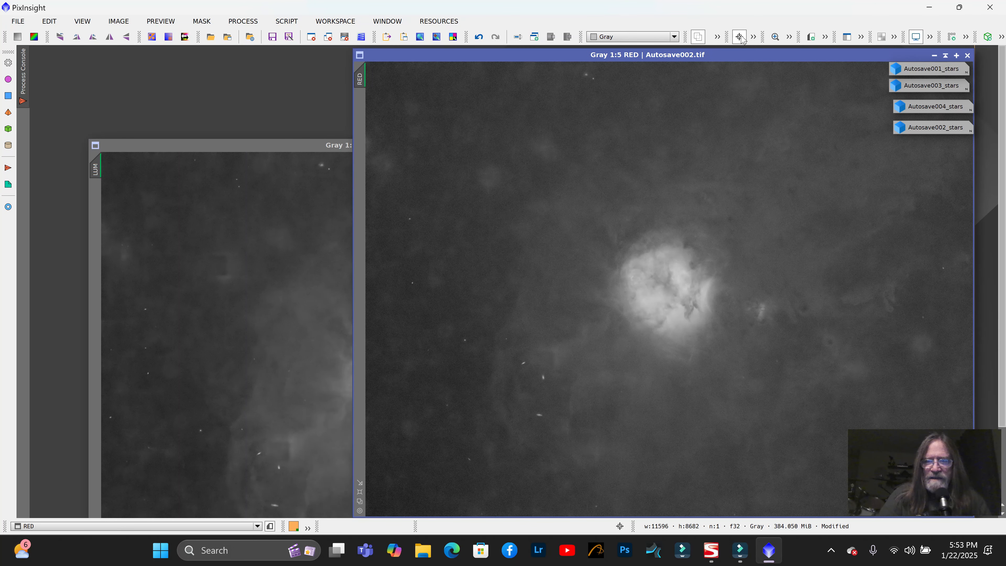
left_click_drag(743, 53, 429, 183)
Enlarge the BLUE image window to a 1:5 fit and cascade the BLUE, LUM and RED windows with their title bars accessible
left_click(755, 128)
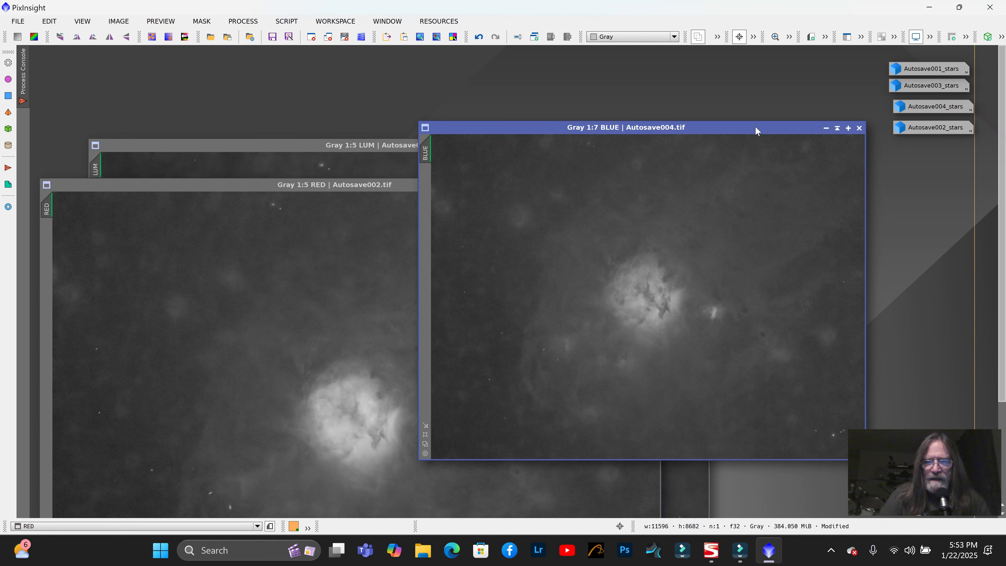
left_click(425, 434)
left_click_drag(830, 60, 479, 219)
left_click_drag(531, 147, 429, 258)
left_click_drag(489, 189, 413, 285)
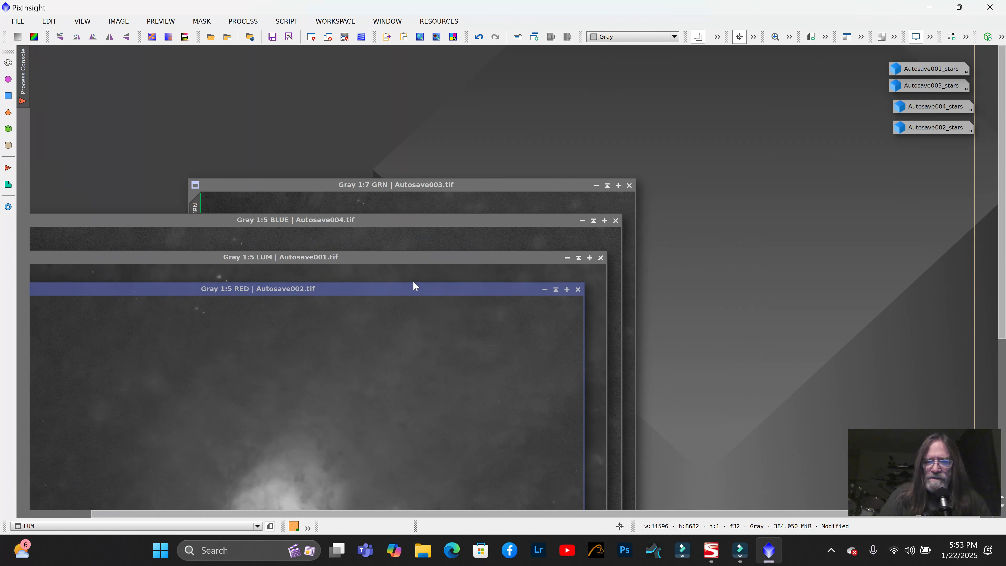
Enlarge the GRN image window to a 1:5 fit and place it at the front of the cascade
left_click(521, 186)
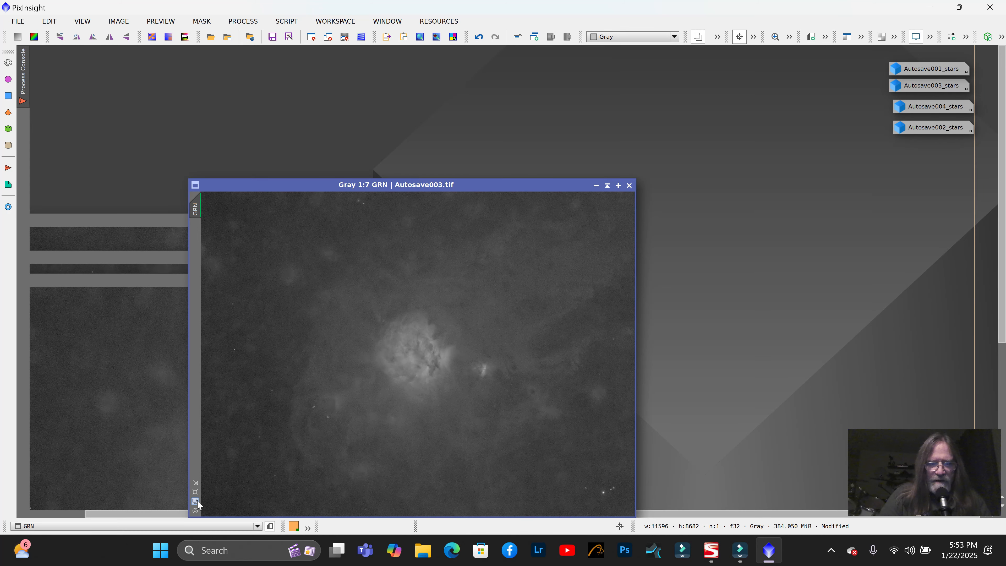
left_click(194, 493)
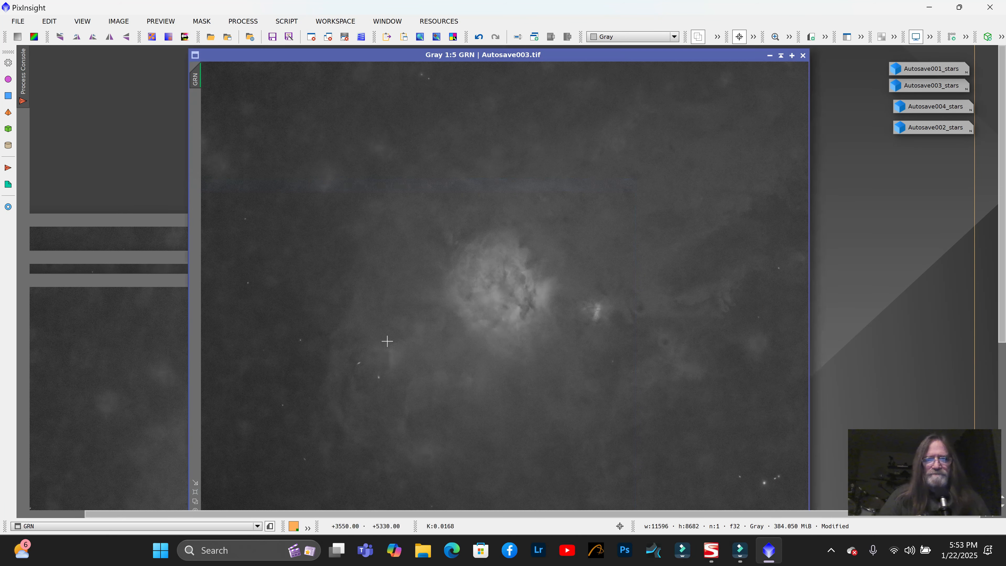
left_click_drag(624, 59, 376, 323)
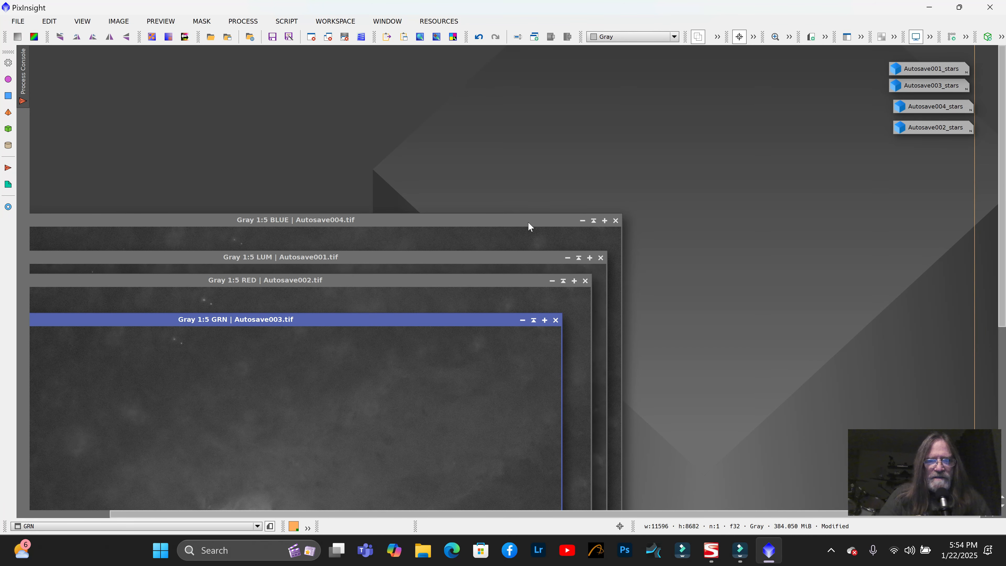
Bring the BLUE image into full view and compare it with its screen transfer function disabled and enabled
left_click_drag(529, 221, 745, 88)
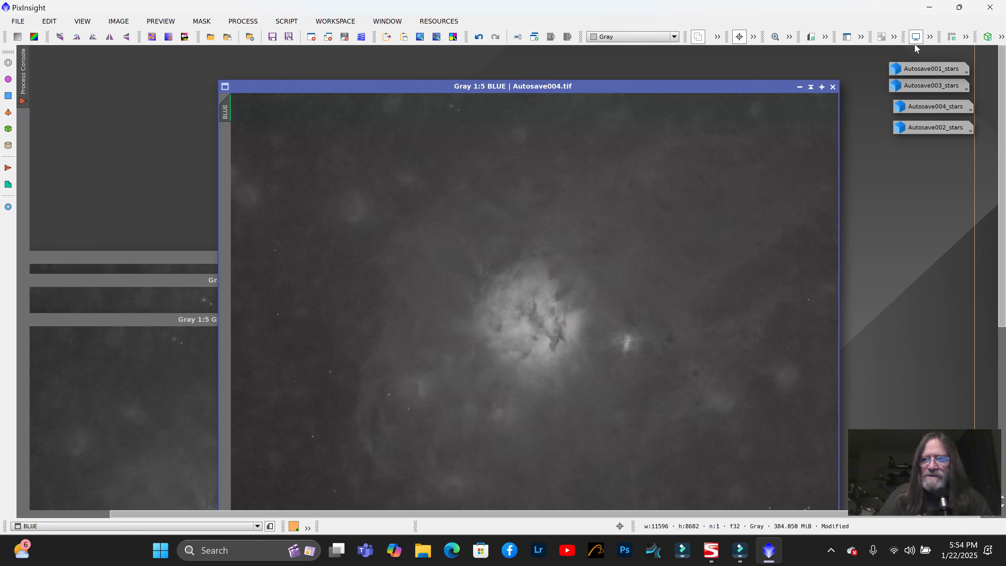
left_click(929, 36)
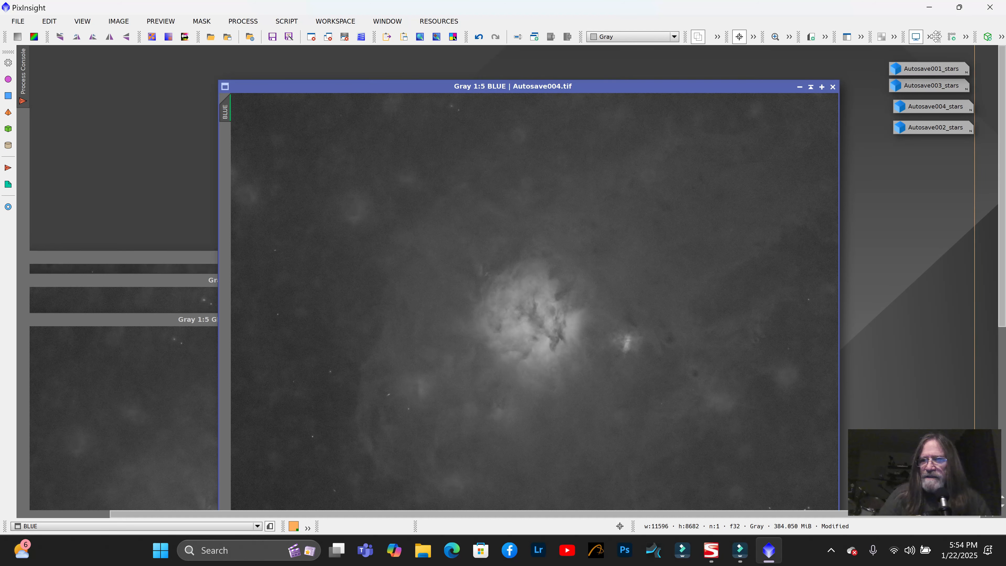
left_click(929, 37)
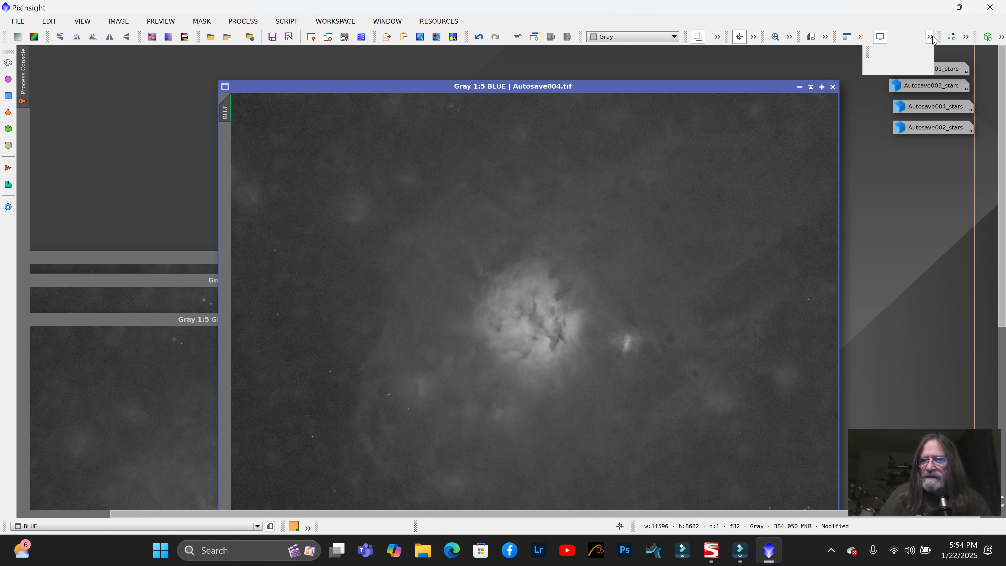
left_click(877, 38)
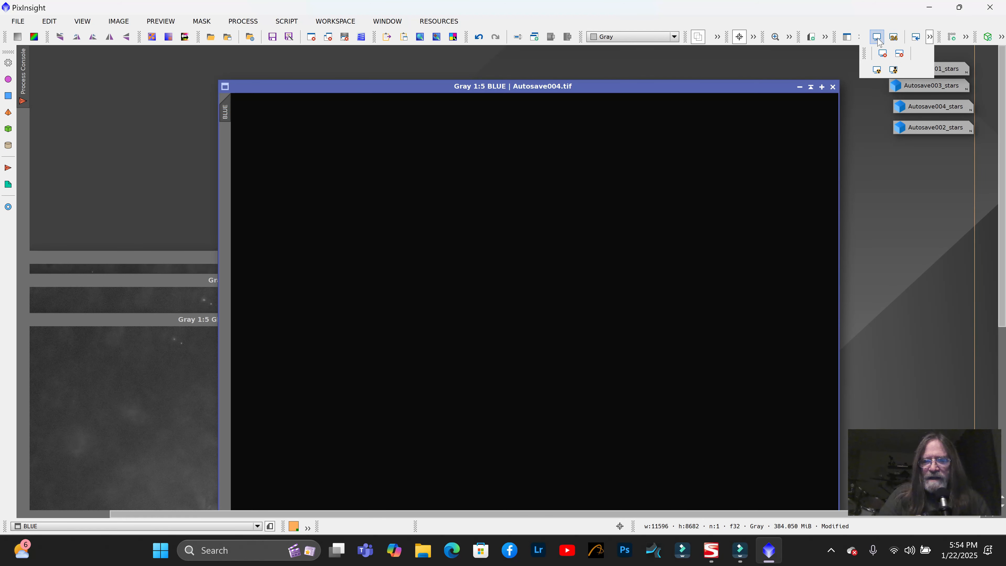
left_click(877, 37)
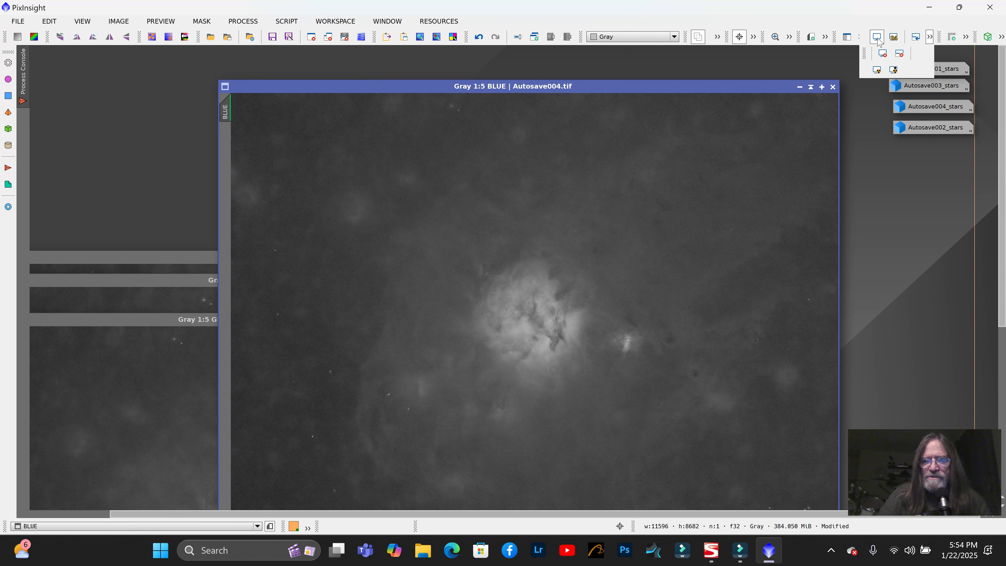
left_click(877, 37)
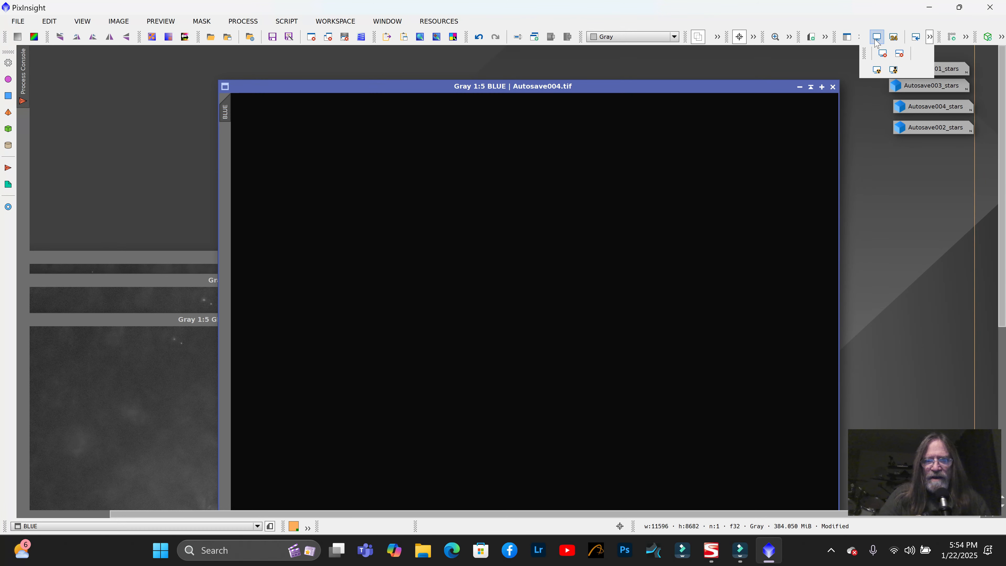
left_click(876, 38)
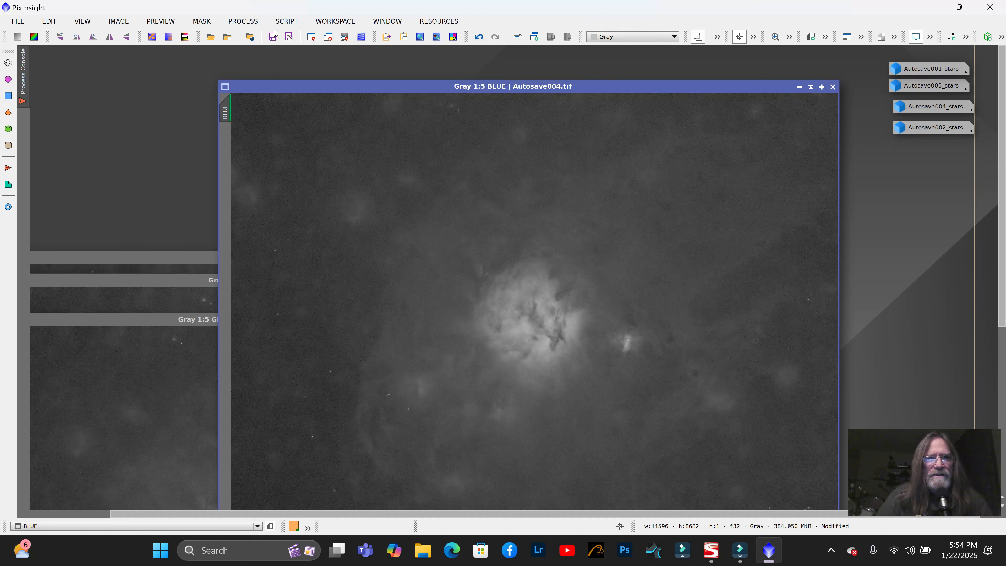
Stretch the BLUE image with EZ Soft Stretch at target median 0.20 and expand low 0.05, and iconize it
left_click(295, 24)
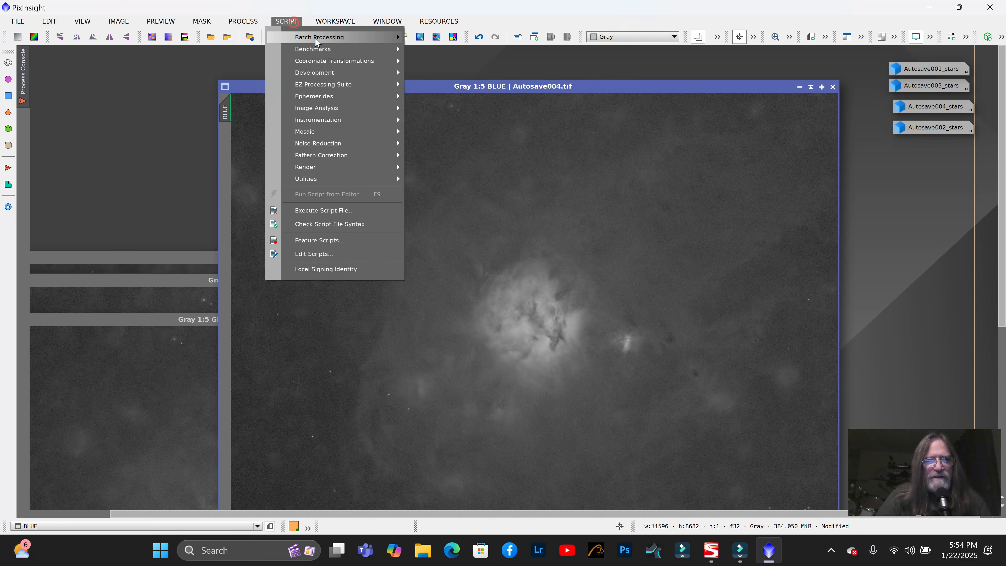
mouse_move(316, 39)
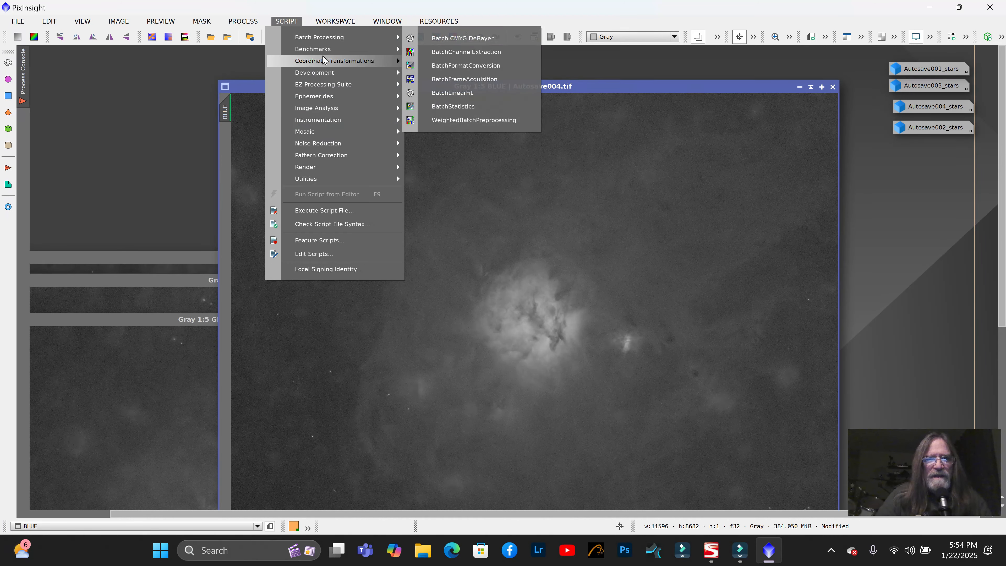
mouse_move(334, 86)
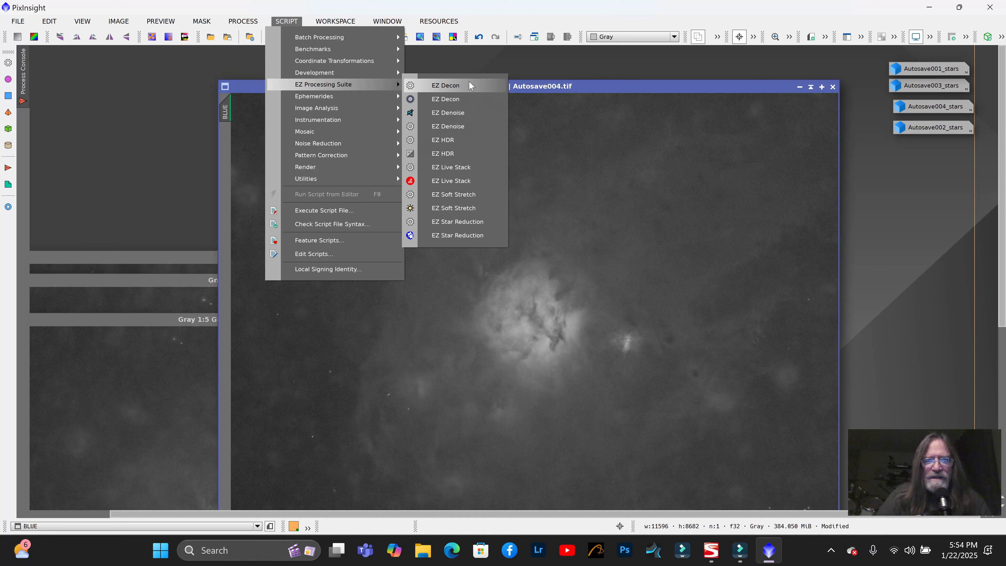
left_click(473, 209)
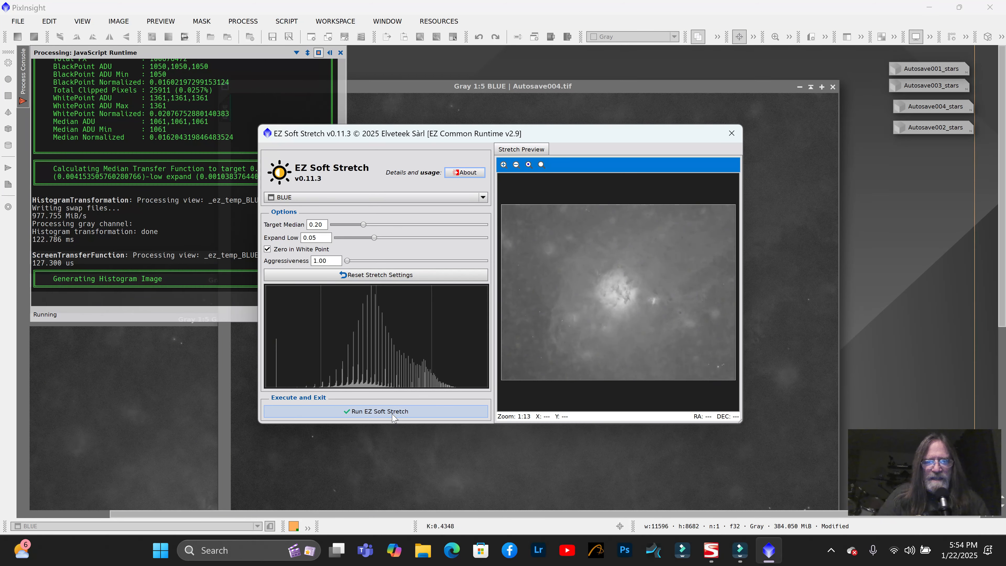
left_click(423, 412)
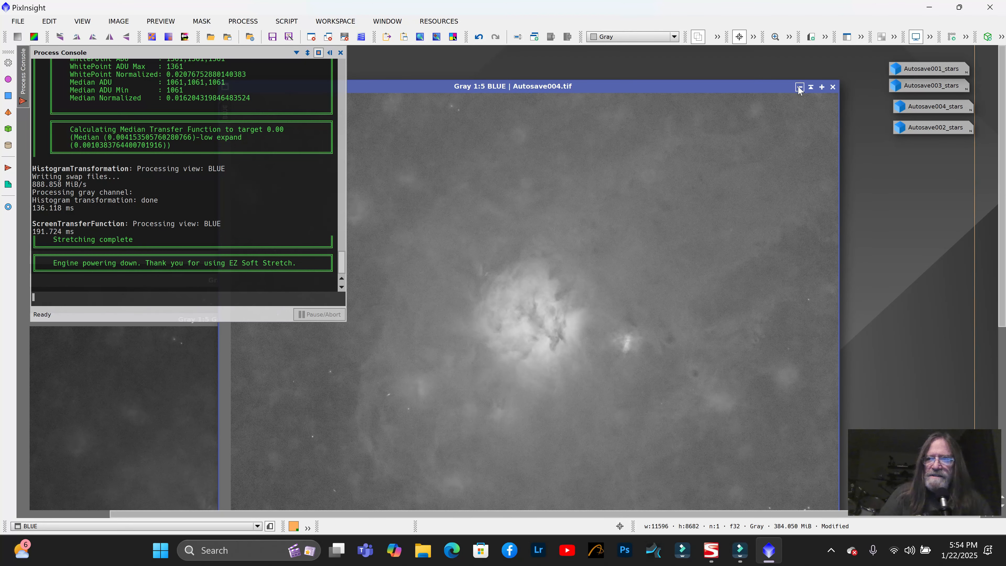
left_click(799, 87)
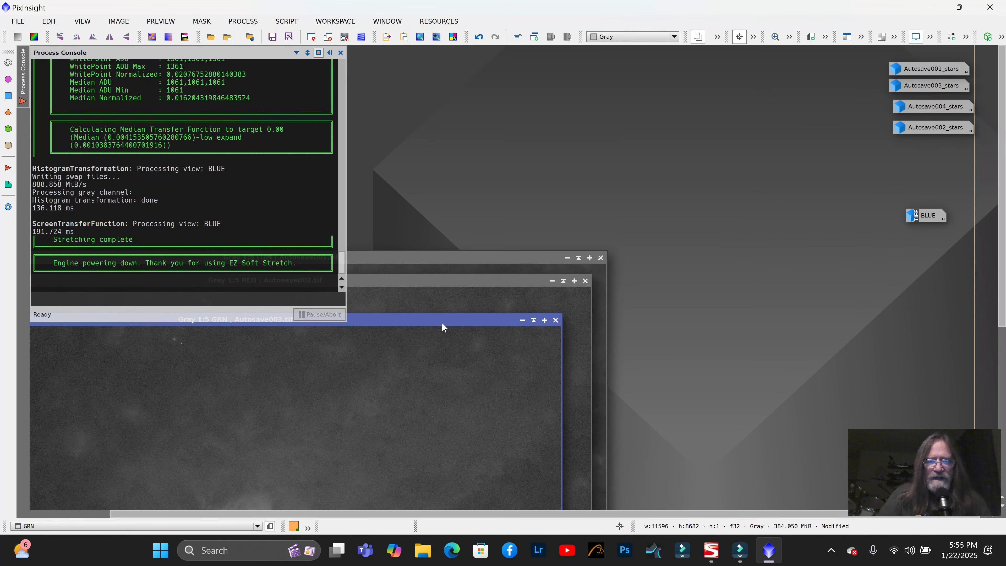
Bring the GRN image into view, stretch it with EZ Soft Stretch at target median 0.20 and expand low 0.05, and iconize it
left_click_drag(435, 323, 705, 86)
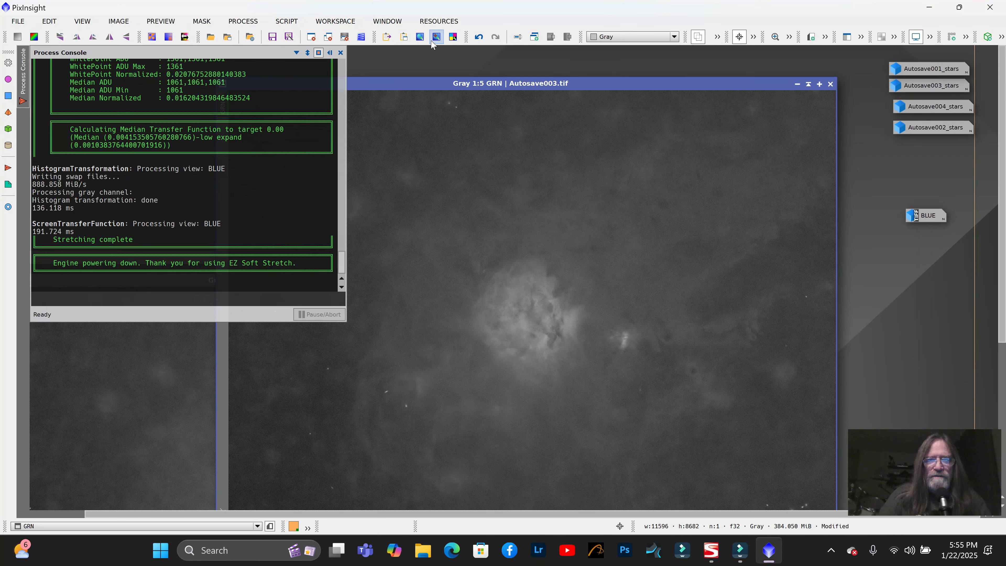
left_click(292, 21)
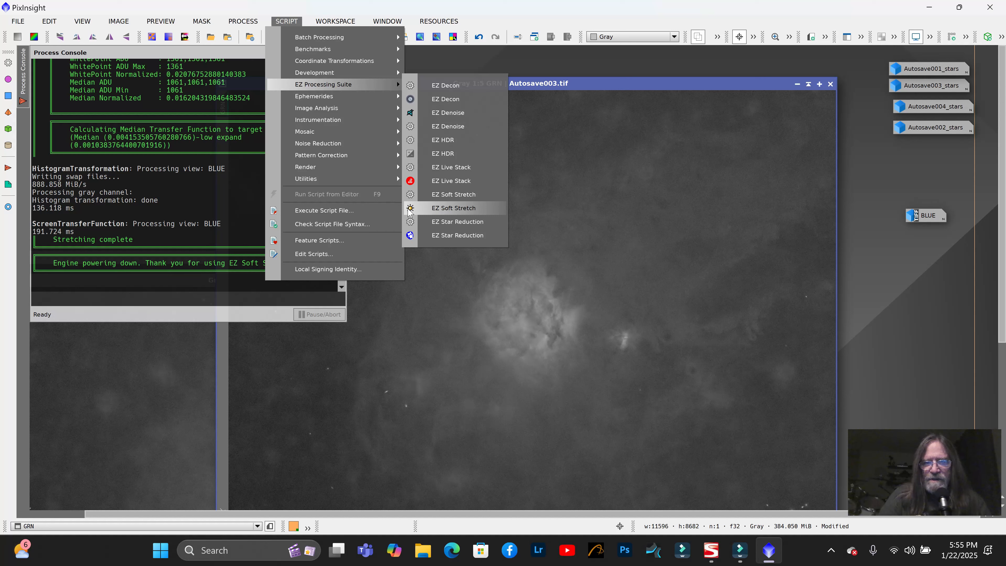
left_click(456, 208)
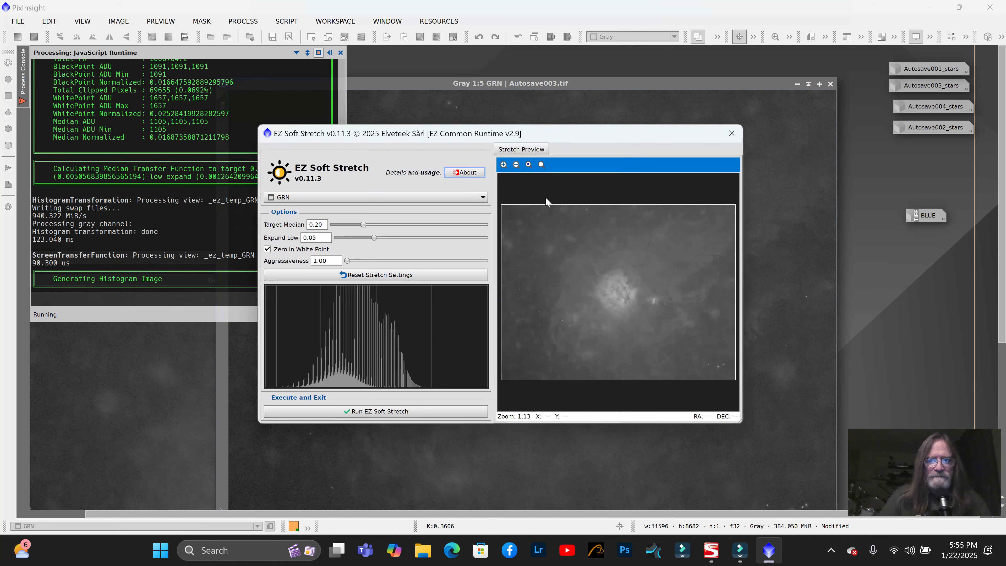
left_click(423, 415)
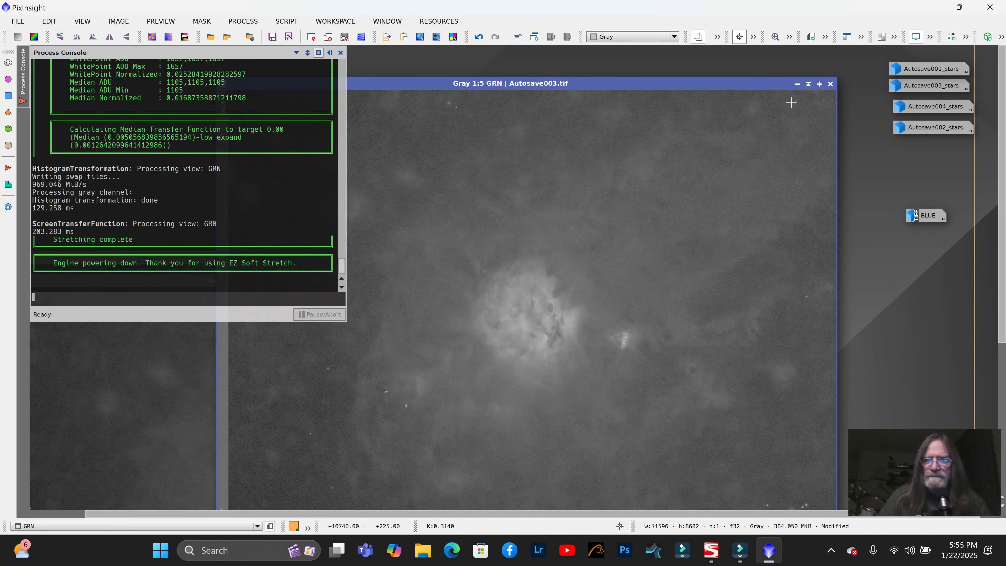
left_click(795, 85)
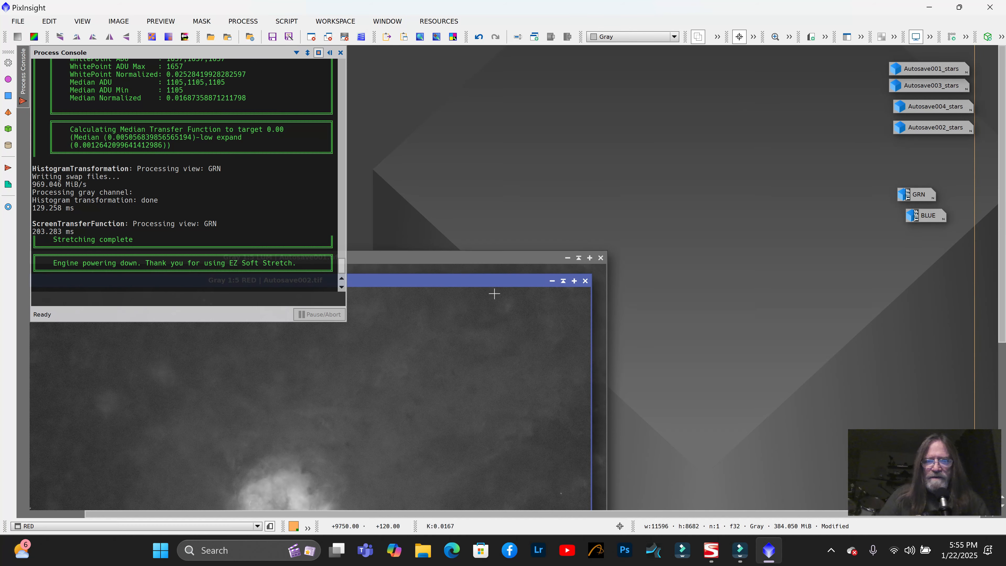
Bring the RED image into view, stretch it with EZ Soft Stretch at target median 0.20 and expand low 0.05, and iconize it
left_click_drag(480, 283, 696, 94)
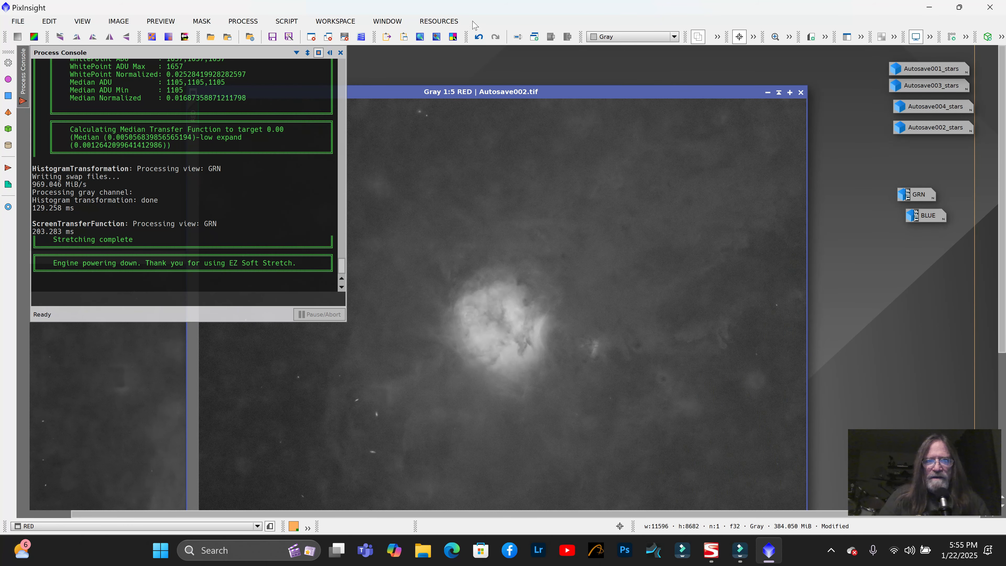
left_click(292, 24)
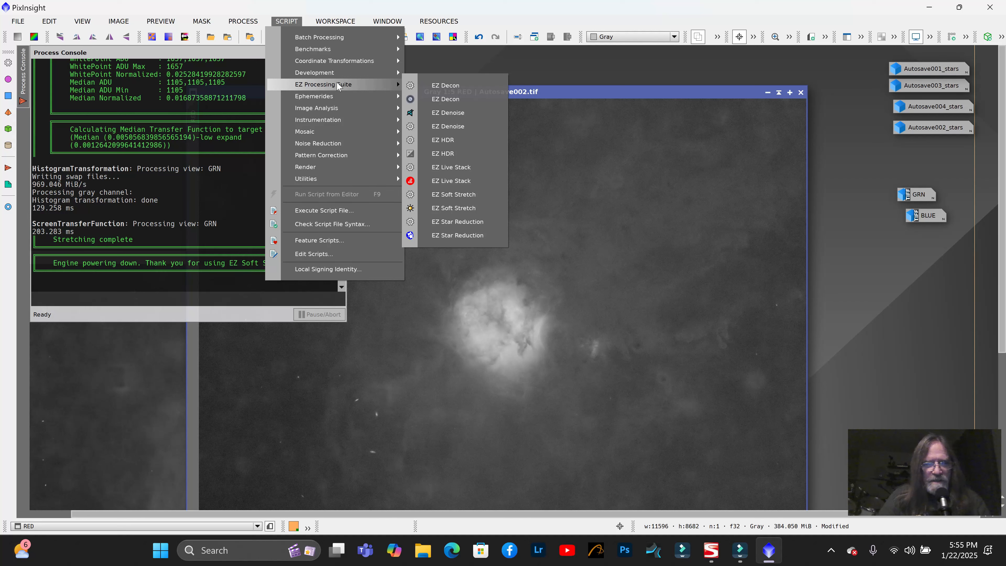
left_click(477, 209)
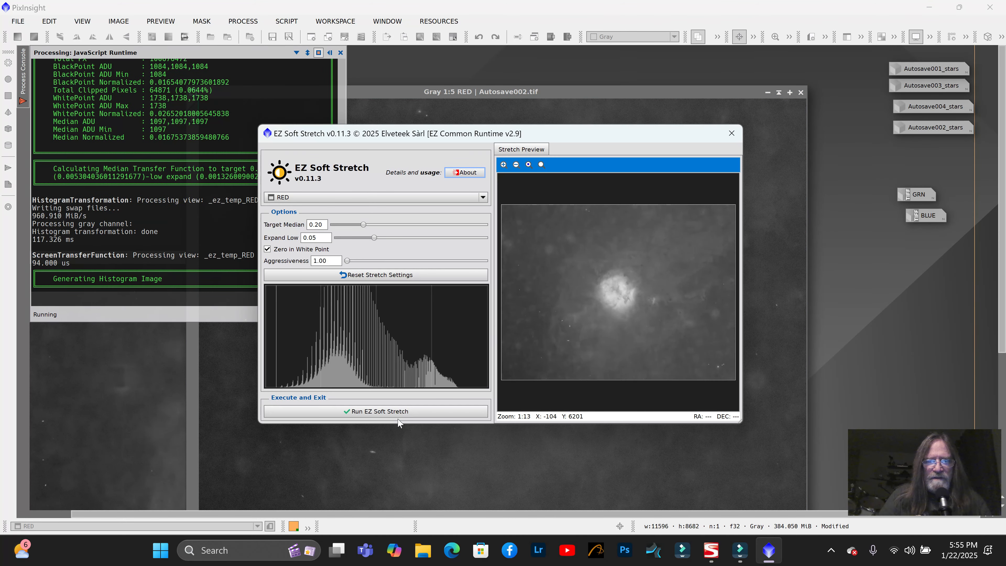
left_click(410, 410)
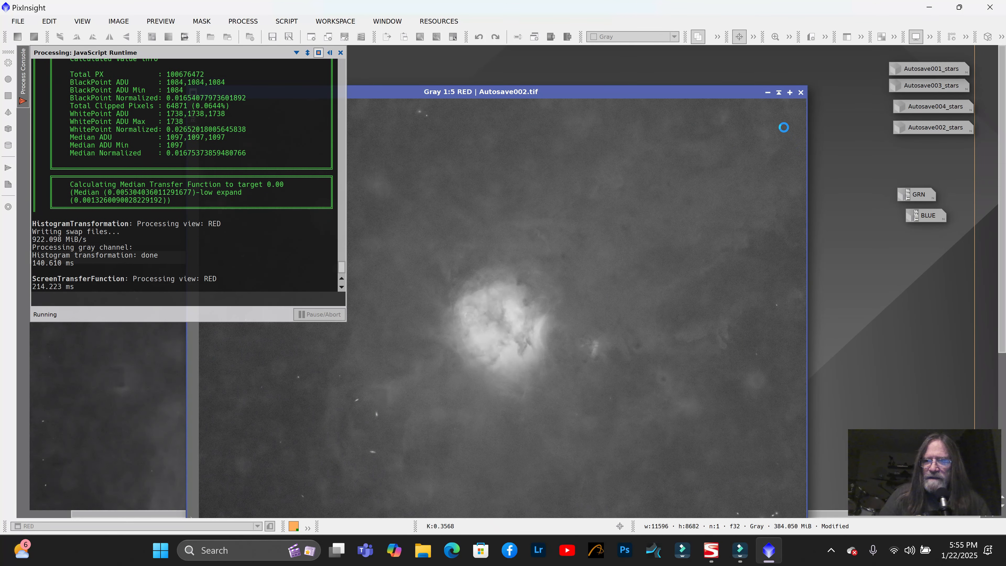
left_click(766, 93)
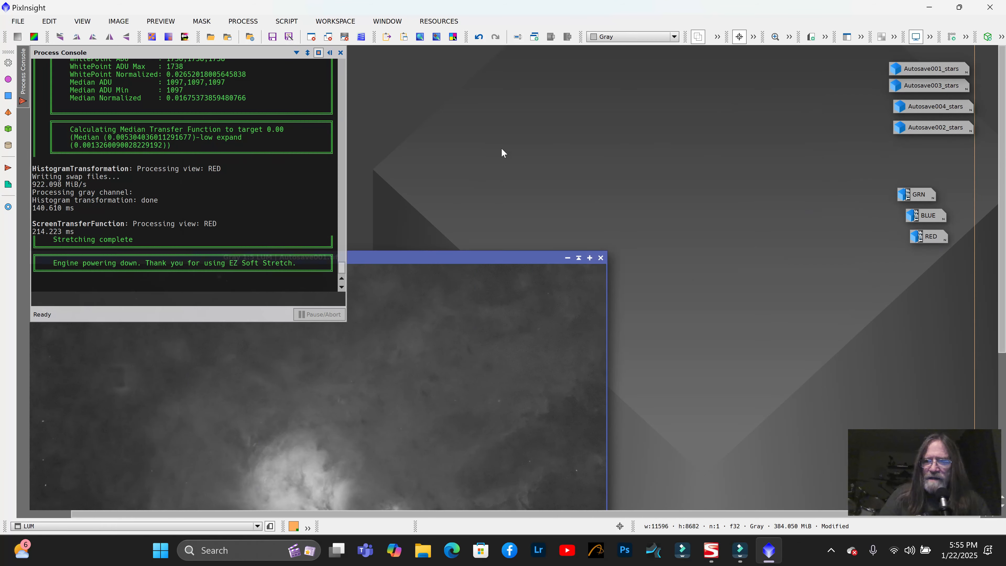
Bring the LUM image into view, stretch it with EZ Soft Stretch at target median 0.20 and expand low 0.05, and iconize it
double_click(439, 257)
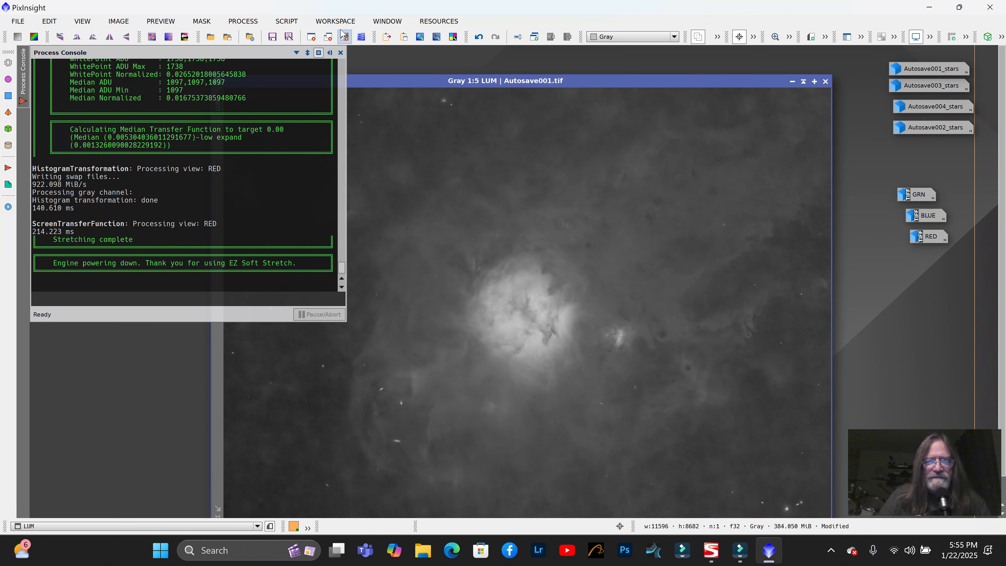
left_click(289, 21)
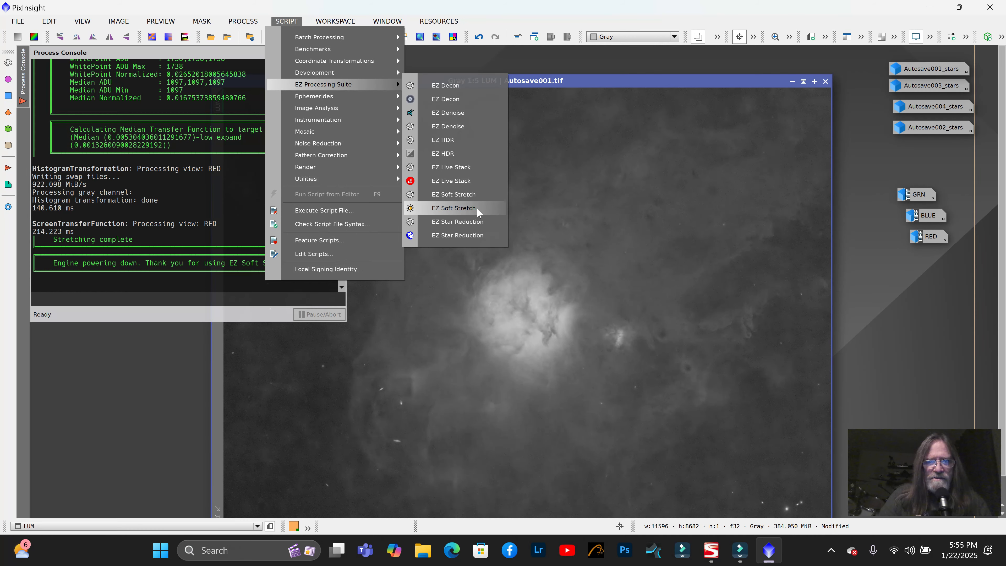
left_click(477, 207)
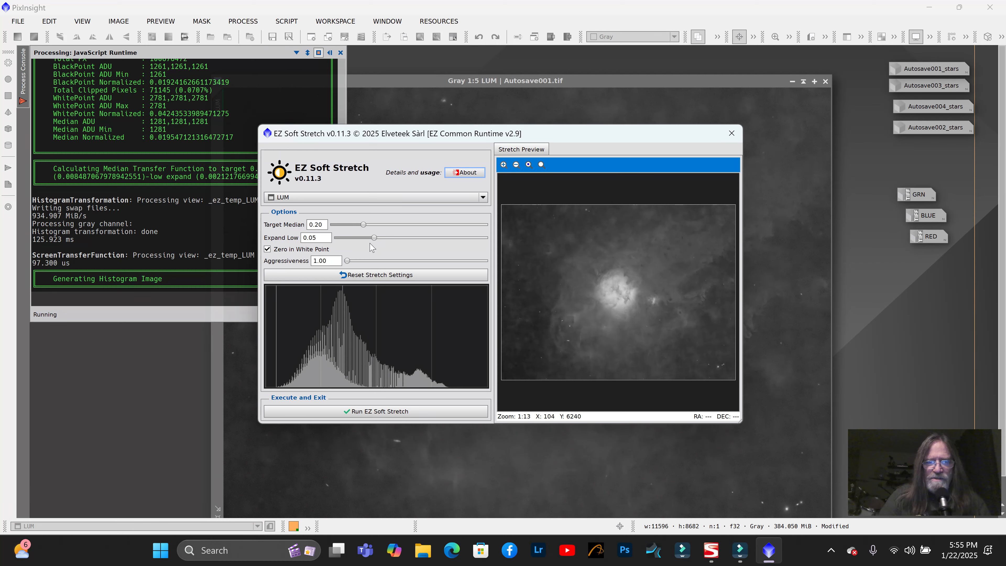
left_click(413, 413)
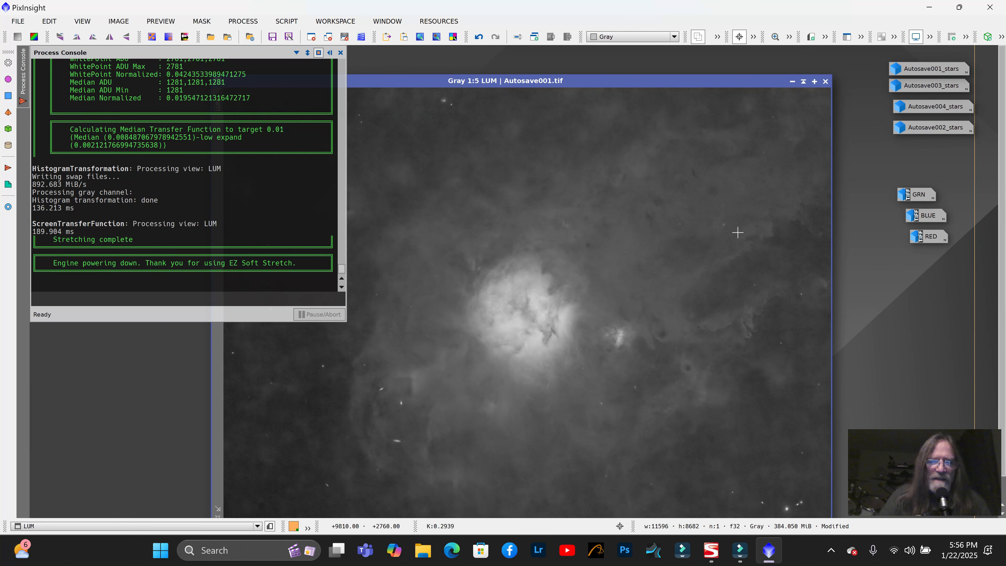
left_click(792, 82)
left_click(829, 133)
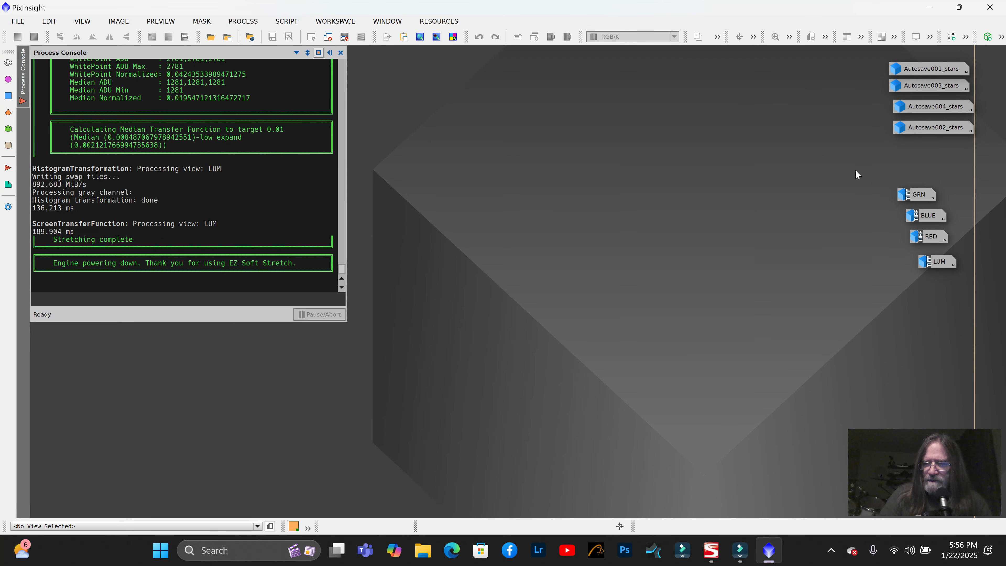
Move the GRN, BLUE, RED and LUM image icons together into the middle of the workspace
mouse_move(921, 194)
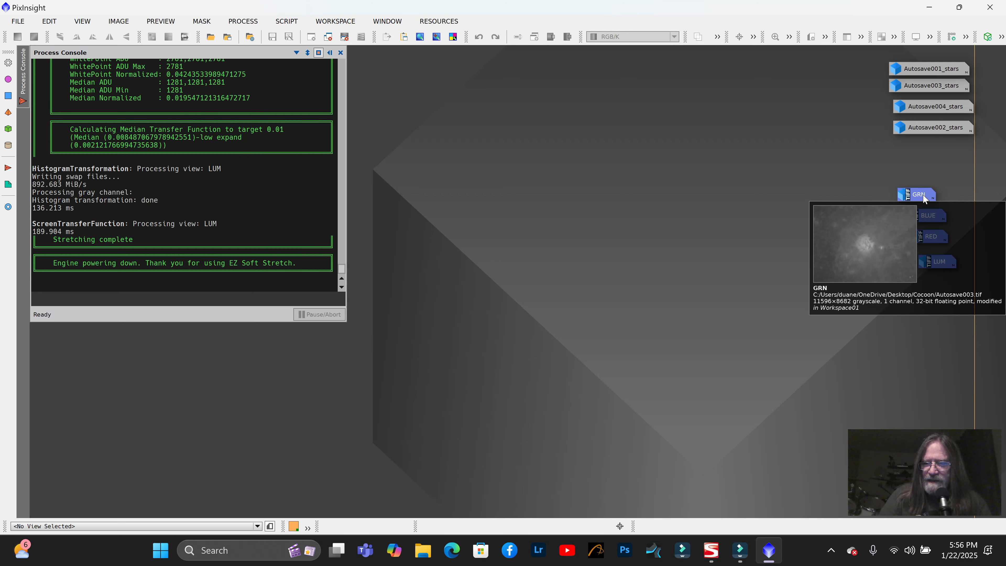
left_click_drag(923, 197, 568, 197)
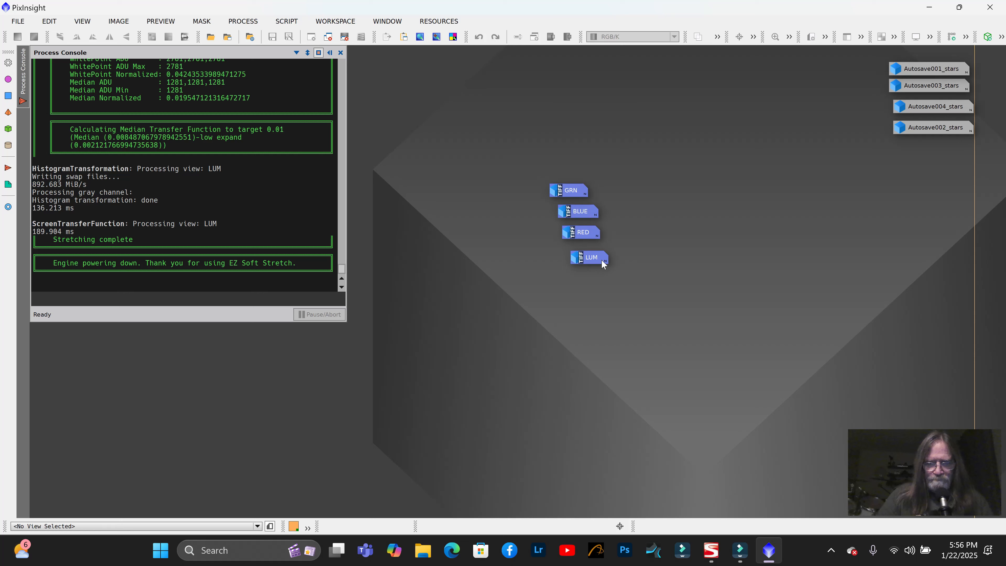
mouse_move(597, 260)
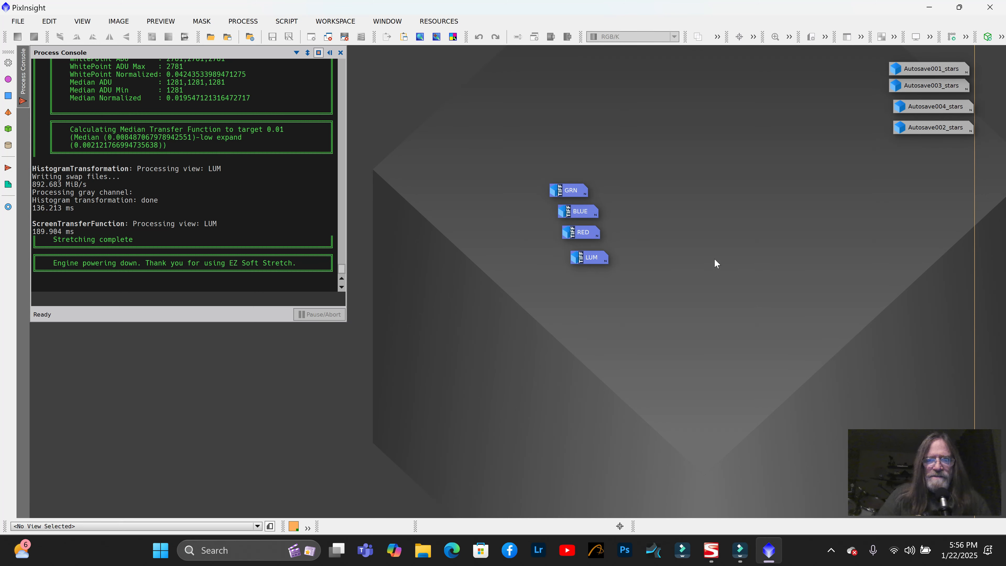
Restore the GRN, LUM, RED and BLUE images and stagger the LUM, RED and BLUE windows below the GRN title bar
double_click(571, 191)
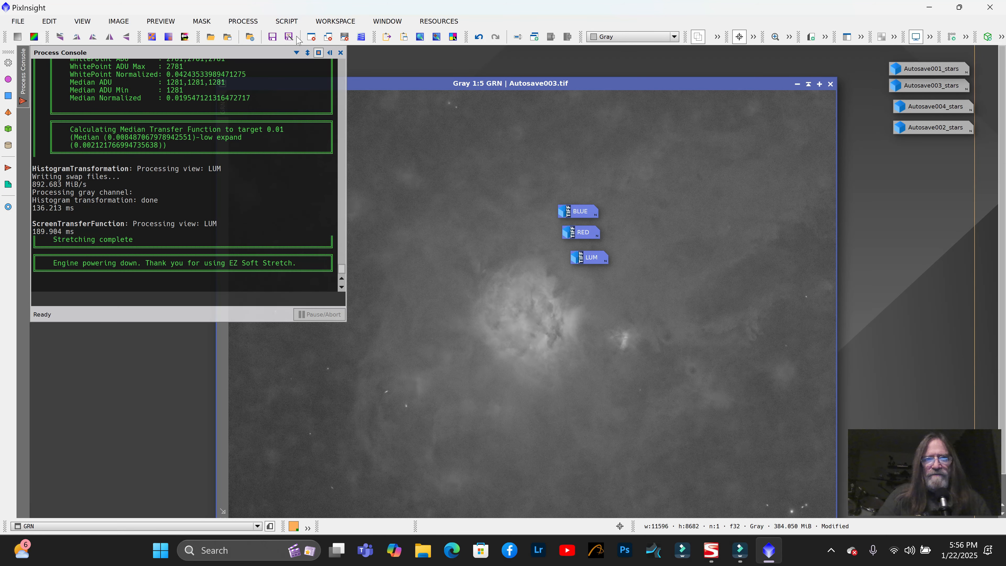
left_click(243, 21)
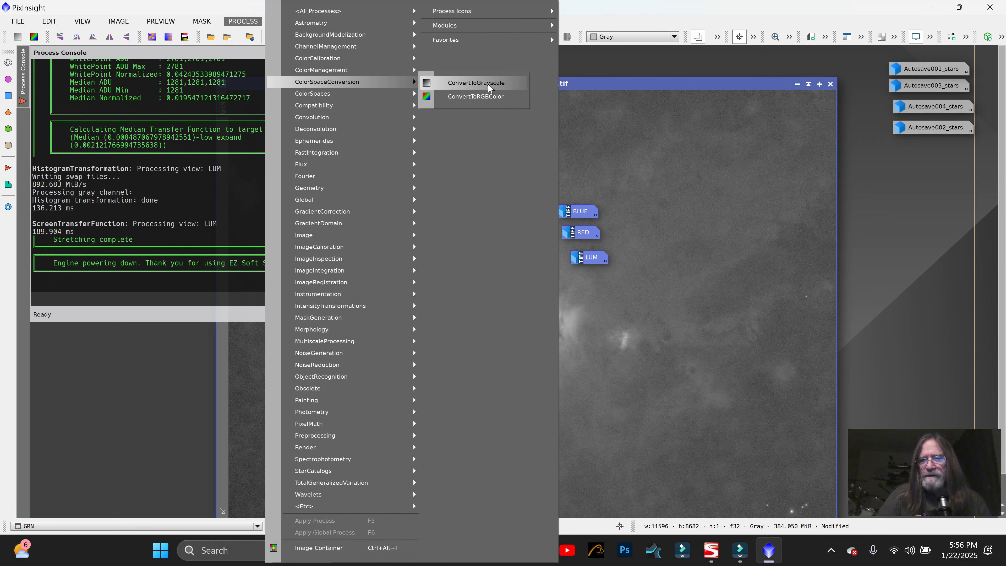
left_click(637, 60)
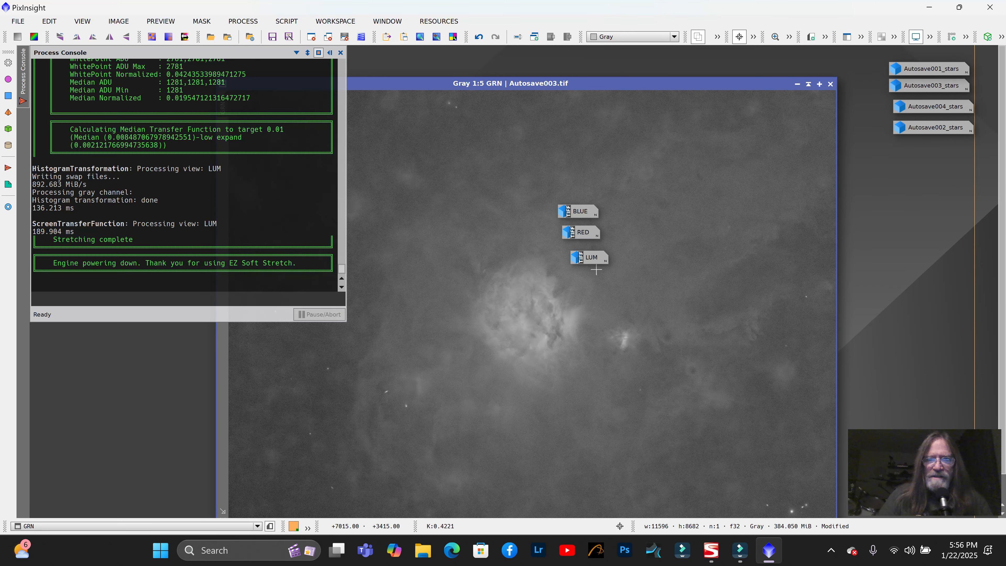
double_click(592, 258)
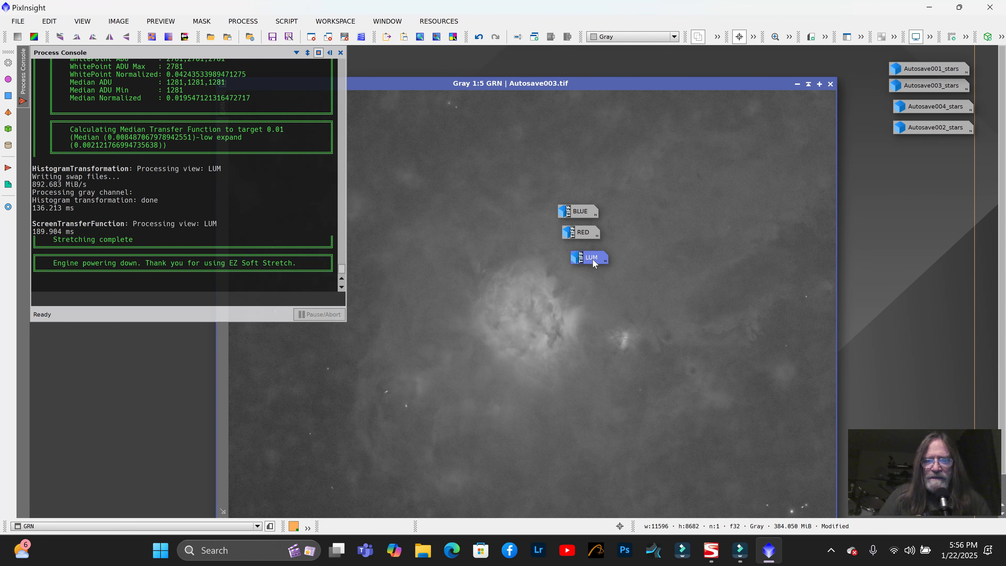
left_click_drag(618, 83, 541, 275)
double_click(587, 234)
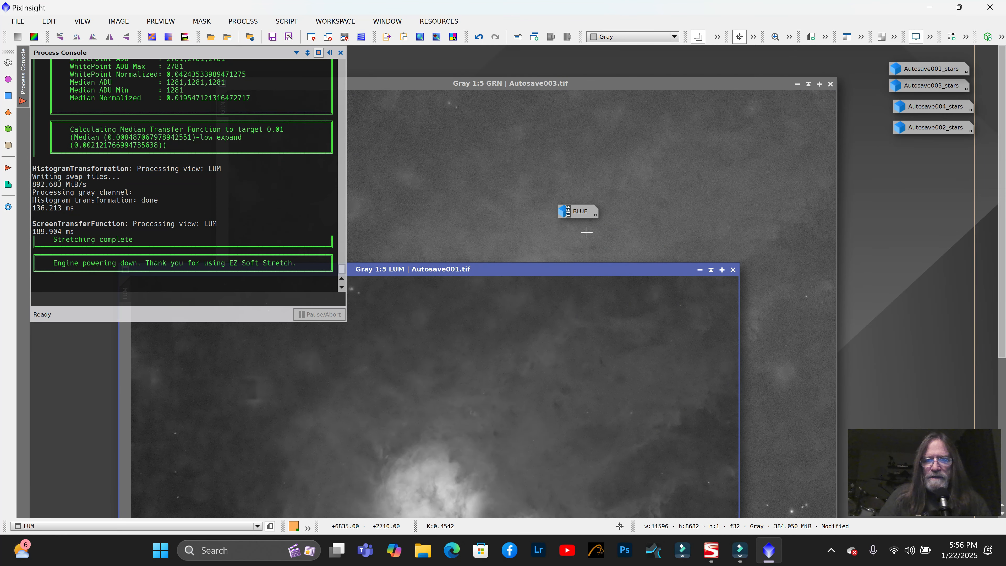
left_click_drag(612, 91, 539, 311)
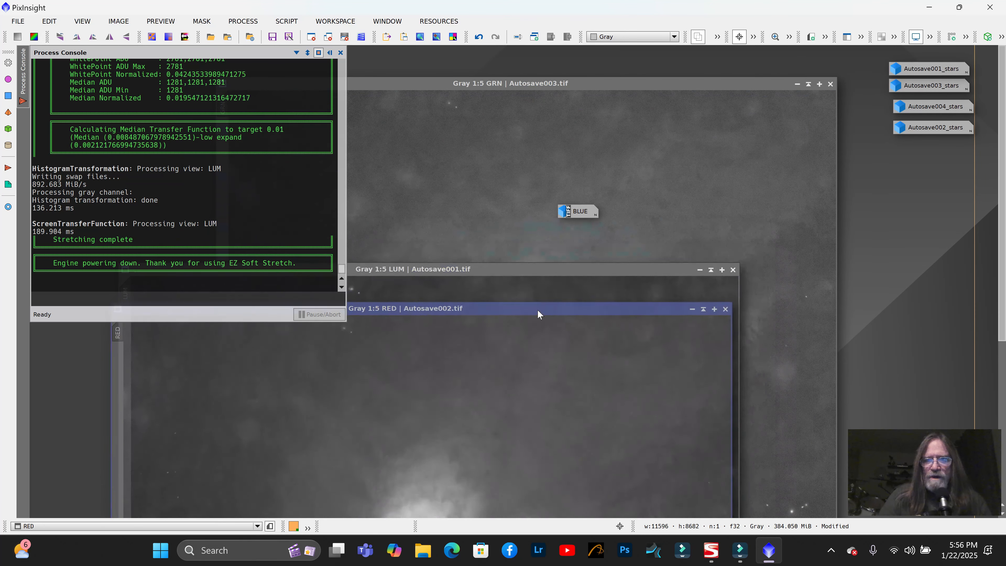
double_click(578, 211)
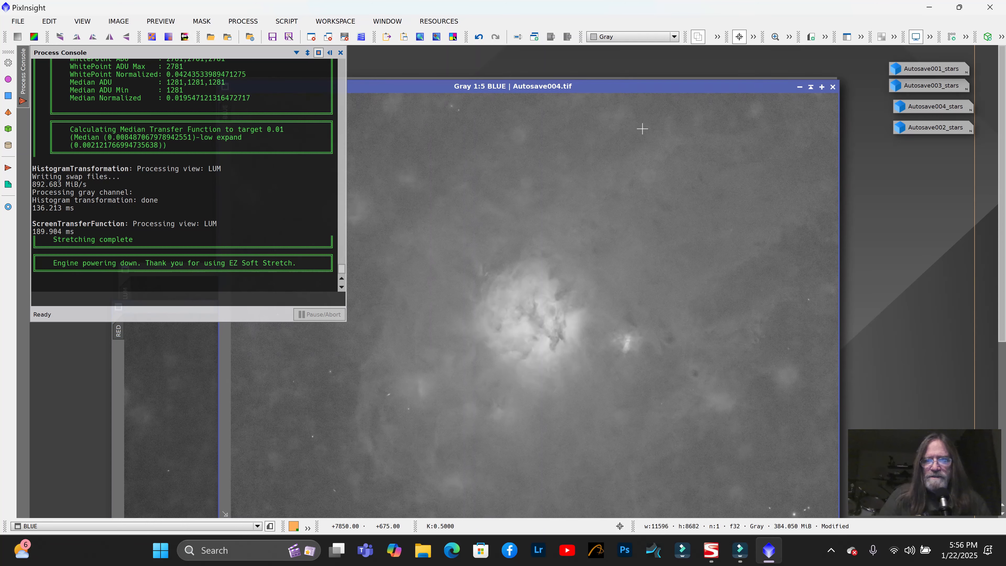
left_click_drag(640, 91, 529, 359)
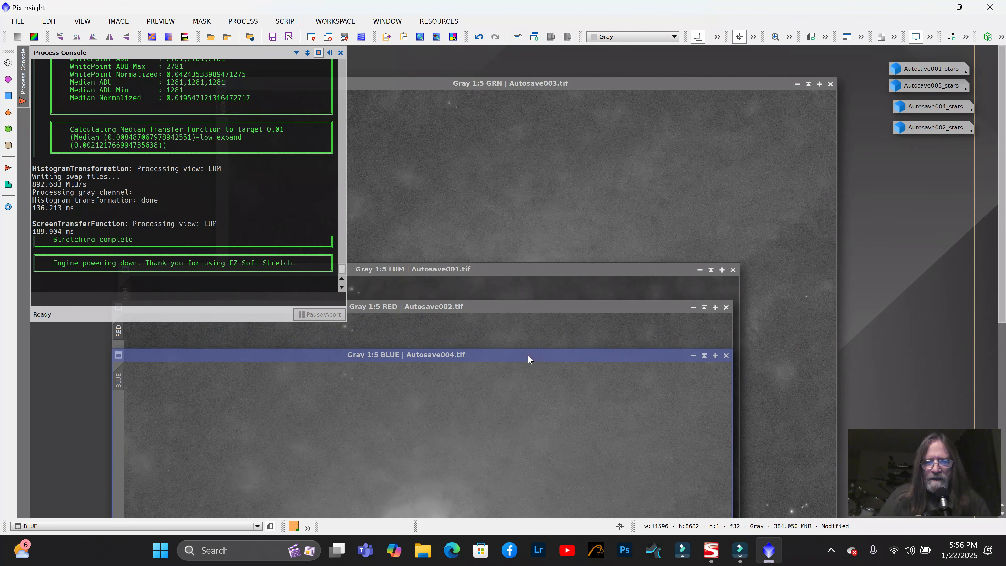
Start the LinearFit process, iconize the LUM image and assign LUM as the reference image
left_click(521, 271)
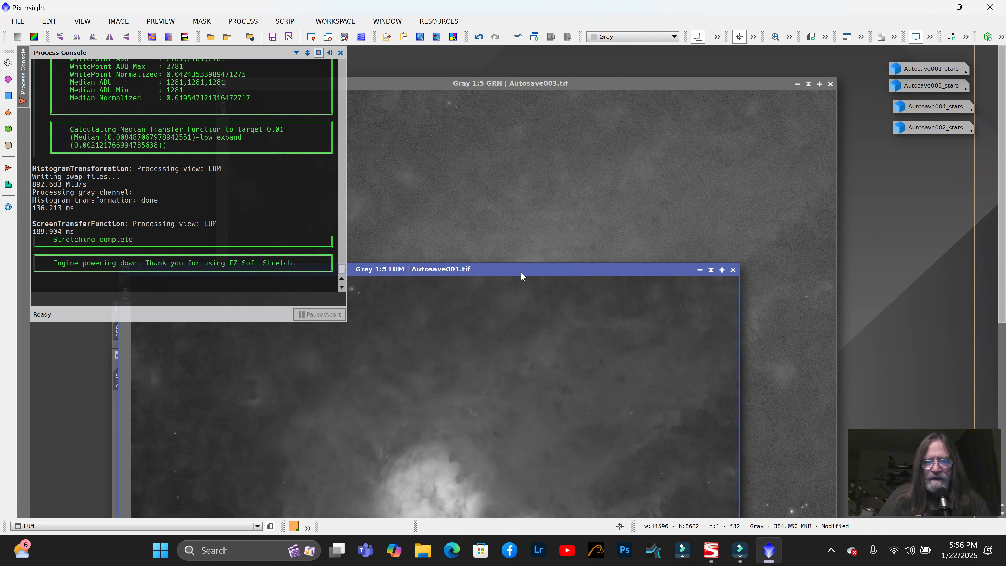
left_click_drag(521, 271, 653, 141)
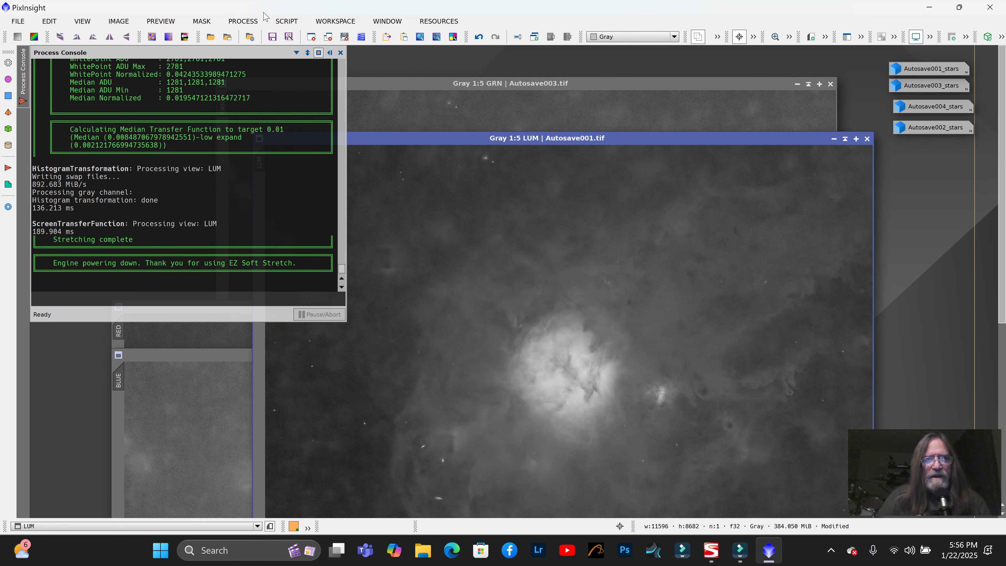
left_click(252, 26)
mouse_move(320, 16)
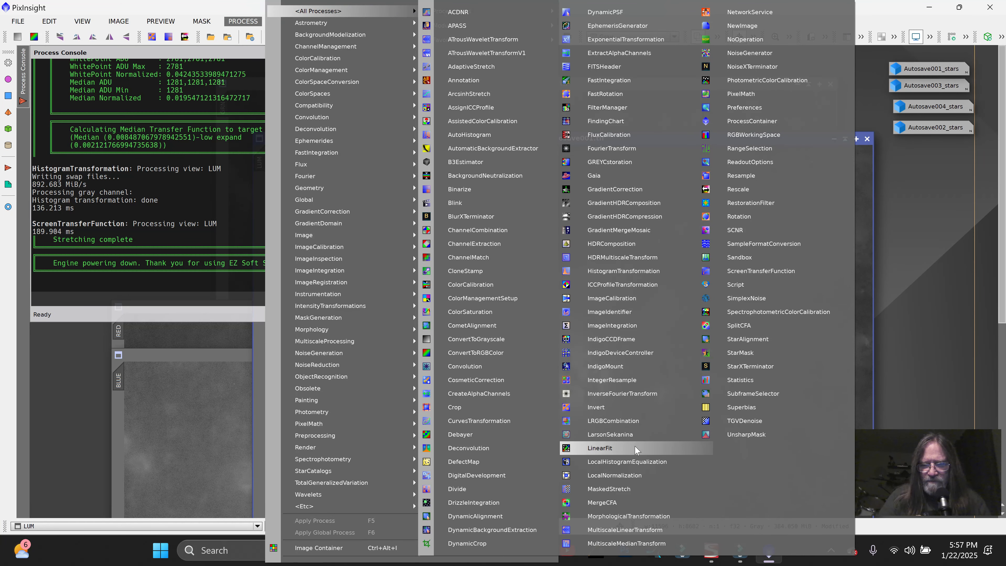
left_click(599, 448)
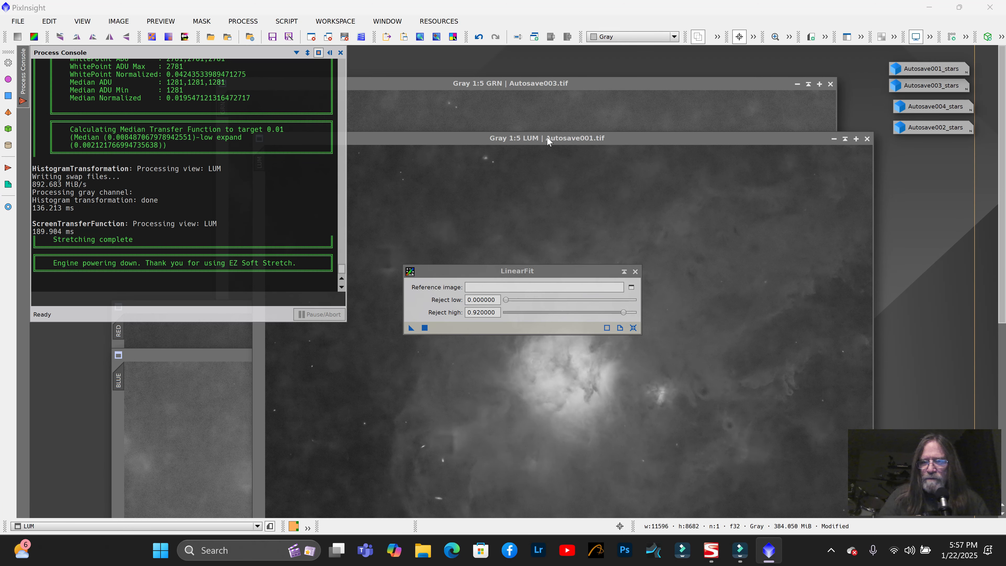
left_click(833, 139)
left_click_drag(590, 259, 511, 287)
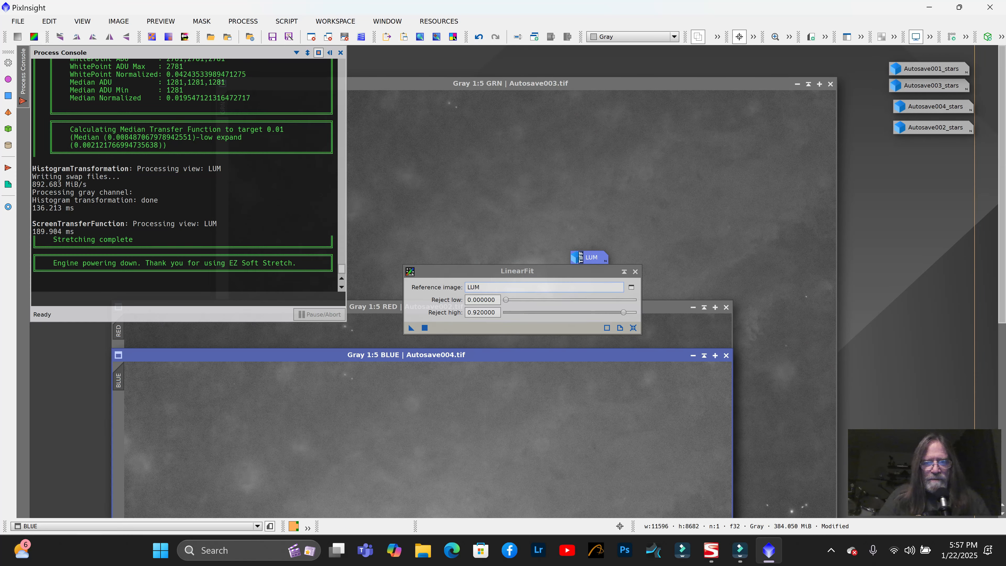
Apply LinearFit with the LUM reference to the GRN image, iconize it, and place the LUM and GRN icons below the star image icons
left_click_drag(410, 328, 693, 174)
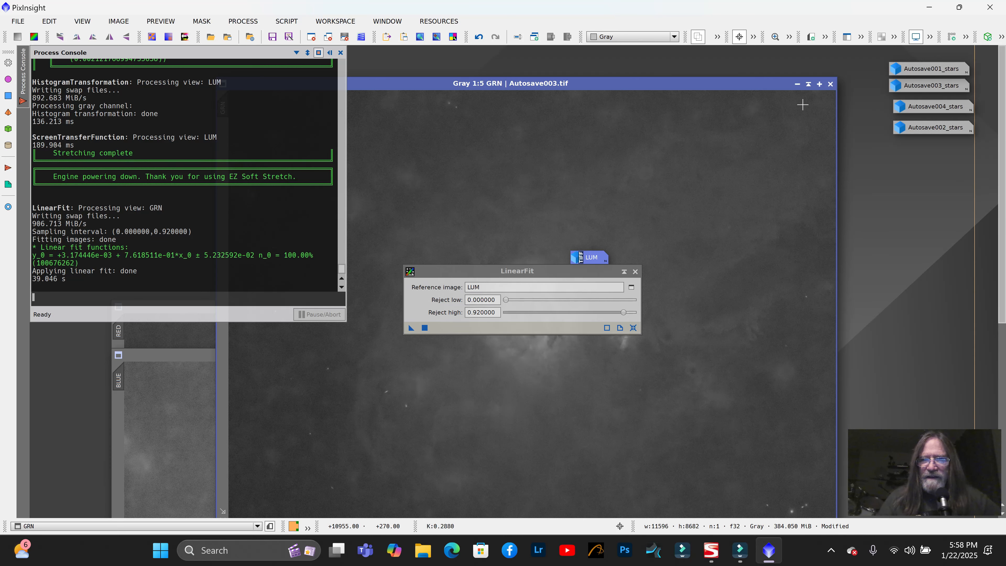
mouse_move(596, 258)
left_click_drag(596, 258, 918, 221)
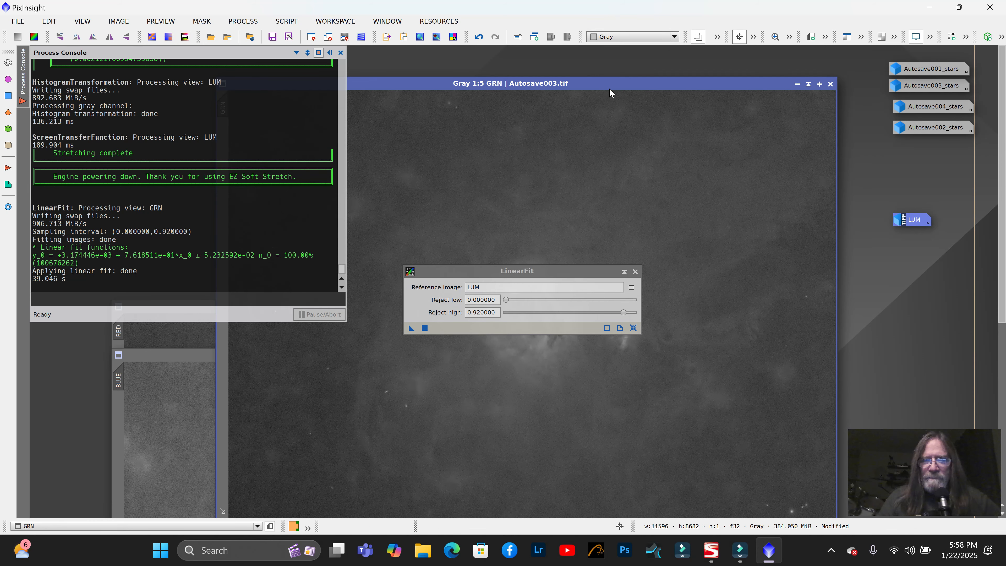
mouse_move(608, 89)
left_mouse_down()
mouse_move(622, 146)
mouse_move(653, 90)
mouse_move(604, 82)
left_mouse_up()
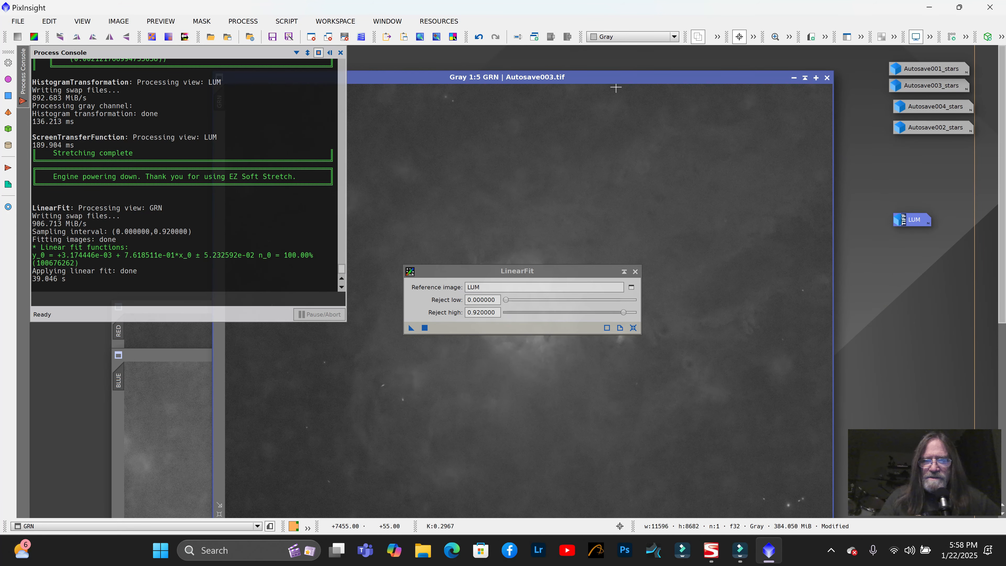
left_click(793, 78)
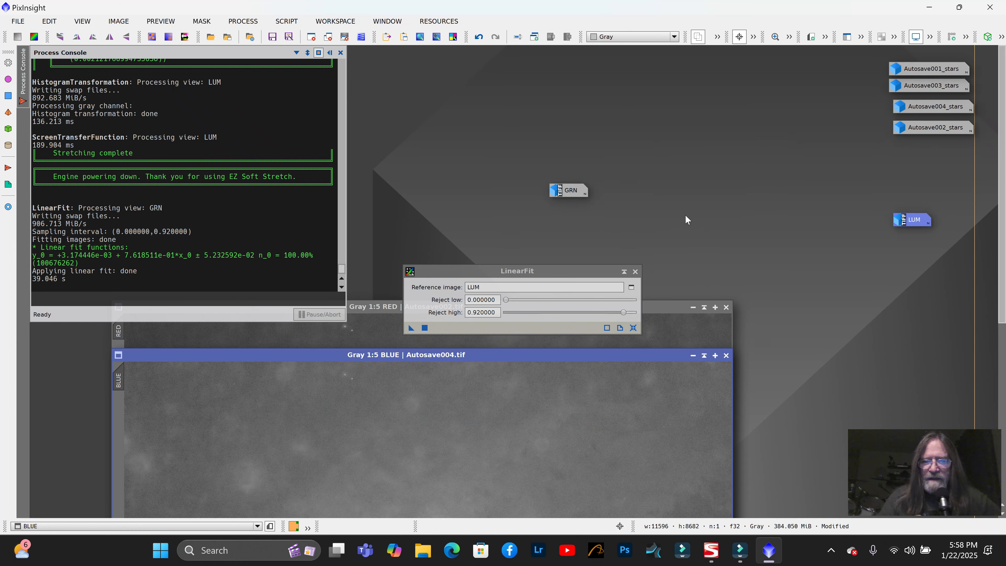
left_click_drag(570, 194, 911, 256)
Apply LinearFit with the LUM reference to the BLUE image, iconize it and place its icon under the GRN icon
left_click_drag(570, 270, 646, 106)
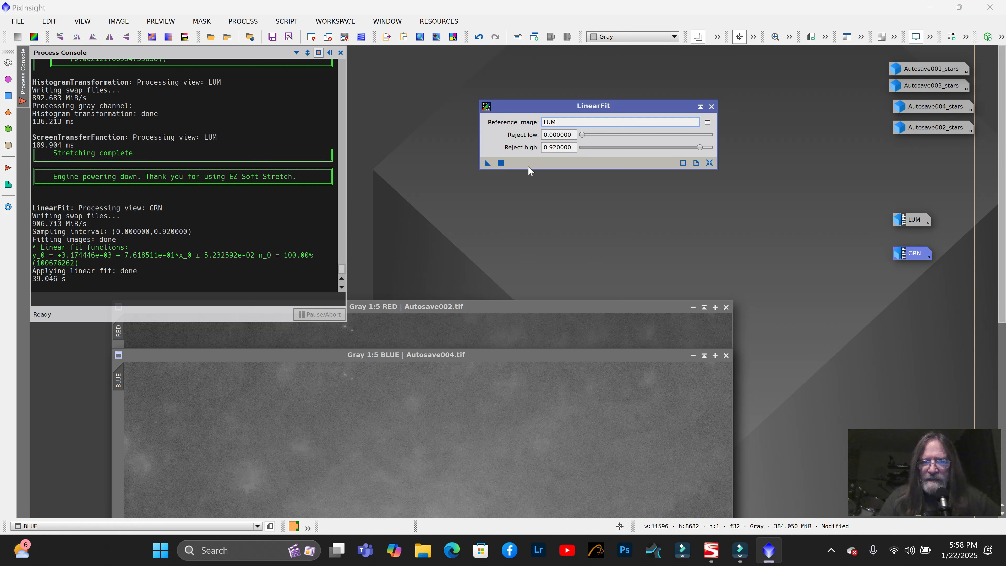
left_click_drag(487, 163, 482, 423)
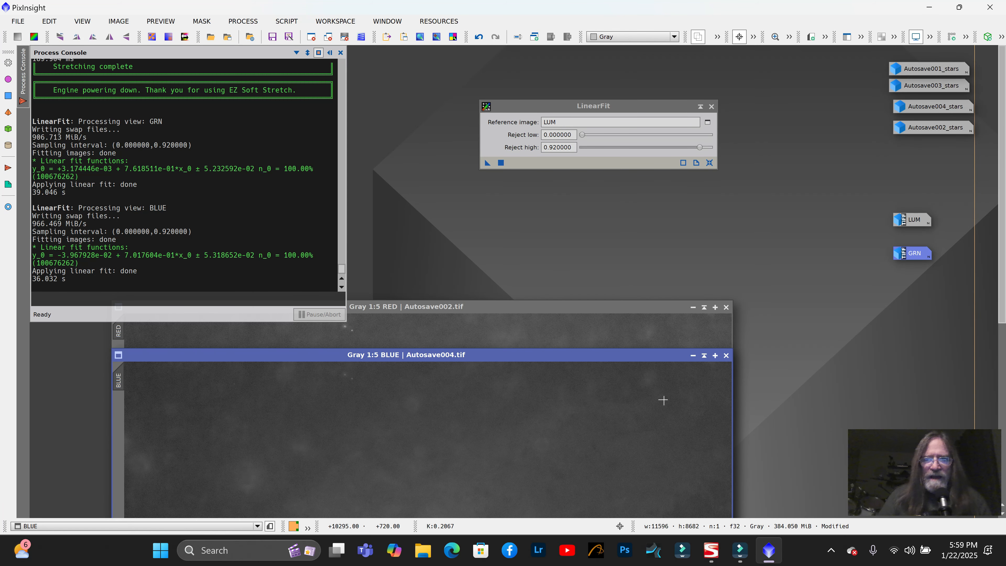
left_click_drag(608, 358, 739, 212)
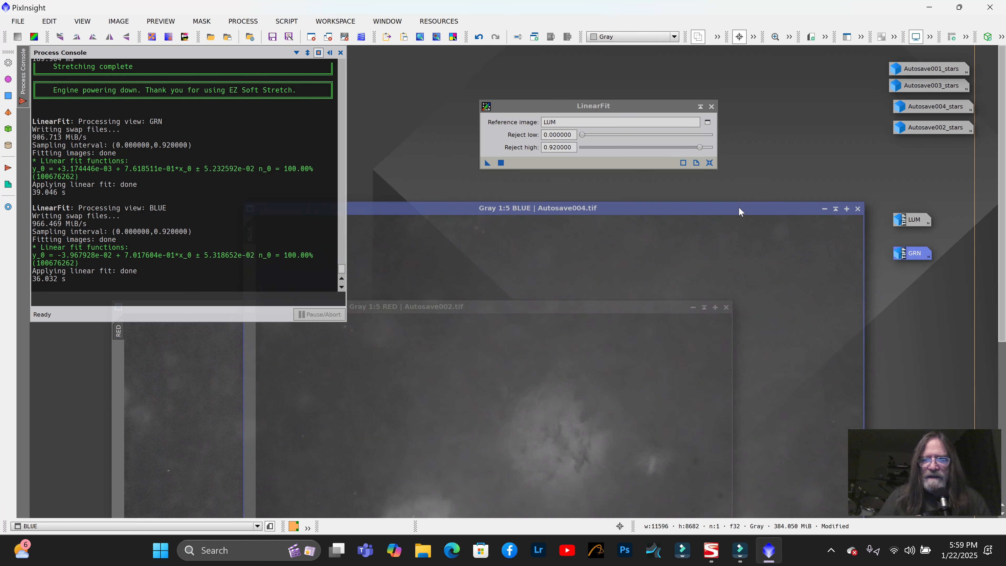
left_click(824, 209)
left_click_drag(586, 214, 913, 279)
Bring the RED image into full view and apply LinearFit to it with the LUM reference
left_click_drag(595, 308, 665, 63)
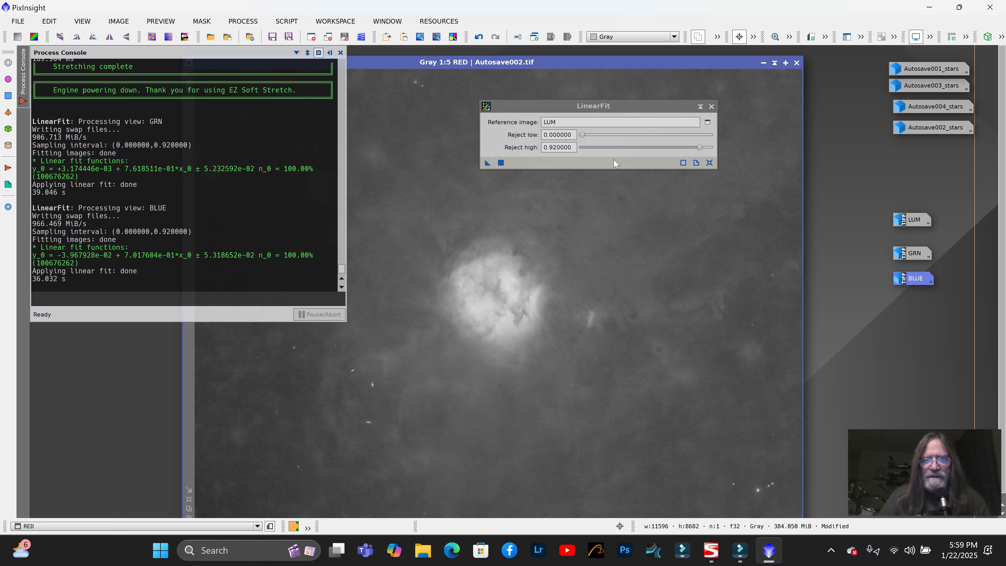
left_click(487, 163)
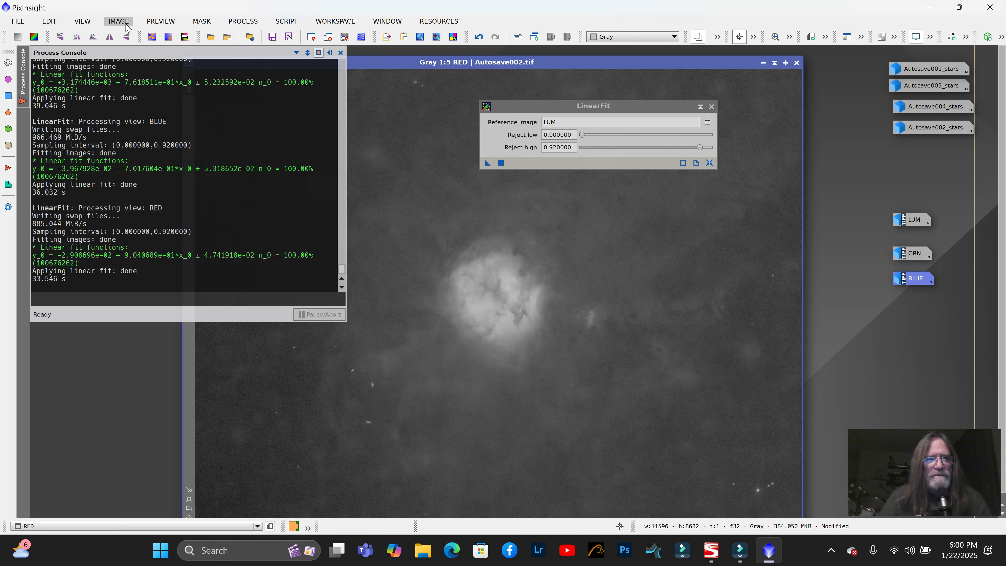
Undo and redo LinearFit on the RED image to compare it before and after the fit
left_click(119, 21)
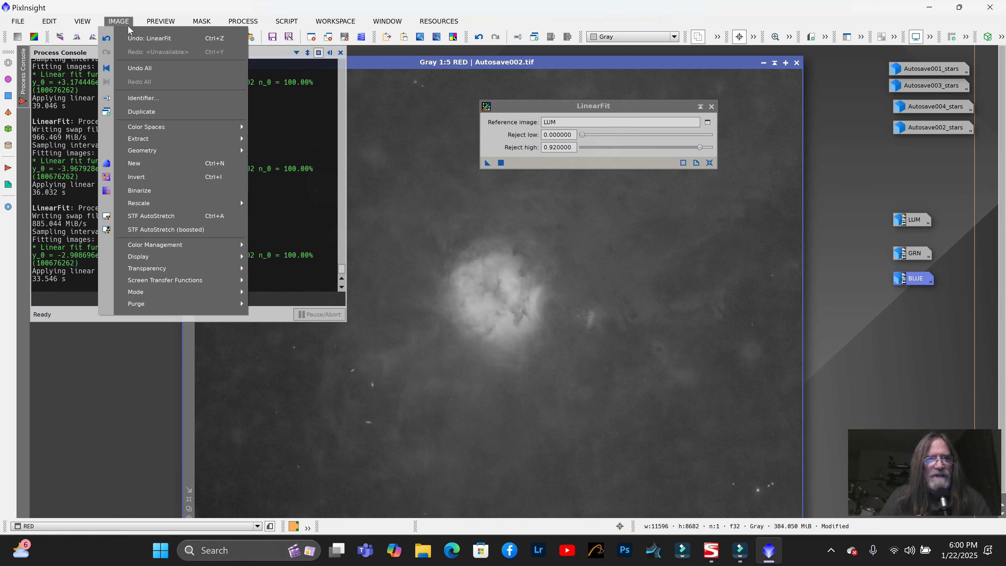
left_click(144, 39)
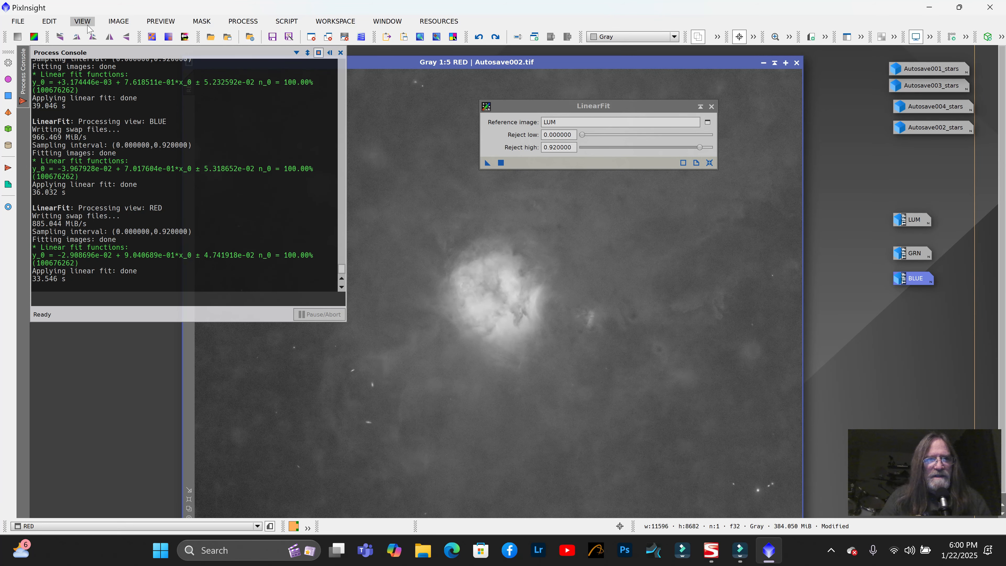
left_click(118, 21)
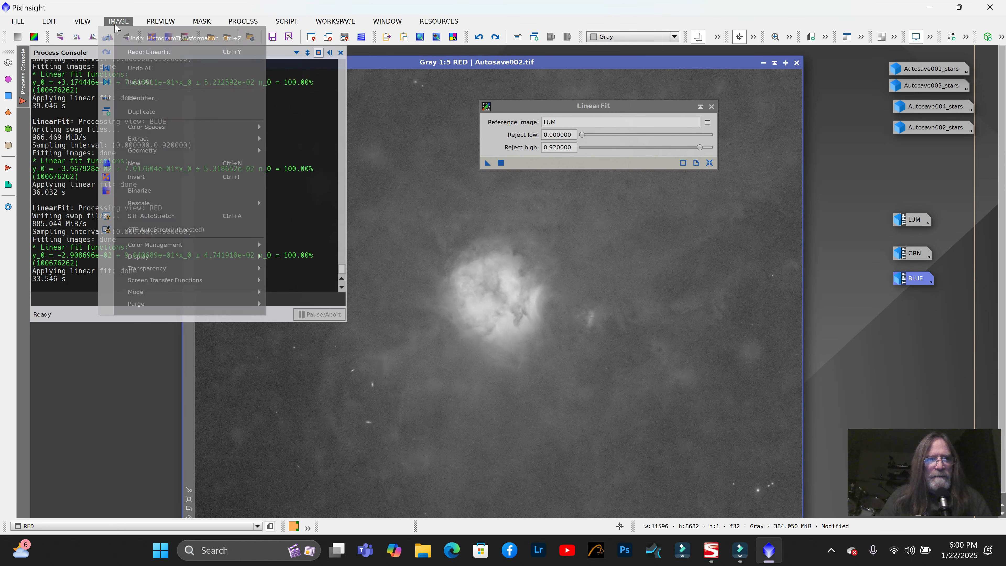
left_click(148, 53)
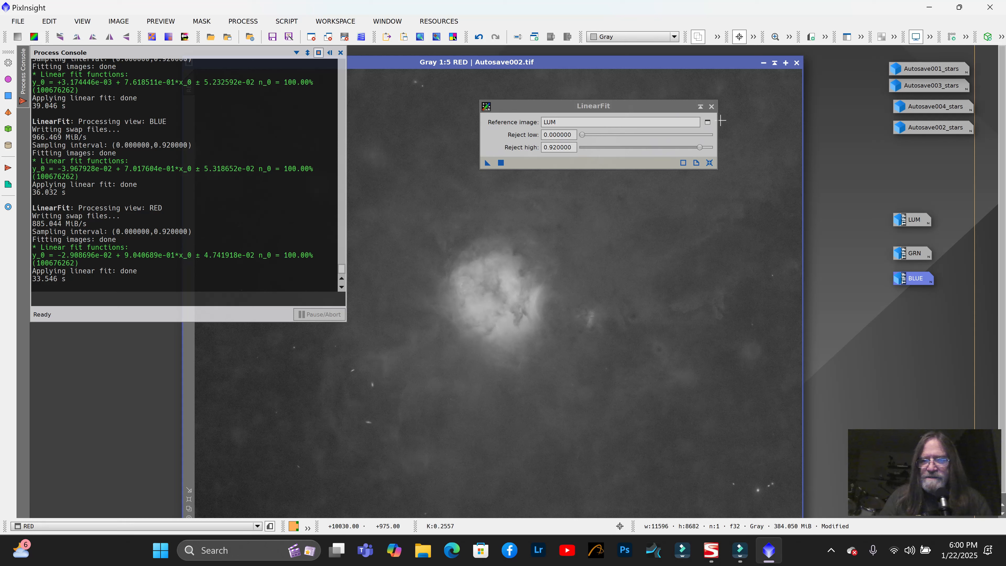
Close LinearFit, iconize the RED image and place its icon above the LUM icon
left_click(711, 106)
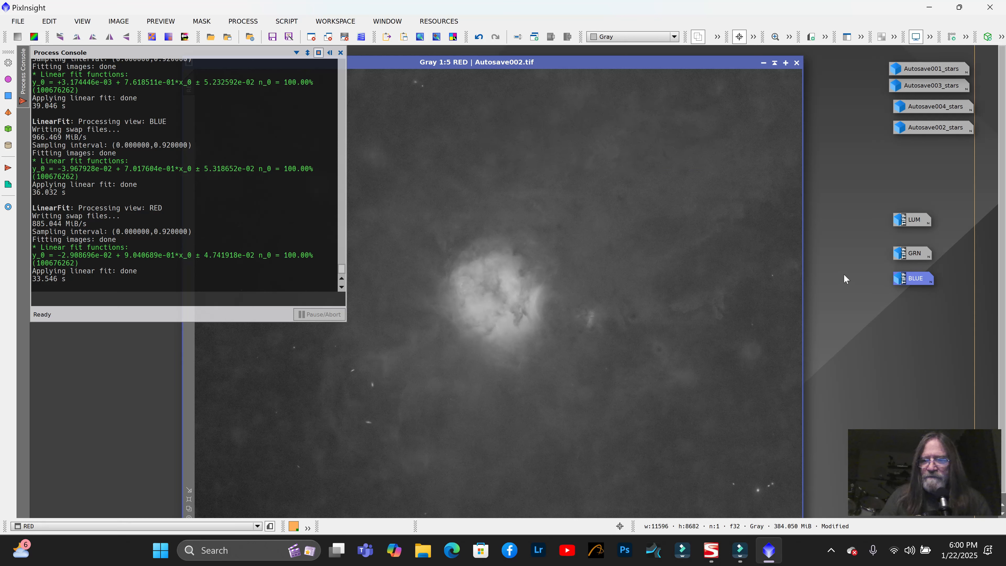
mouse_move(924, 223)
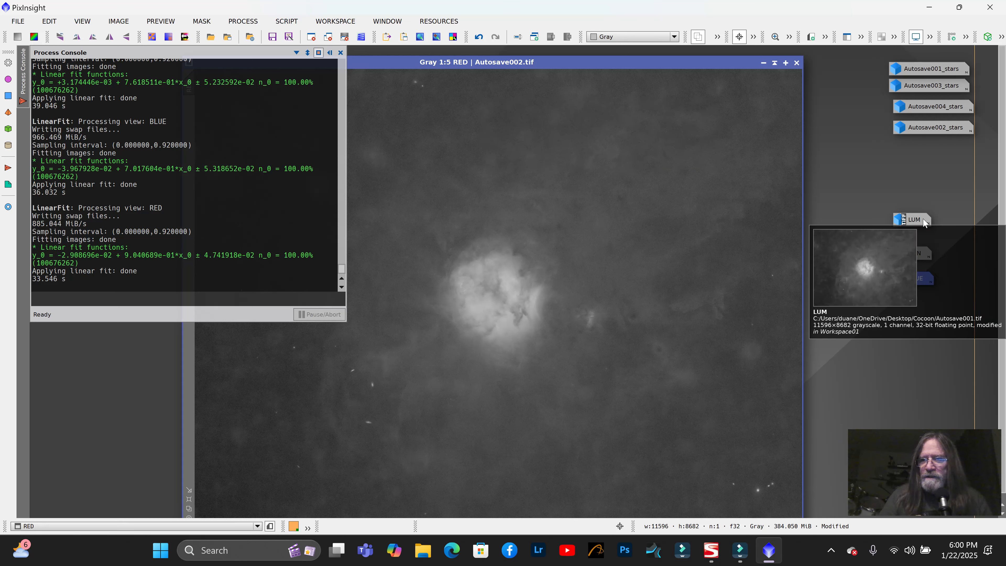
left_click(763, 63)
left_click_drag(580, 232, 910, 197)
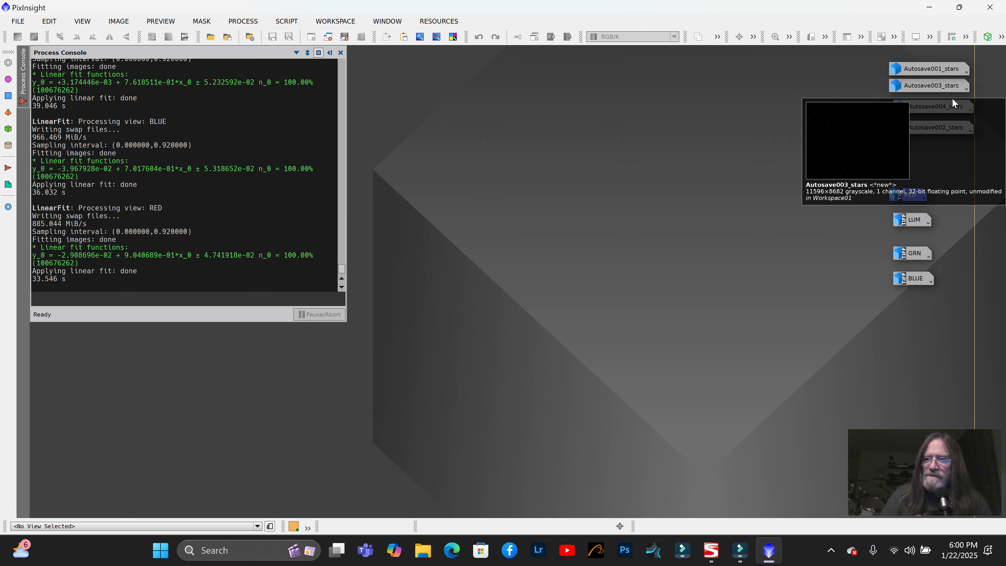
mouse_move(931, 107)
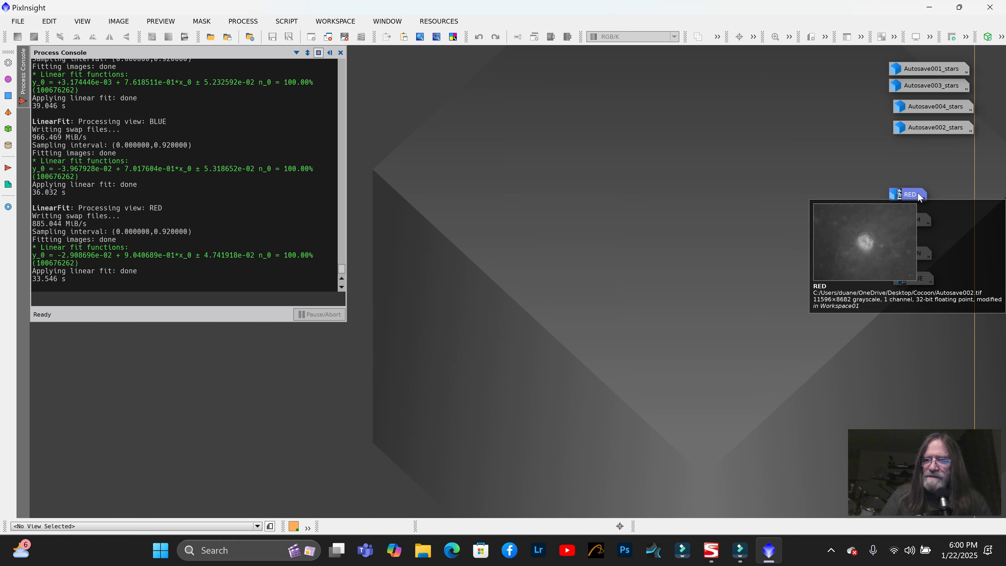
mouse_move(911, 217)
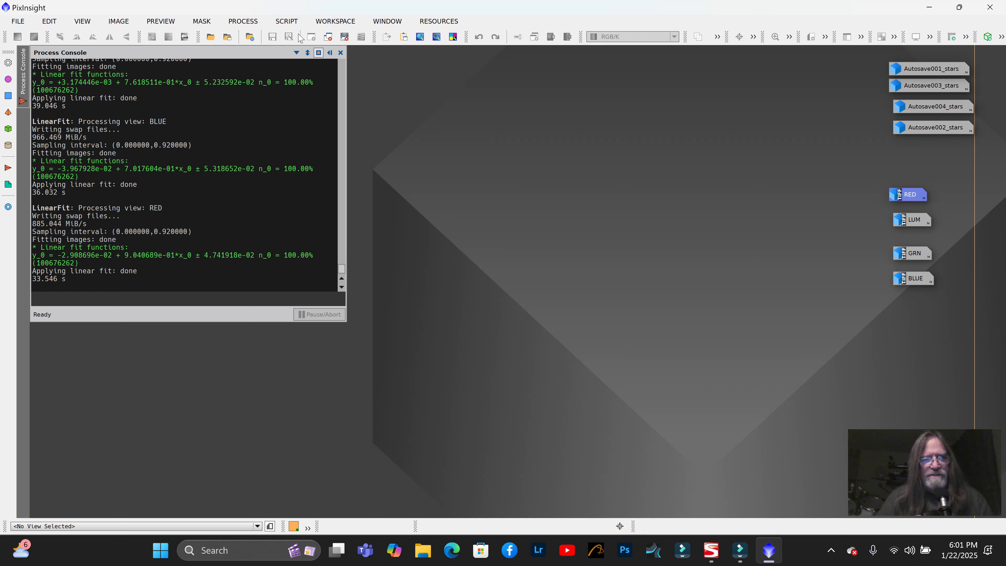
Start LRGBCombination and assign LUM, RED, GRN and BLUE as the L, R, G and B source images
left_click(252, 25)
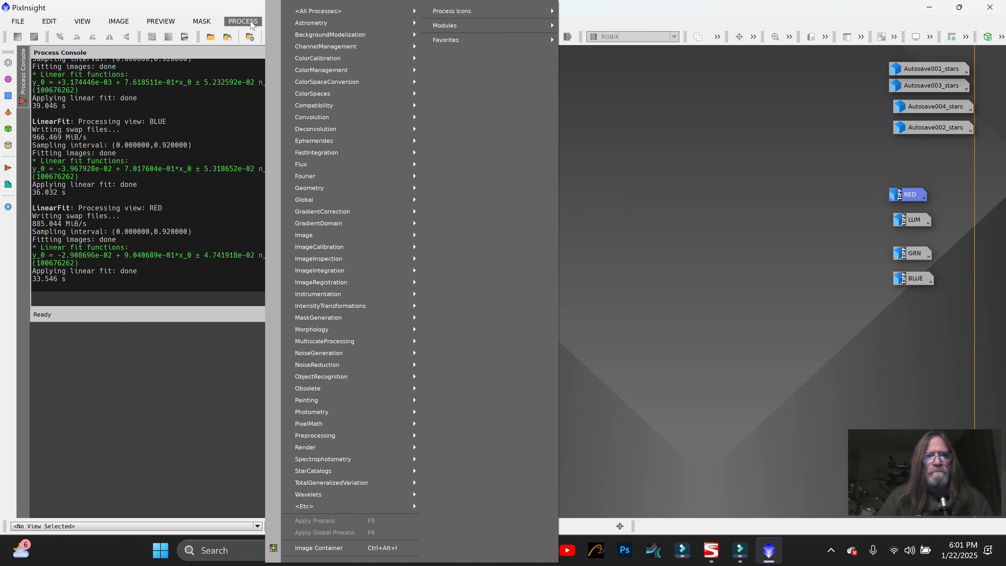
mouse_move(320, 13)
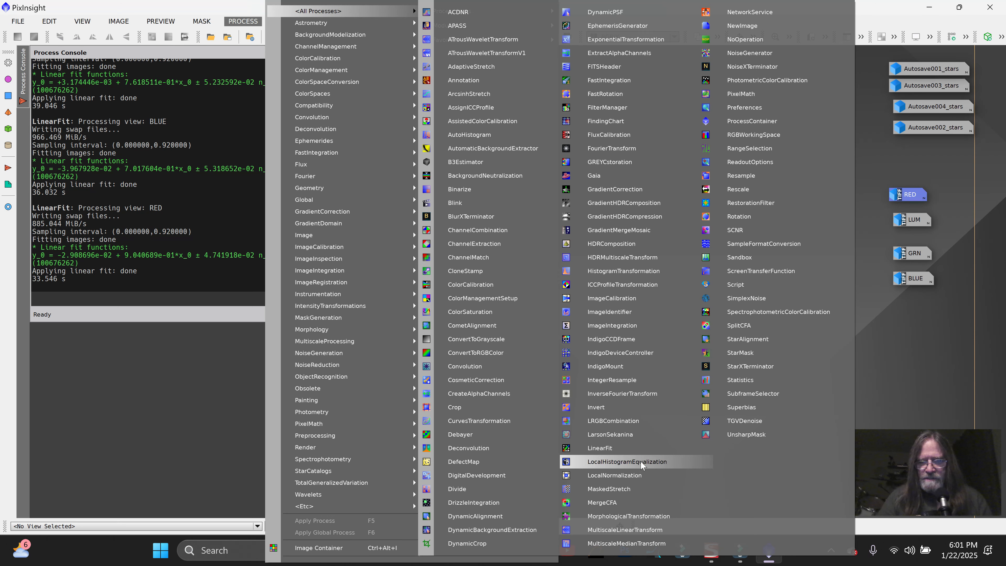
left_click(629, 420)
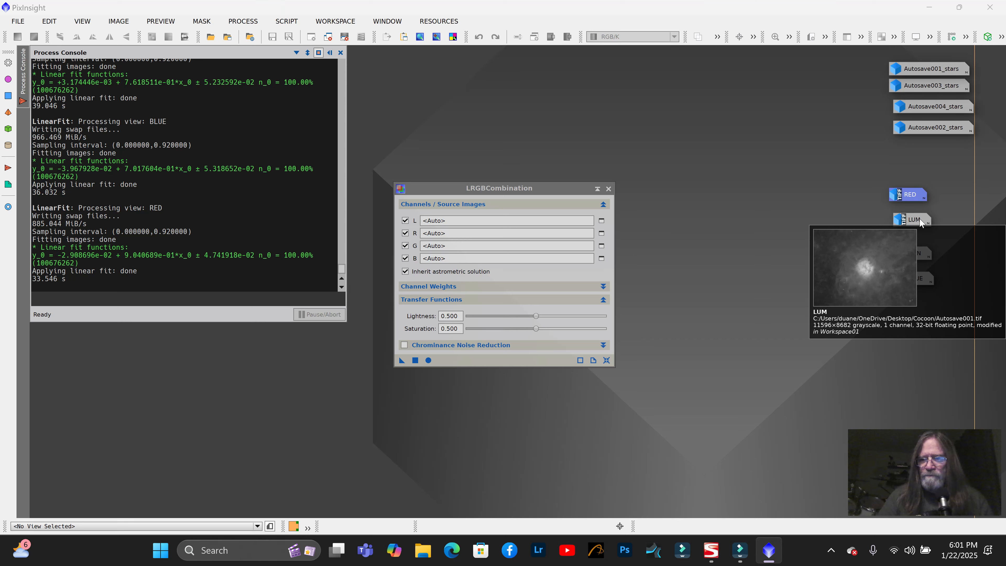
left_click_drag(920, 222, 440, 220)
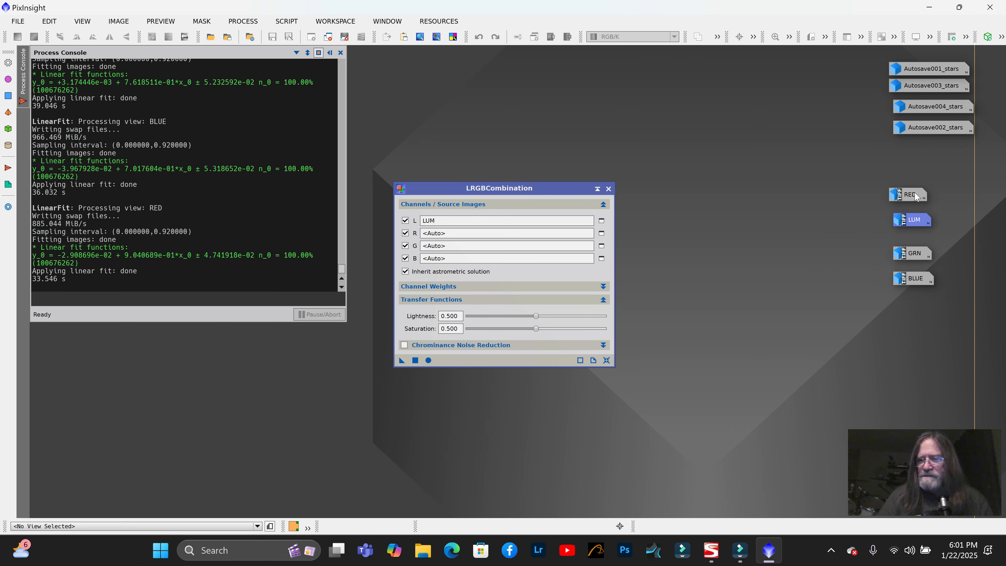
left_click_drag(916, 197, 455, 233)
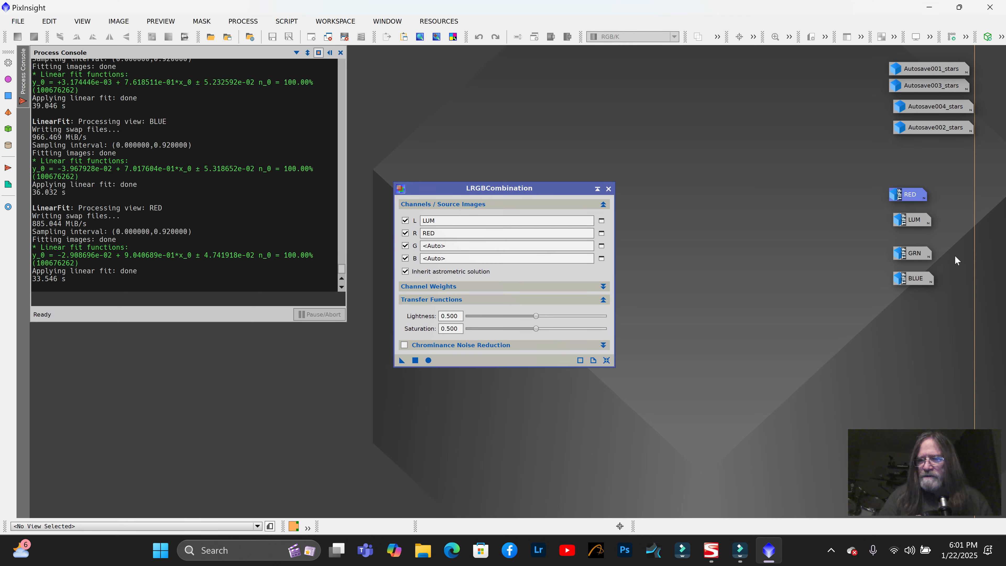
left_click_drag(922, 255, 452, 248)
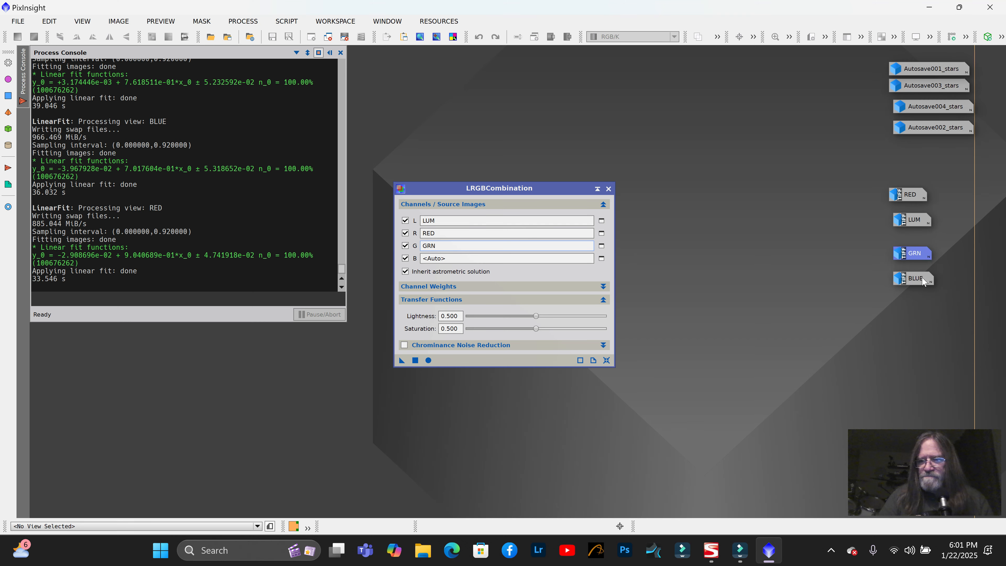
left_click_drag(922, 280, 453, 259)
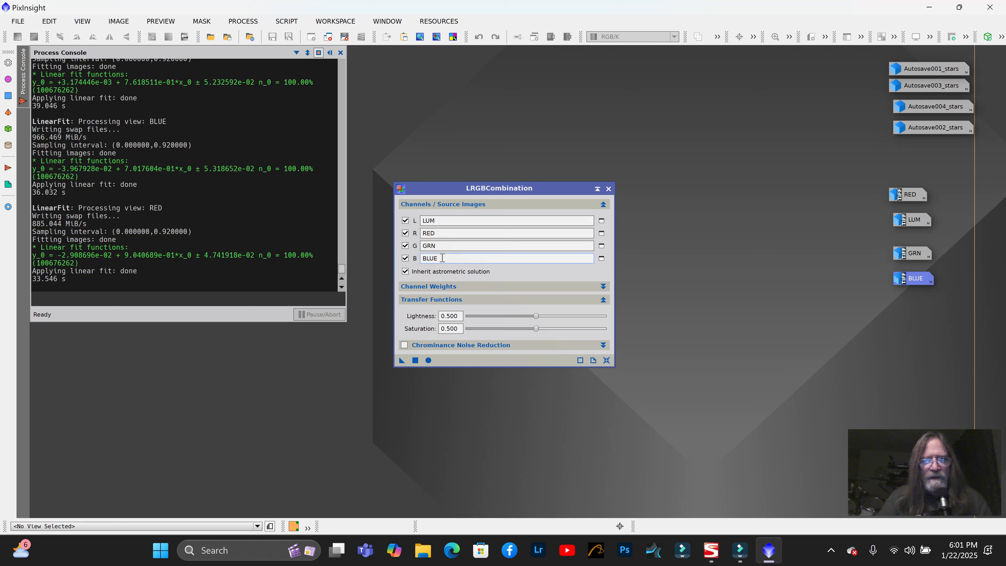
Apply the LRGB combination globally, close the process and move the new colour image clear of the Process Console
left_click(427, 360)
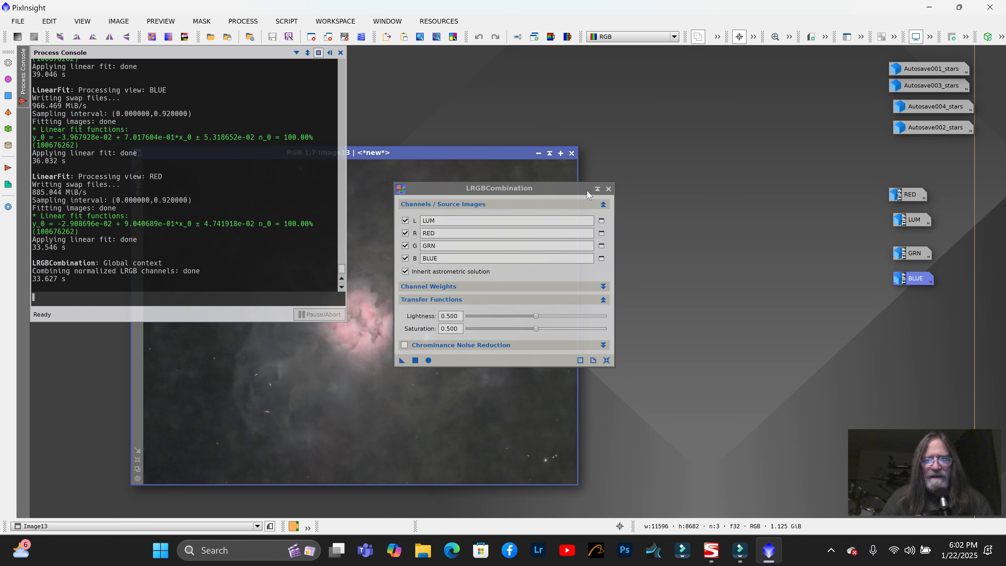
left_click(608, 189)
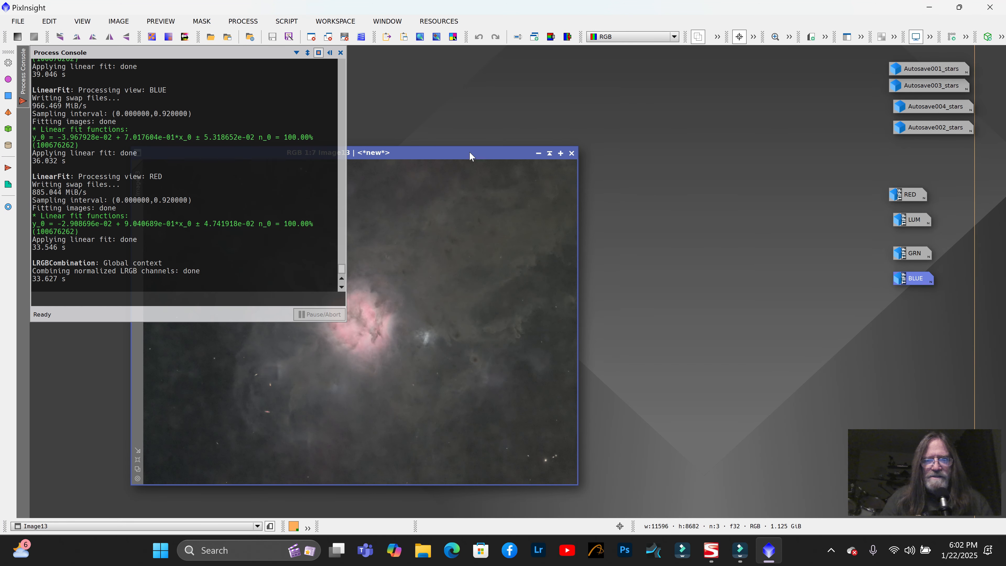
left_click_drag(469, 155, 708, 70)
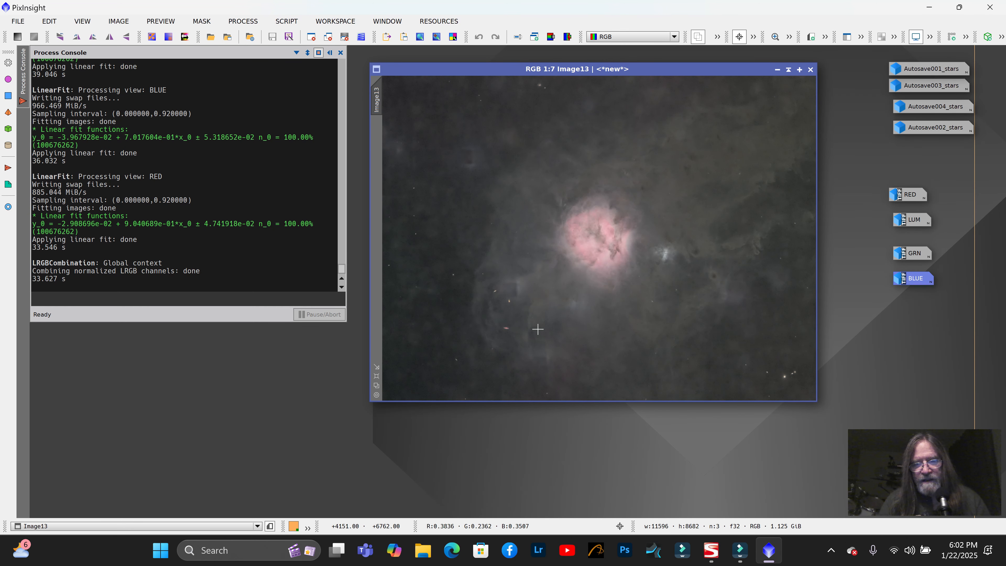
Examine the small galaxies below the nebula in the combined colour image up close
scroll(506, 309, "up", 3)
scroll(512, 310, "up", 3)
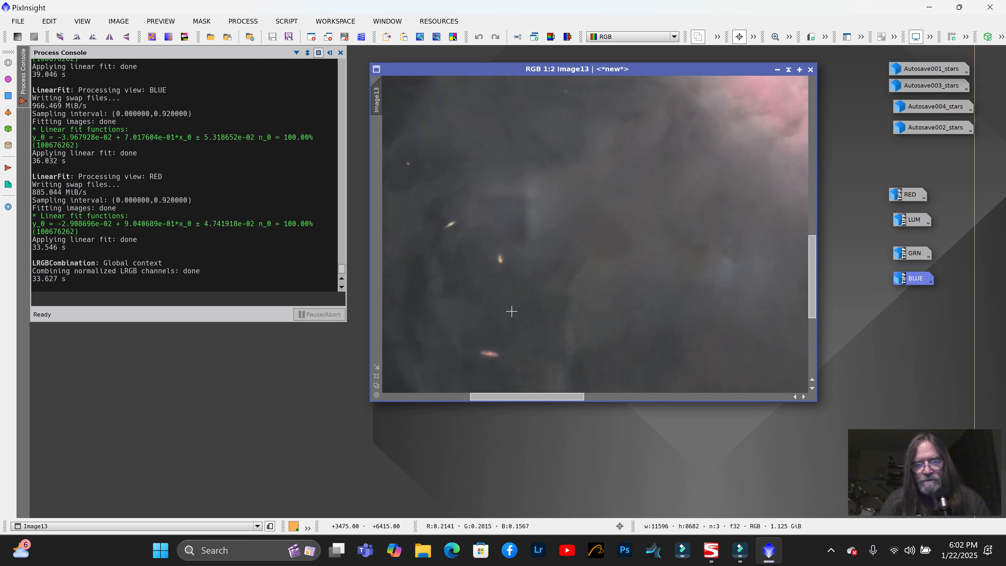
scroll(511, 352, "down", 2)
scroll(515, 373, "up", 4)
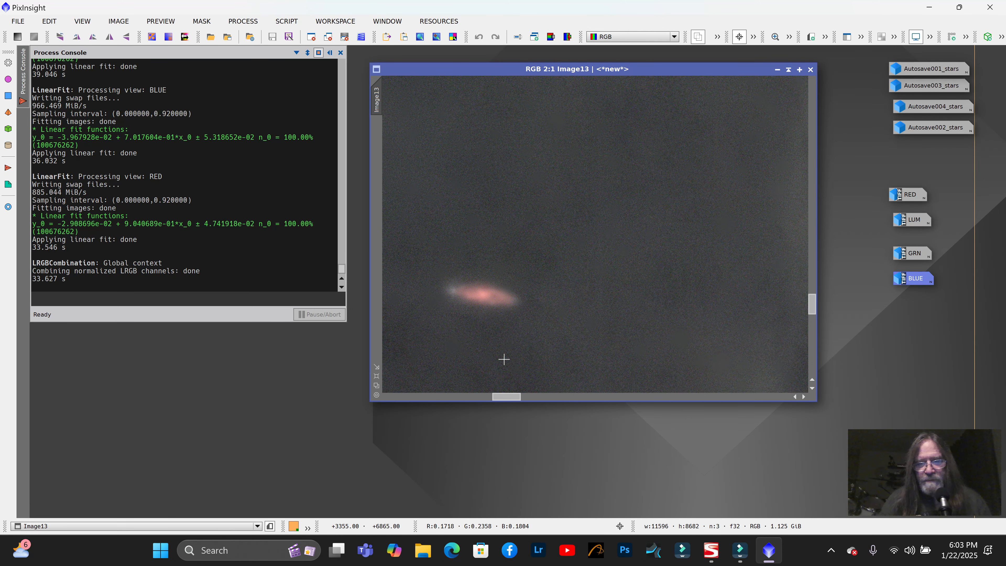
scroll(503, 359, "down", 5)
scroll(541, 344, "down", 3)
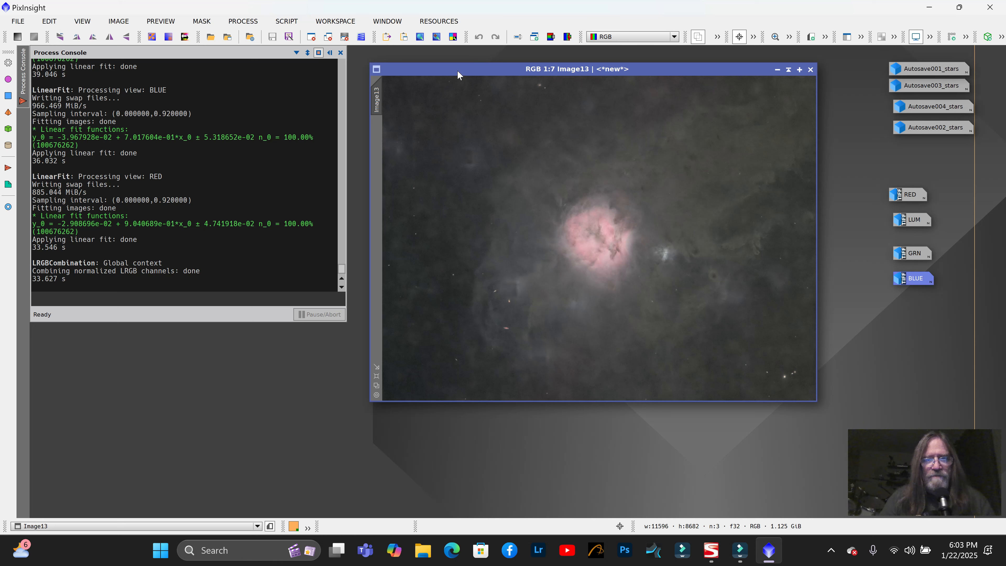
Save the project, including all workspaces, under the file name "cocoon nebula 2025"
left_click(18, 21)
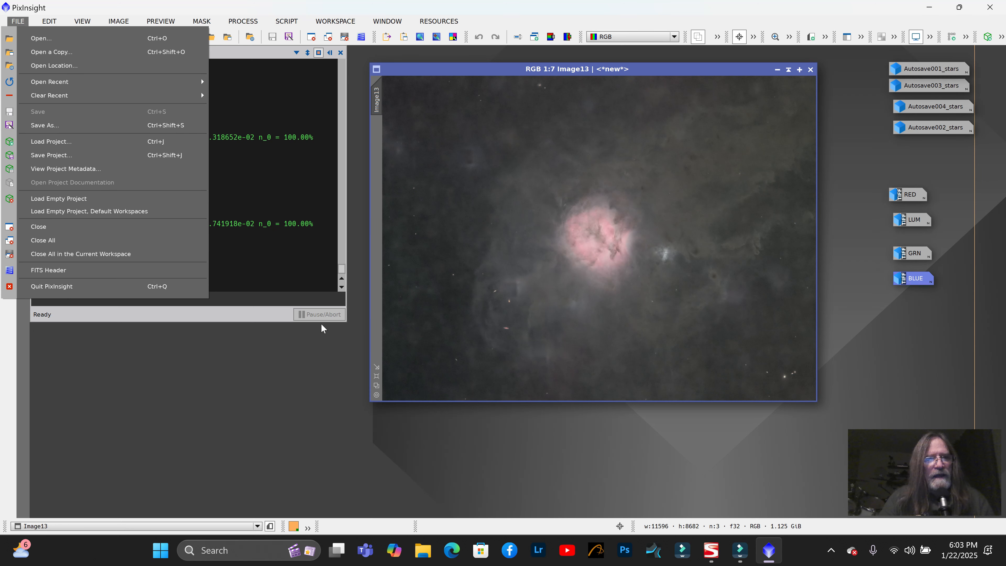
left_click(304, 372)
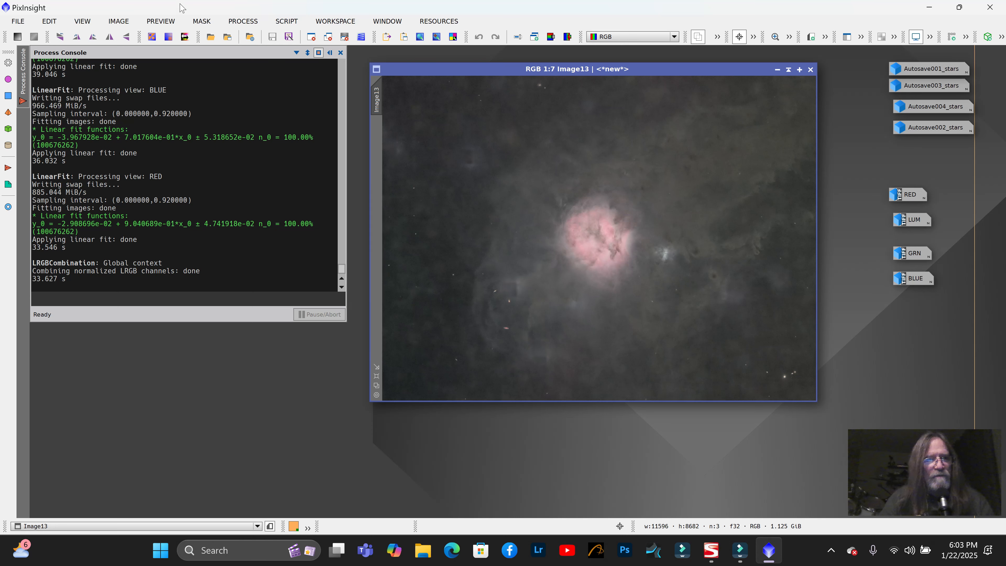
left_click(18, 21)
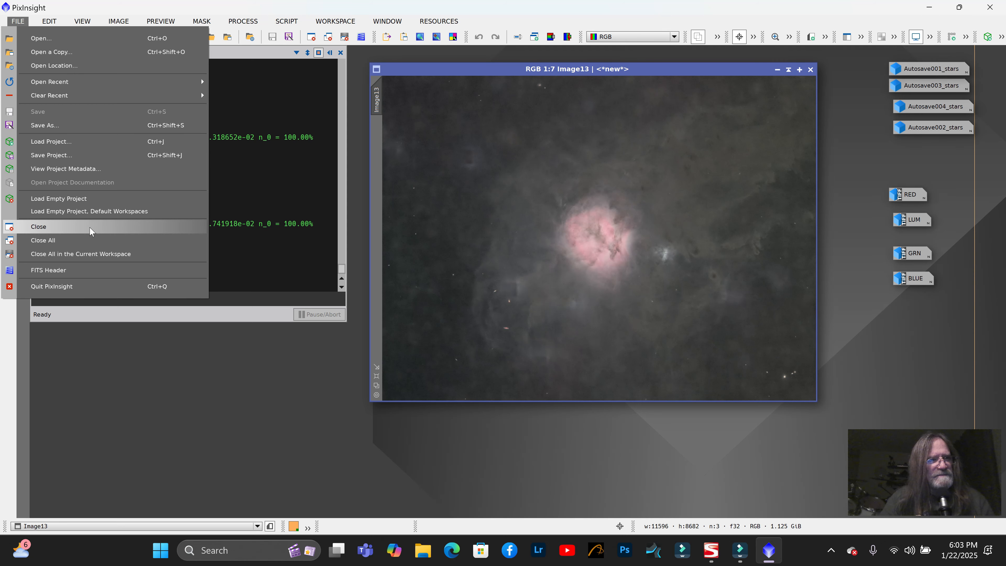
left_click(84, 155)
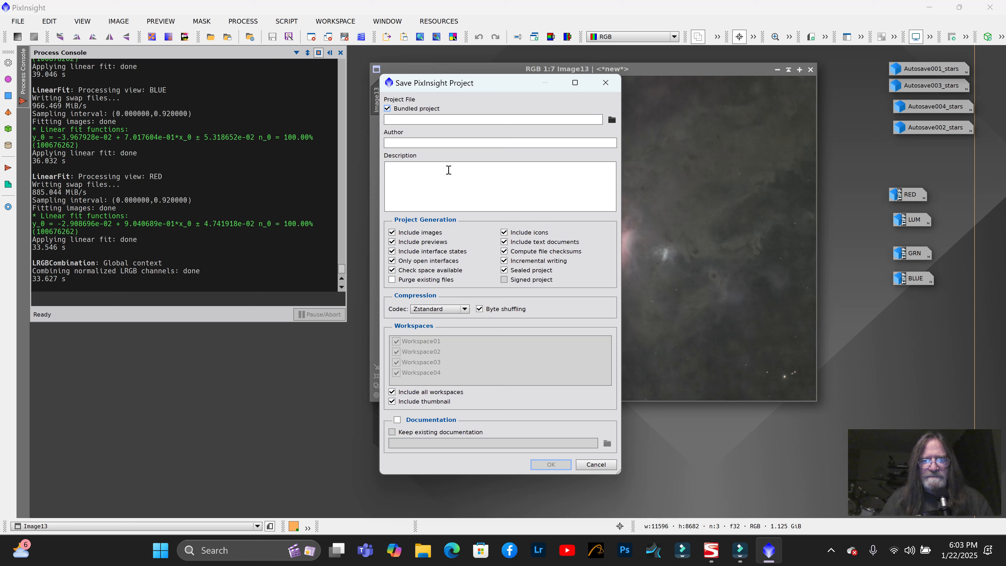
left_click(413, 119)
left_click(611, 120)
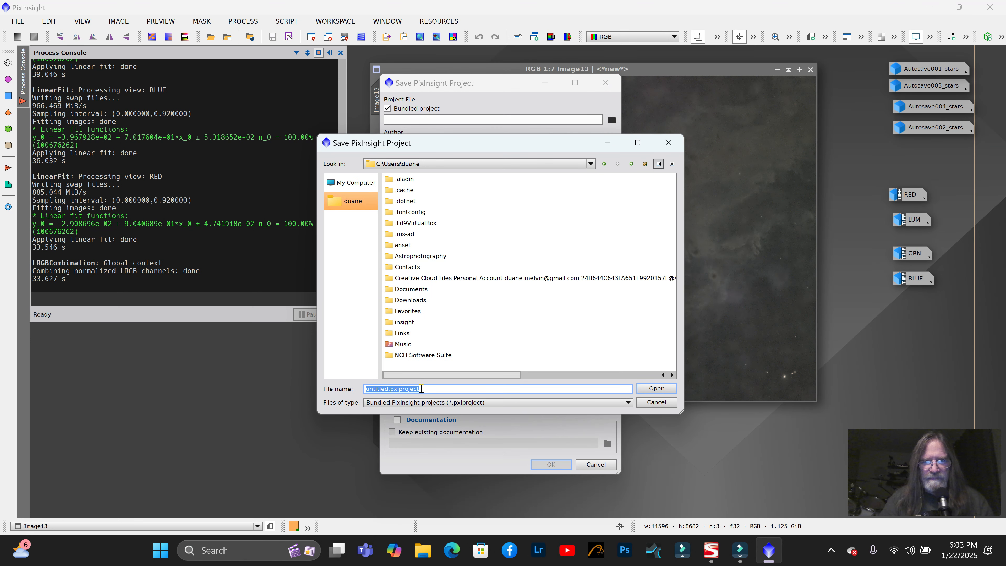
left_click(424, 389)
key("BackSpace")
key("BackSpace")
key("BackSpace")
key("BackSpace")
key("BackSpace")
key("BackSpace")
key("BackSpace")
key("BackSpace")
key("BackSpace")
key("BackSpace")
key("BackSpace")
key("BackSpace")
key("BackSpace")
key("BackSpace")
key("BackSpace")
key("BackSpace")
key("BackSpace")
key("BackSpace")
key("BackSpace")
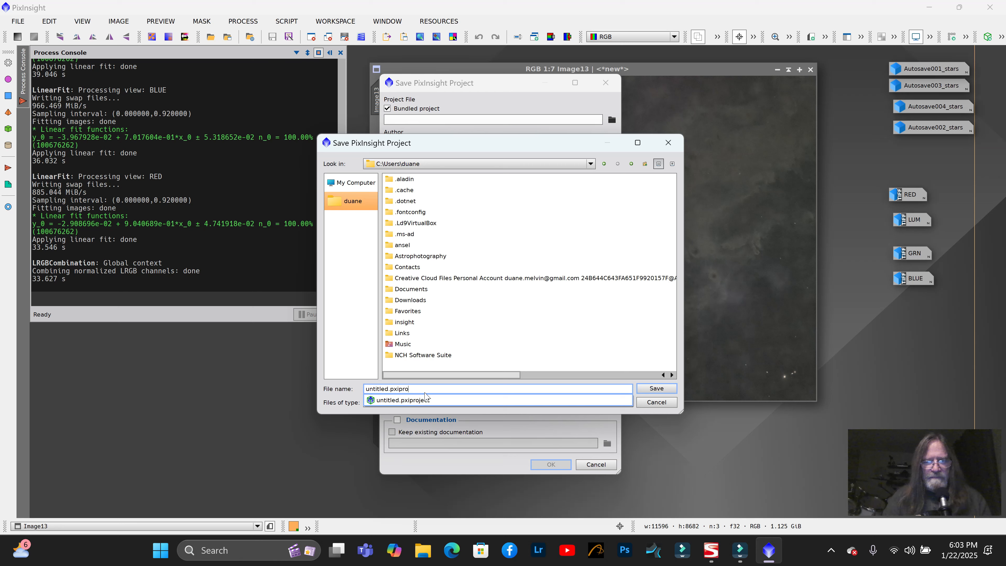
type("cooc")
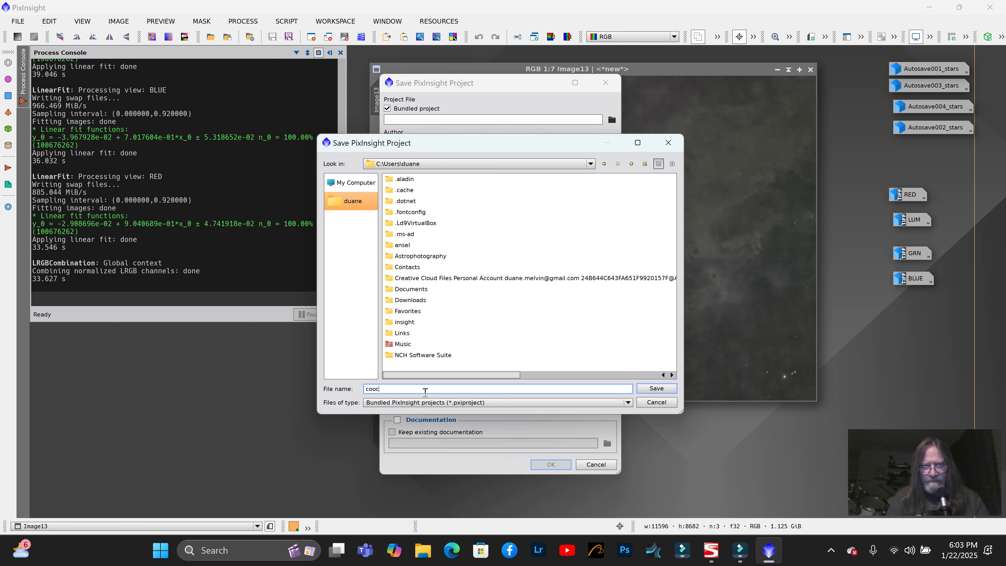
key("BackSpace")
key("BackSpace")
type("coon ")
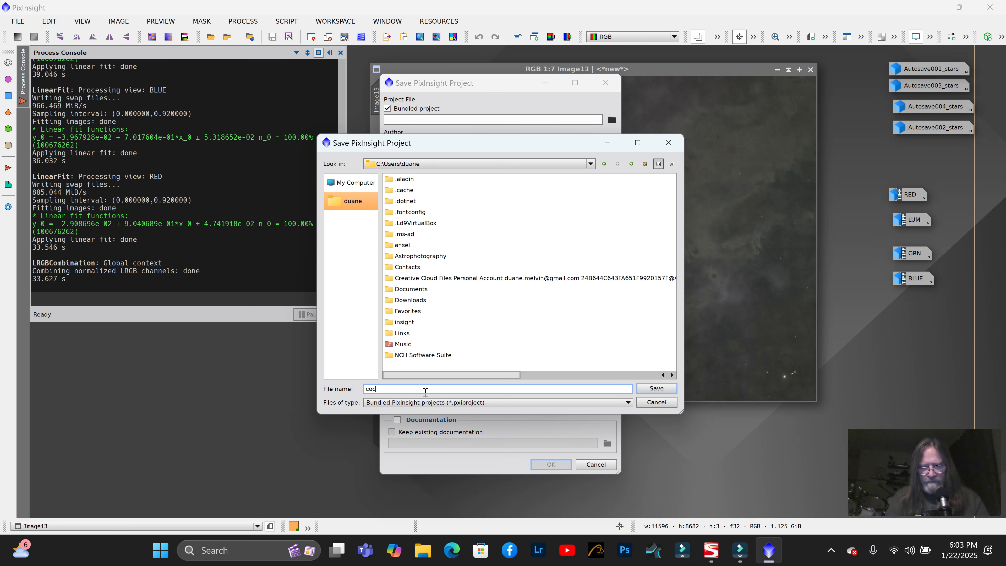
type("n")
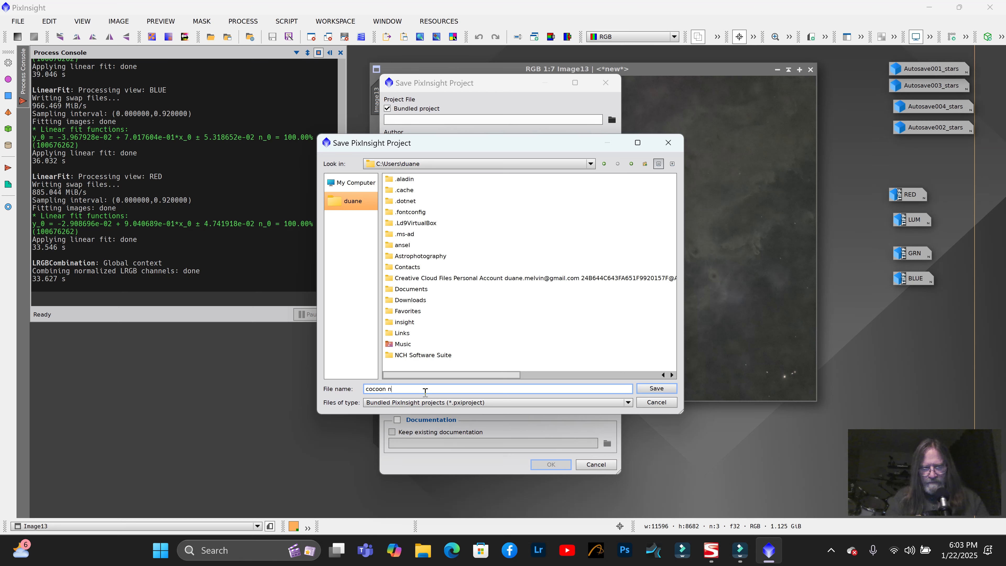
type("ebula")
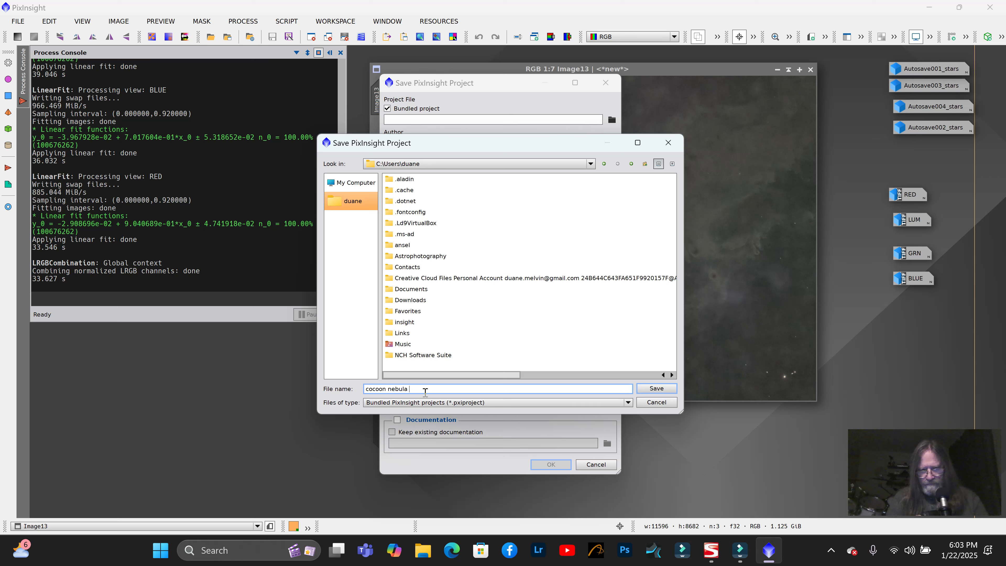
type(" 2025")
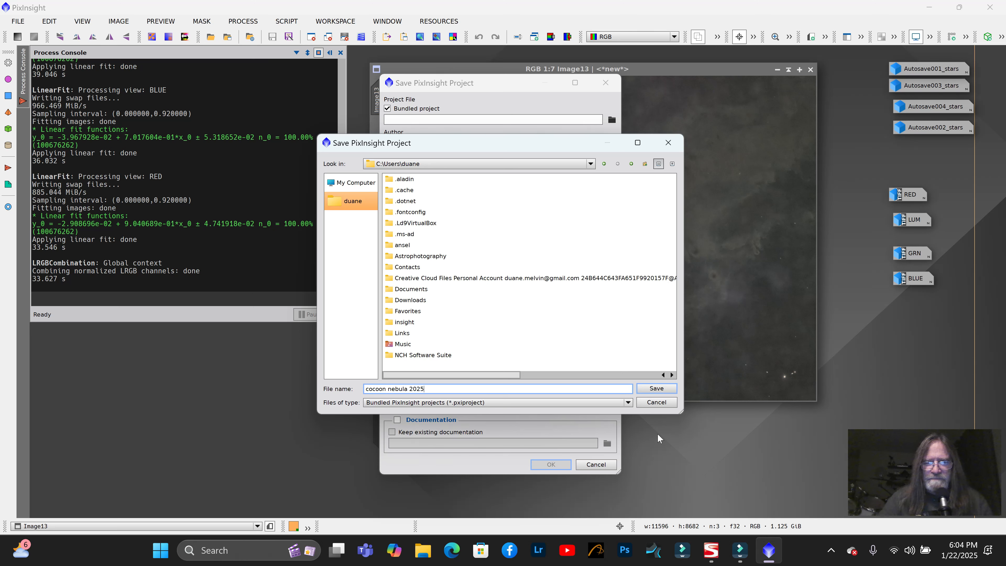
left_click(656, 388)
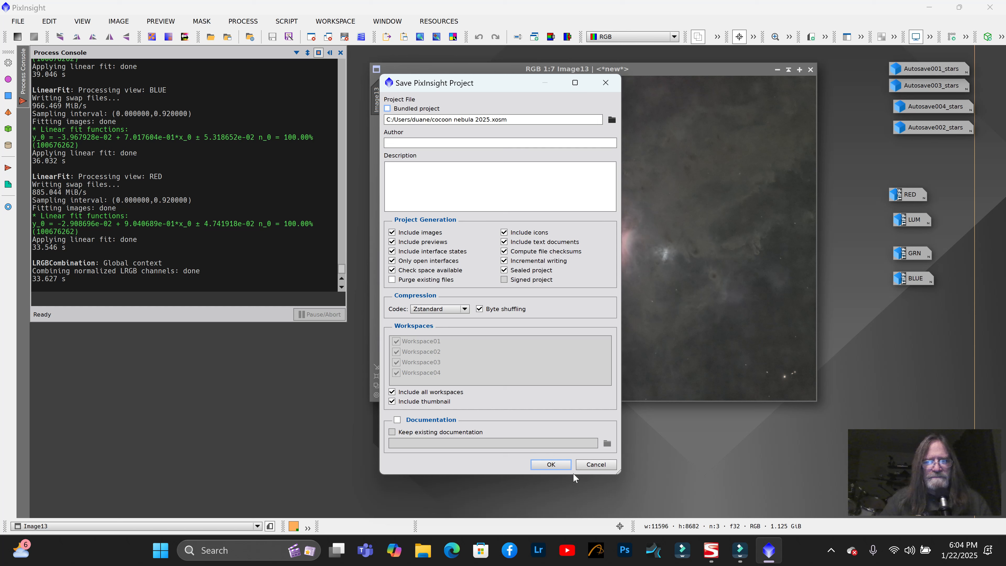
left_click(560, 464)
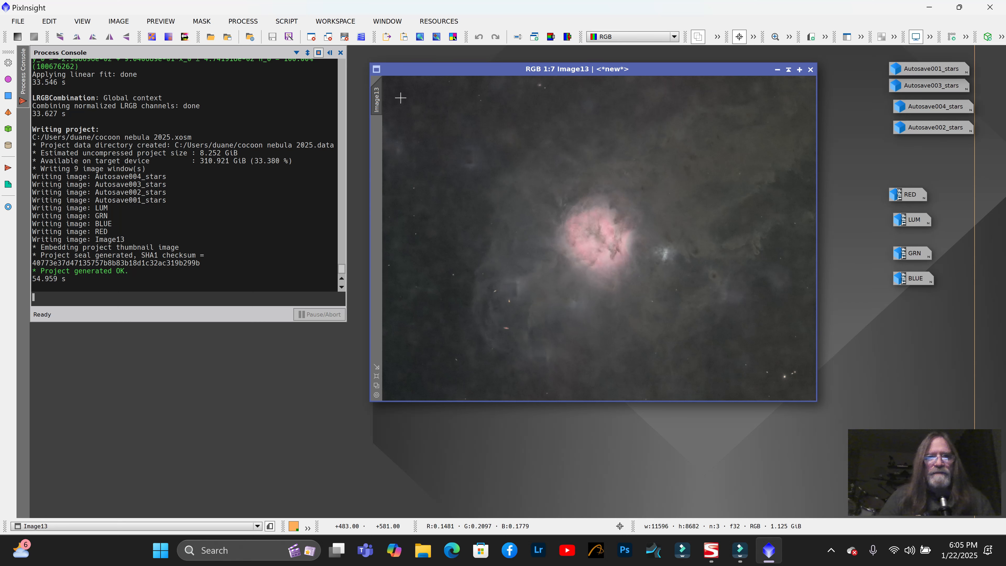
Try to save the combined colour image as a TIFF named LRGBx in the Cocoon folder, declining to overwrite the existing file
left_click(16, 22)
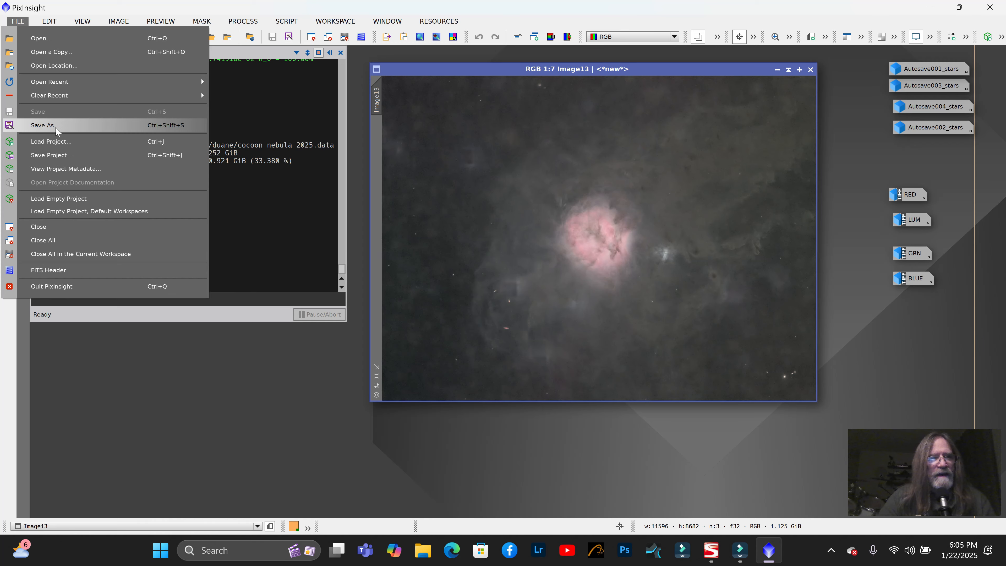
left_click(44, 126)
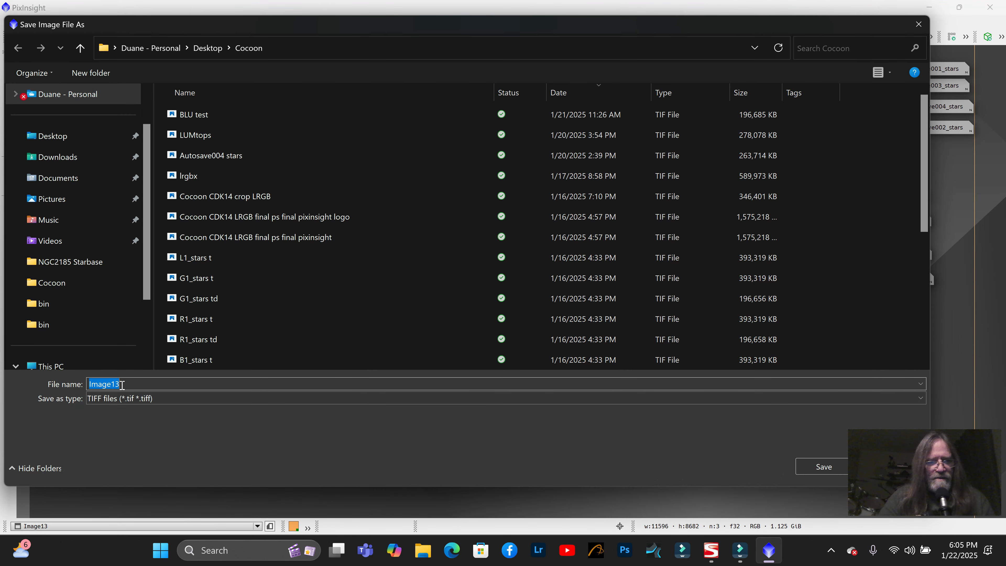
left_click(122, 384)
key("BackSpace")
key("BackSpace")
key("BackSpace")
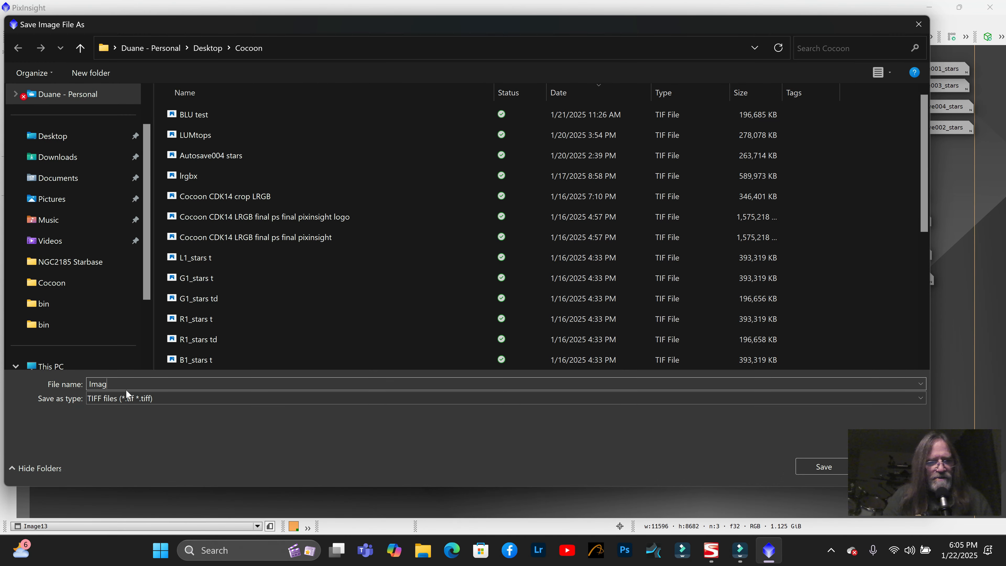
key("BackSpace")
key("BackSpace")
key("BackSpace")
key("BackSpace")
type("L")
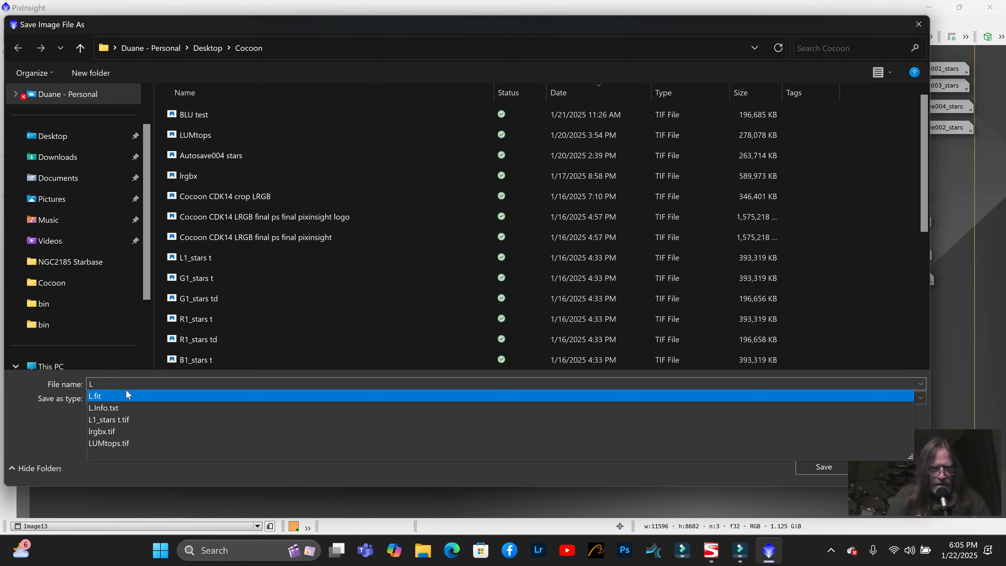
type("RGBx")
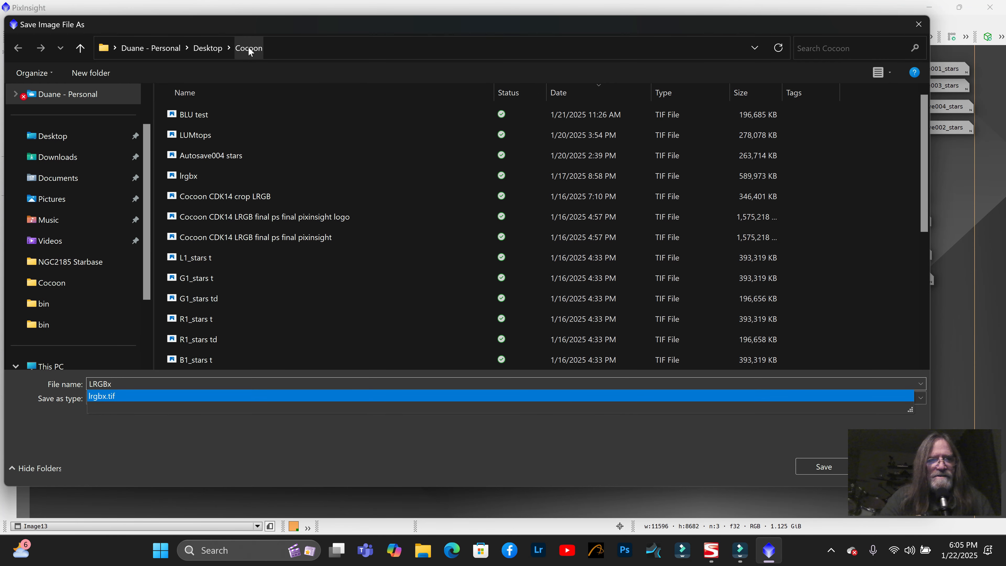
left_click(820, 464)
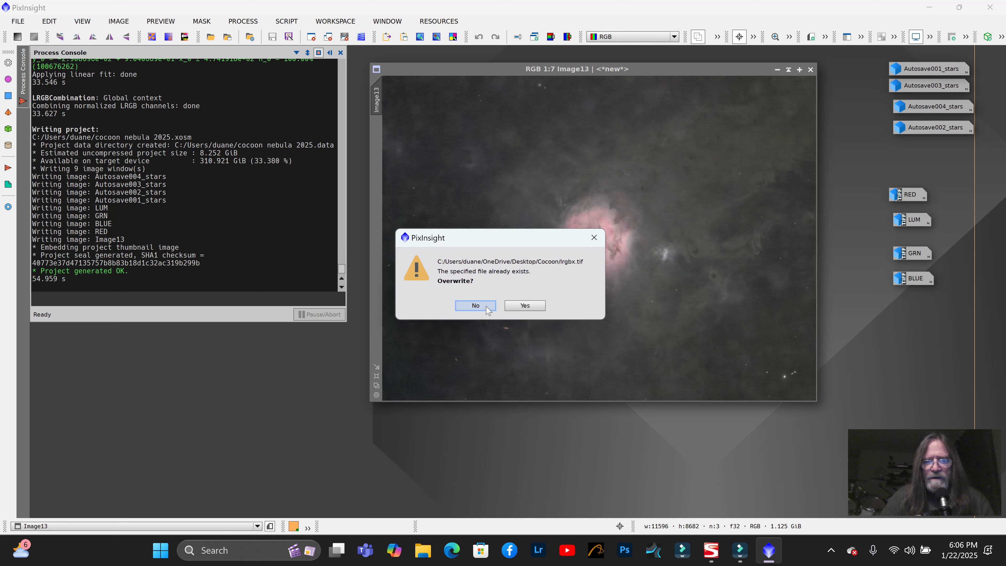
left_click(475, 306)
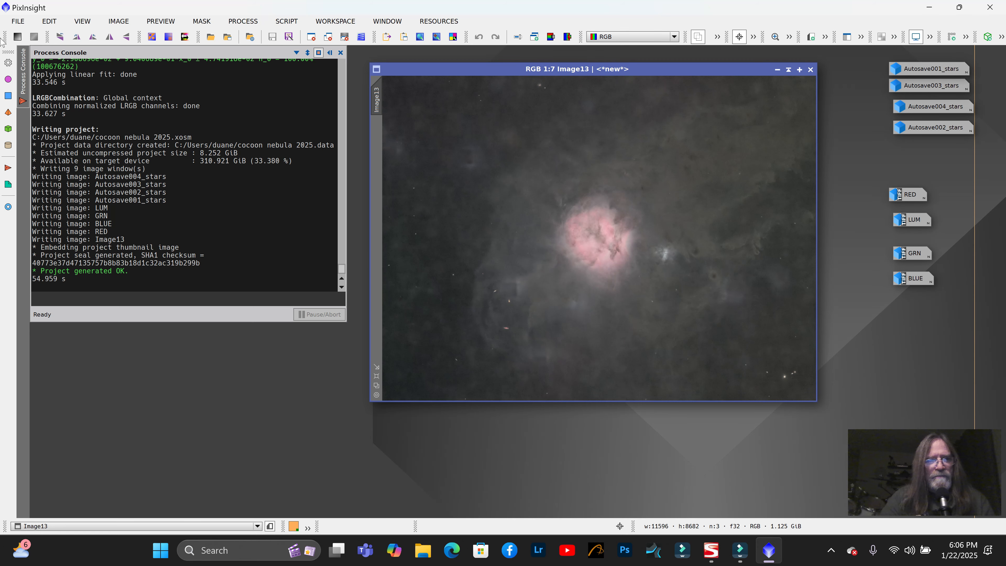
Save the combined colour image in the Cocoon folder as an uncompressed 16-bit unsigned TIFF named LRGBxx
left_click(21, 23)
left_click(79, 121)
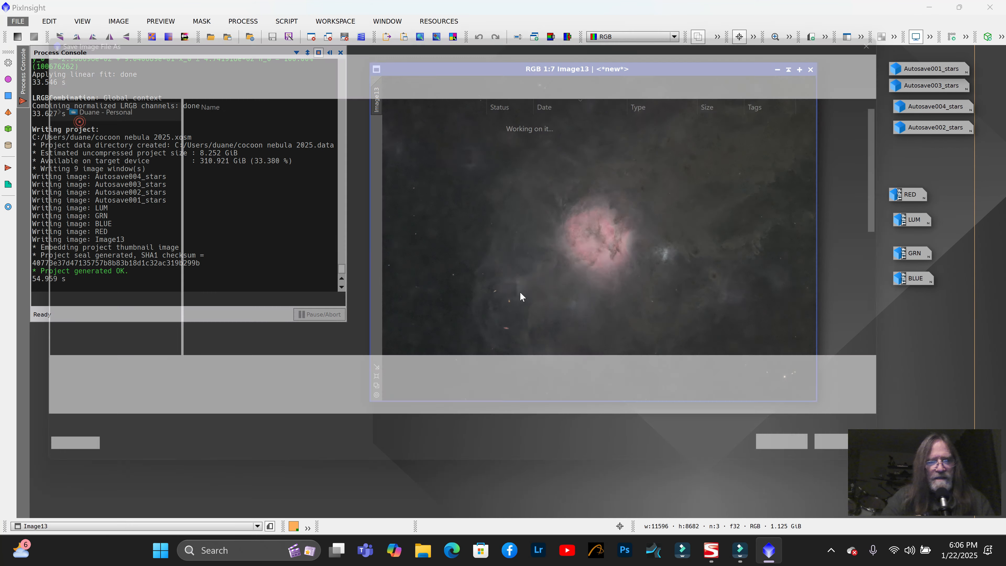
left_click(133, 385)
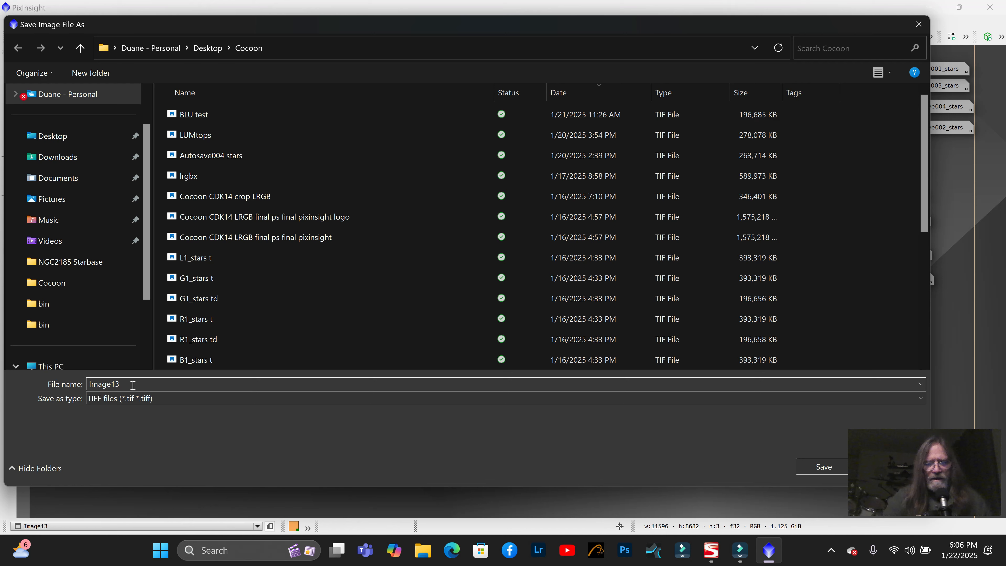
key("BackSpace")
key("BackSpace")
key("BackSpace")
key("BackSpace")
key("BackSpace")
key("BackSpace")
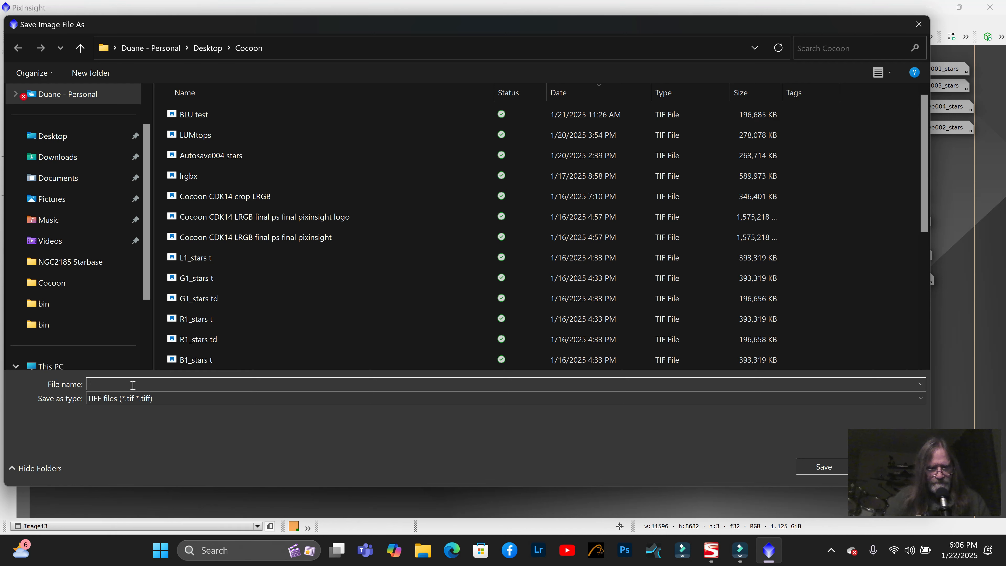
type("LRGB")
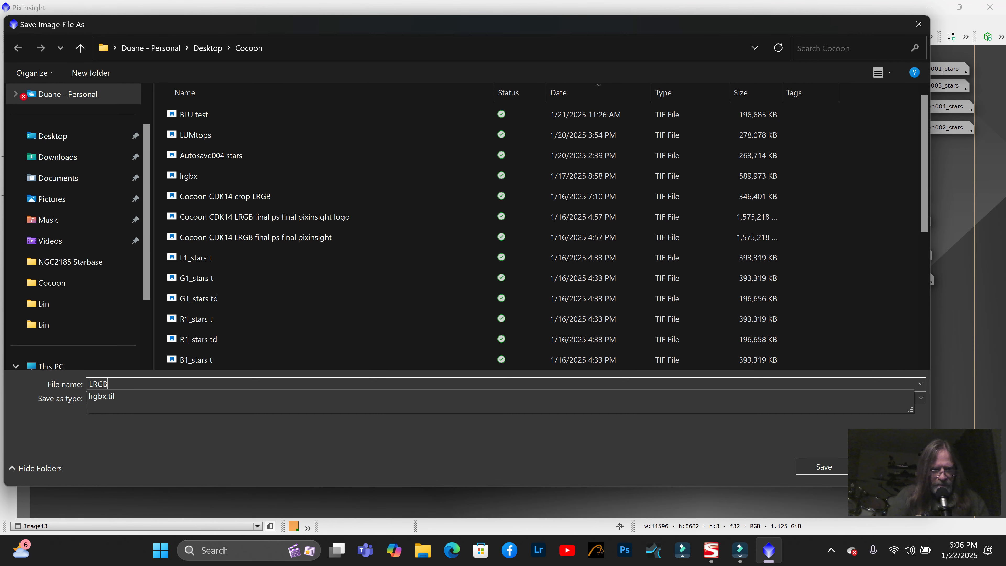
type("xx")
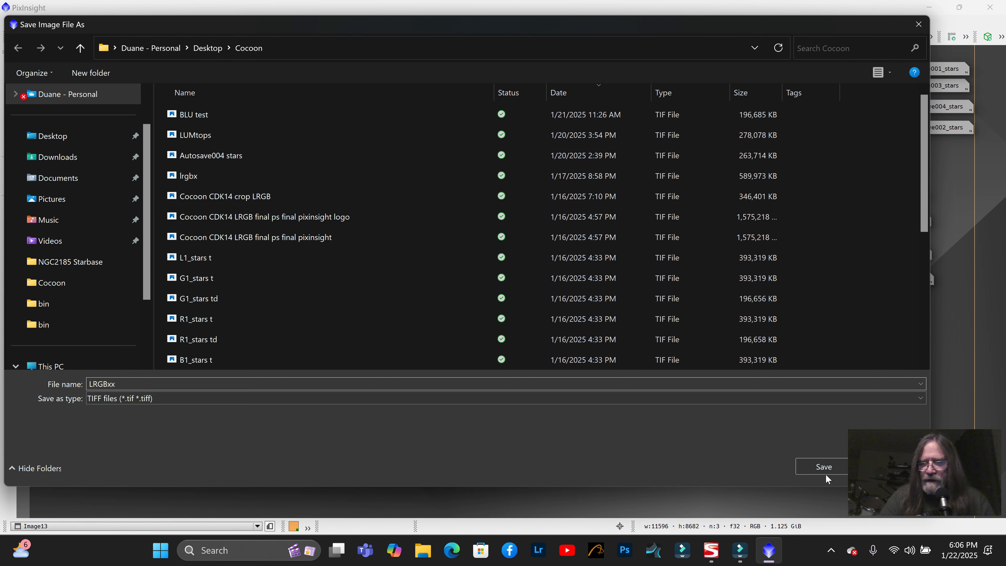
left_click(819, 463)
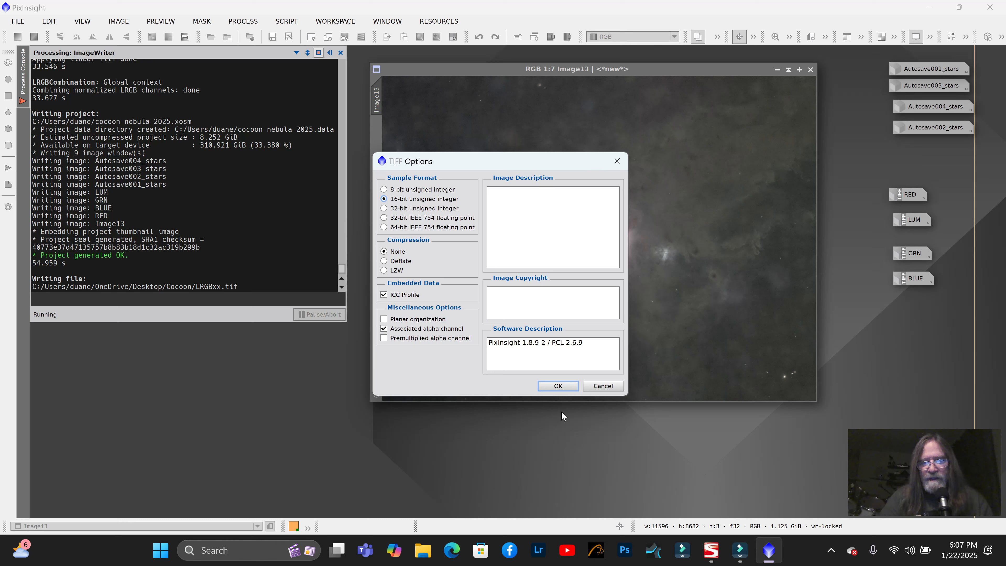
left_click(561, 385)
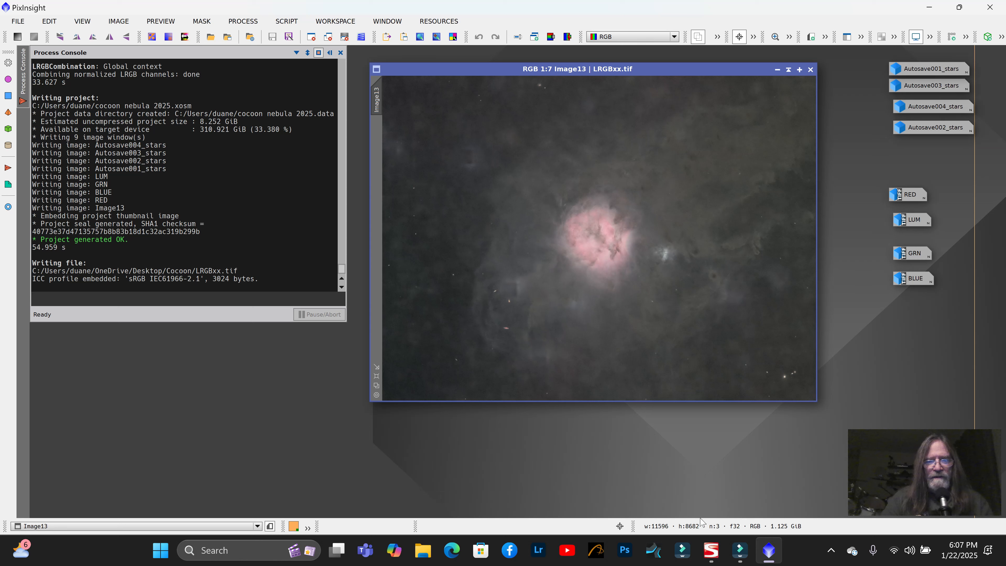
Switch to Photoshop and open LRGBxx.tif from the Cocoon folder
left_click(624, 553)
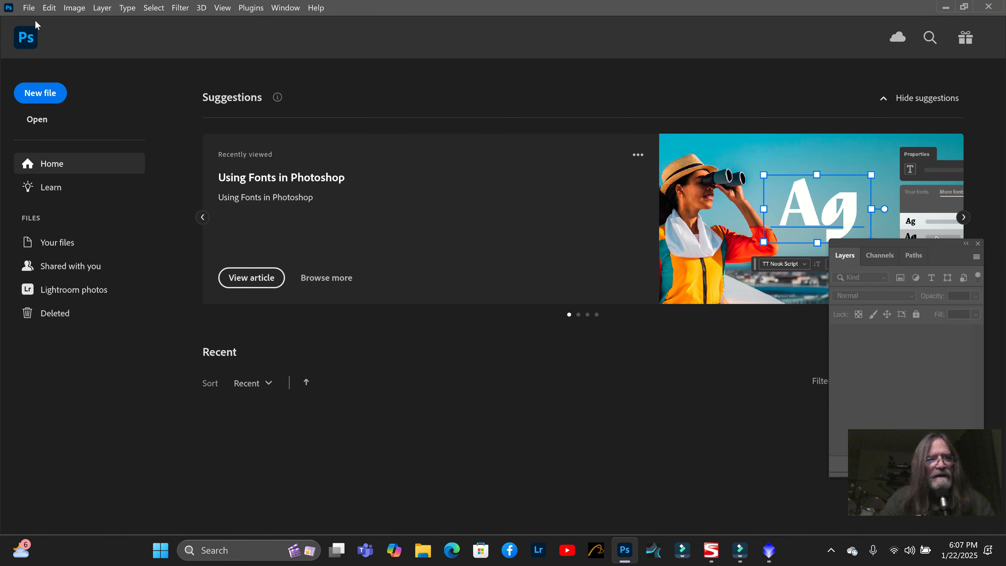
left_click(28, 8)
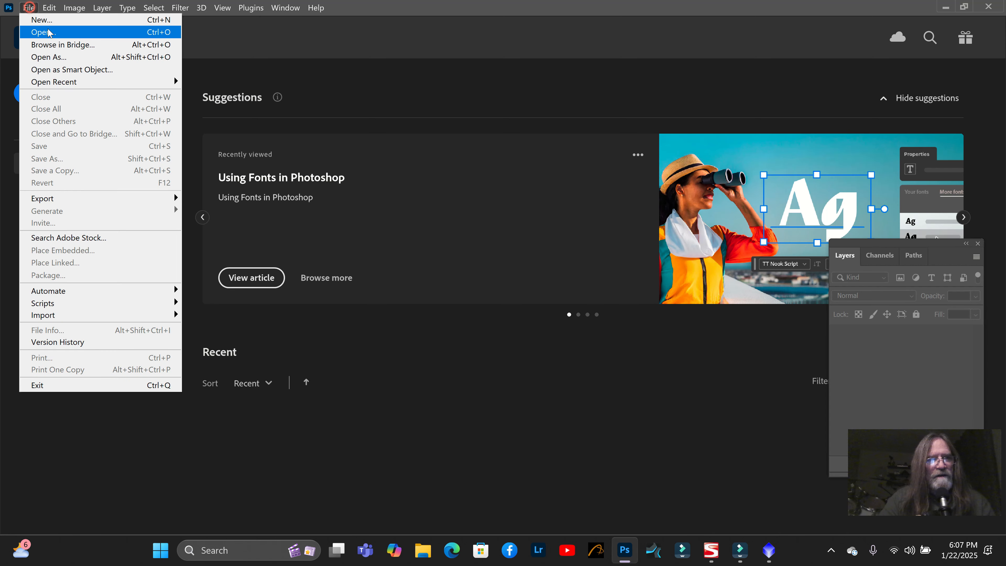
left_click(49, 32)
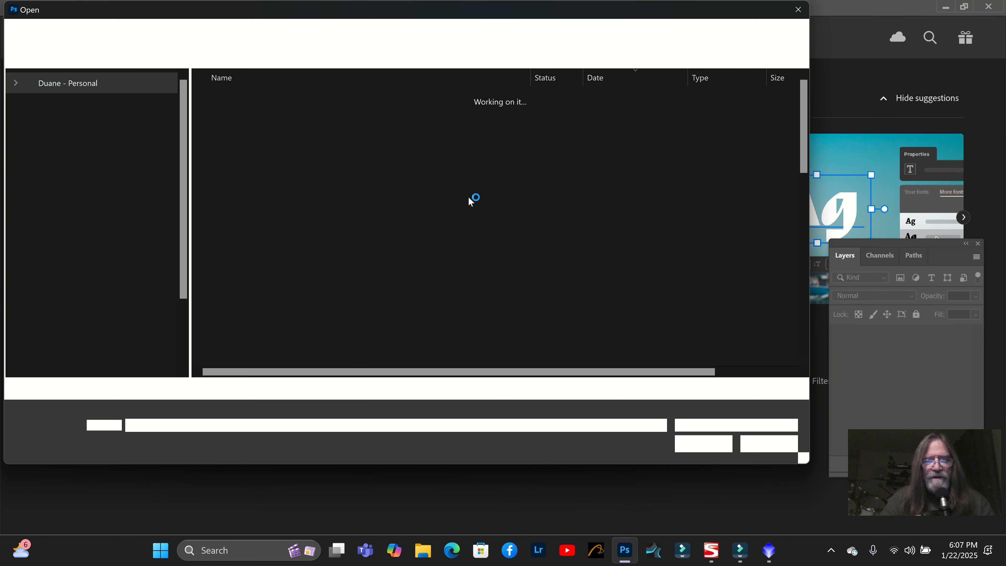
left_click(234, 101)
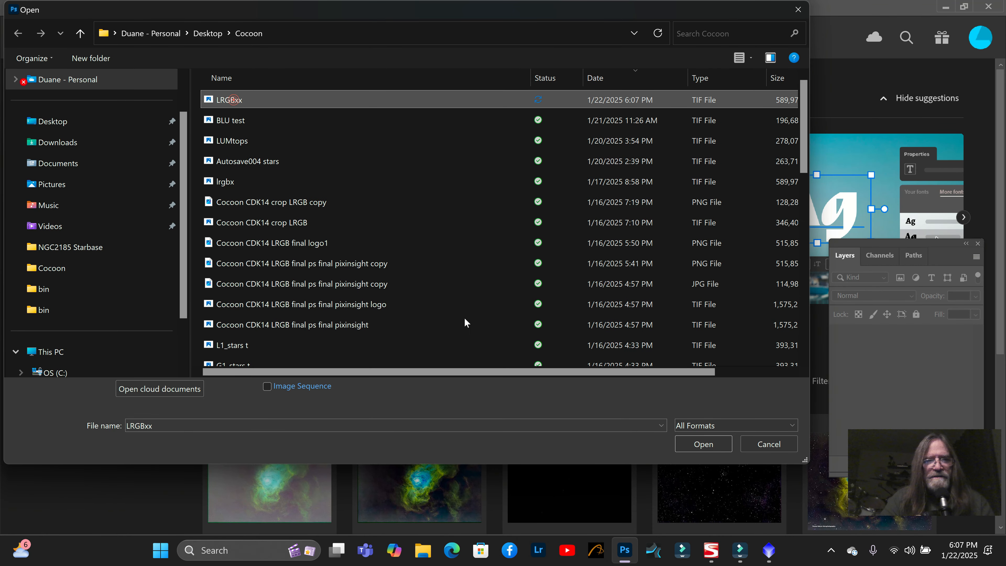
left_click(702, 443)
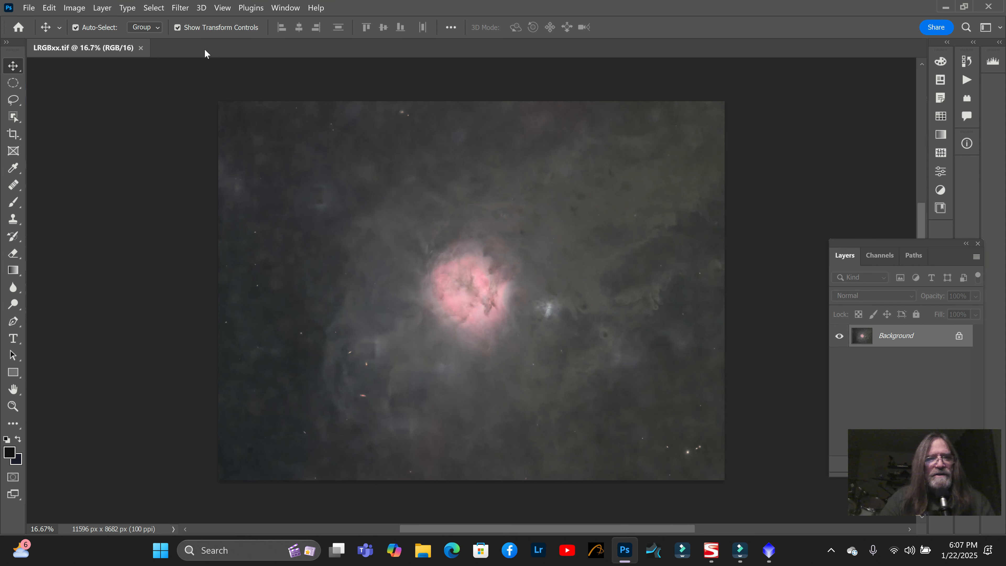
Start the Camera Raw Filter on the nebula image, try a strong Dehaze, and settle on a Dehaze of +15
left_click(179, 11)
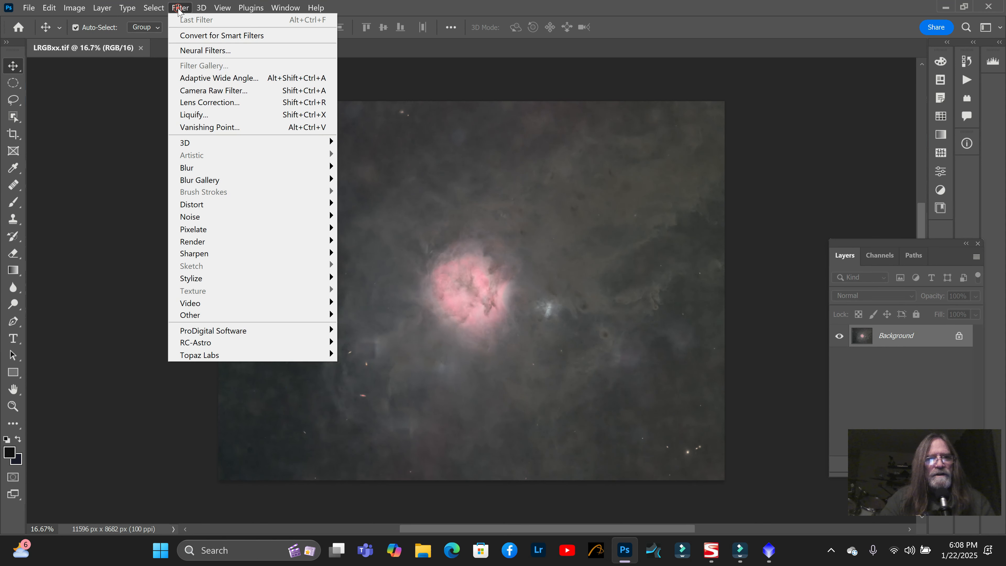
left_click(230, 94)
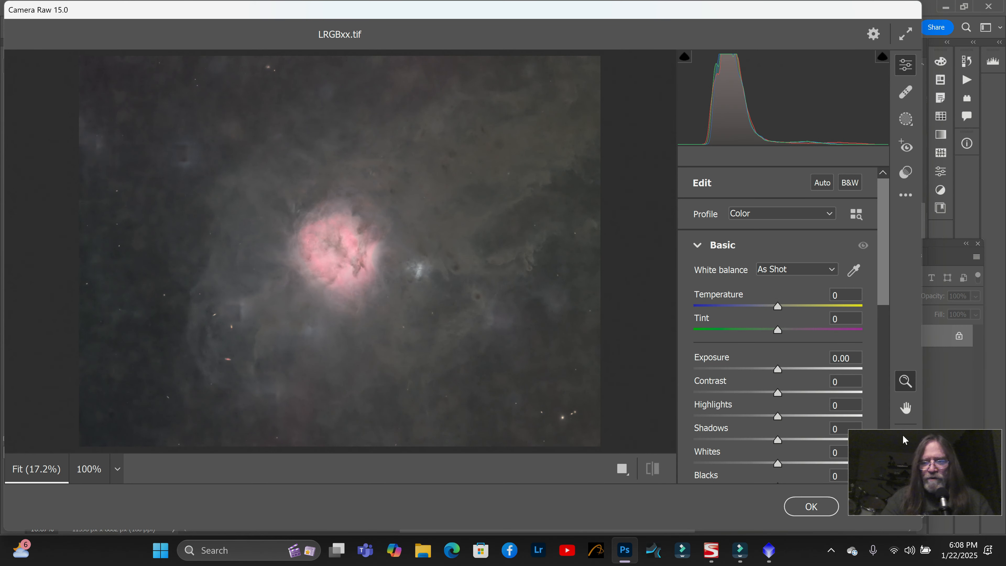
left_click_drag(879, 278, 891, 320)
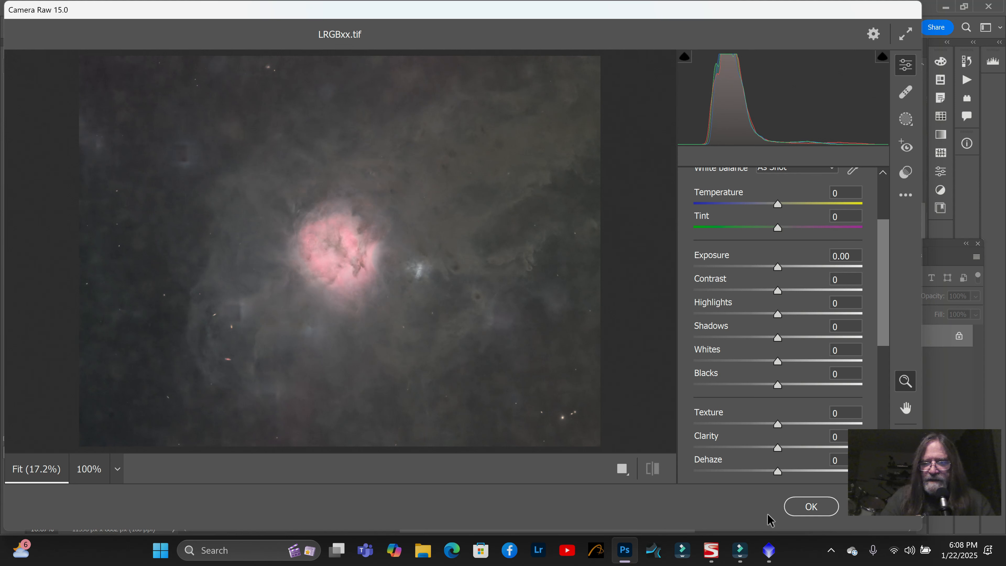
left_click_drag(882, 322, 895, 375)
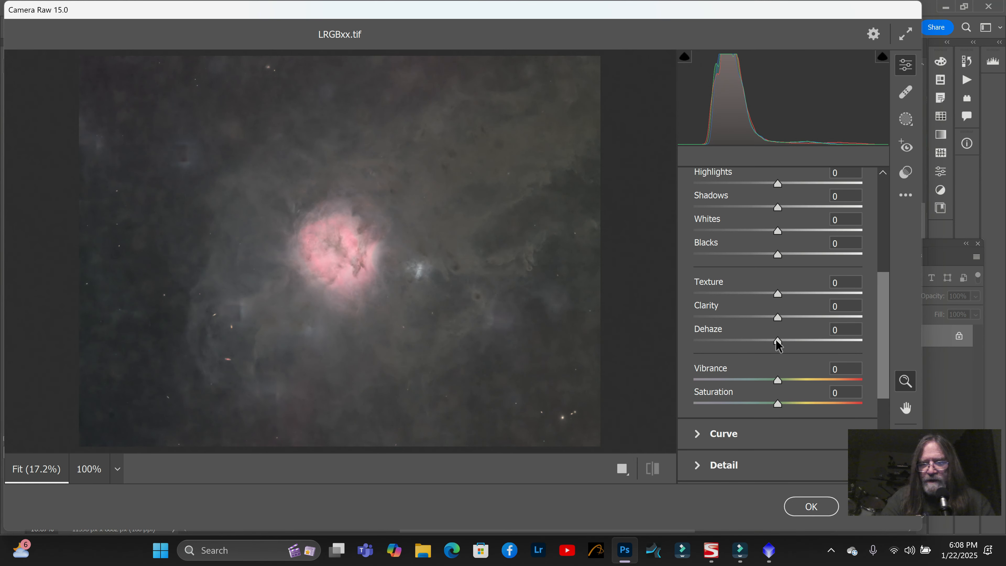
left_click_drag(775, 339, 826, 361)
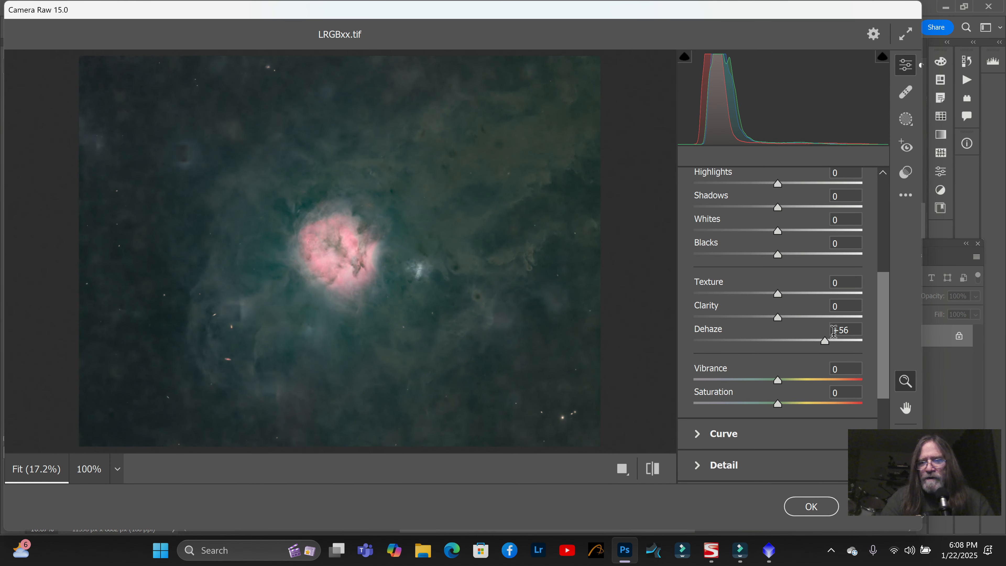
left_click_drag(824, 339, 775, 347)
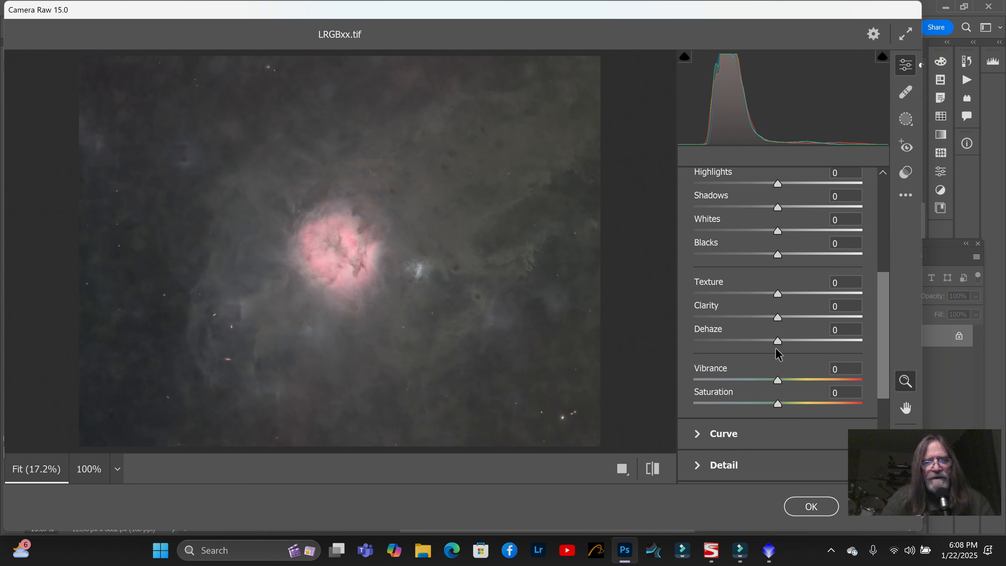
left_click_drag(776, 348, 788, 354)
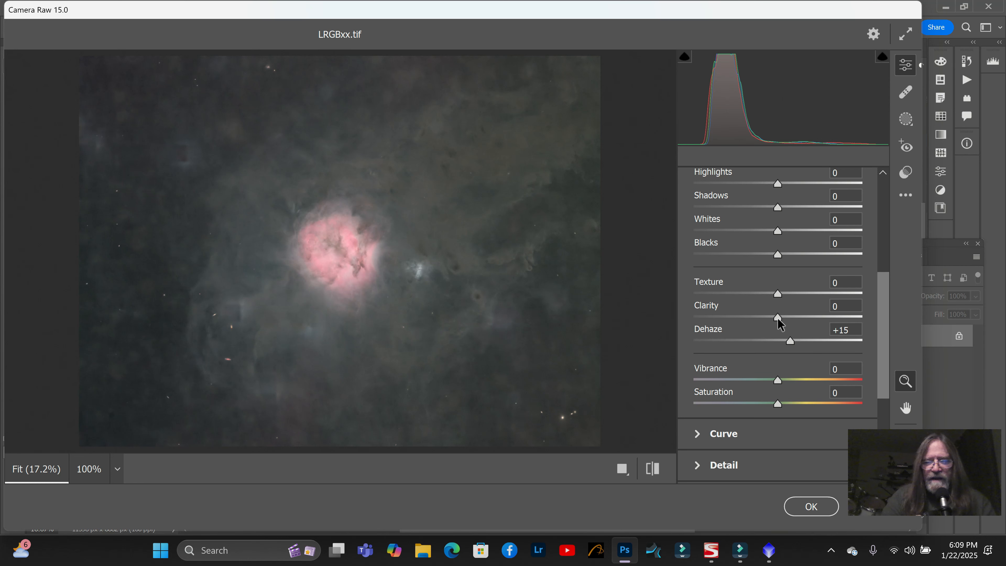
Compare low and maximum Clarity on the nebula image and set Clarity to +79
left_click_drag(778, 317, 866, 316)
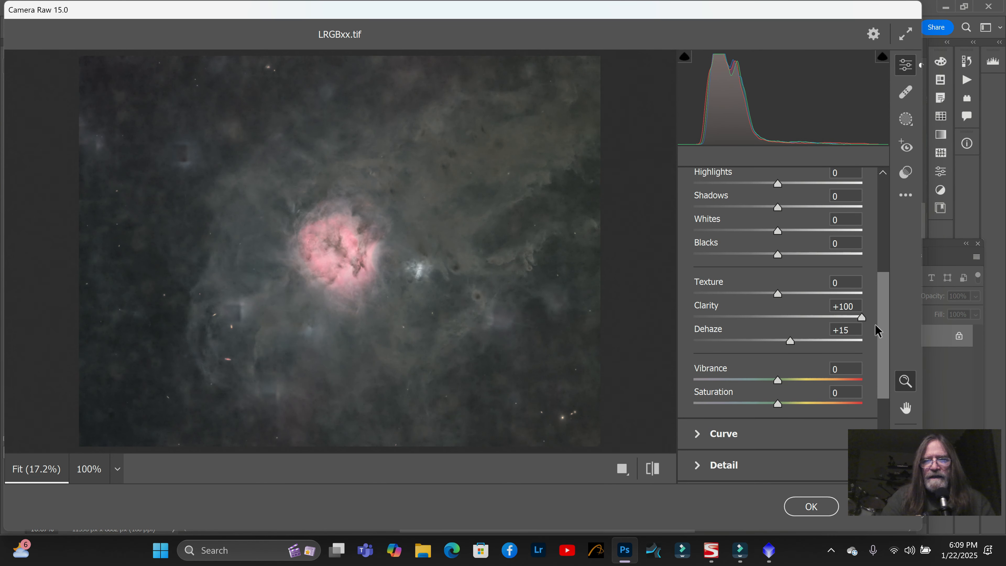
left_click_drag(842, 328, 791, 326)
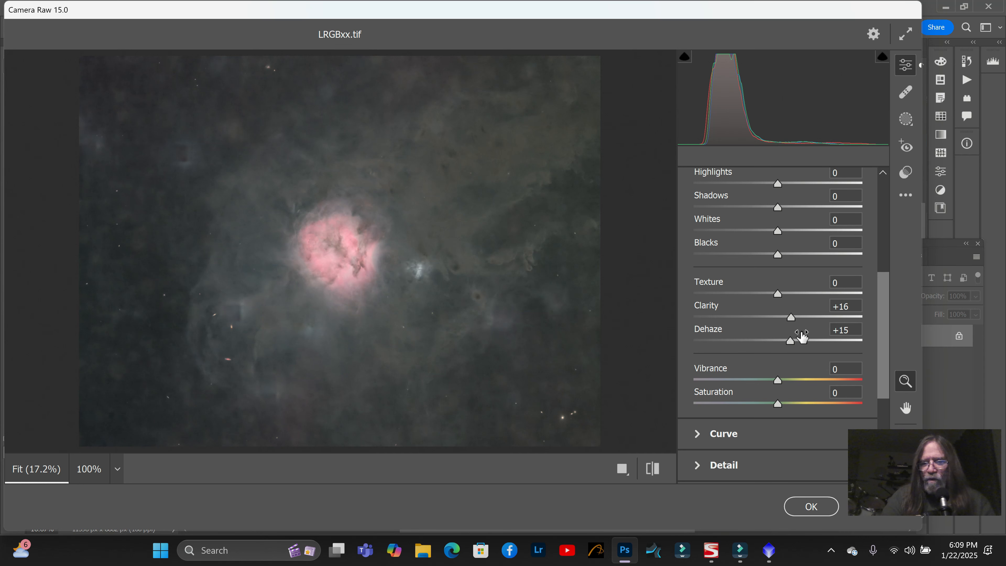
left_click_drag(790, 317, 895, 328)
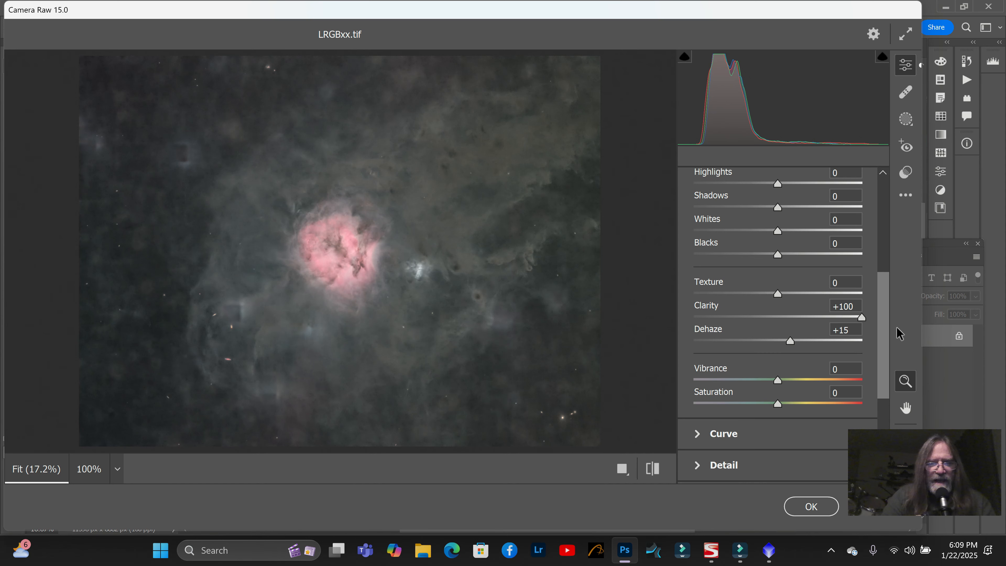
mouse_move(897, 328)
left_mouse_down()
mouse_move(859, 335)
mouse_move(912, 336)
left_mouse_up()
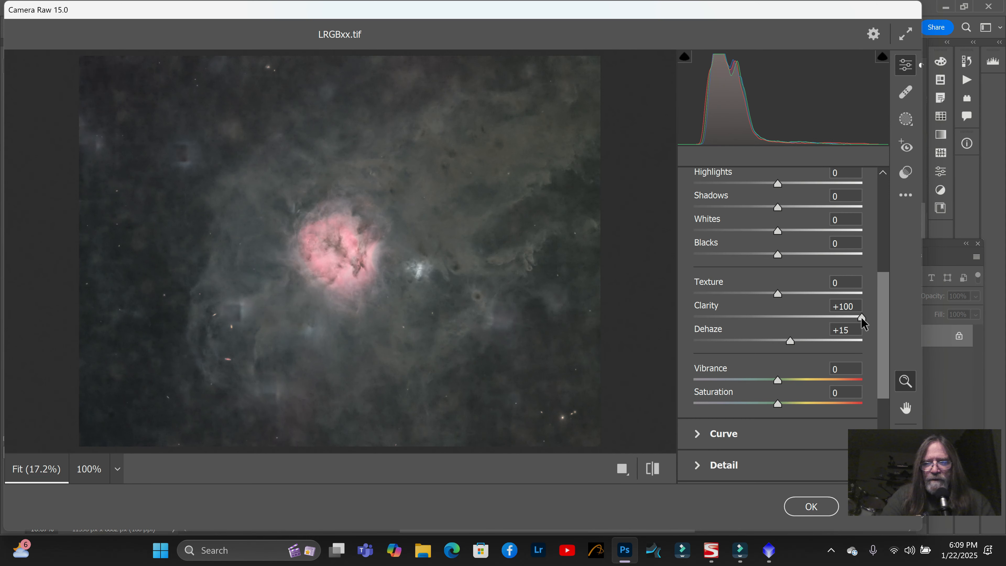
left_click_drag(861, 317, 838, 321)
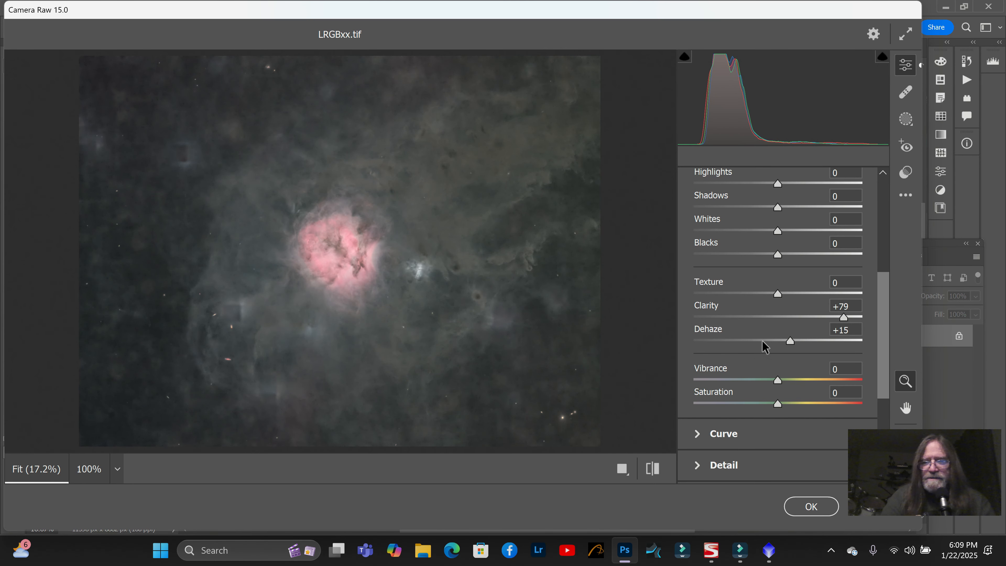
Set Texture to +33 and apply the Camera Raw Filter to the nebula image
left_click_drag(778, 293, 878, 296)
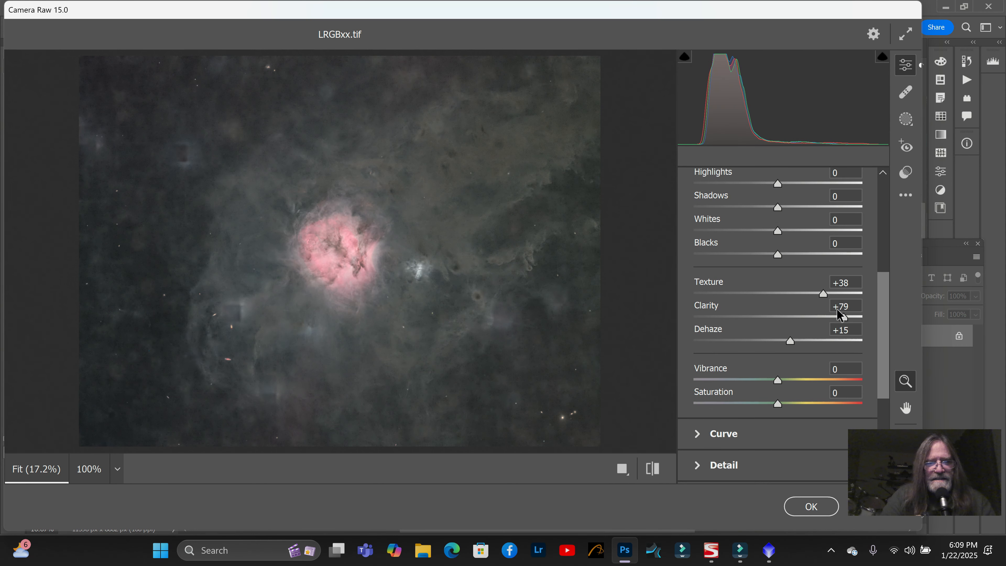
left_click_drag(873, 315, 808, 327)
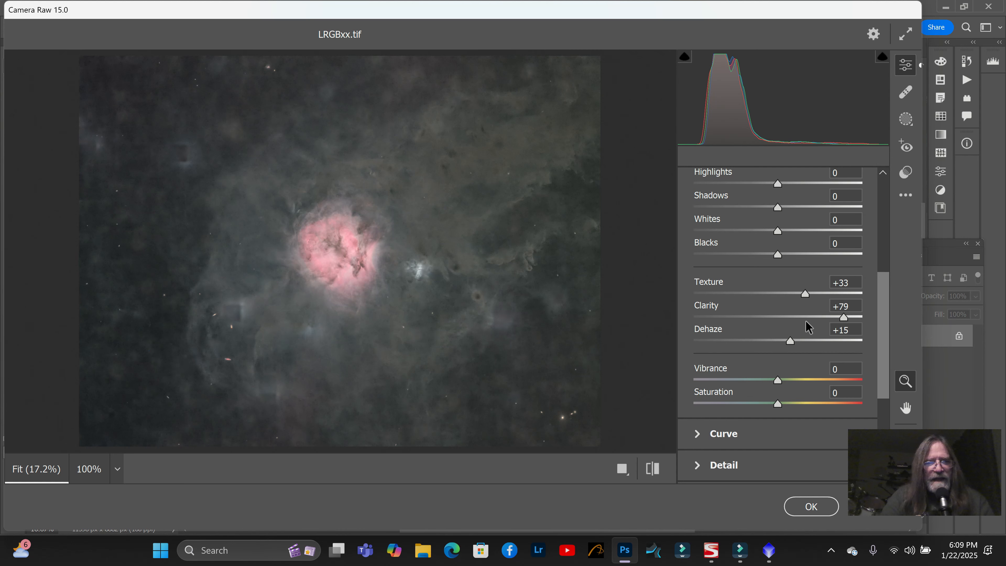
left_click(810, 508)
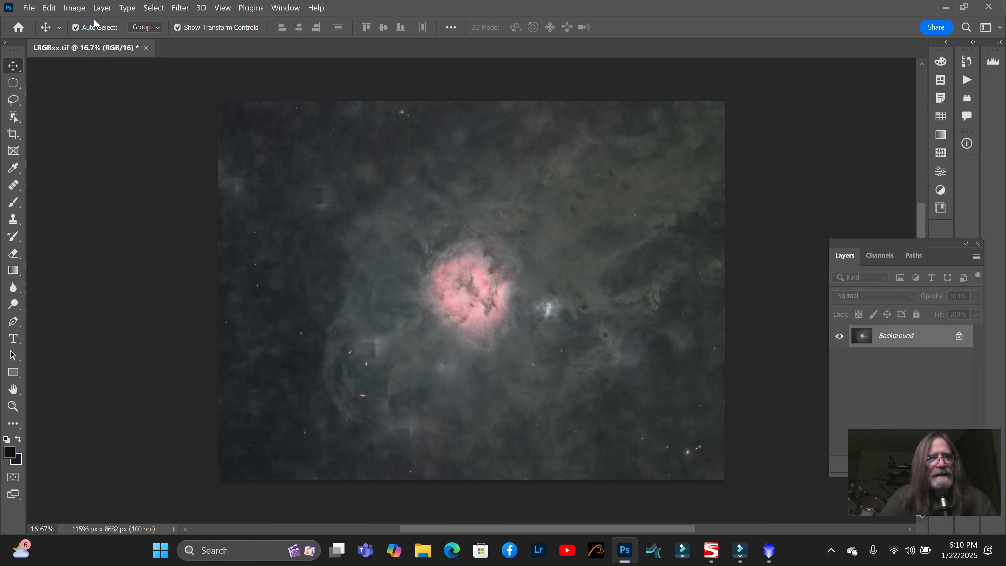
Darken the nebula image's background with Levels by setting the RGB black input level to 13, and apply it
left_click(74, 8)
mouse_move(119, 36)
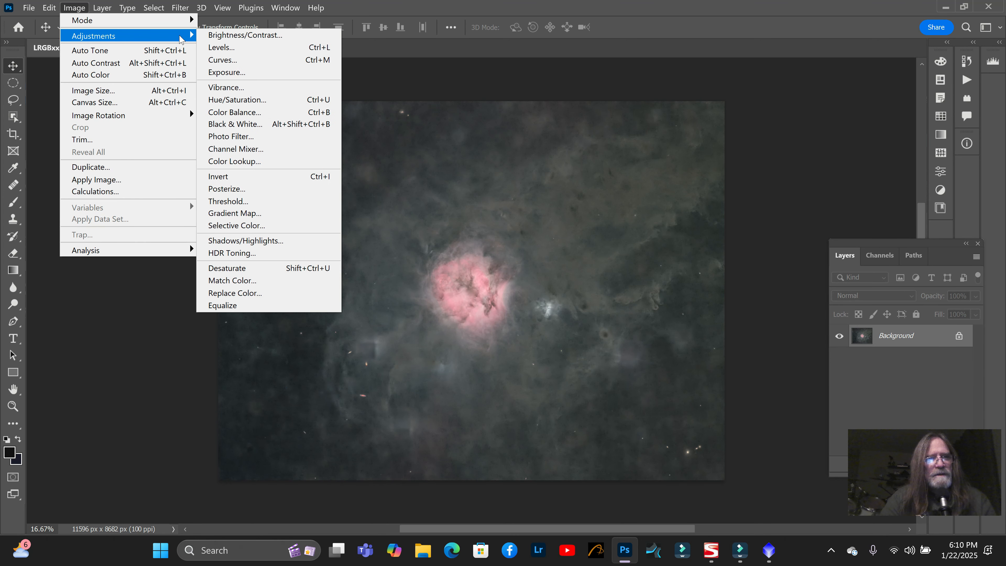
left_click(221, 48)
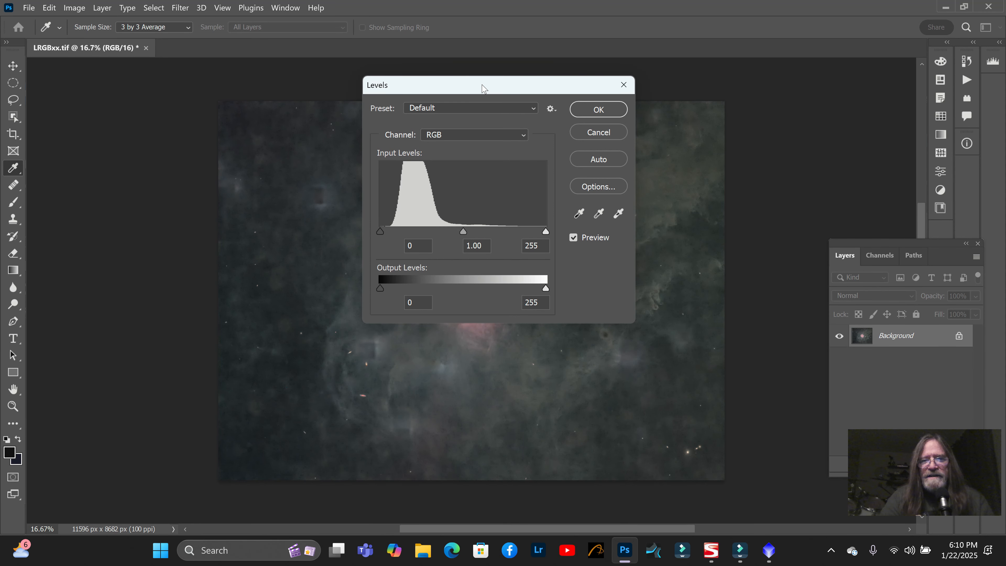
left_click_drag(482, 88, 857, 76)
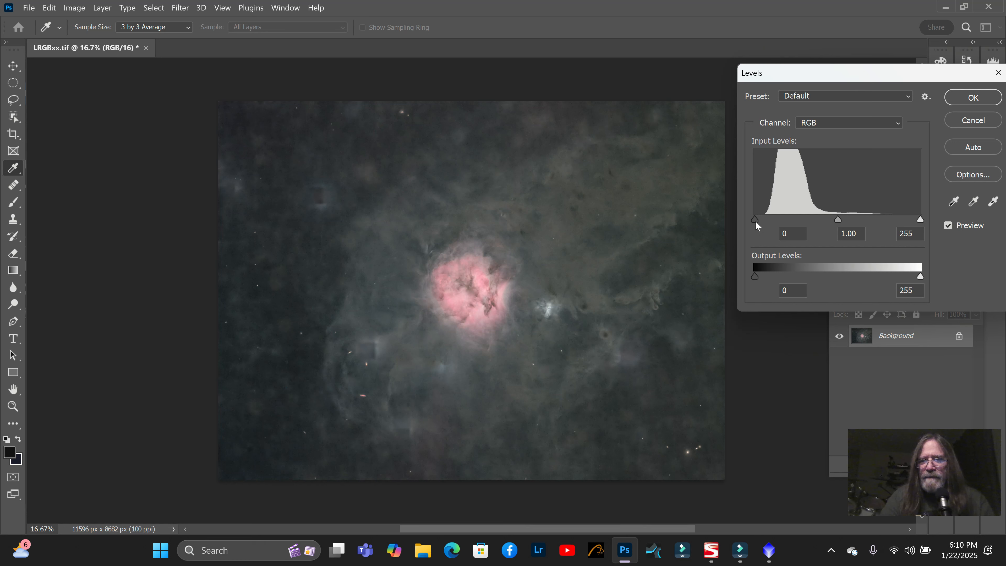
left_click_drag(754, 220, 762, 222)
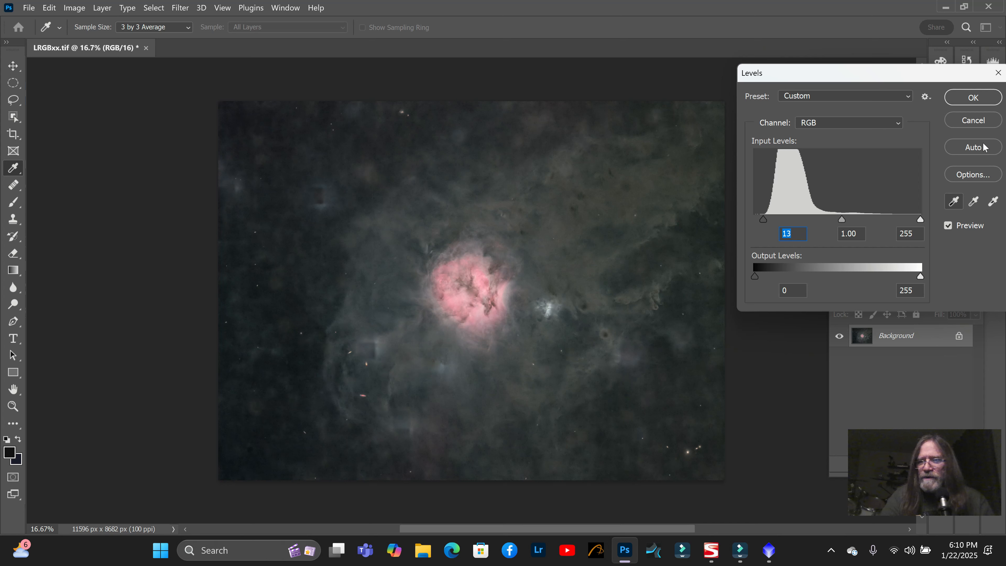
left_click(973, 97)
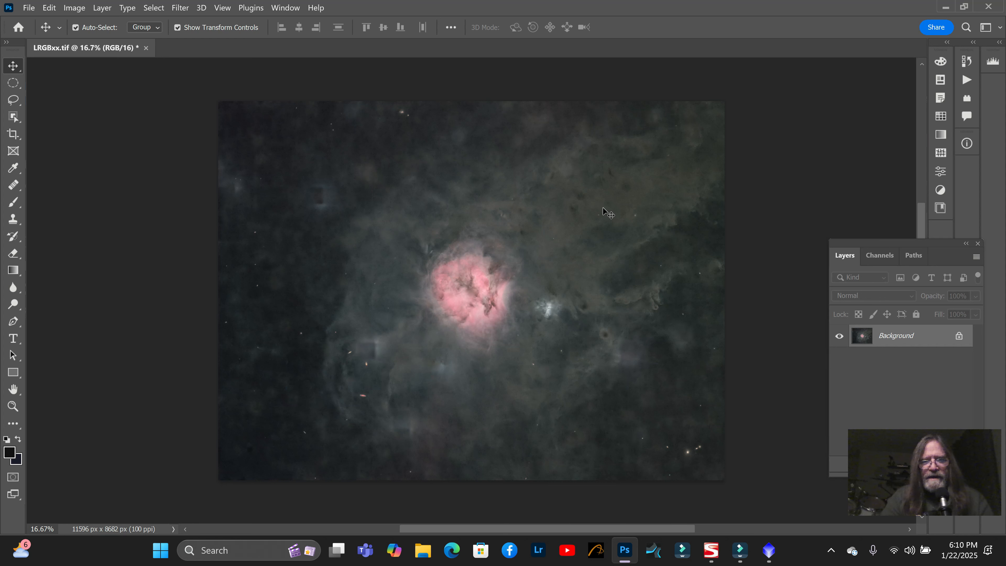
Start Selective Color on the nebula image, try strong Cyan shifts in the Reds down to -100%, and bring Cyan to -15%
left_click(155, 9)
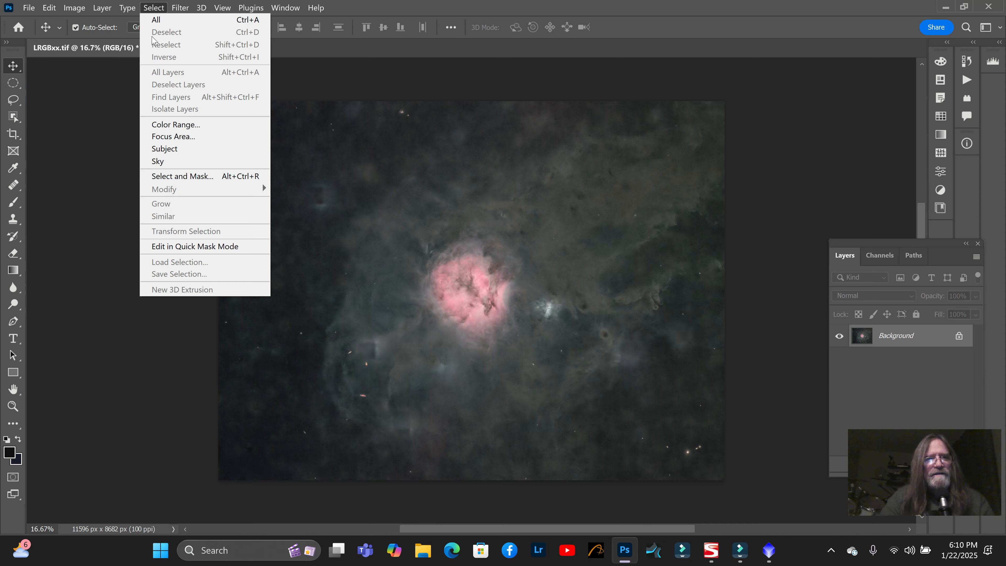
mouse_move(86, 16)
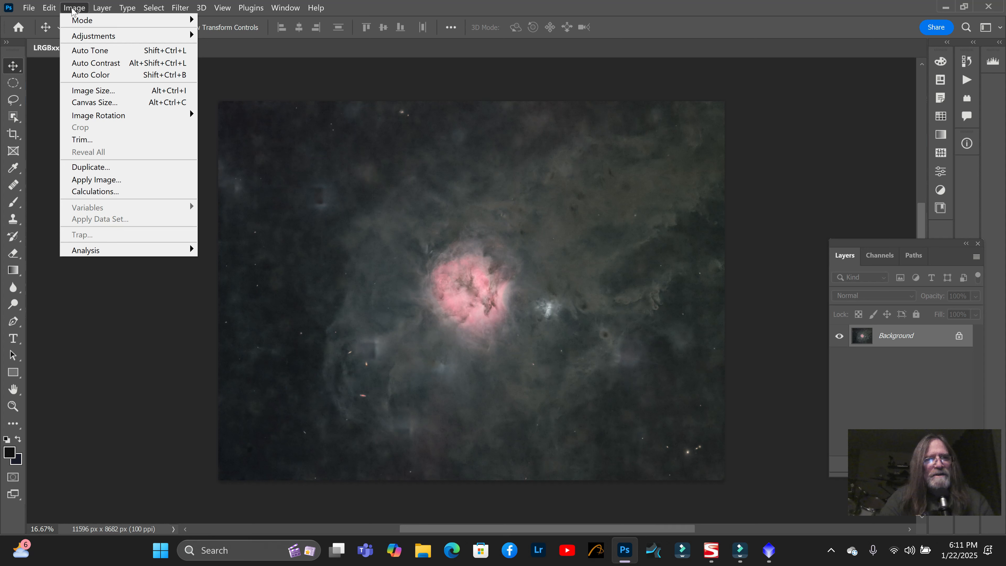
mouse_move(91, 35)
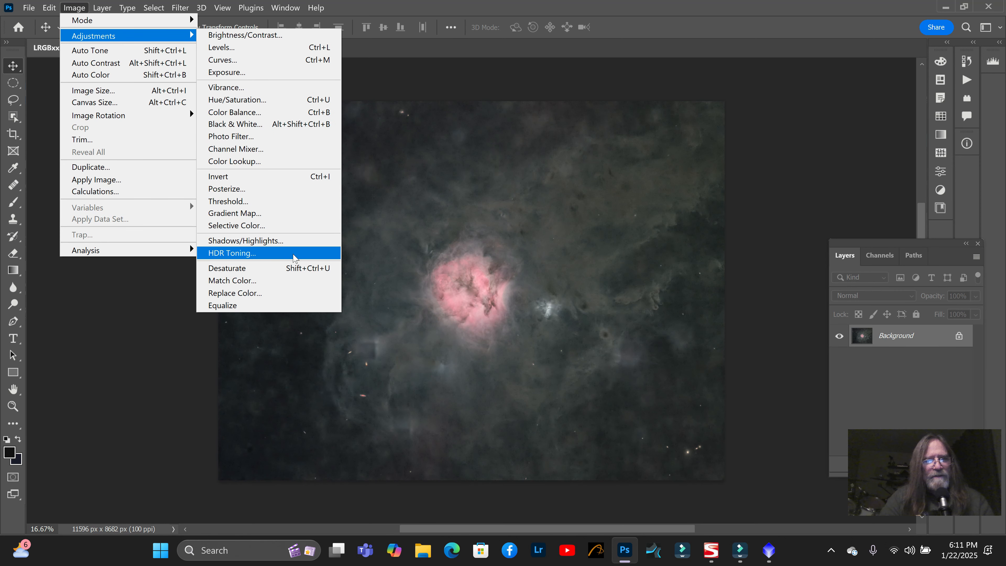
left_click(287, 225)
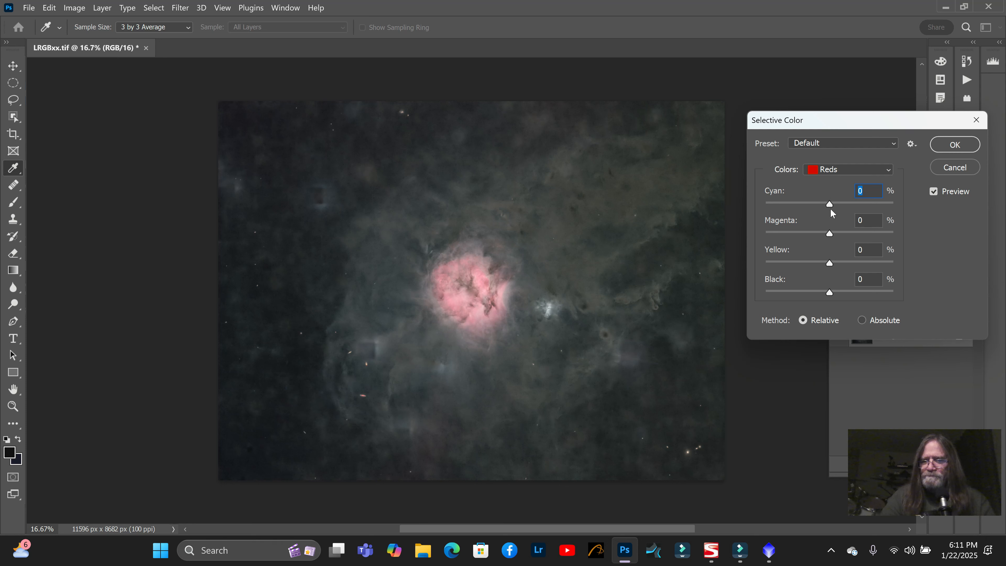
type("-13")
left_click_drag(801, 210, 909, 221)
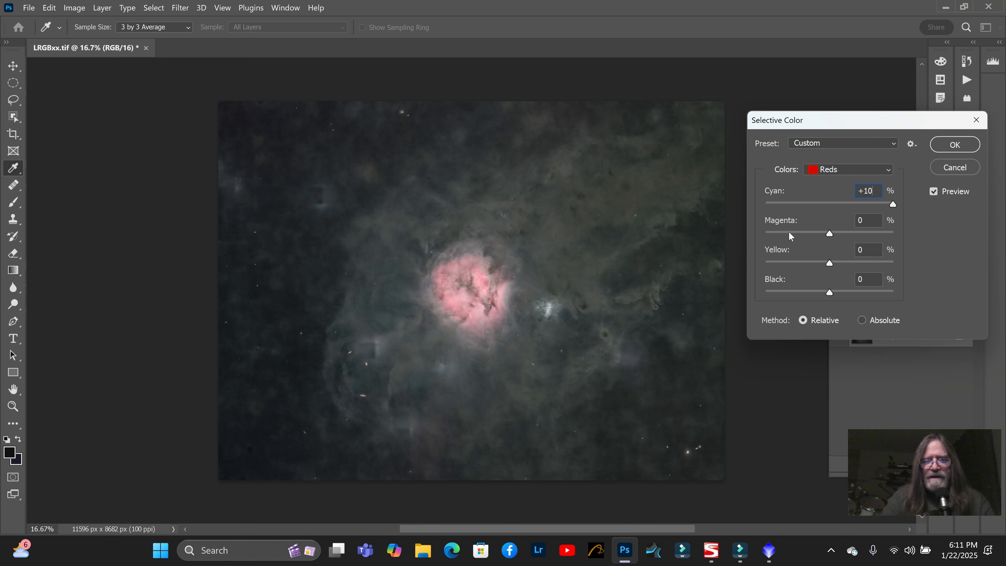
key("BackSpace")
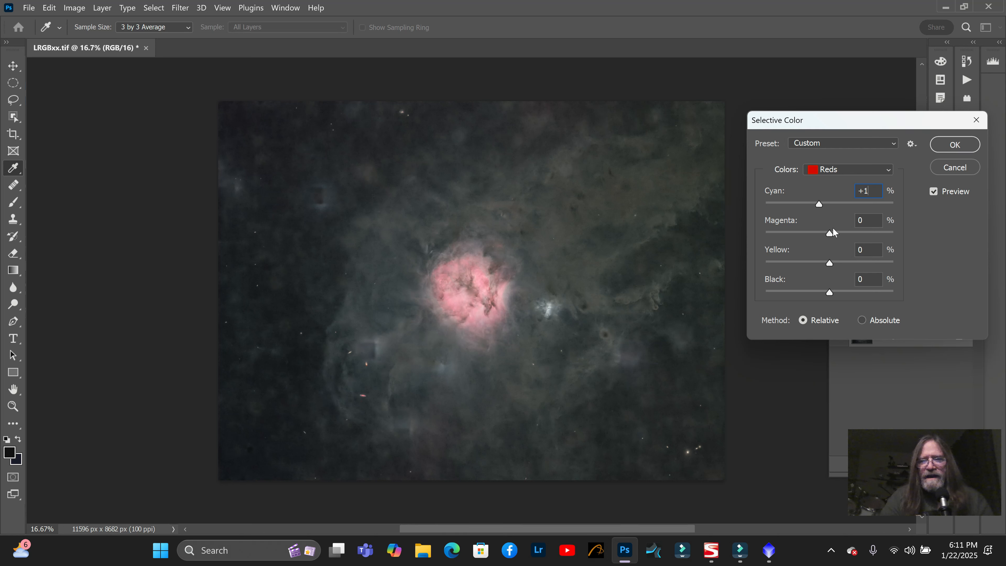
key("BackSpace")
key("BackSpace")
type("-100")
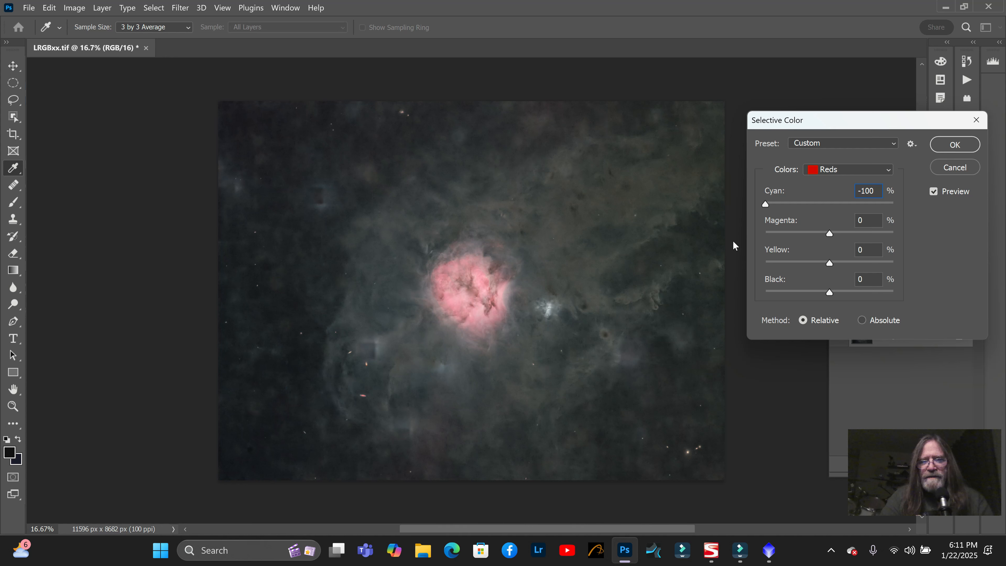
left_click_drag(733, 241, 820, 231)
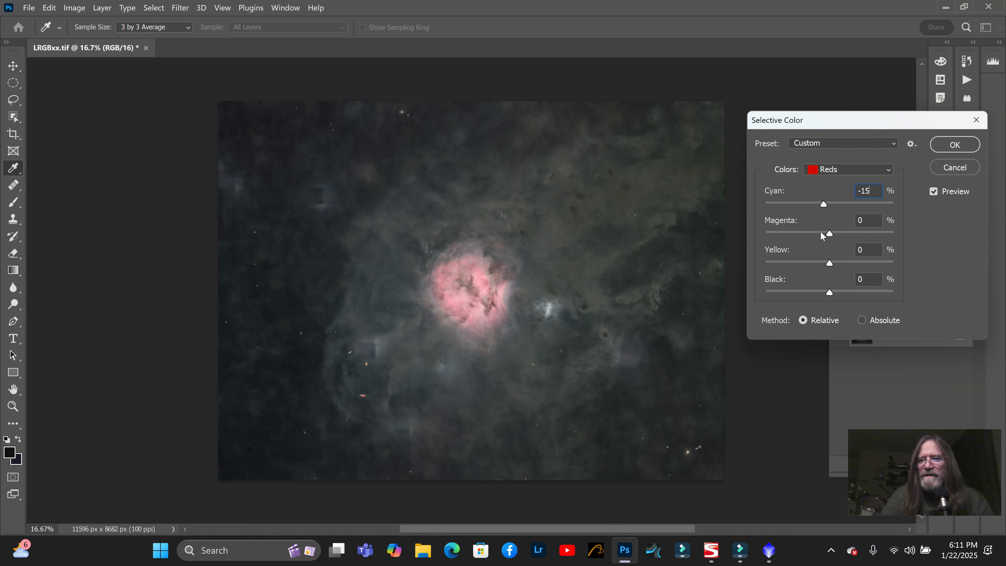
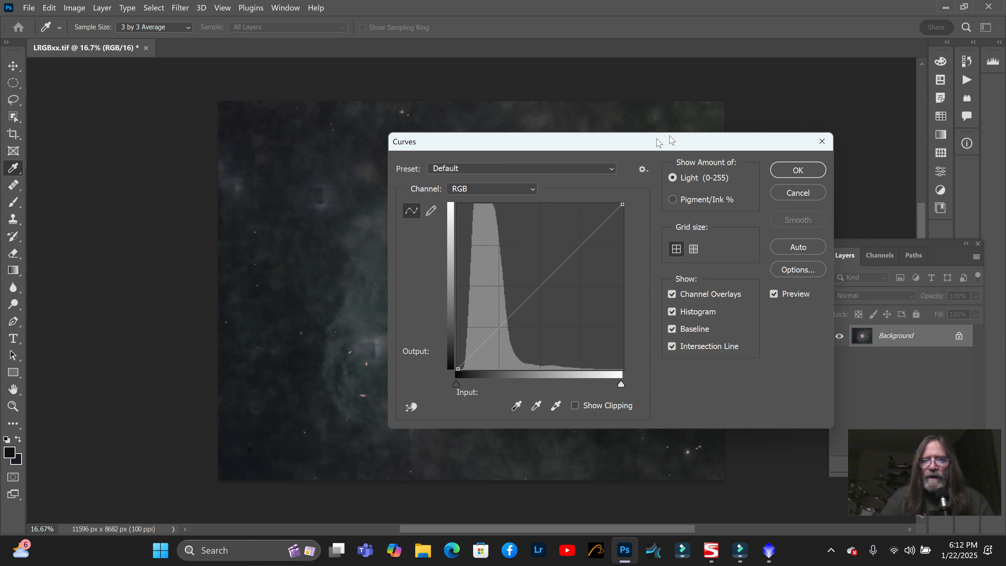
Brighten the nebula image with an RGB Curves point at input 146, output 162, and apply it
left_click_drag(657, 148, 824, 99)
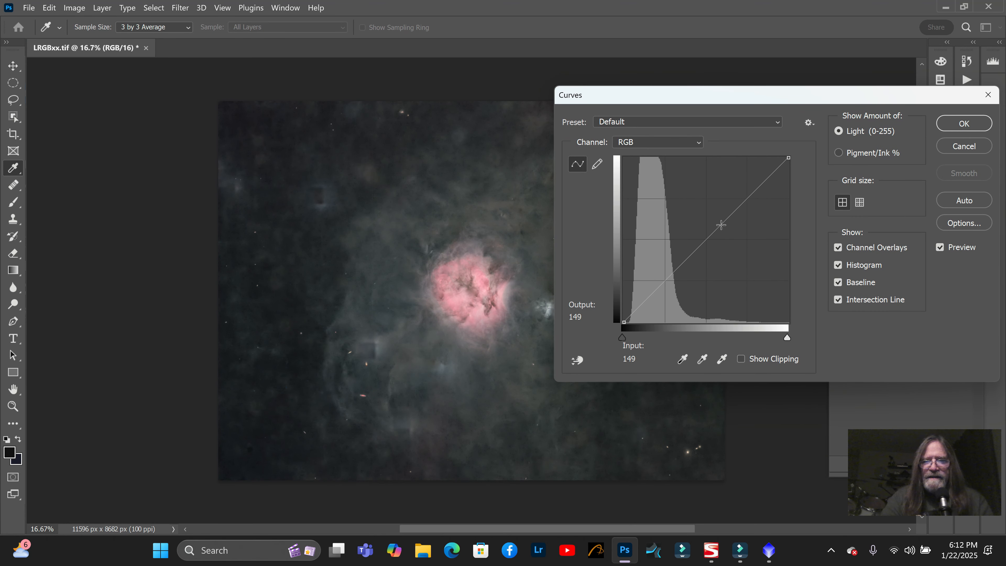
left_click_drag(720, 224, 717, 217)
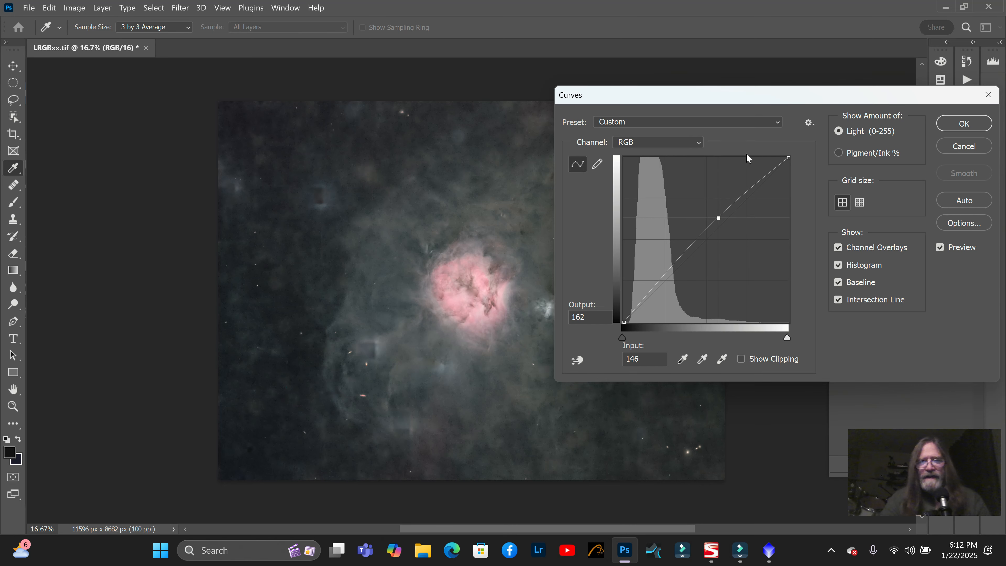
left_click_drag(746, 102, 722, 118)
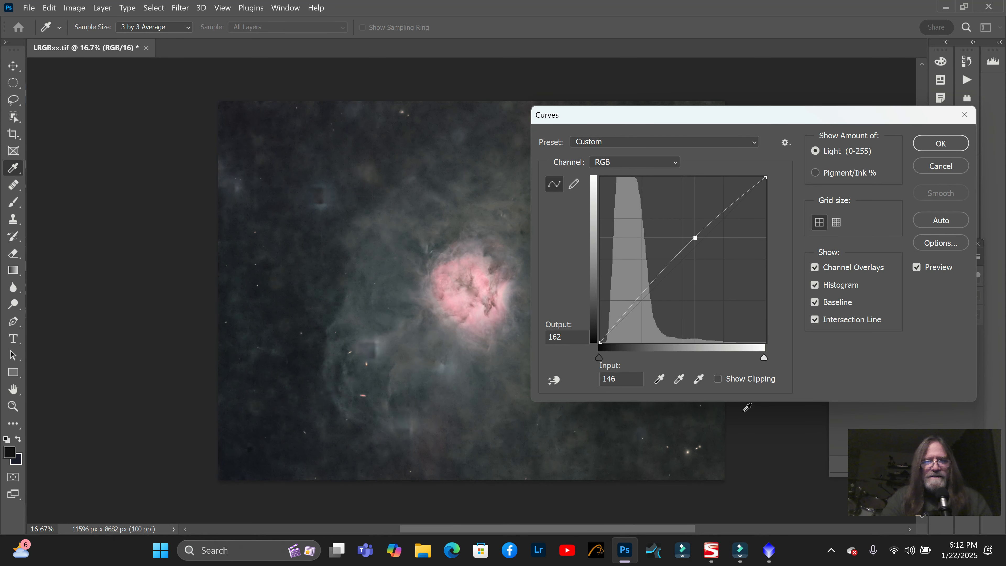
left_click(941, 143)
key("v")
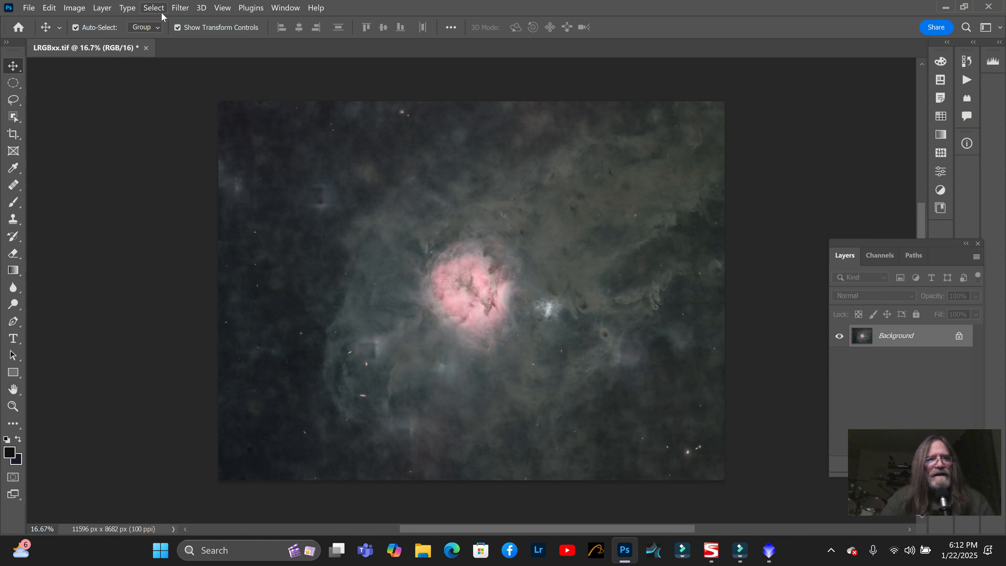
Add a Hue/Saturation adjustment layer above the Background with the default name and settings
left_click(108, 11)
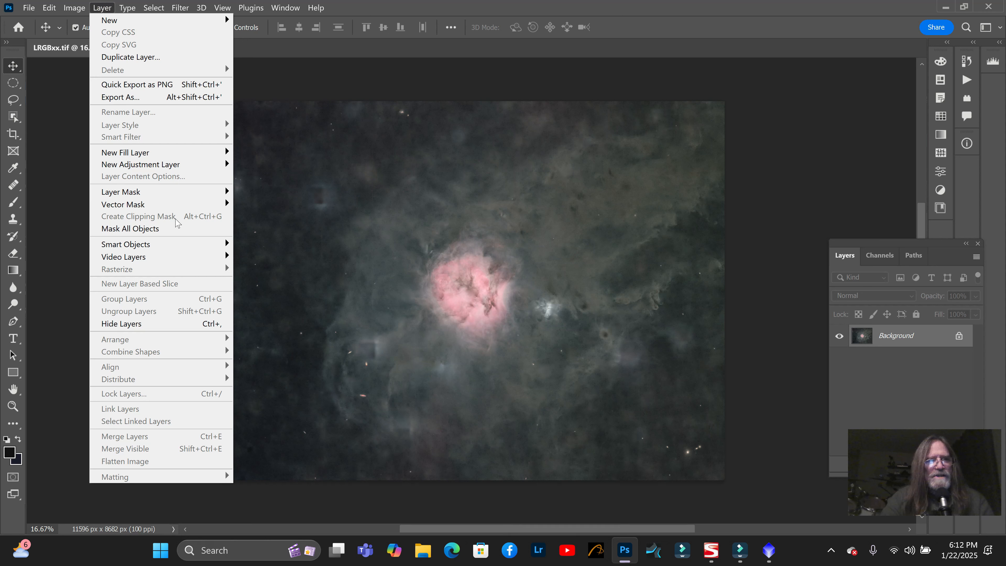
mouse_move(169, 165)
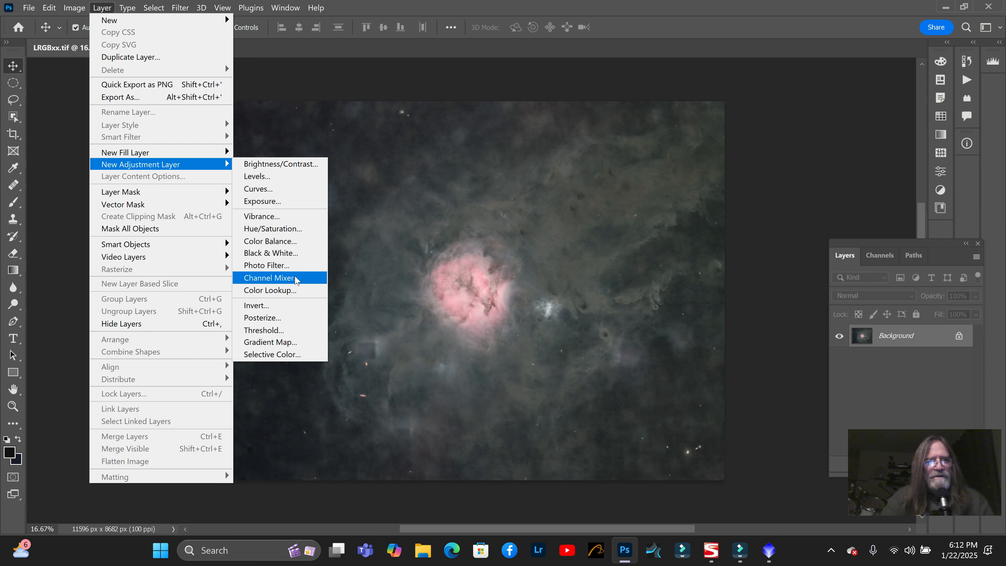
left_click(293, 229)
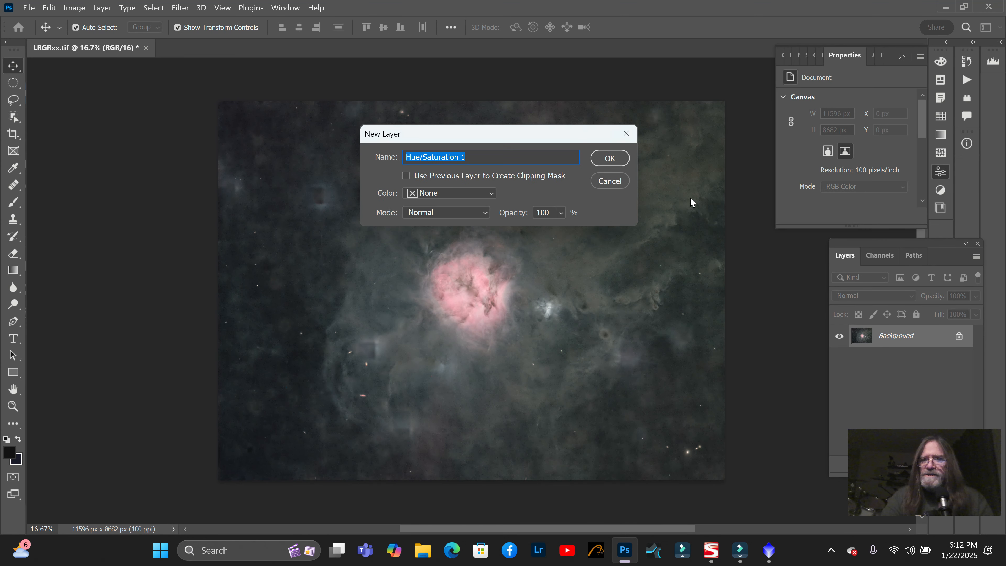
left_click(610, 158)
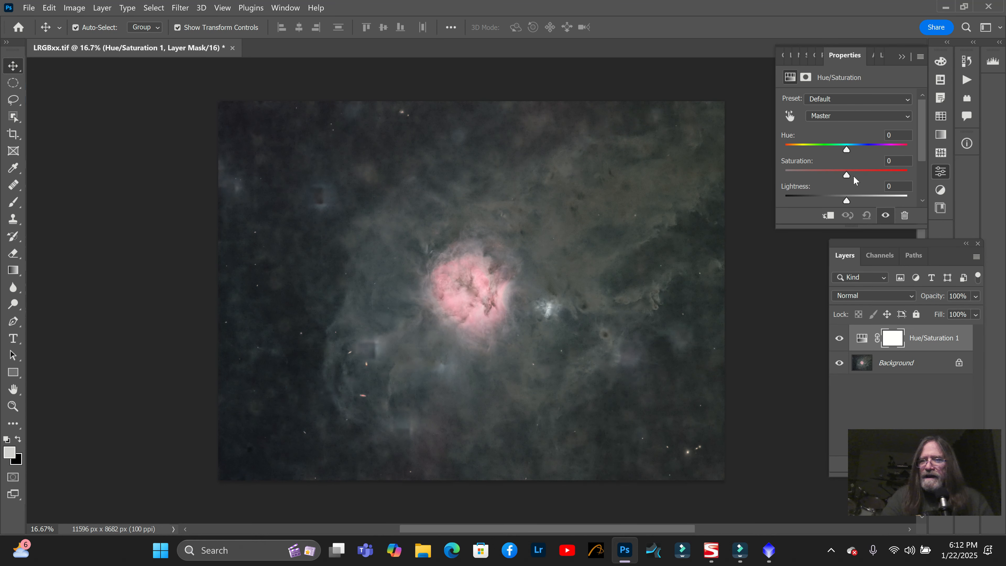
Try Magentas saturation at +100 and -51 on the Hue/Saturation layer, return it to 0, and close its settings
left_click(908, 119)
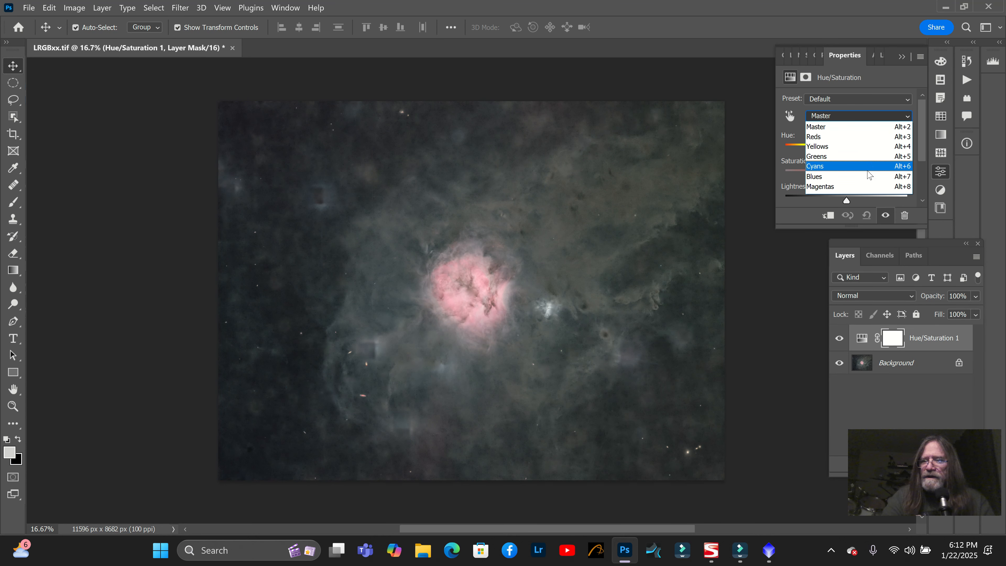
left_click(833, 188)
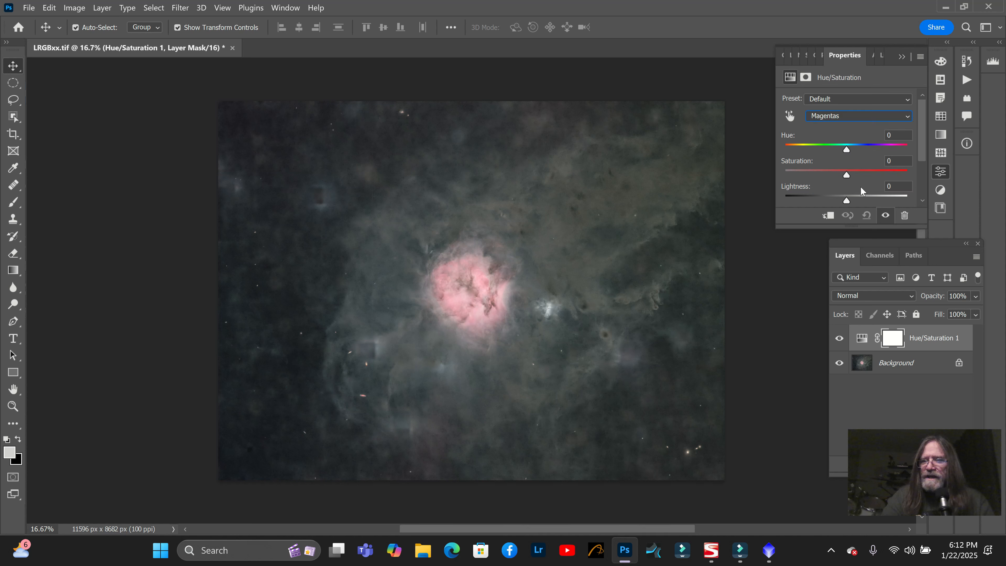
left_click_drag(847, 177, 924, 181)
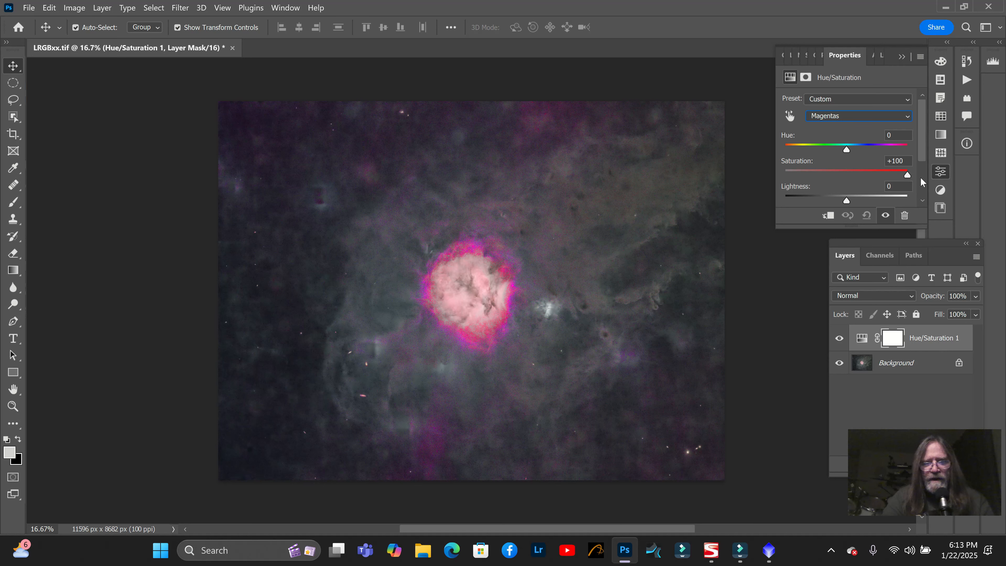
left_click_drag(906, 174, 732, 213)
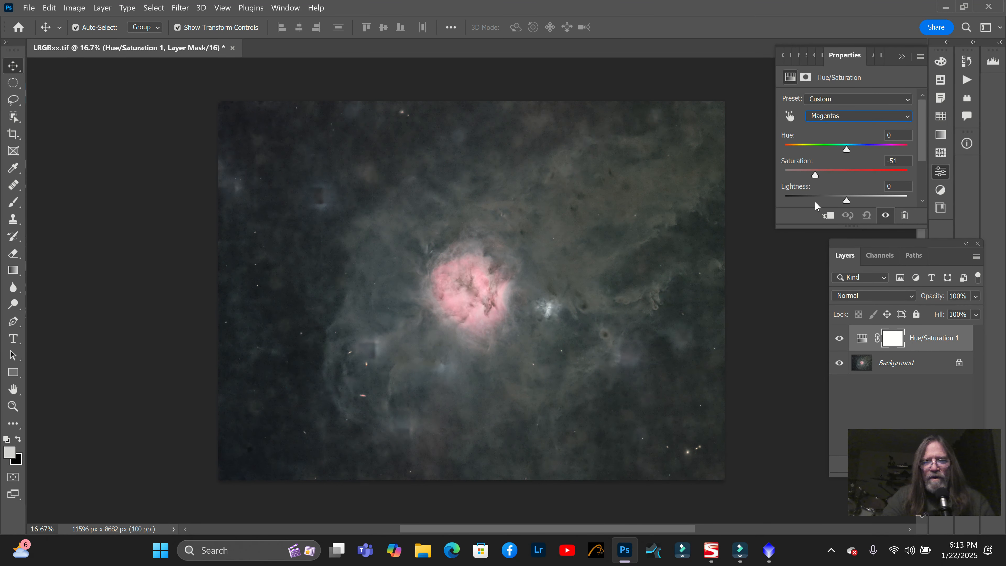
left_click_drag(815, 206, 849, 204)
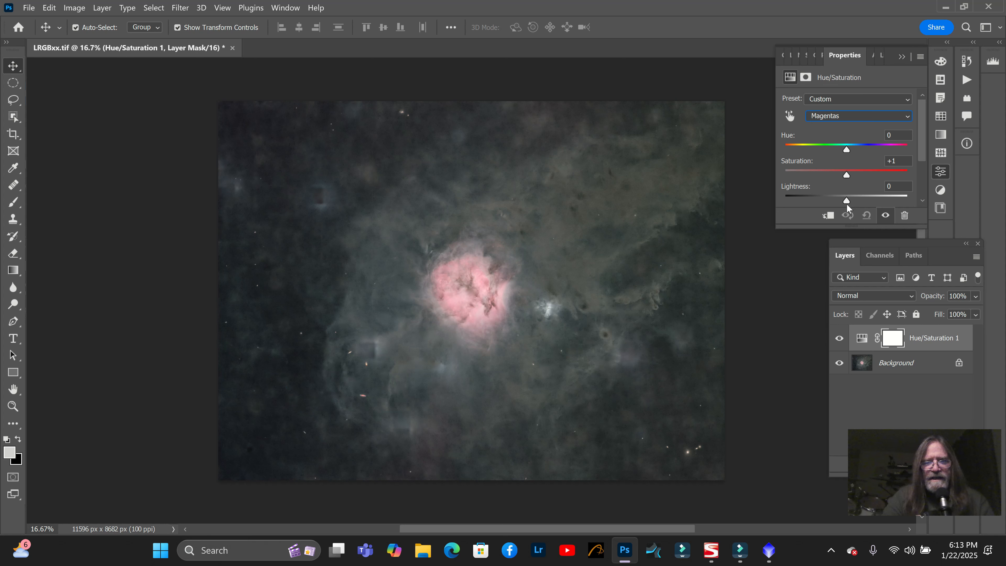
mouse_move(847, 206)
left_mouse_down()
mouse_move(789, 215)
mouse_move(847, 211)
left_mouse_up()
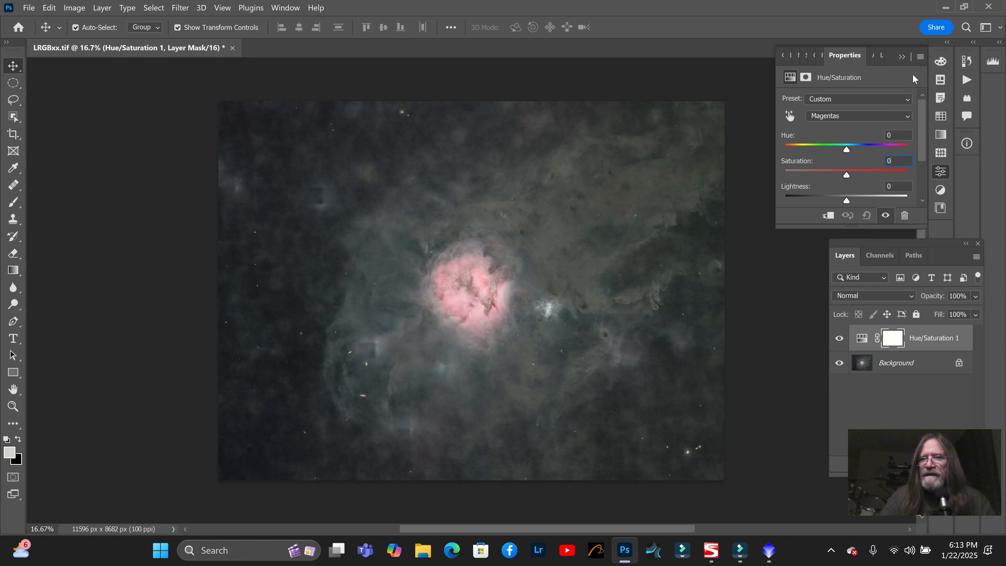
left_click(901, 57)
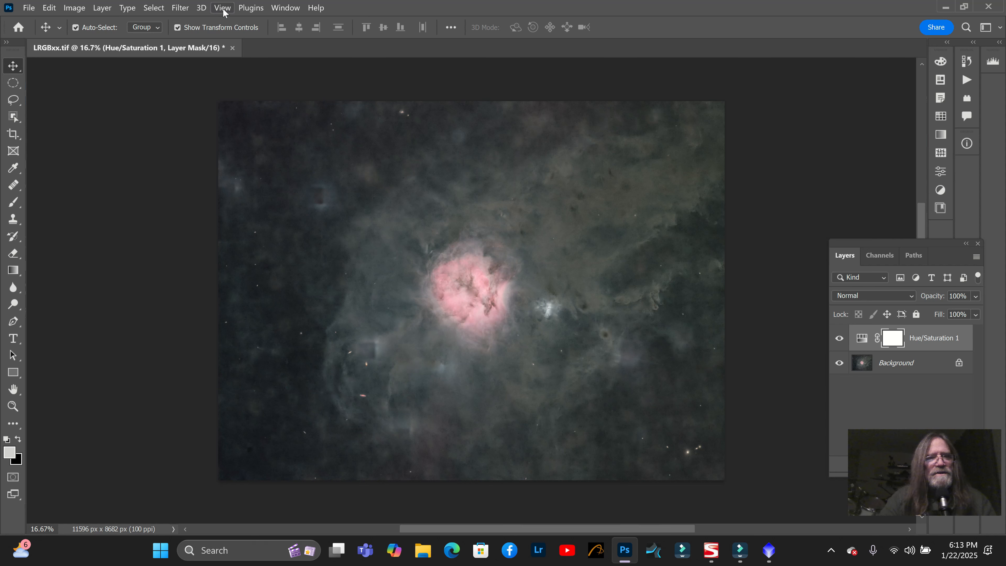
Select the Background layer and open it in the Topaz DeNoise AI filter
left_click(184, 8)
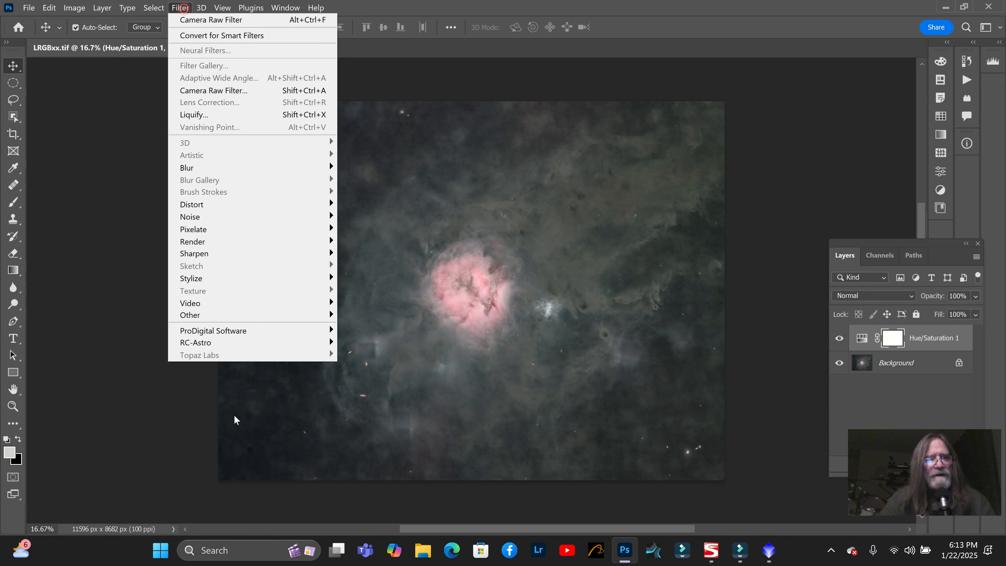
left_click(919, 399)
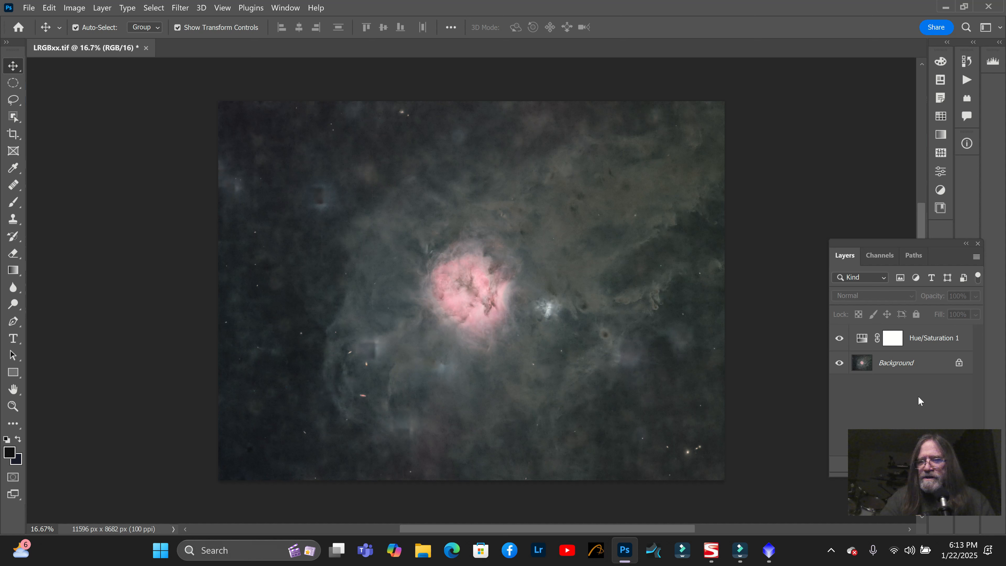
left_click(914, 364)
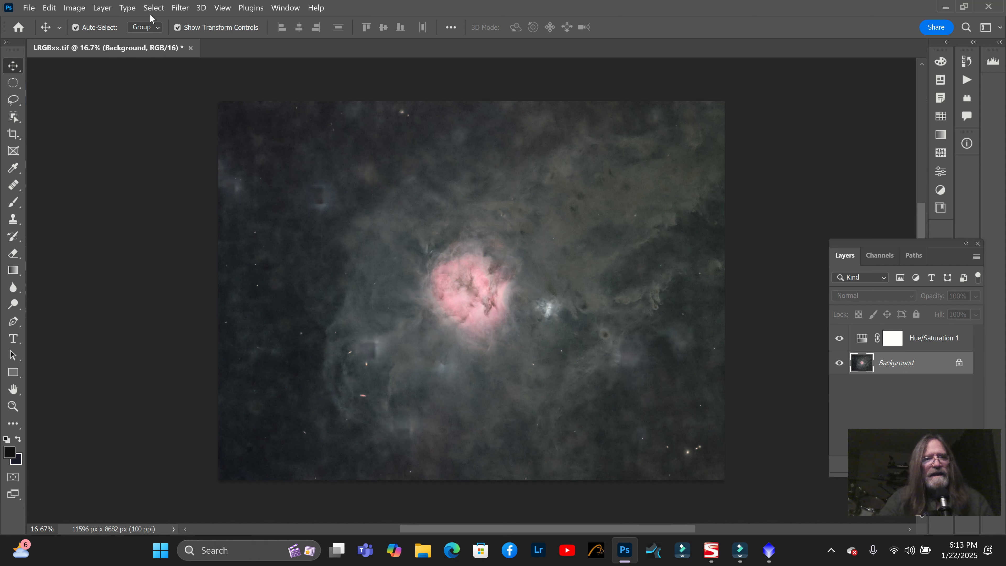
left_click(180, 8)
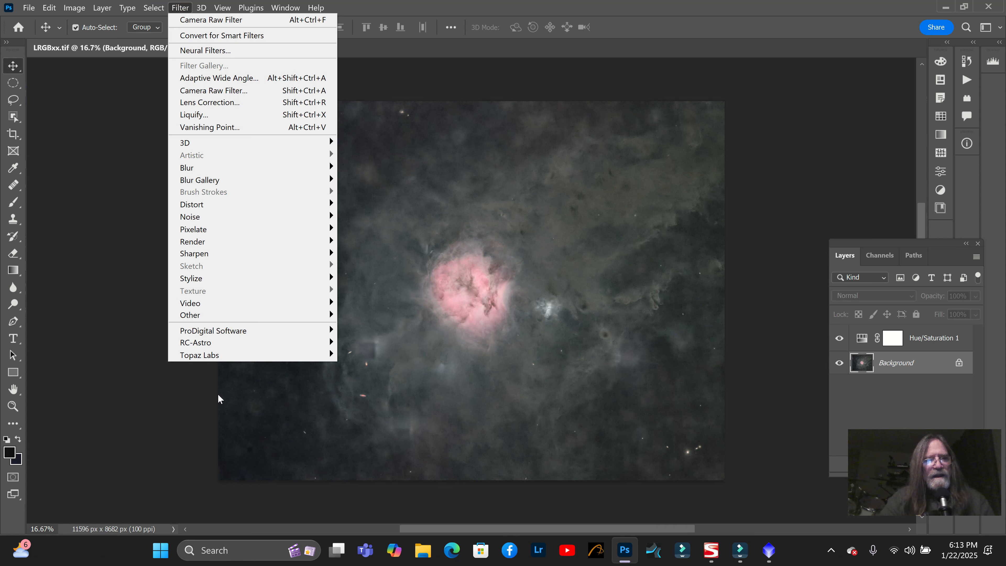
mouse_move(205, 357)
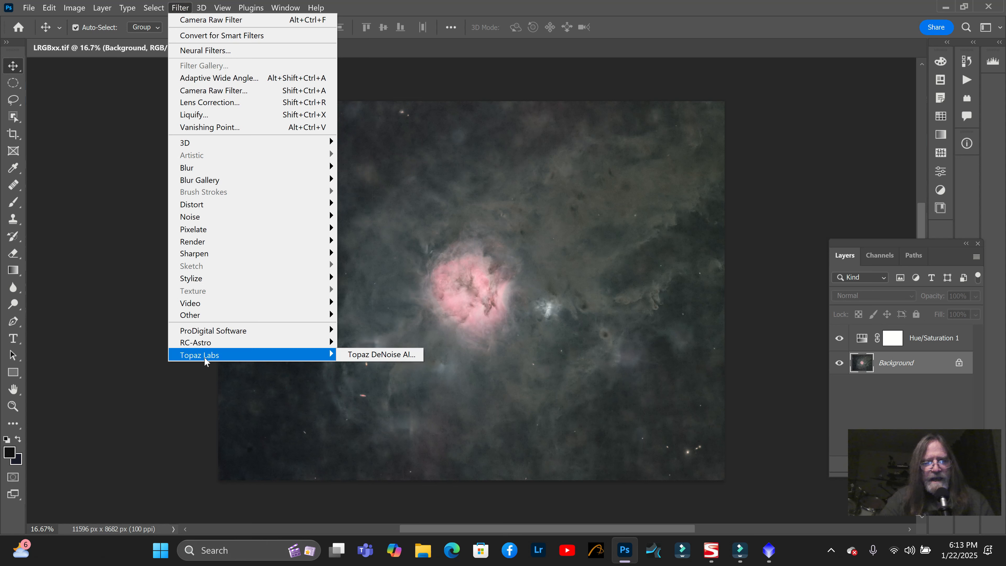
left_click(399, 354)
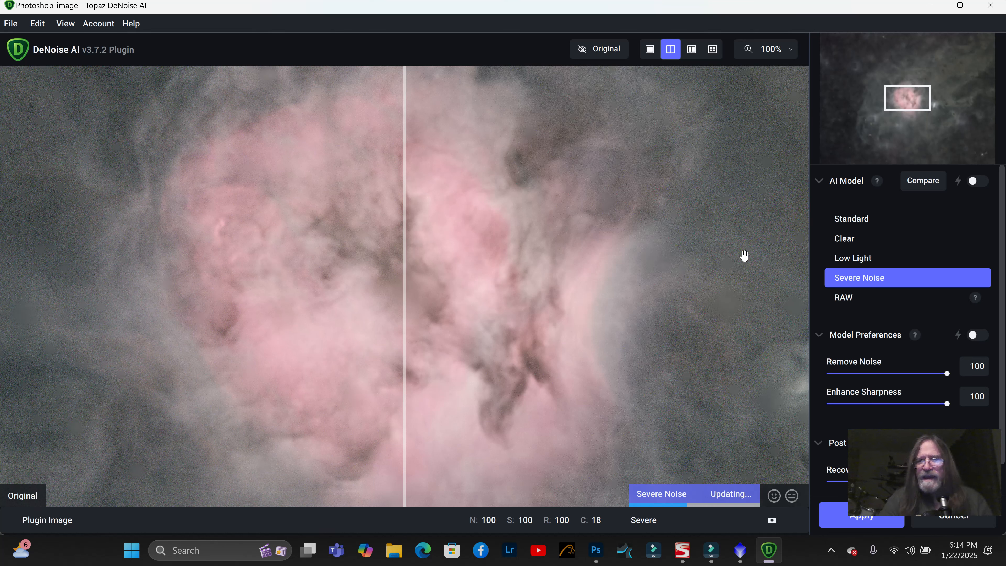
Compare the preview with the original and apply the Severe Noise model with Remove Noise and Enhance Sharpness at 100
left_click_drag(404, 289, 53, 260)
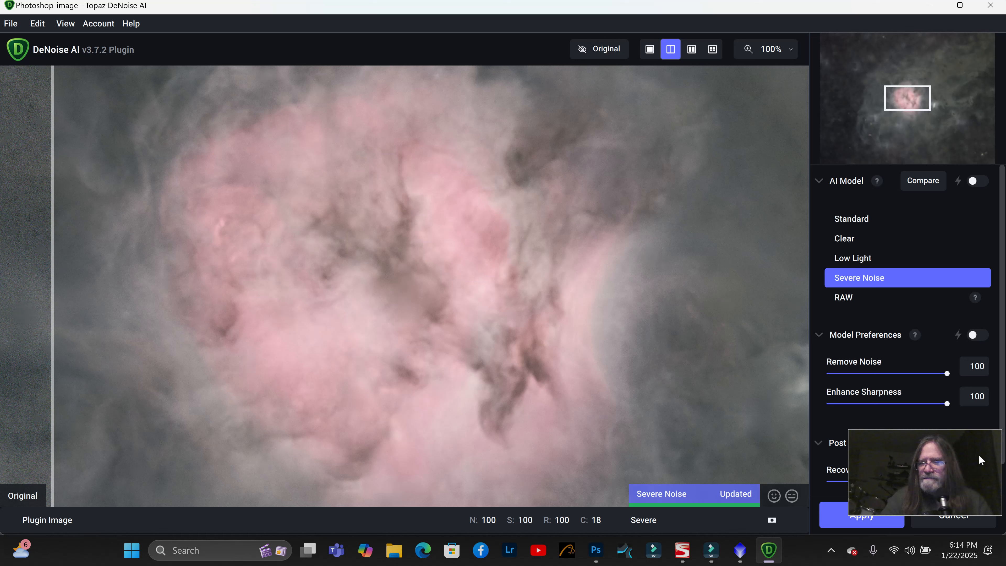
left_click_drag(946, 450, 199, 435)
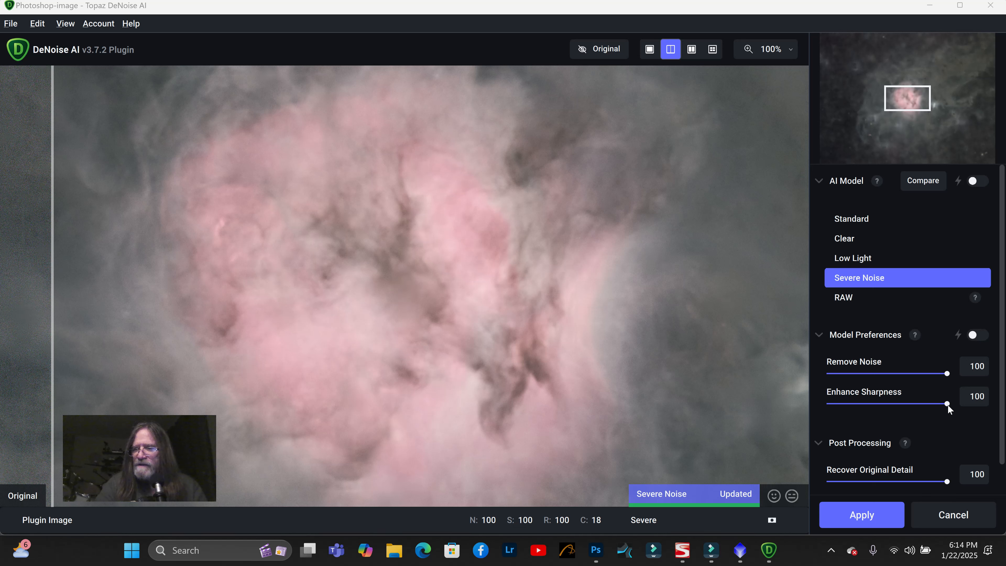
left_click(860, 515)
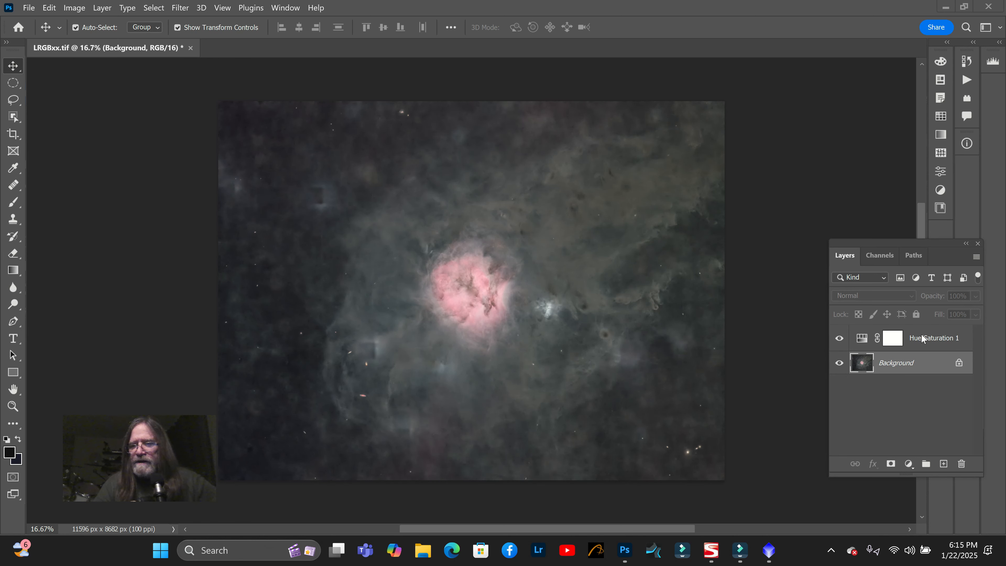
Merge the Hue/Saturation 1 adjustment layer down into the Background layer
left_click(910, 367)
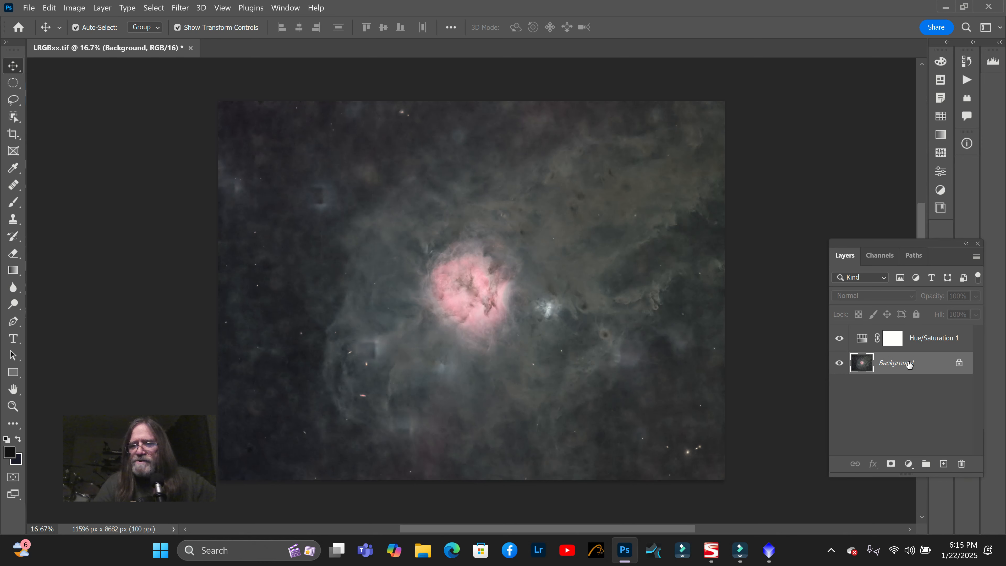
left_click(915, 337)
right_click(914, 337)
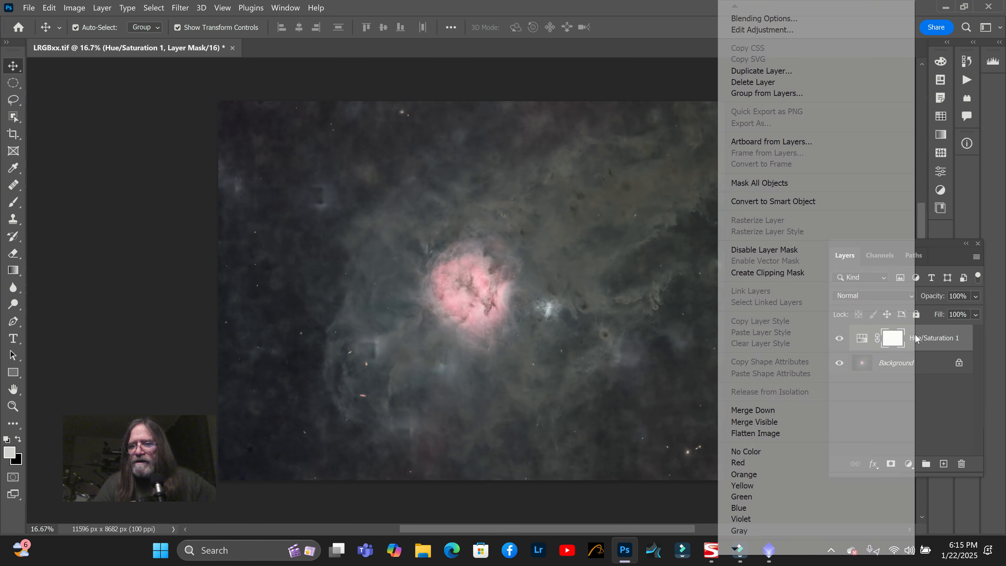
left_click(773, 410)
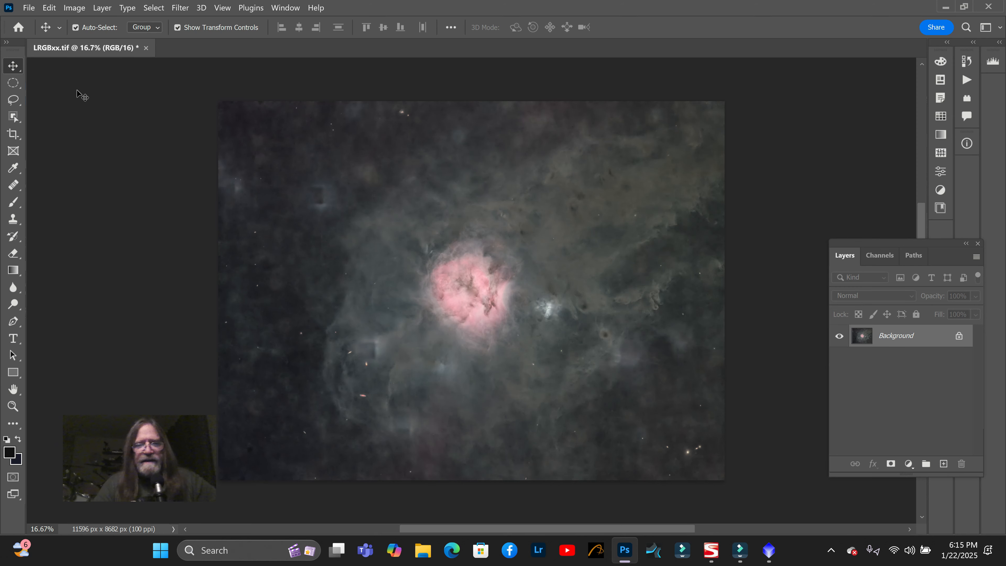
Save the image on the computer as the TIFF file "LRGBxx selcolor" in the Cocoon folder, without image compression
left_click(34, 13)
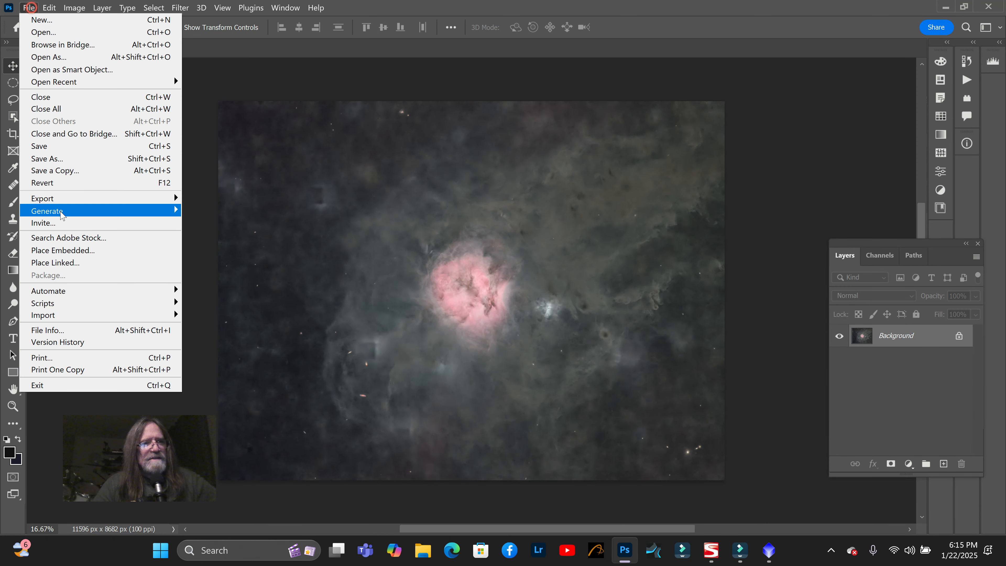
left_click(58, 160)
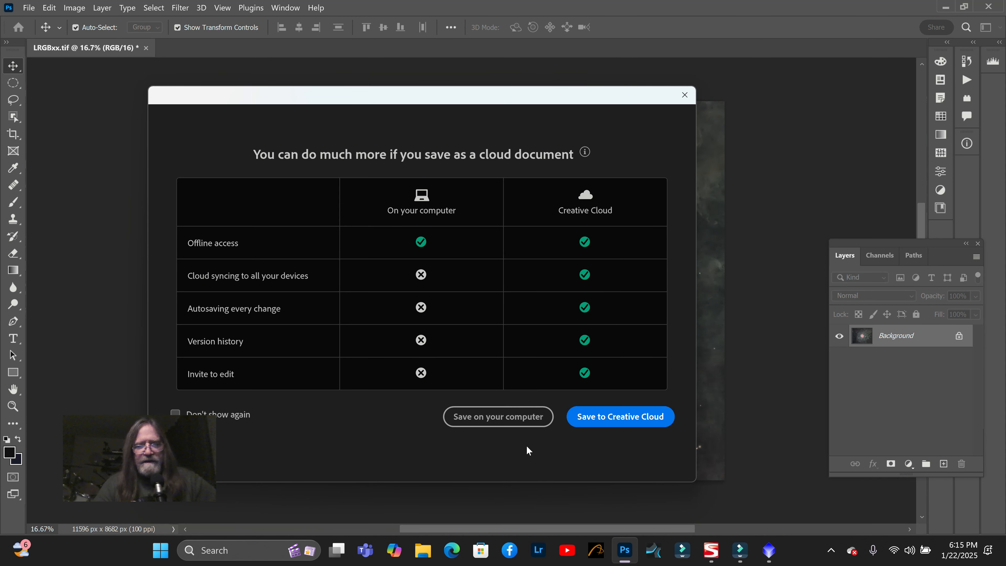
left_click(496, 419)
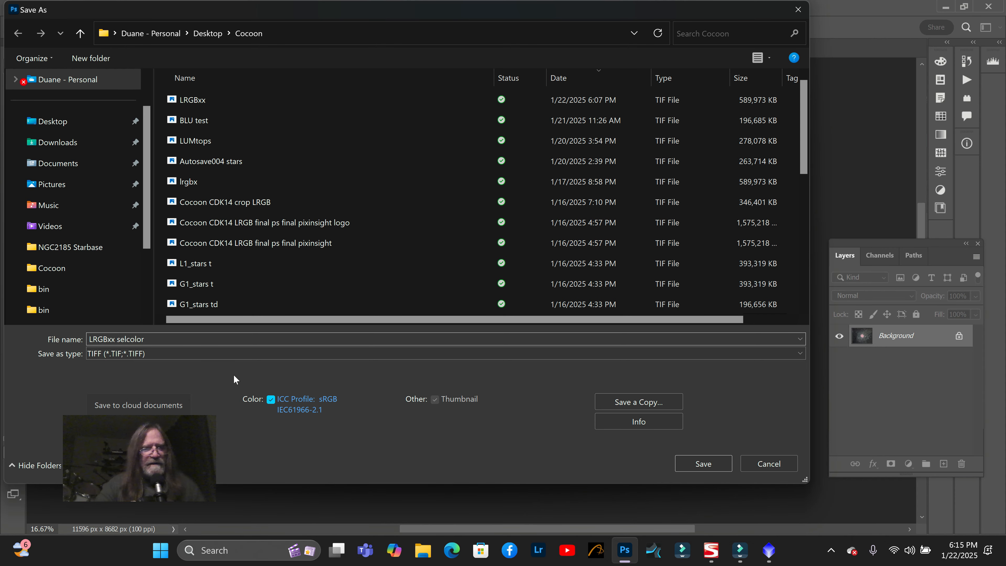
left_click(705, 462)
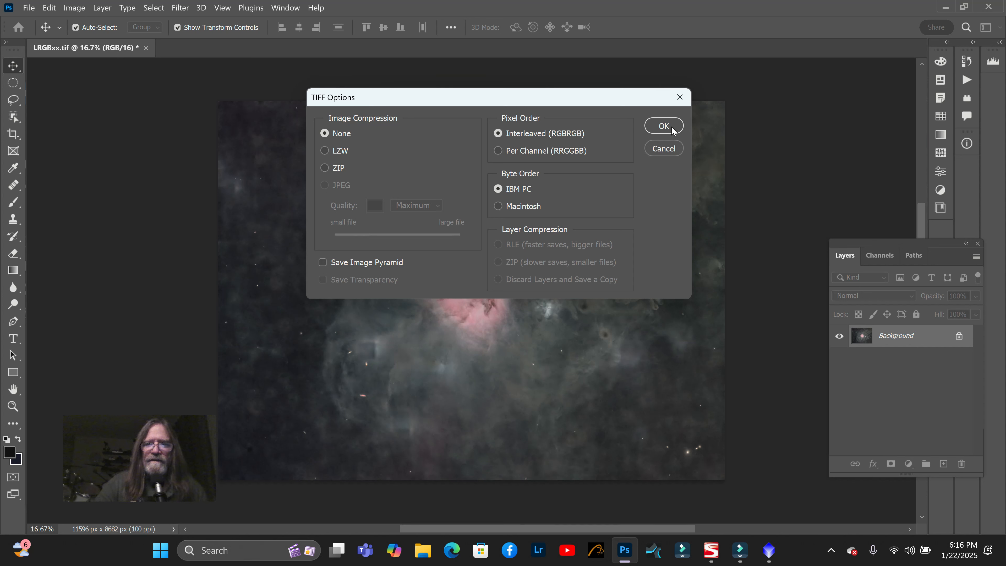
left_click(663, 126)
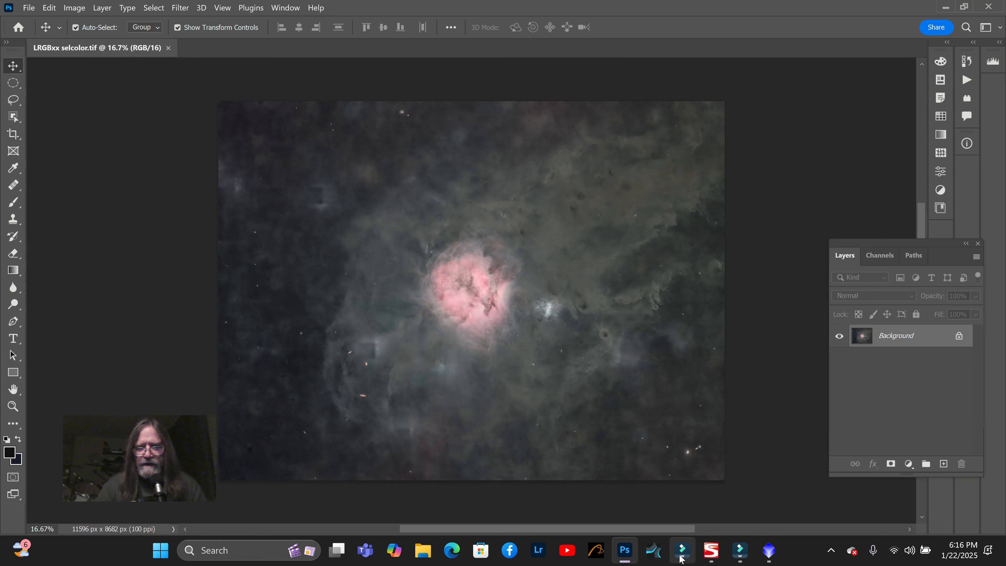
Switch to PixInsight and open the LRGBxx selcolor TIFF file from the Cocoon folder
mouse_move(771, 556)
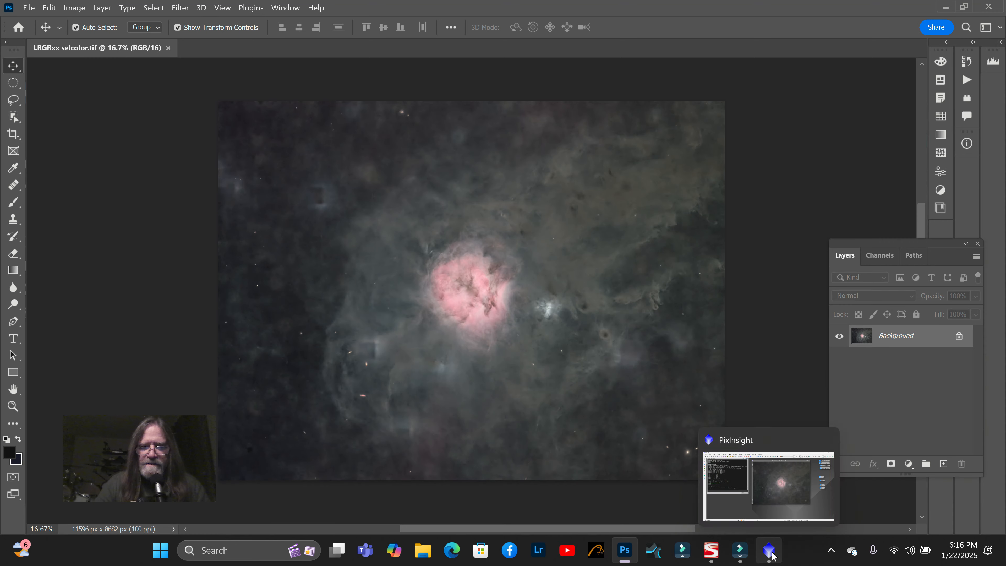
left_click(776, 446)
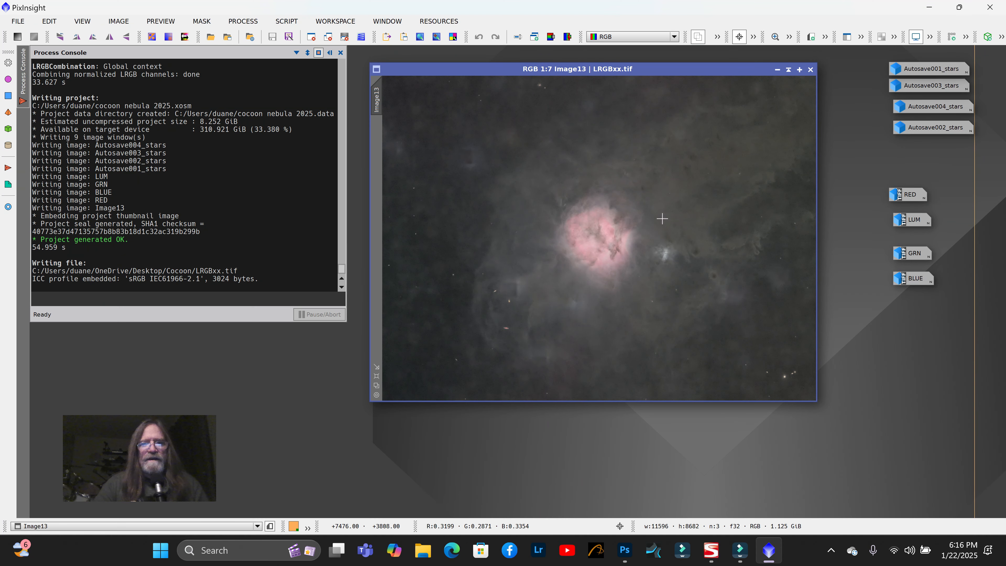
left_click(17, 22)
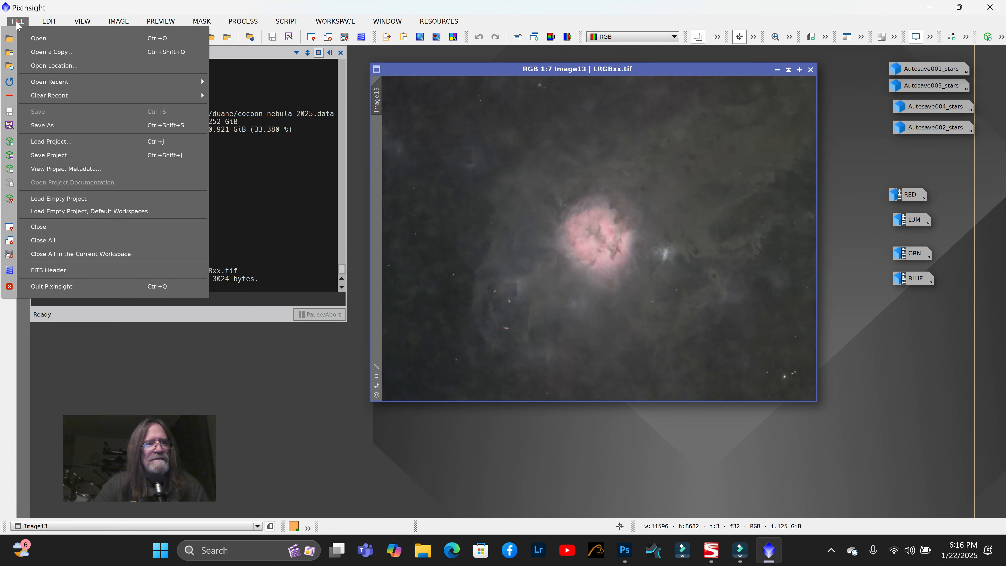
left_click(41, 39)
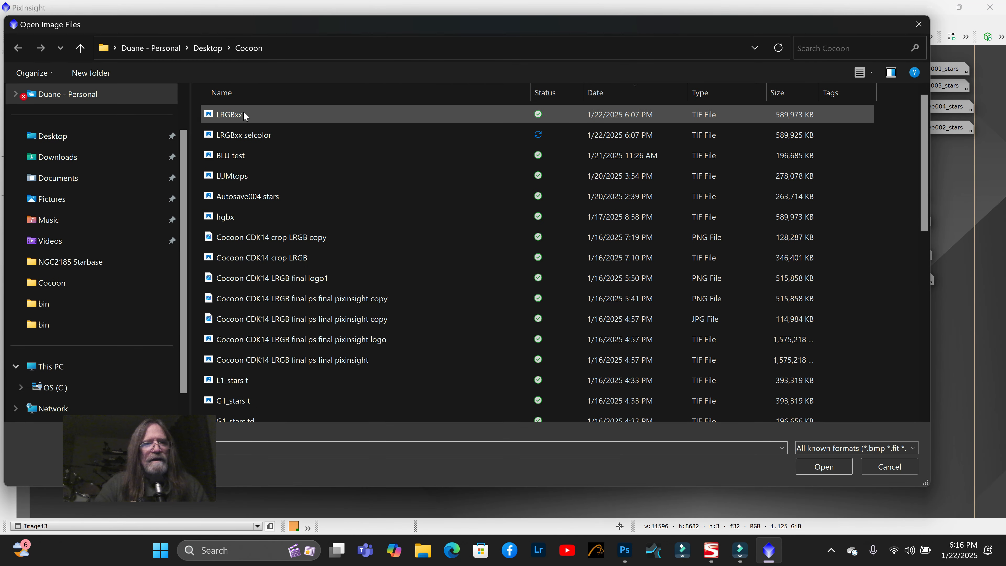
left_click(268, 136)
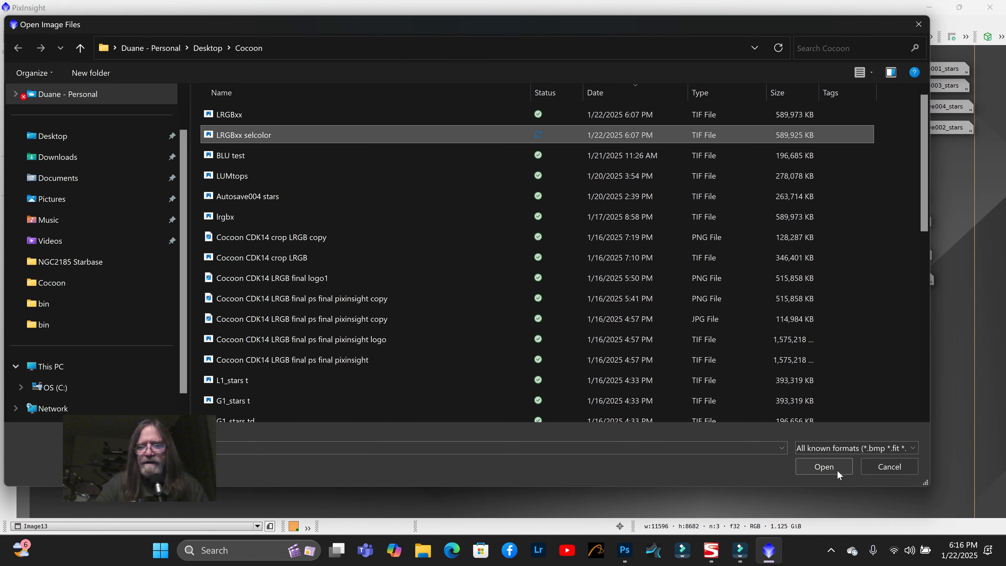
left_click(829, 468)
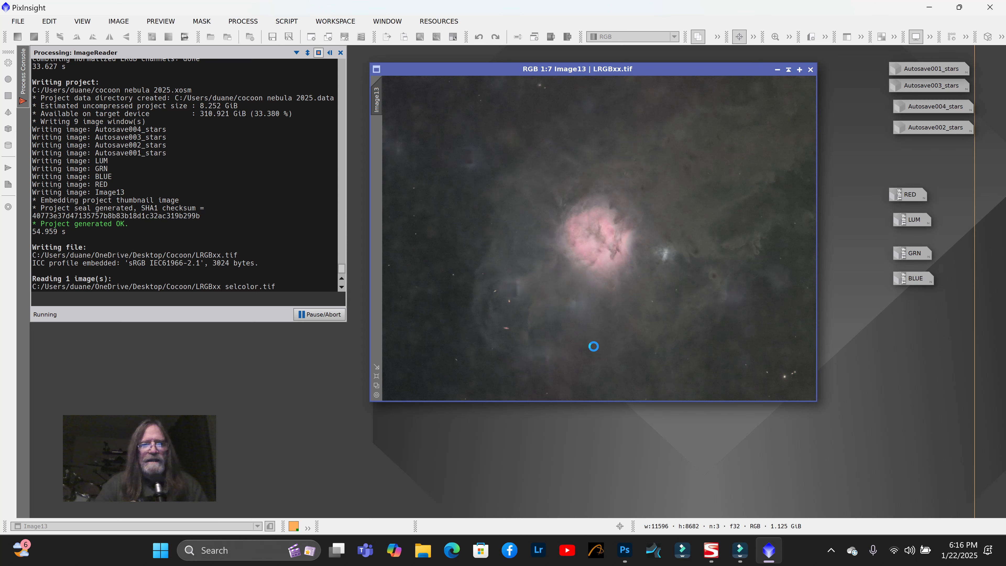
Arrange the LRGBxx and LRGBxx selcolor images side by side for comparison and close the Process Console
left_click_drag(707, 70, 816, 144)
left_click_drag(510, 164, 447, 147)
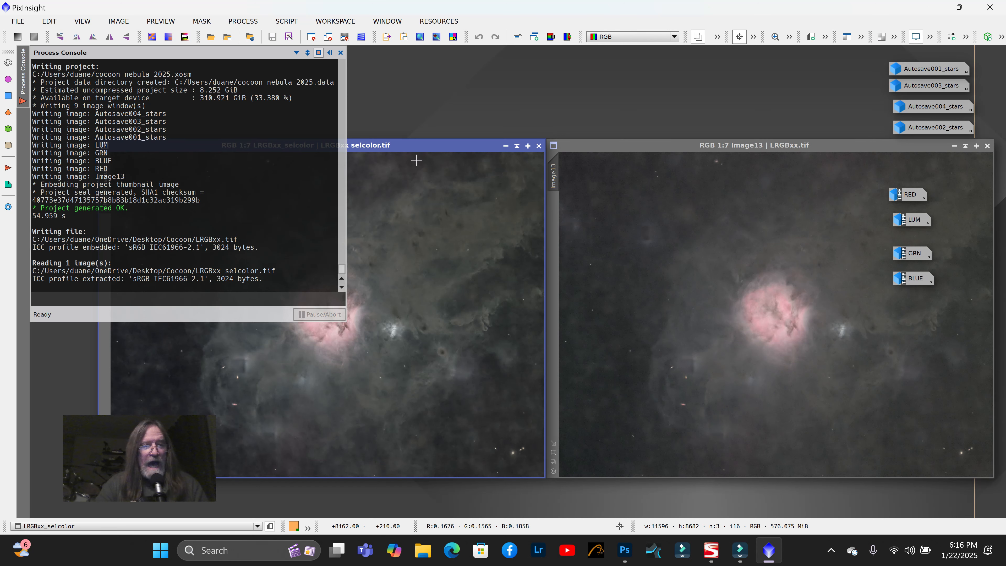
left_click(341, 53)
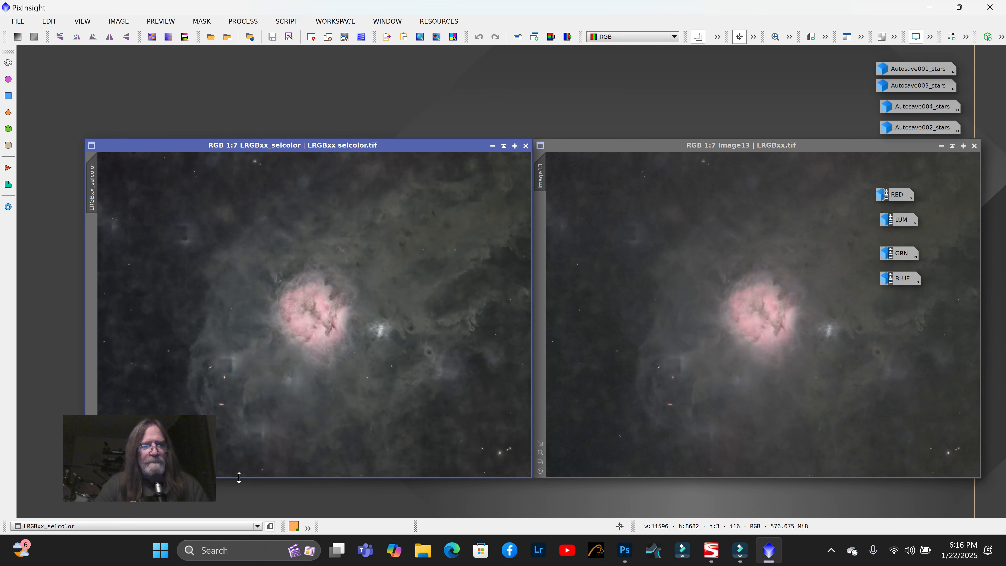
left_click_drag(189, 444, 581, 75)
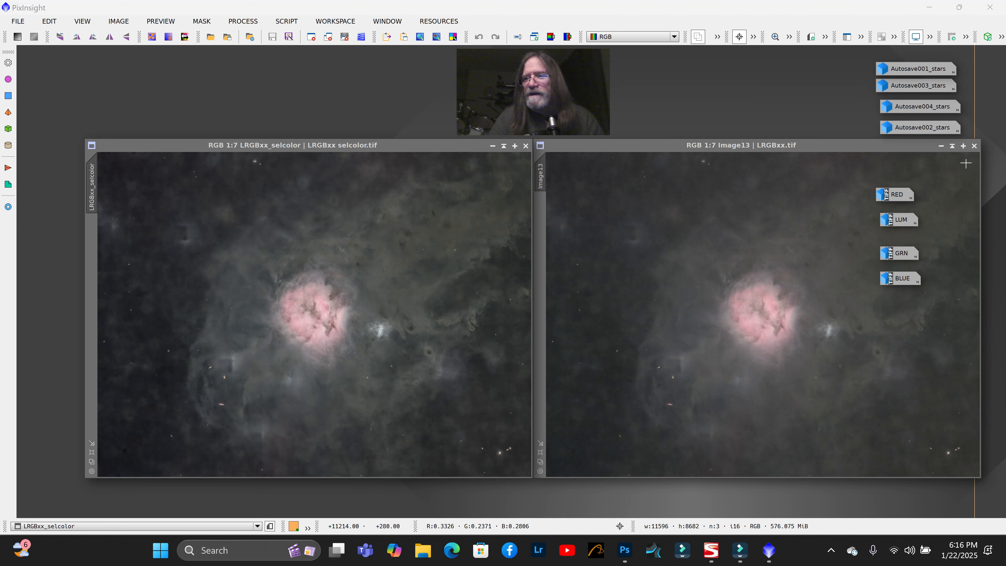
Minimize Image13, move its icon to a free corner of the workspace, and center the LRGBxx_selcolor image window
left_click(941, 145)
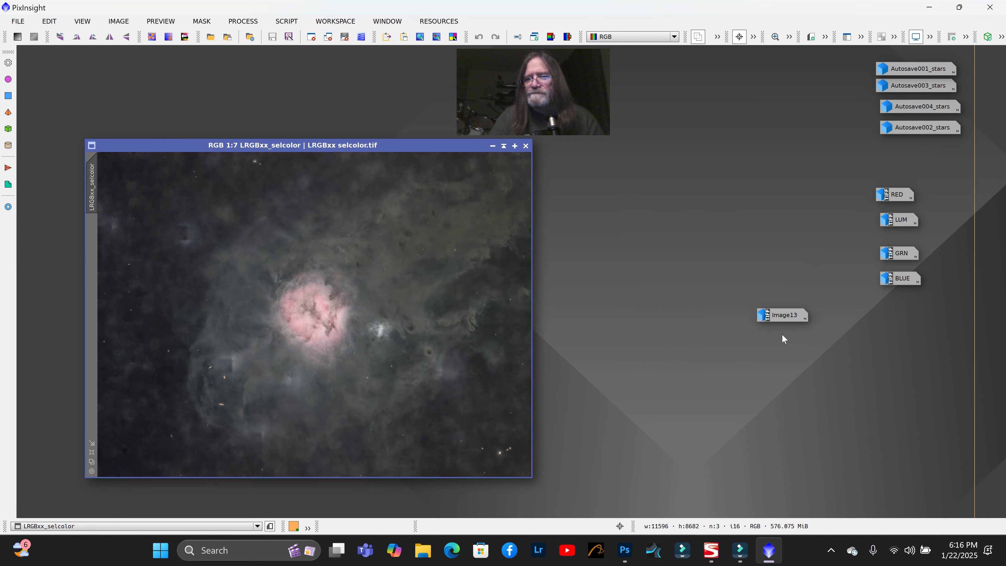
left_click_drag(791, 314, 59, 65)
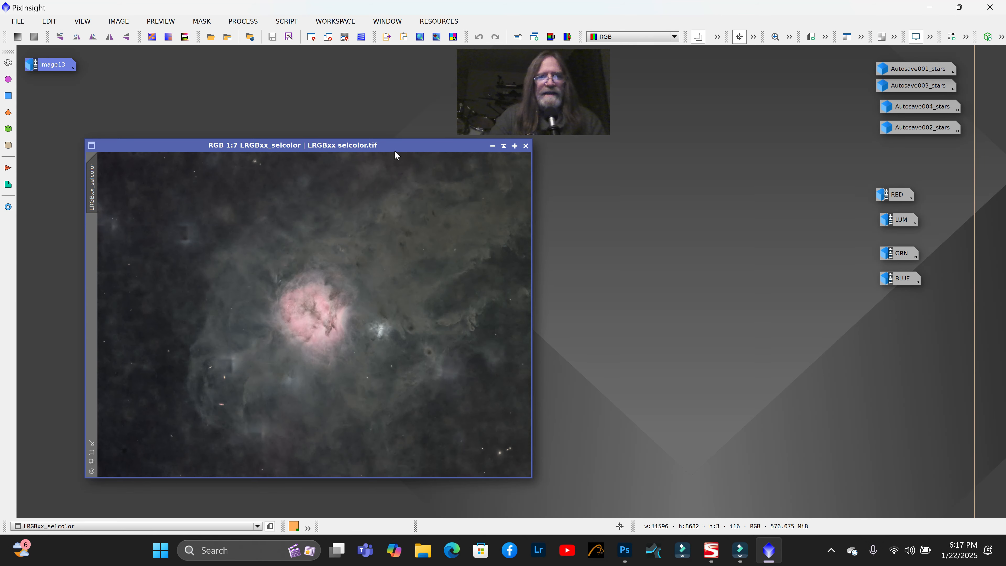
left_click_drag(393, 146, 617, 149)
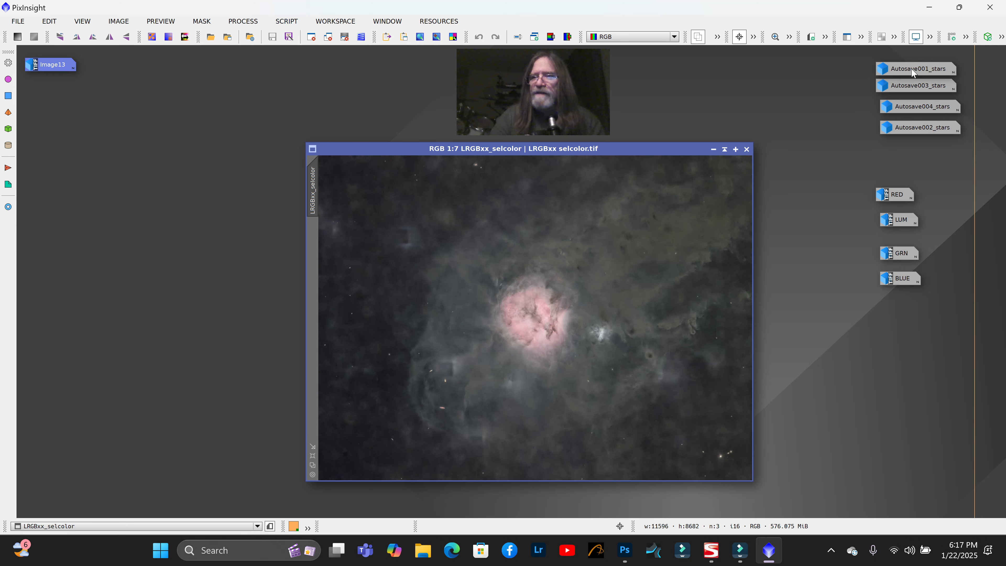
Restore the four minimized star images, Autosave001_stars, Autosave003_stars, Autosave004_stars and Autosave002_stars
mouse_move(925, 72)
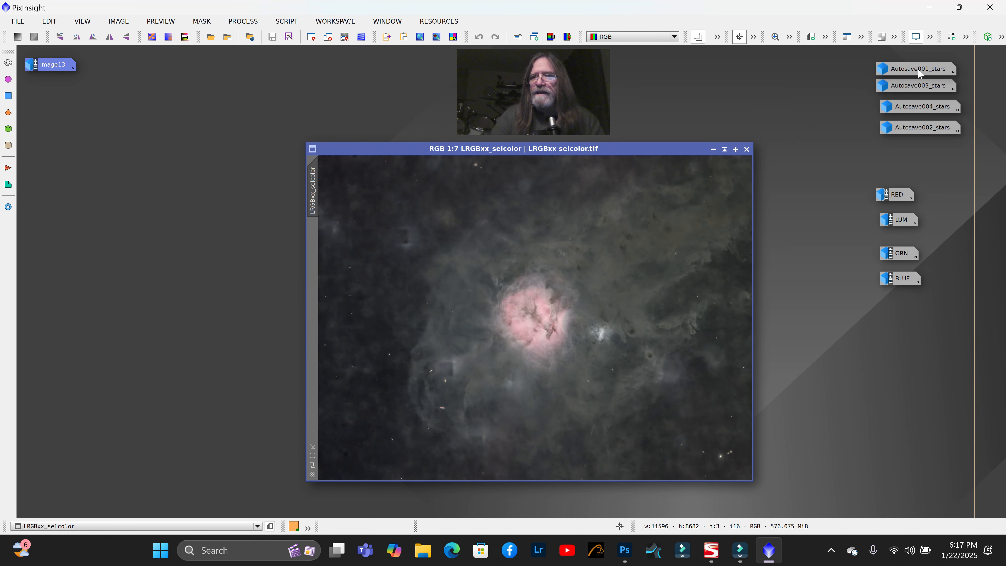
double_click(922, 64)
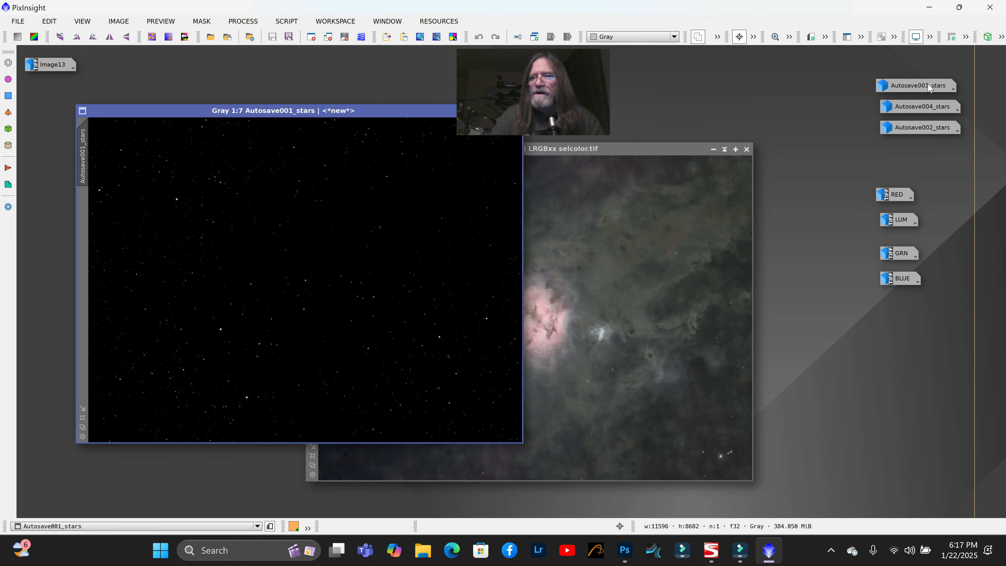
double_click(928, 86)
double_click(925, 105)
left_click(929, 127)
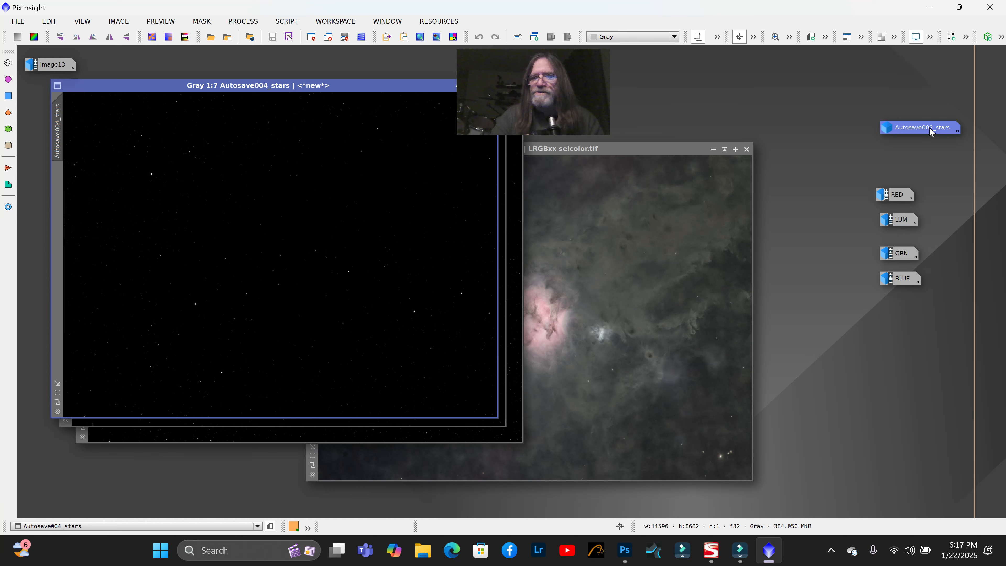
double_click(929, 127)
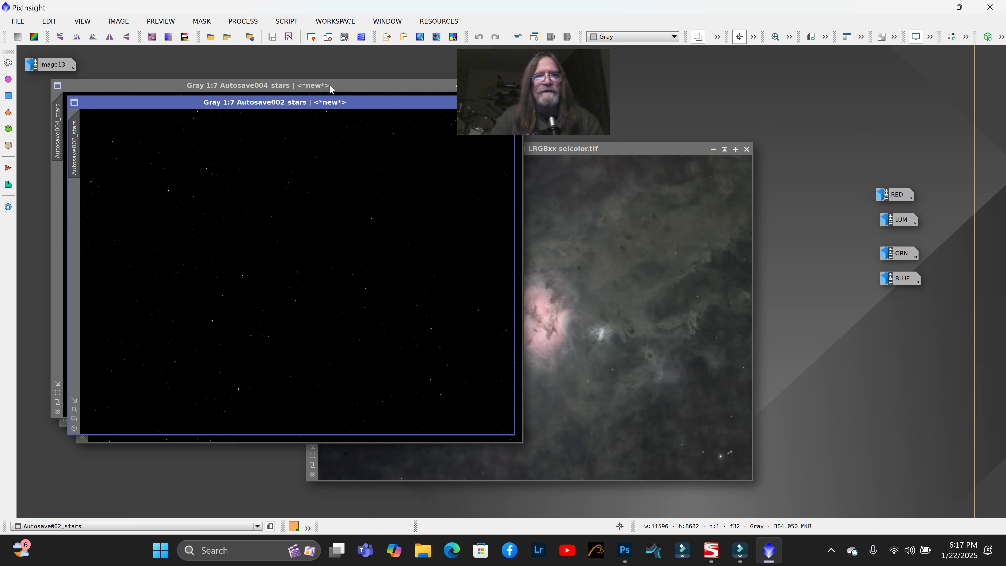
Stretch Autosave002_stars with EZ Soft Stretch at target median 0.20 and expand low 0.05, and move its window clear of the console
left_click(284, 21)
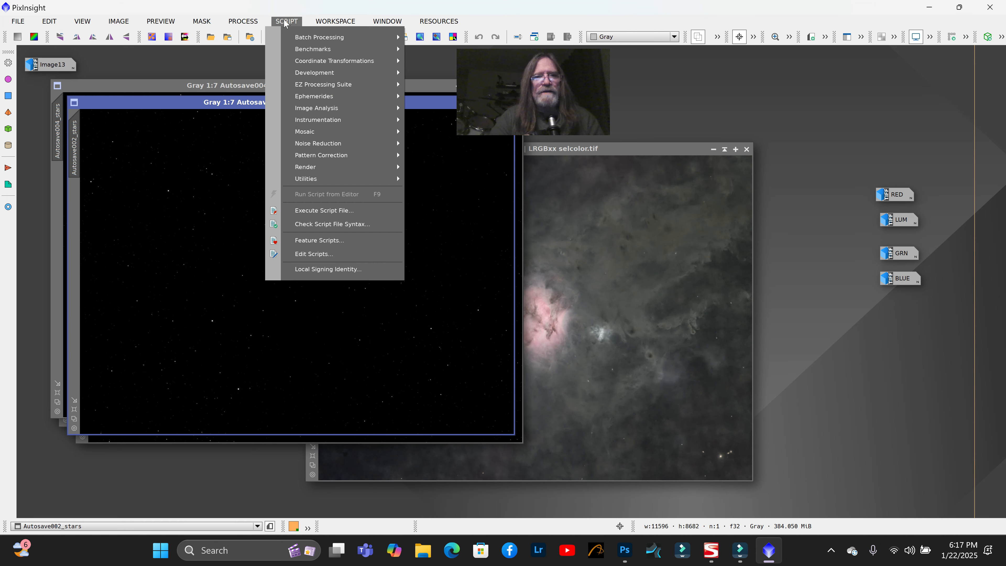
mouse_move(354, 83)
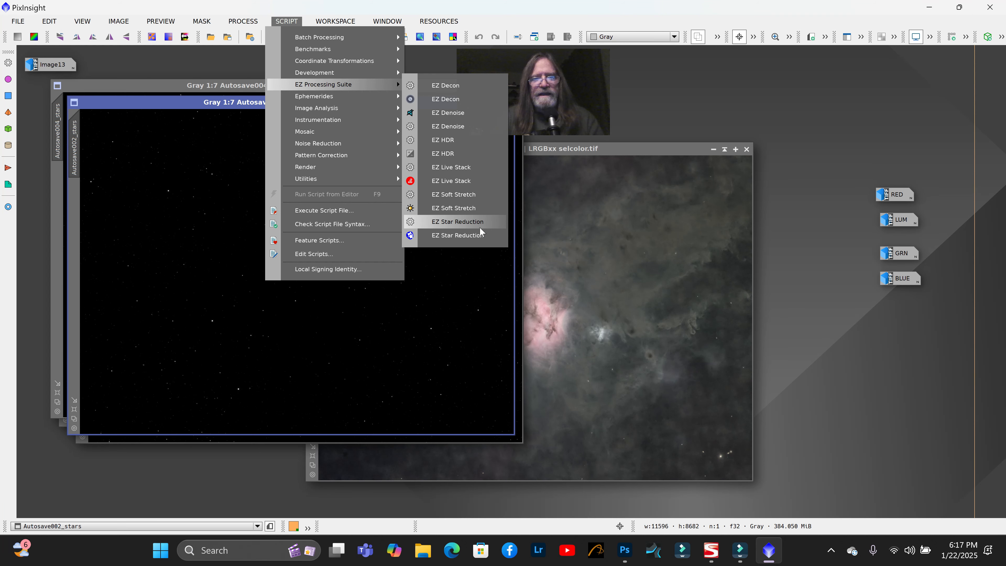
left_click(465, 208)
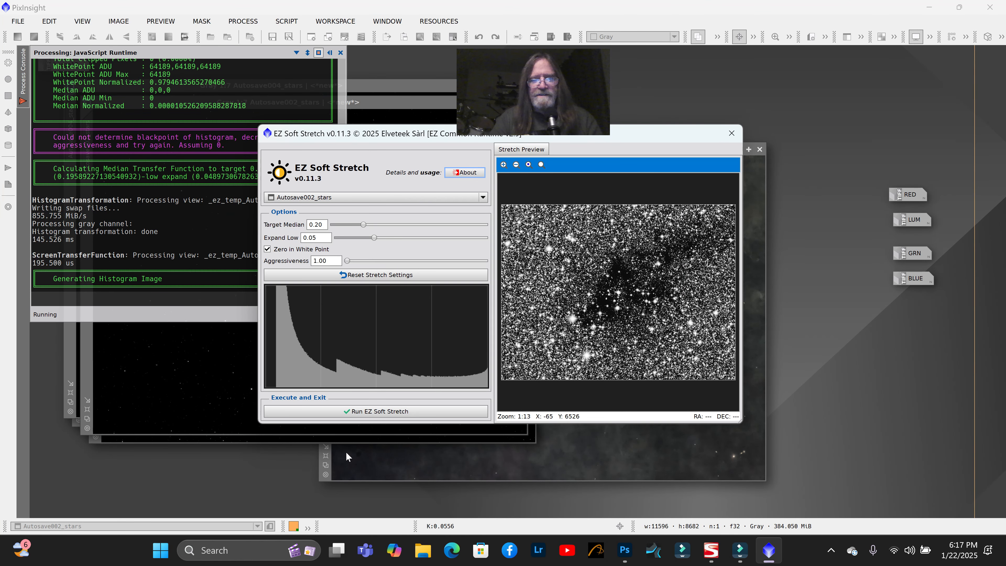
left_click(356, 411)
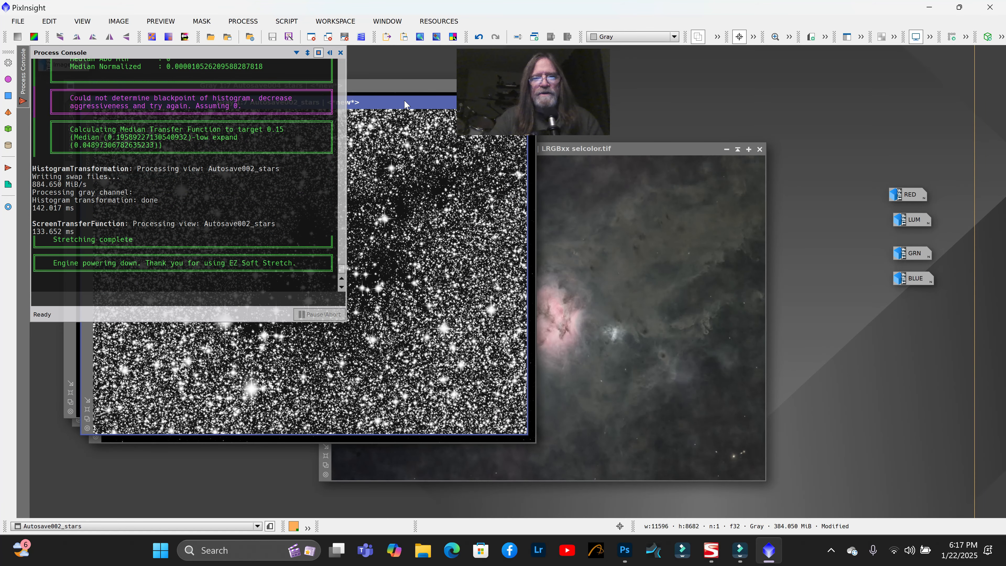
left_click_drag(404, 100, 723, 146)
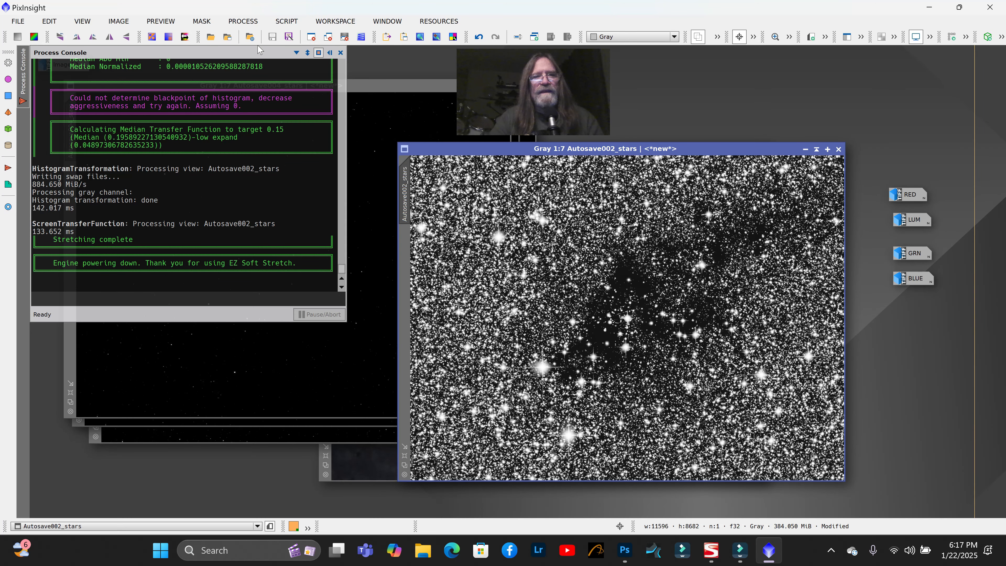
Open HistogramTransformation with its default settings and start a real-time preview of Autosave002_stars
left_click(243, 21)
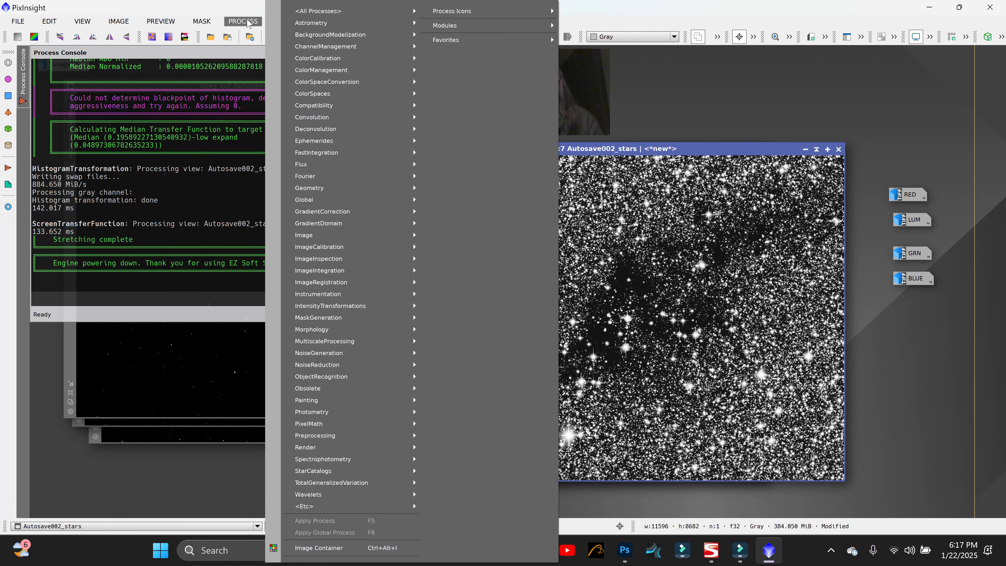
mouse_move(330, 17)
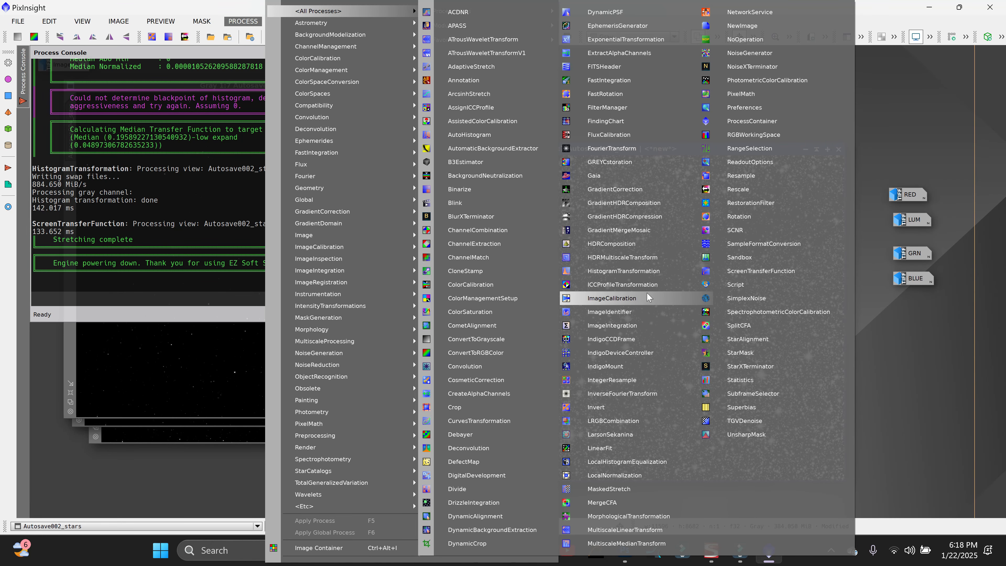
left_click(634, 272)
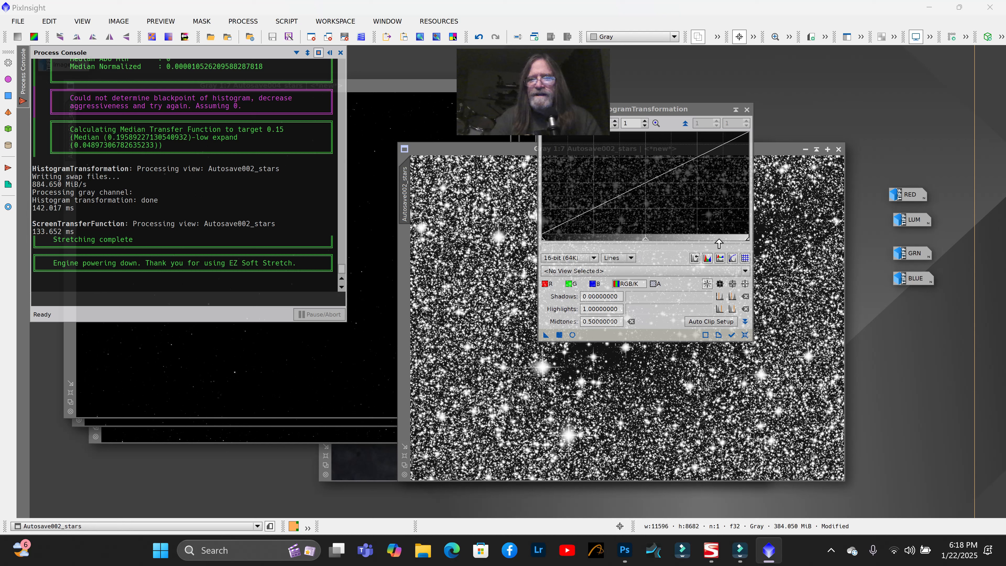
left_click(744, 337)
left_click(512, 156)
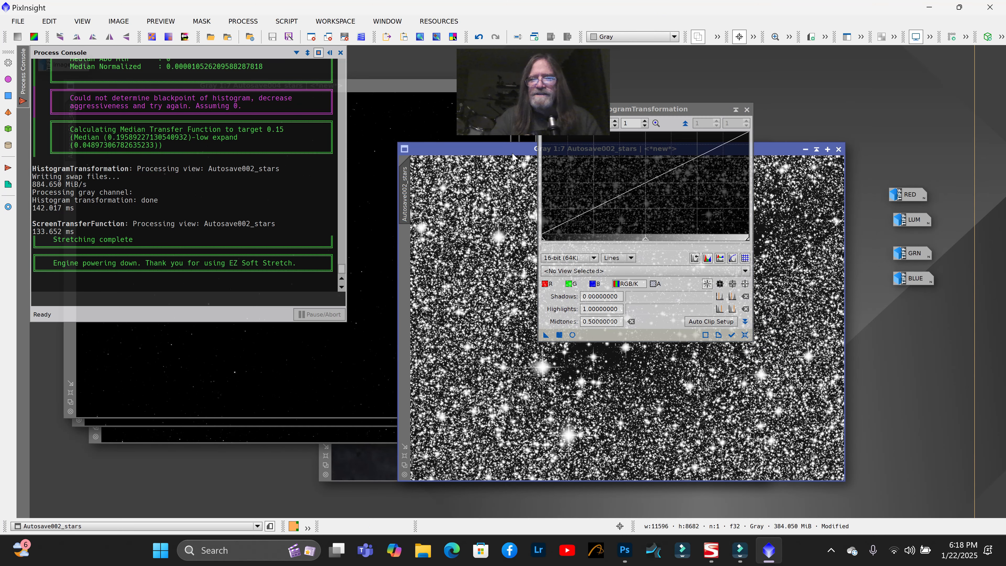
left_click(572, 335)
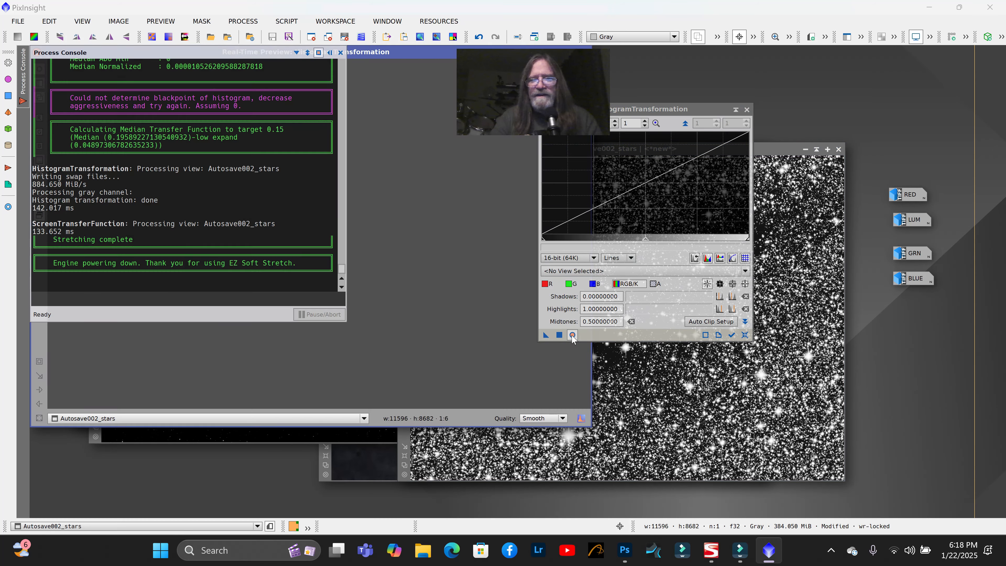
Set the HistogramTransformation midtones to about 0.971 and apply it to Autosave002_stars to tone down the stars
left_click_drag(646, 241, 730, 226)
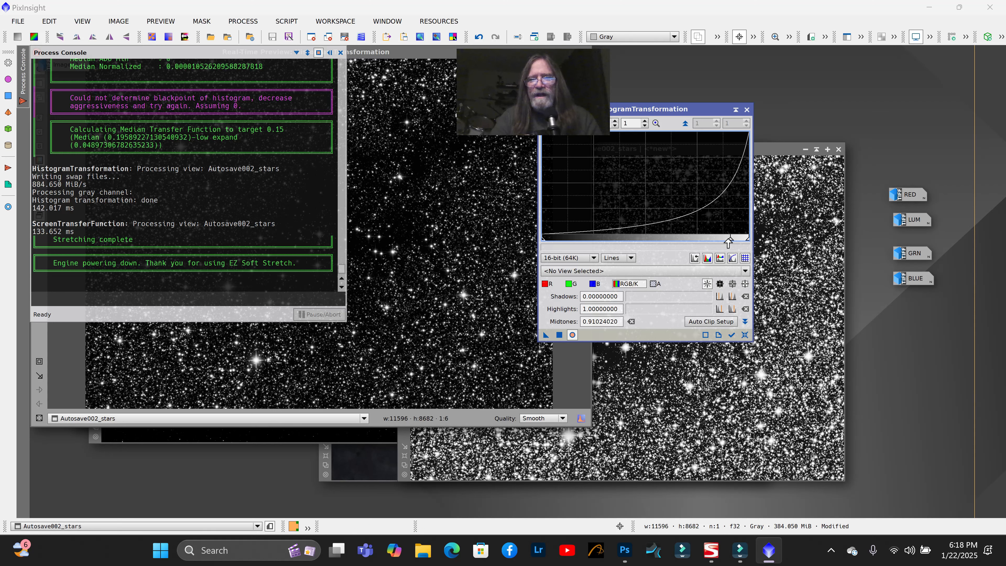
left_click_drag(730, 241, 742, 242)
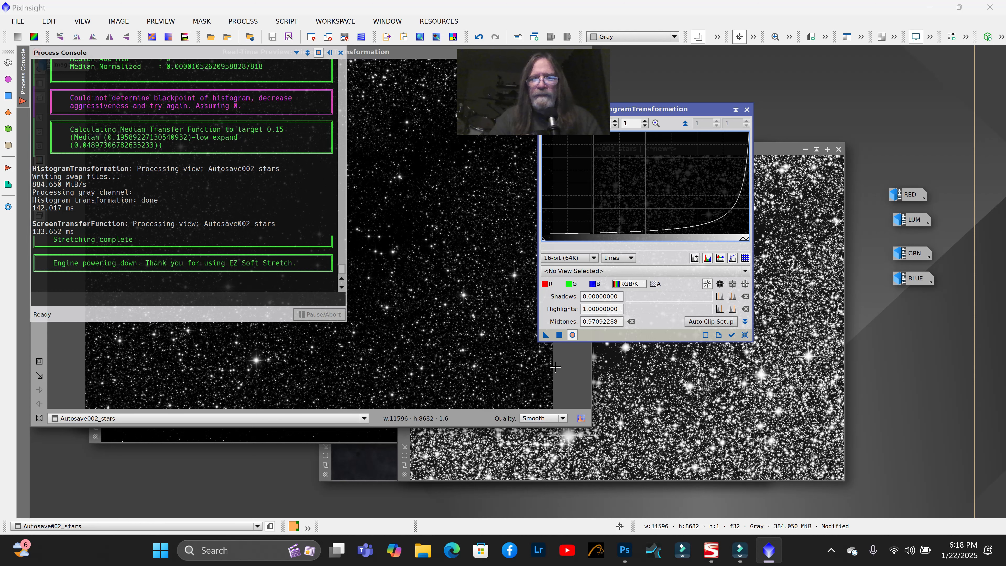
left_click(558, 335)
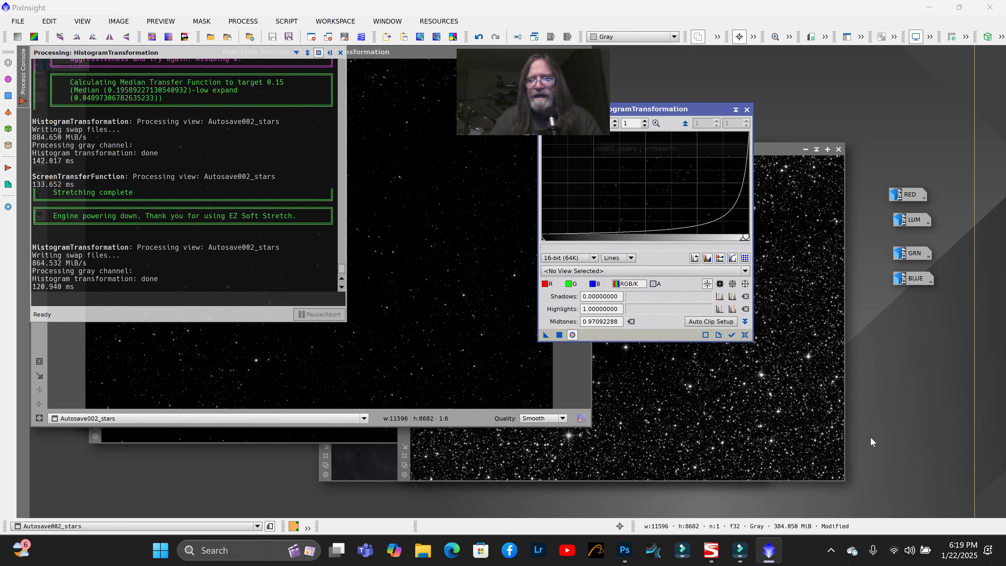
Maximize the HistogramTransformation real-time preview and examine the toned-down stars of Autosave002_stars
left_click(427, 56)
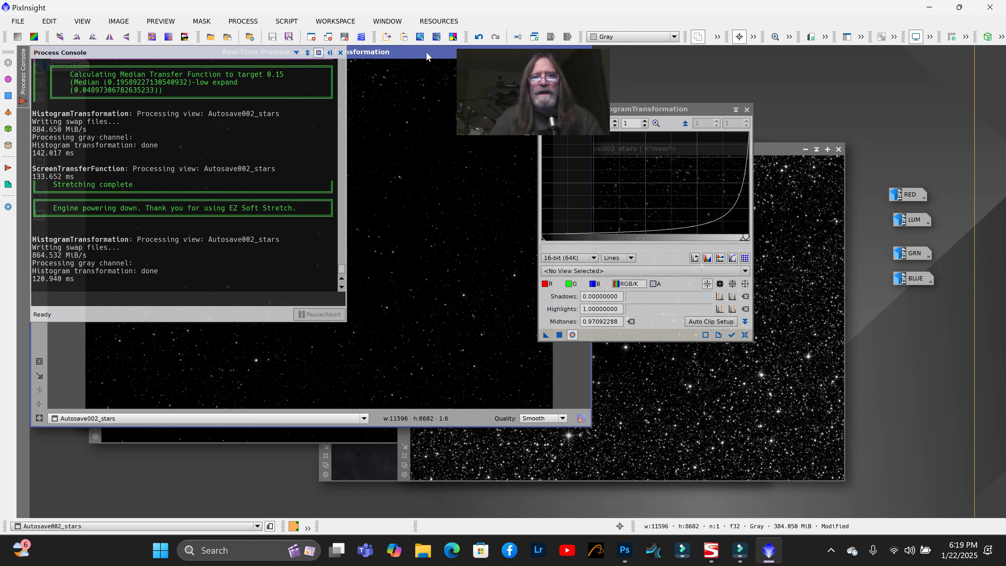
double_click(427, 56)
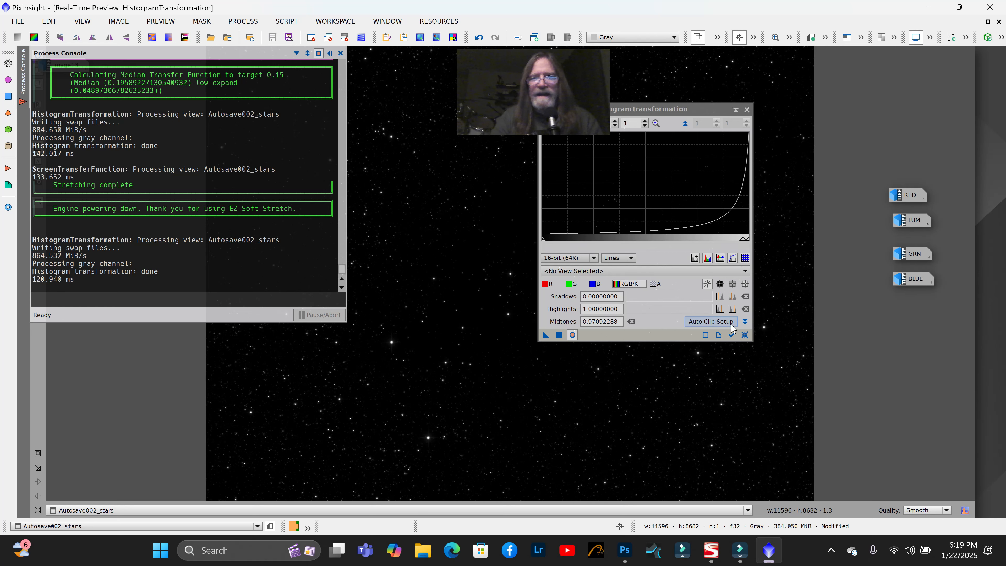
right_click(871, 119)
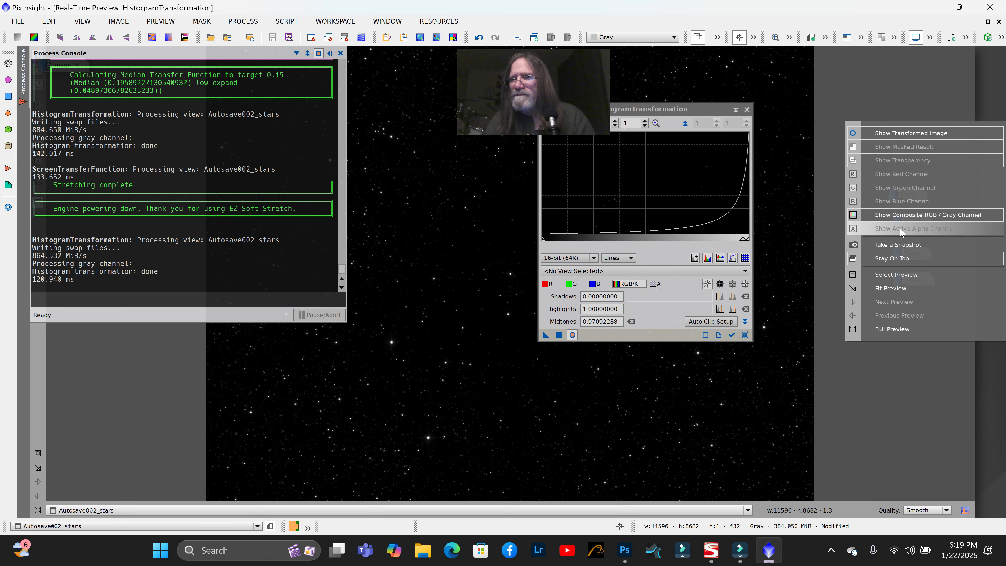
left_click(918, 99)
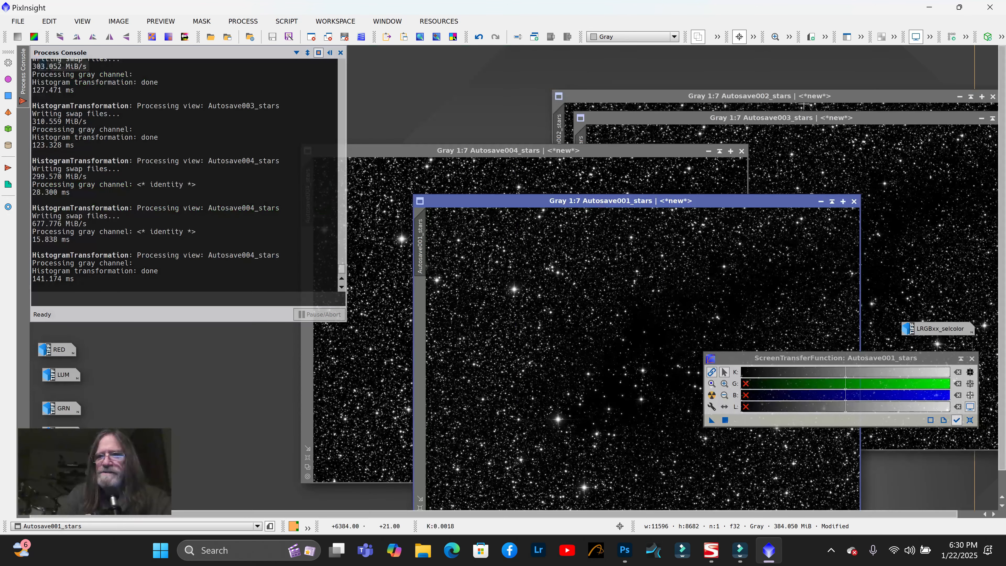
Cascade the four star images in numerical order by moving Autosave002_stars, Autosave003_stars and Autosave004_stars below Autosave001_stars
left_click_drag(802, 97, 686, 232)
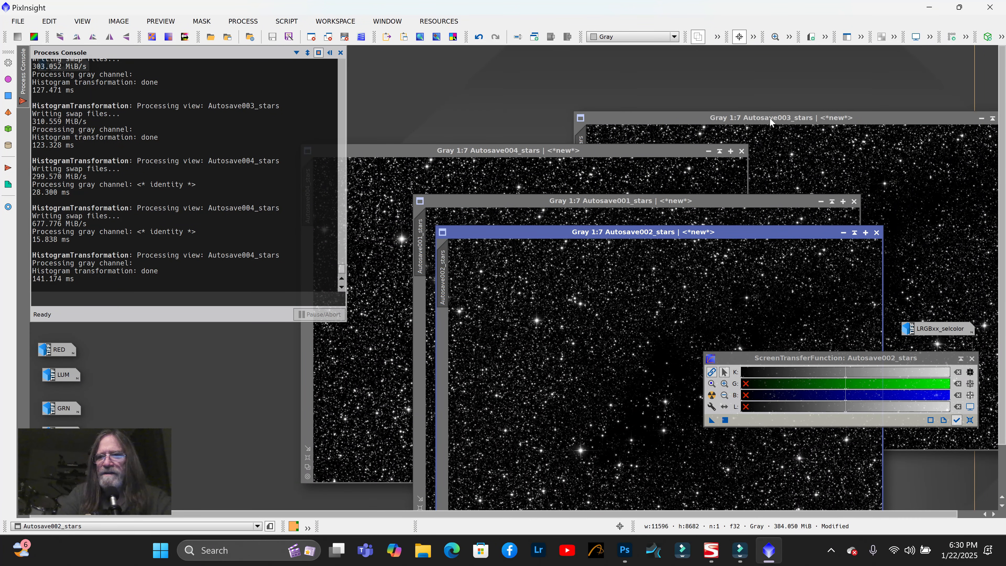
left_click_drag(771, 120, 679, 271)
left_click(590, 154)
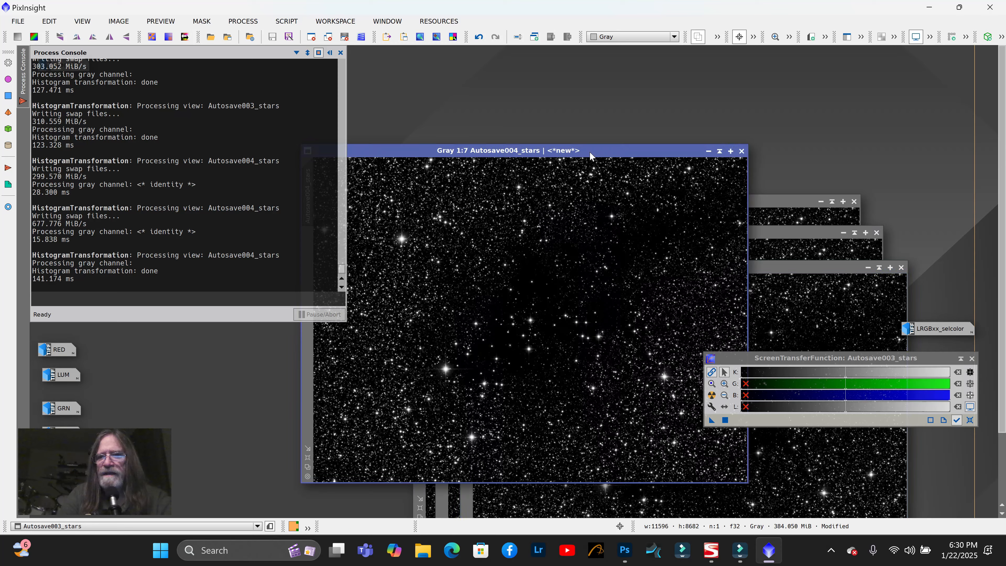
left_click_drag(590, 155, 777, 301)
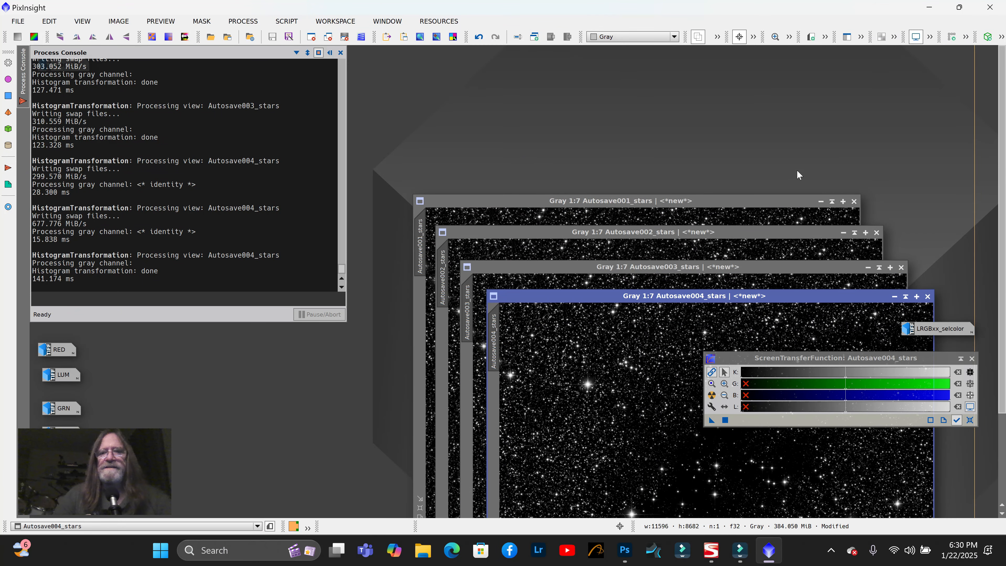
Disable the screen transfer function on Autosave001_stars and move its window up, away from the other star images
left_click(519, 200)
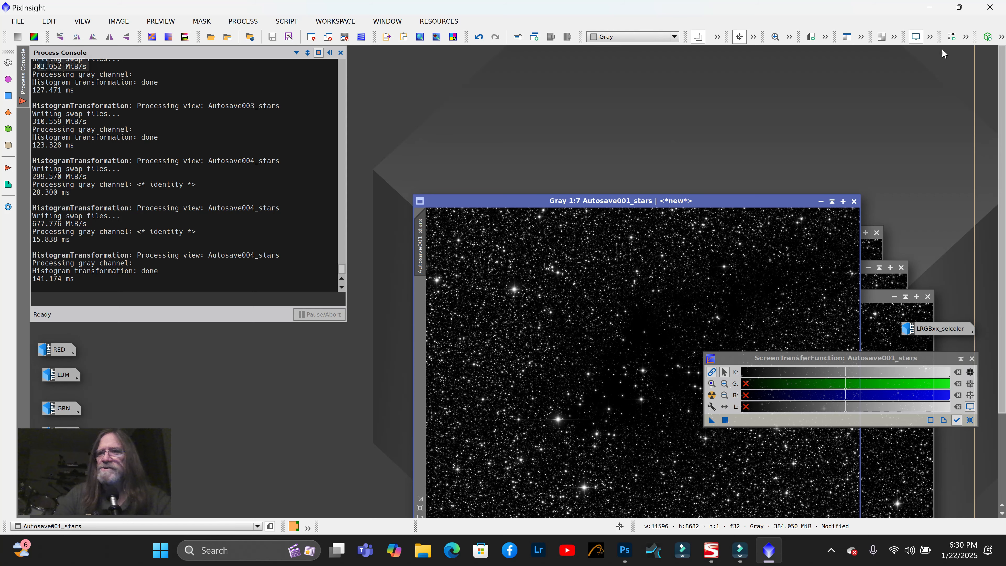
left_click(929, 36)
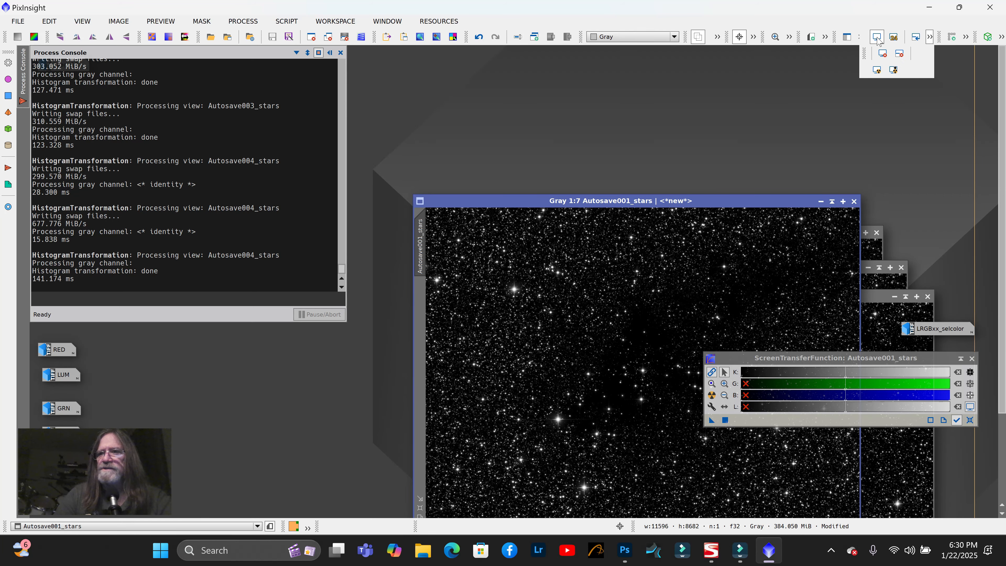
left_click(877, 38)
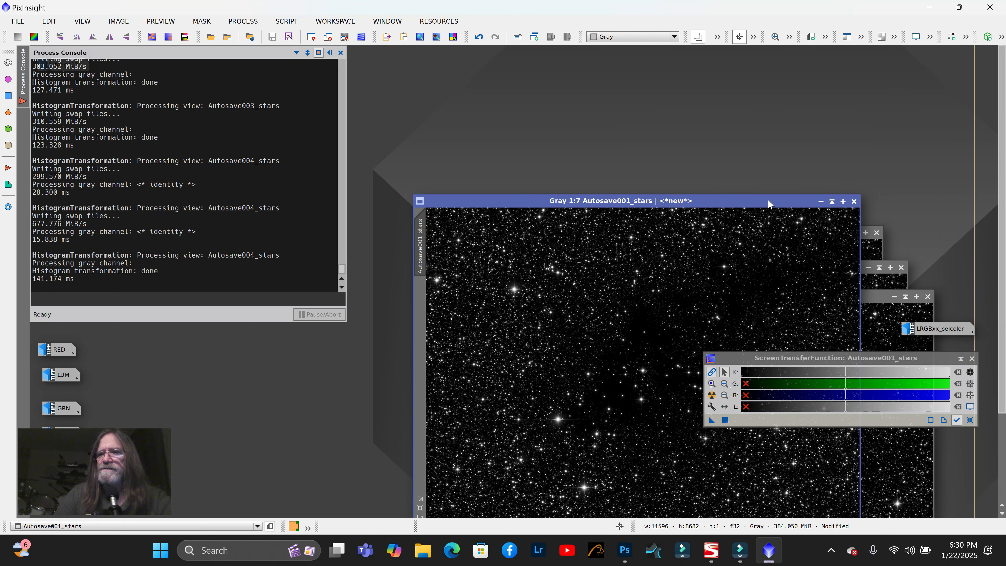
left_click_drag(768, 203, 633, 99)
Toggle the screen transfer function on Autosave002_stars and cascade its window just below Autosave001_stars
left_click(785, 234)
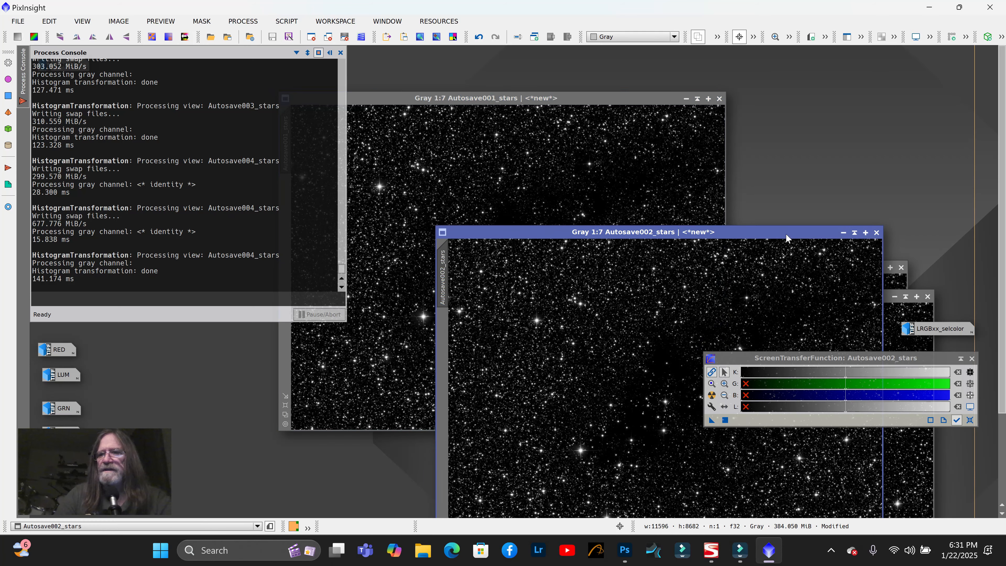
left_click(929, 37)
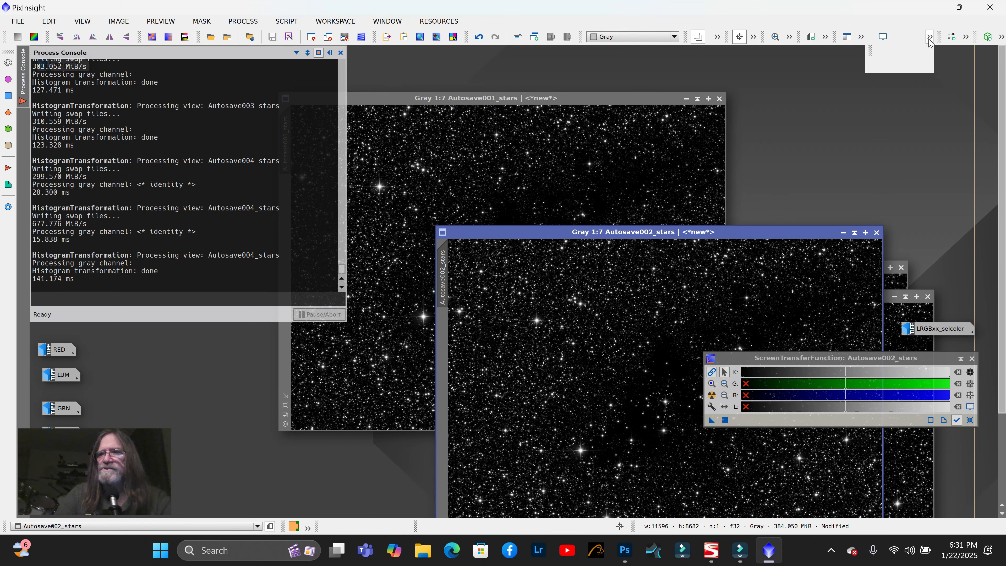
left_click(881, 55)
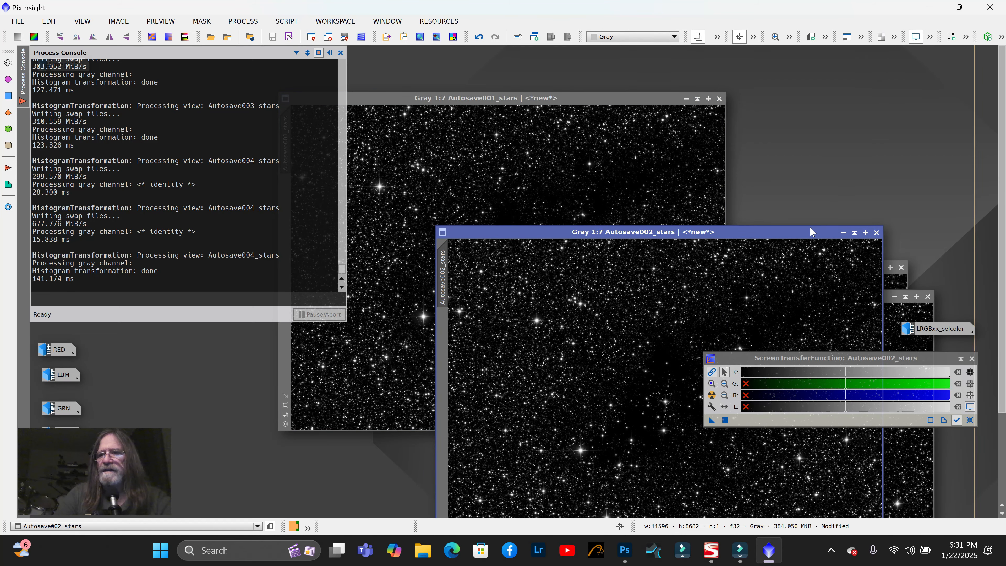
left_click_drag(788, 232, 663, 131)
Disable the screen transfer function on Autosave003_stars and cascade its window just below Autosave002_stars
left_click(833, 268)
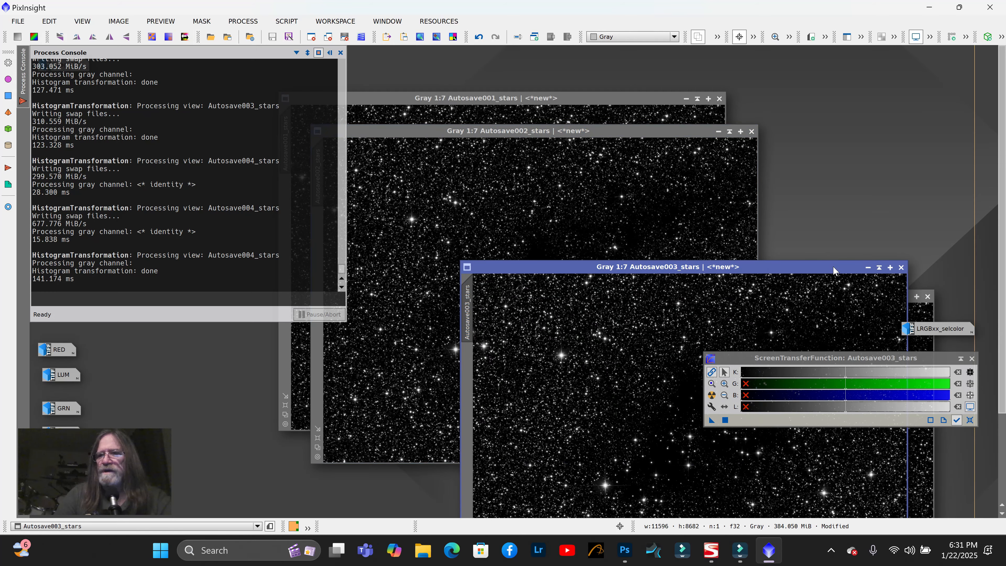
left_click(929, 41)
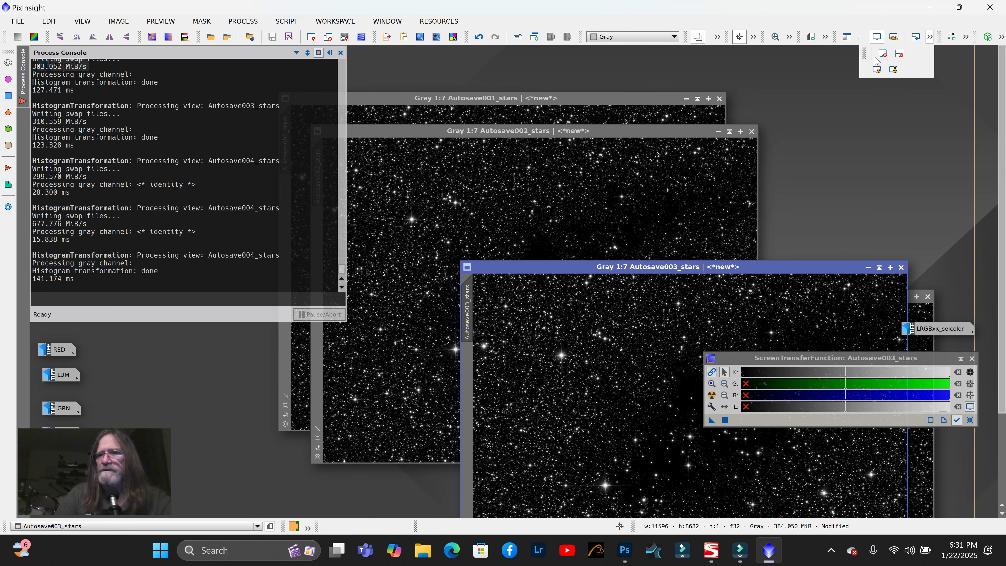
left_click(875, 38)
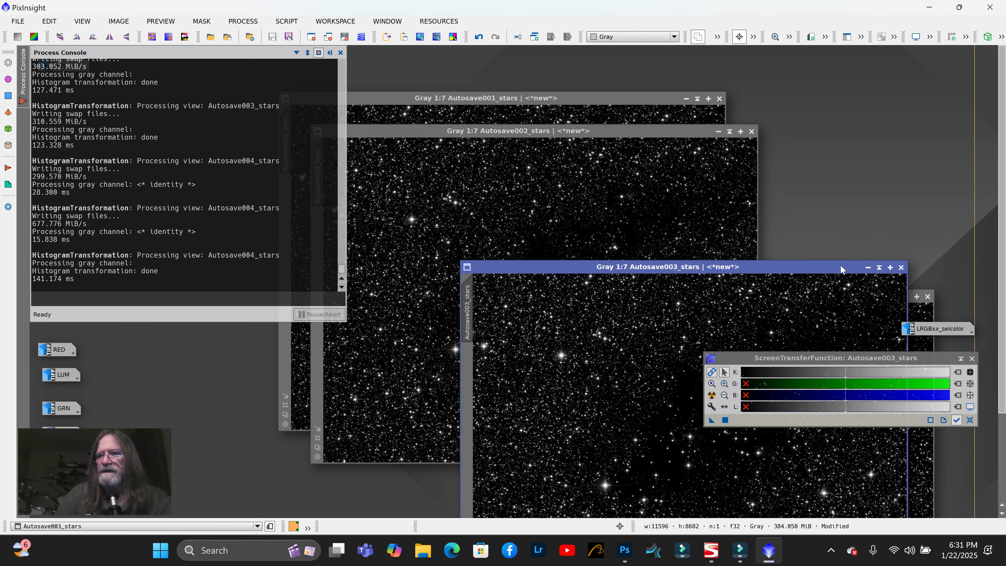
left_click_drag(837, 268, 744, 154)
Move Autosave004_stars to the end of the cascade, disable its screen transfer function, and keep it as the active image
left_click_drag(858, 298, 826, 189)
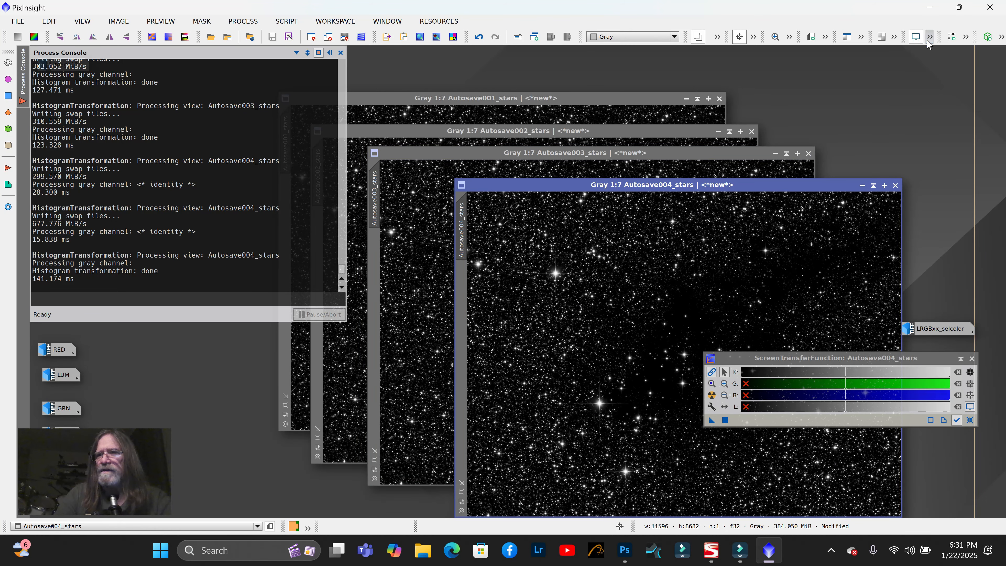
left_click(928, 40)
left_click(876, 37)
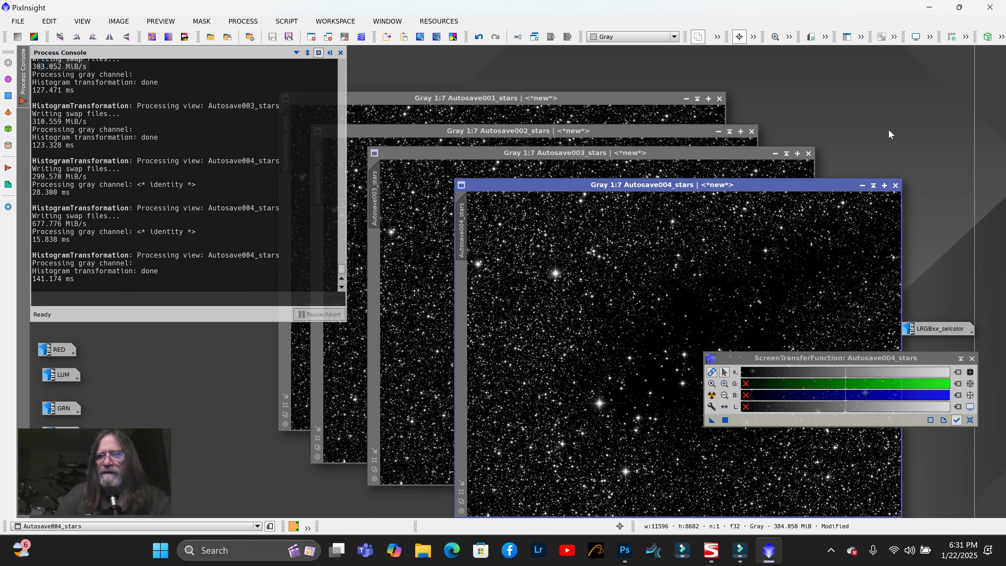
right_click(522, 185)
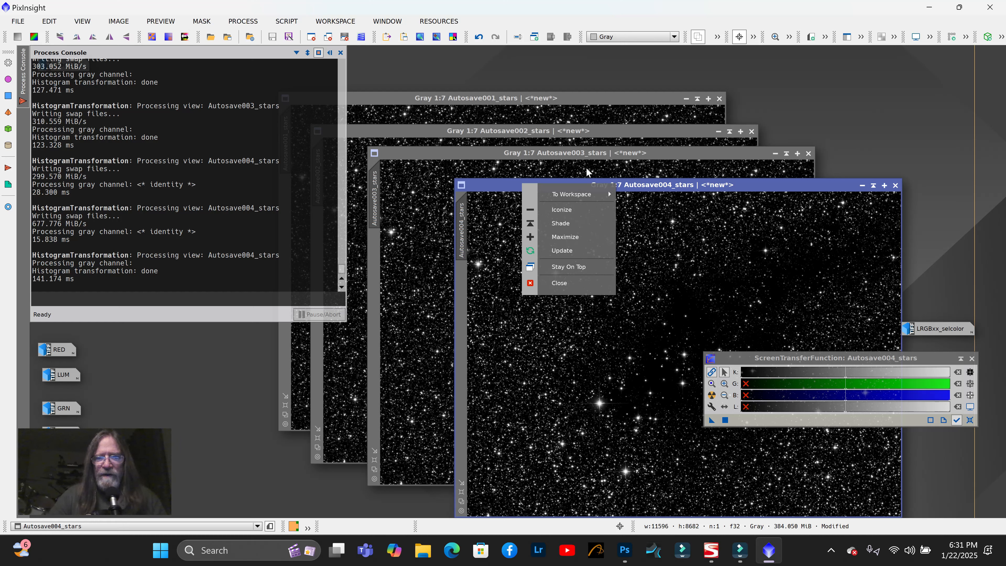
left_click(491, 187)
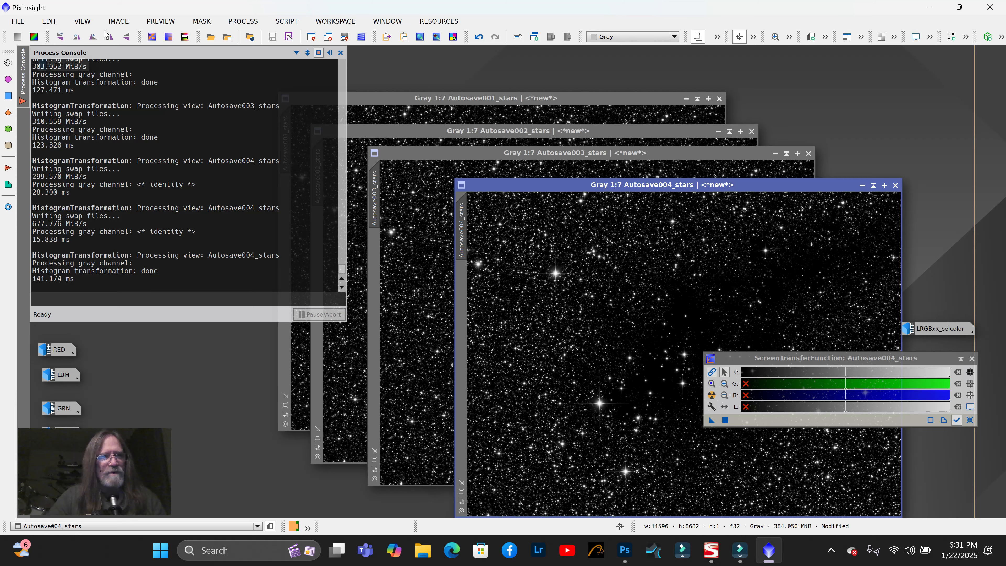
Save Autosave004_stars in the Cocoon folder as the 16-bit unsigned integer TIFF "Autosave004_stars tops" and minimize its window
left_click(18, 21)
left_click(76, 130)
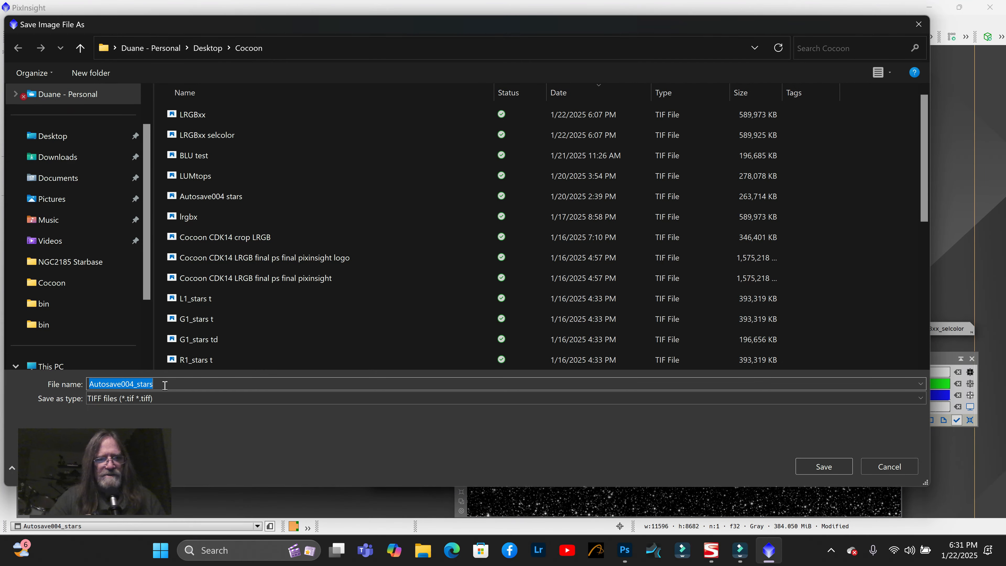
left_click(166, 388)
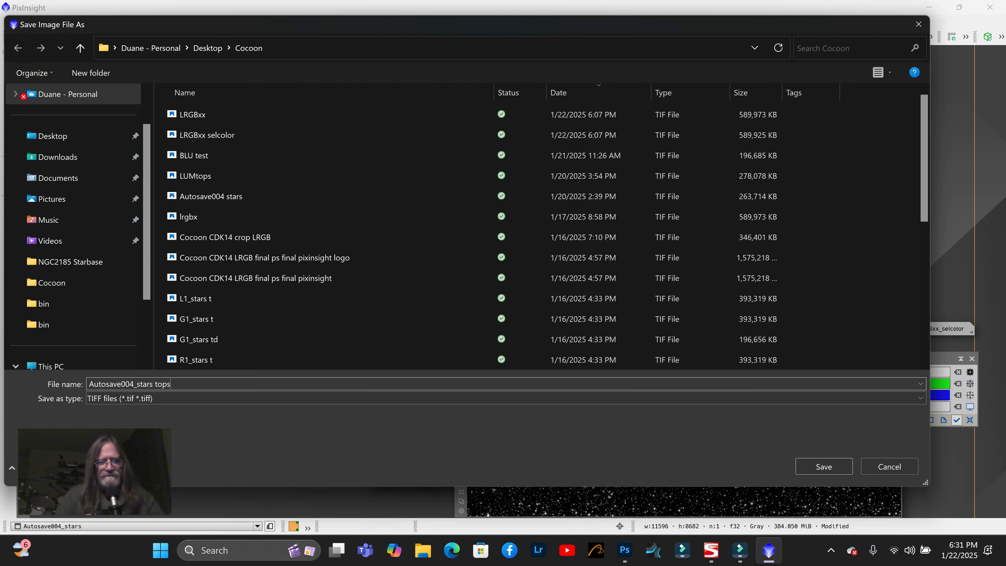
left_click(800, 471)
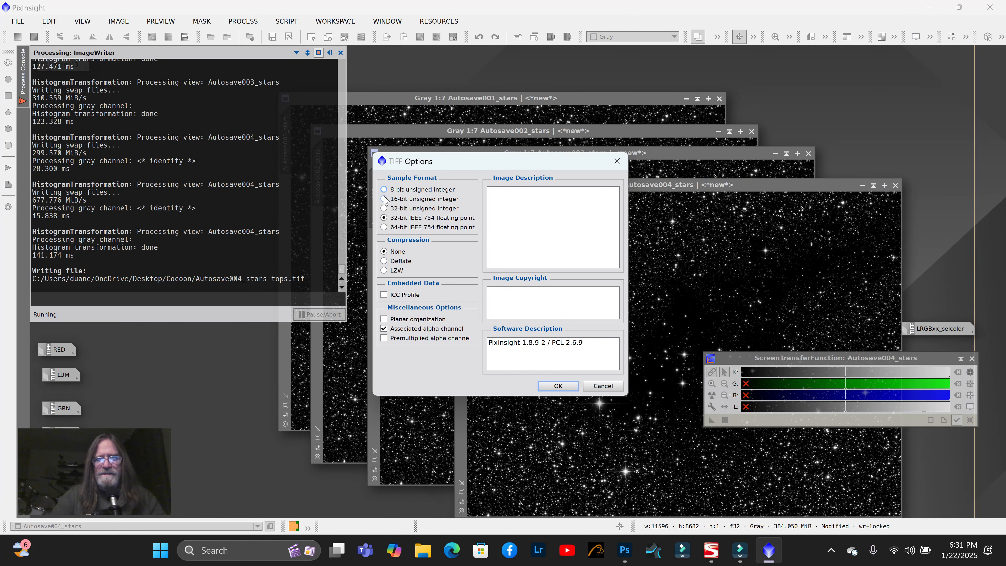
left_click(573, 384)
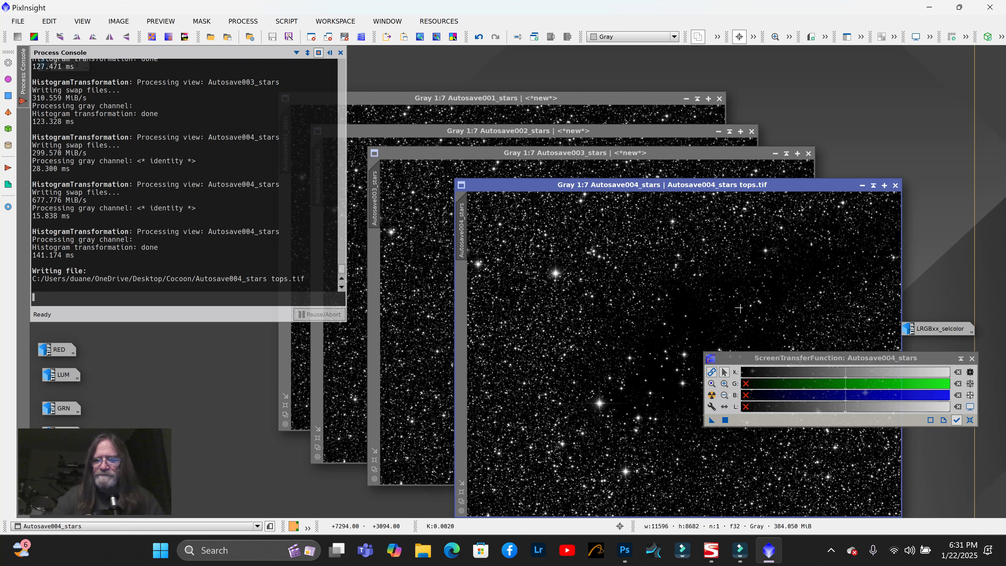
left_click(862, 185)
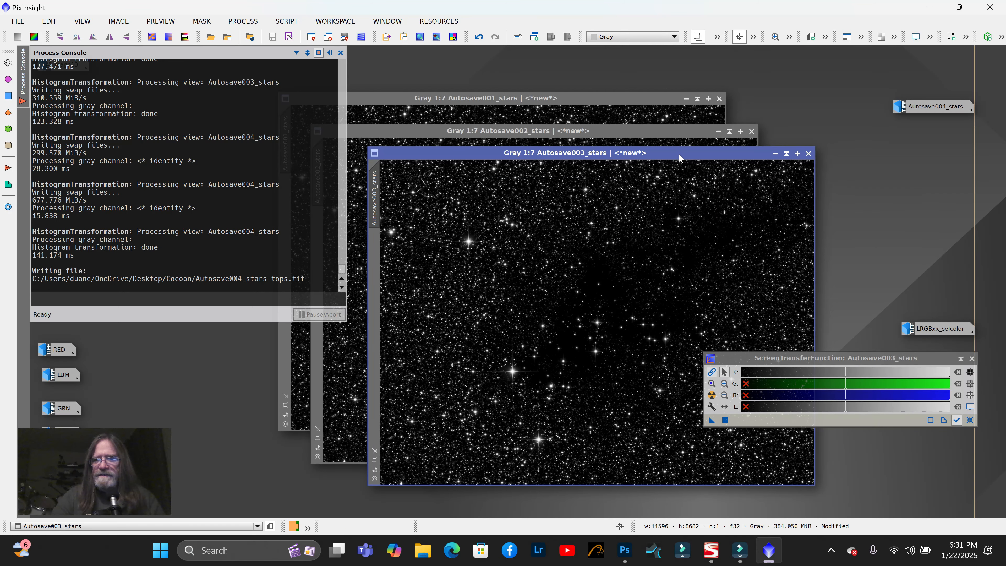
Save Autosave003_stars as the 16-bit unsigned integer TIFF "Autosave003_stars tops" in the Cocoon folder and minimize its window
left_click(18, 25)
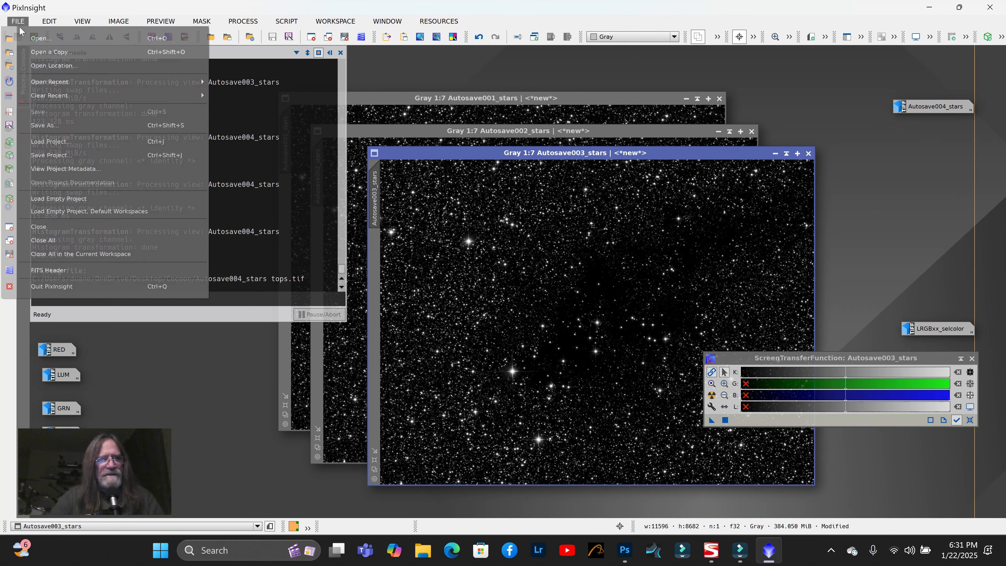
left_click(65, 126)
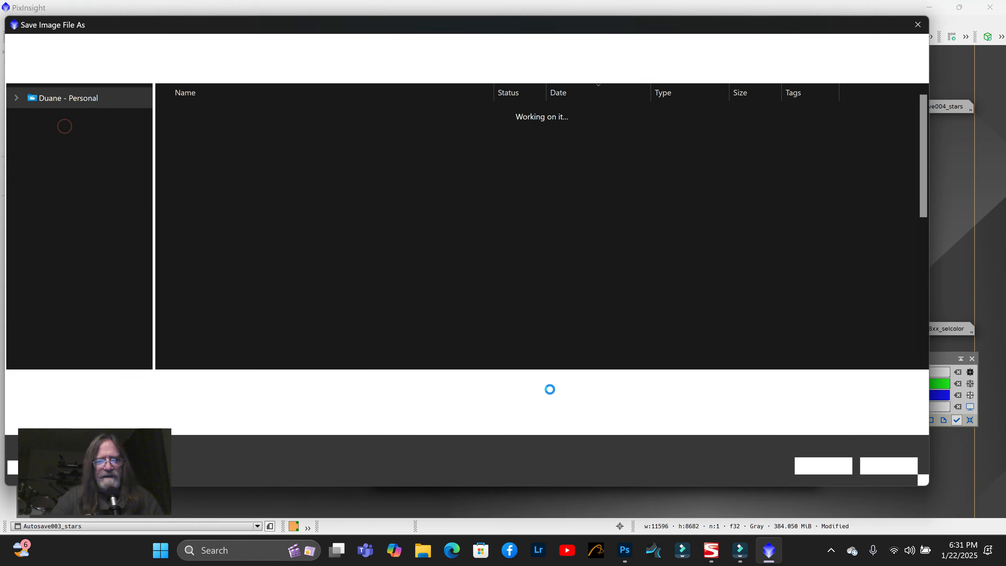
left_click(173, 380)
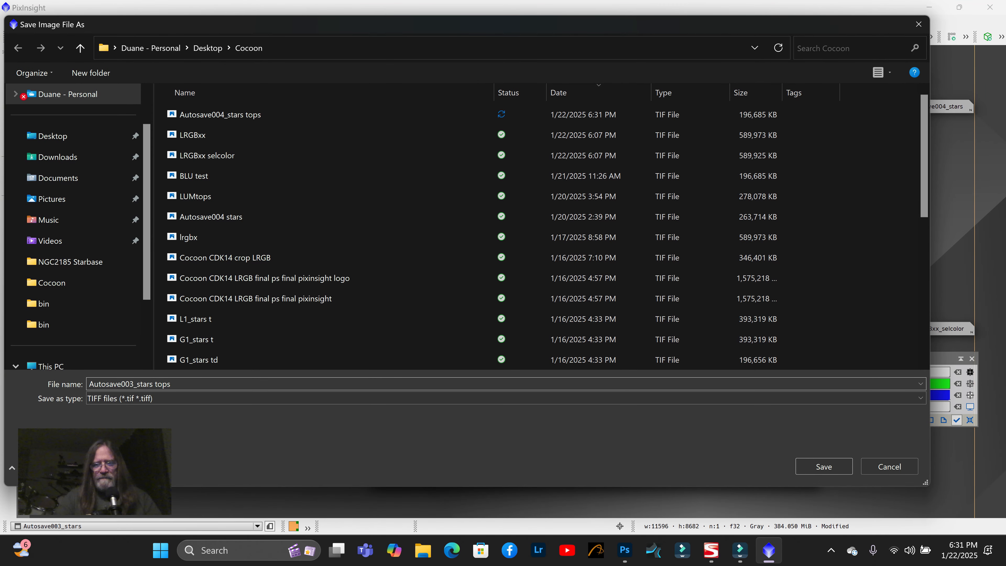
left_click(813, 463)
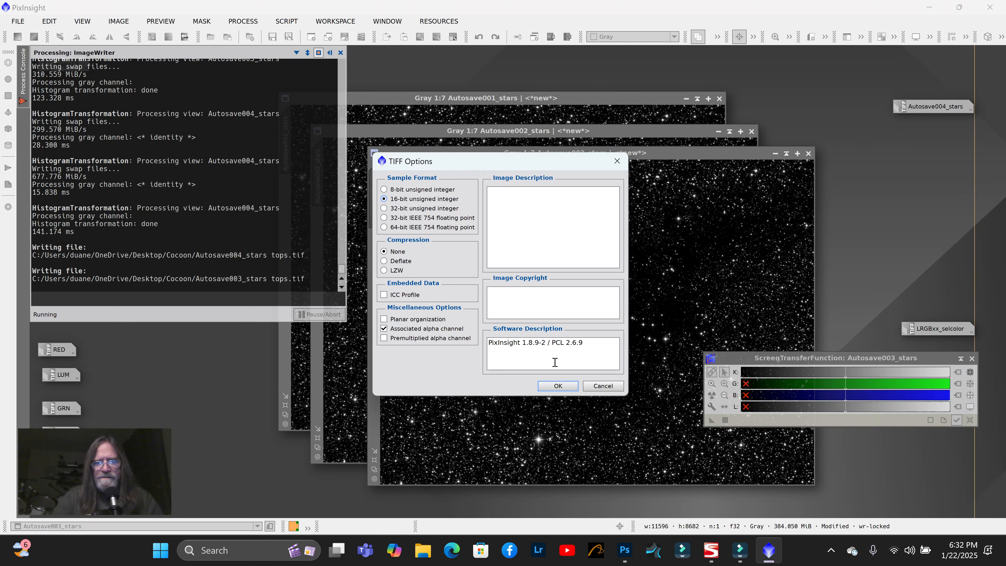
left_click(570, 386)
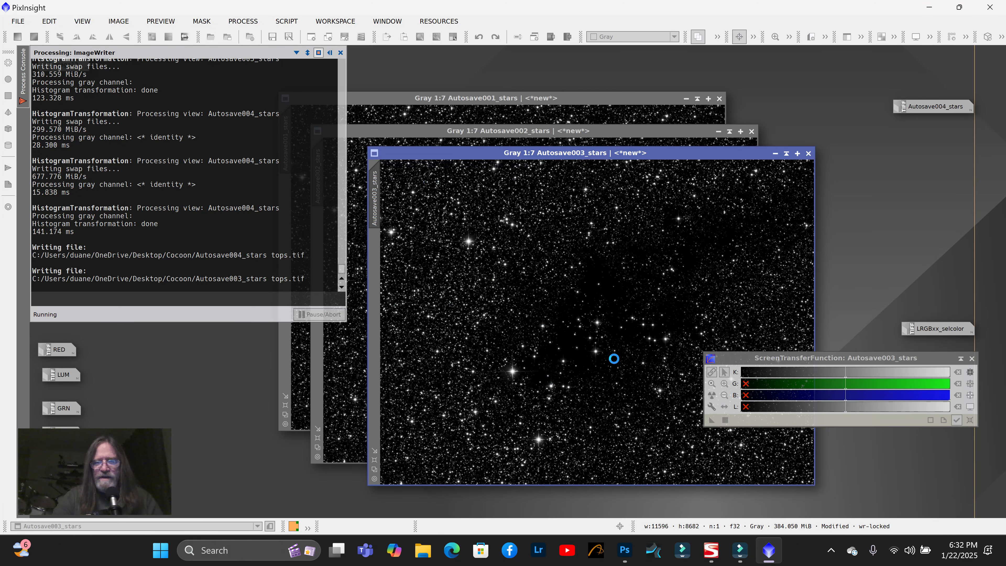
left_click(775, 153)
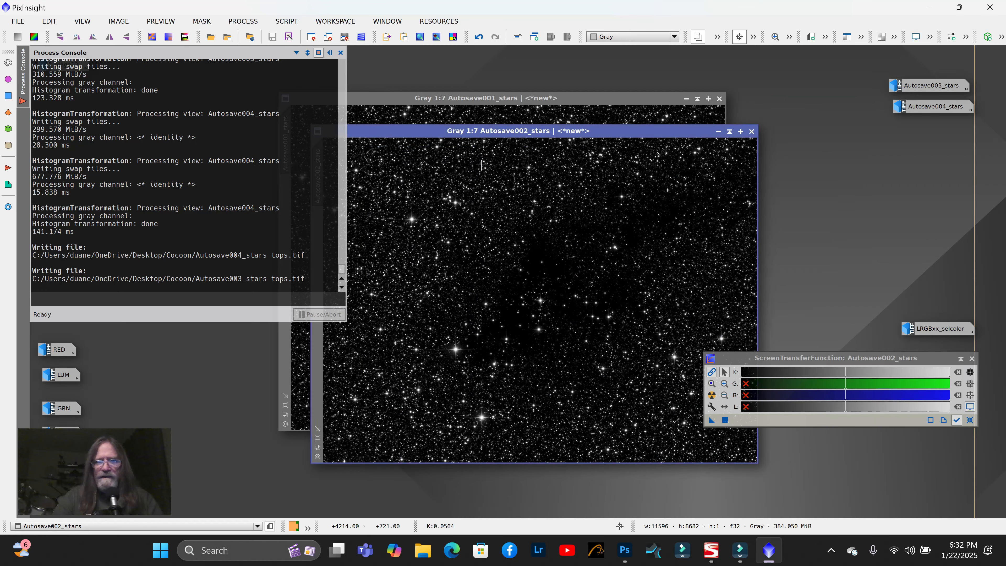
Save Autosave002_stars as the 16-bit unsigned integer TIFF "Autosave002_stars tops" in the Cocoon folder and minimize its window
left_click(18, 21)
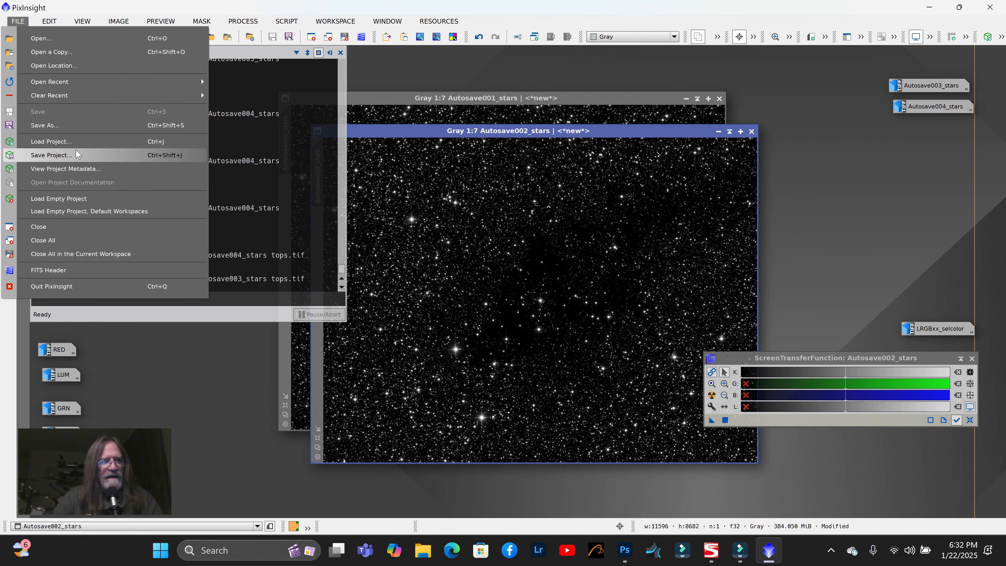
left_click(65, 127)
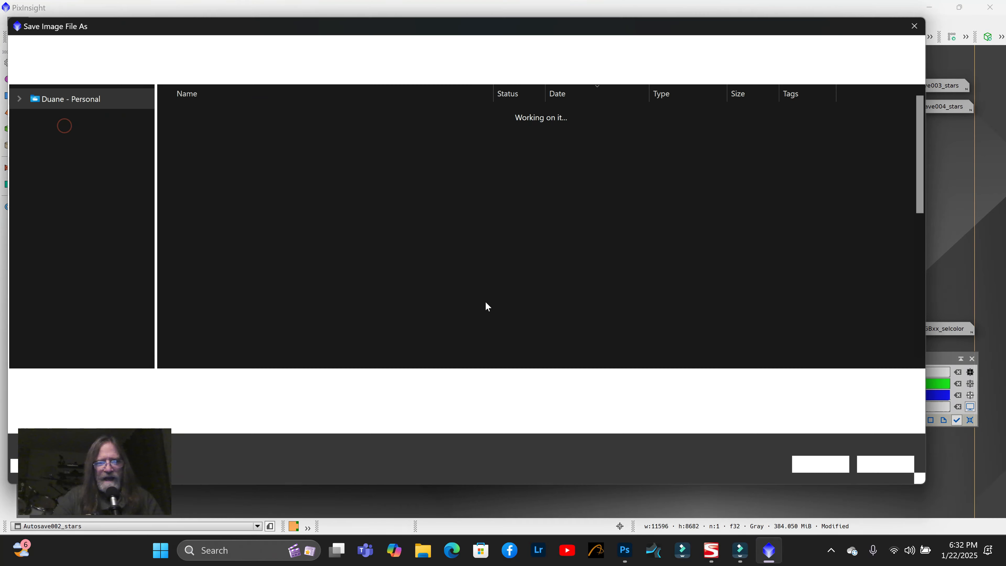
left_click(159, 383)
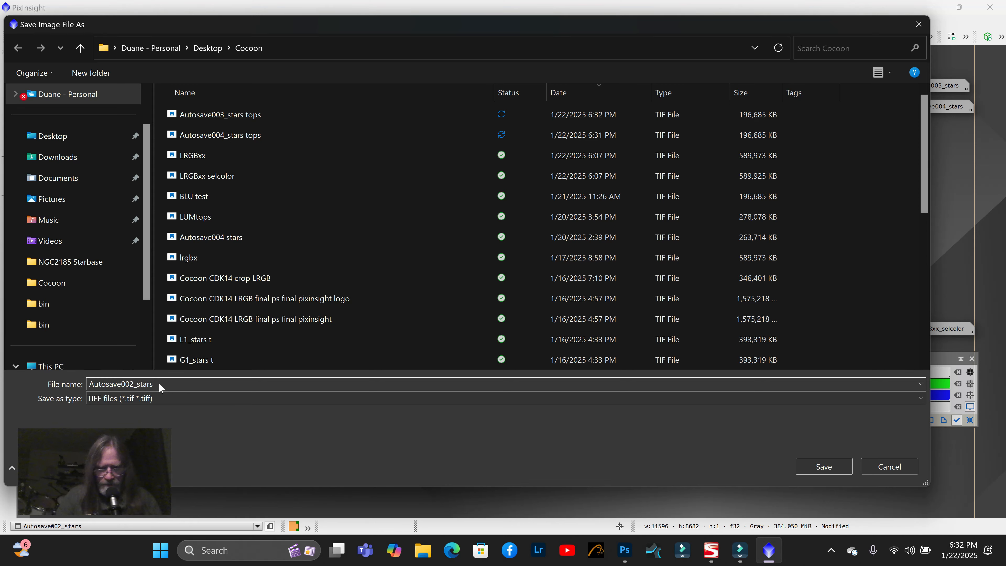
type("tops")
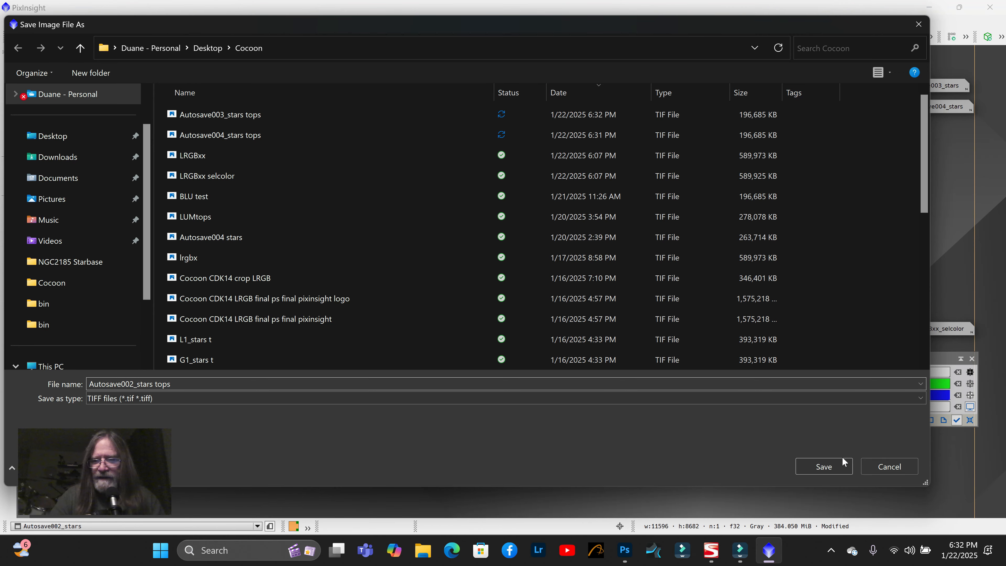
left_click(823, 467)
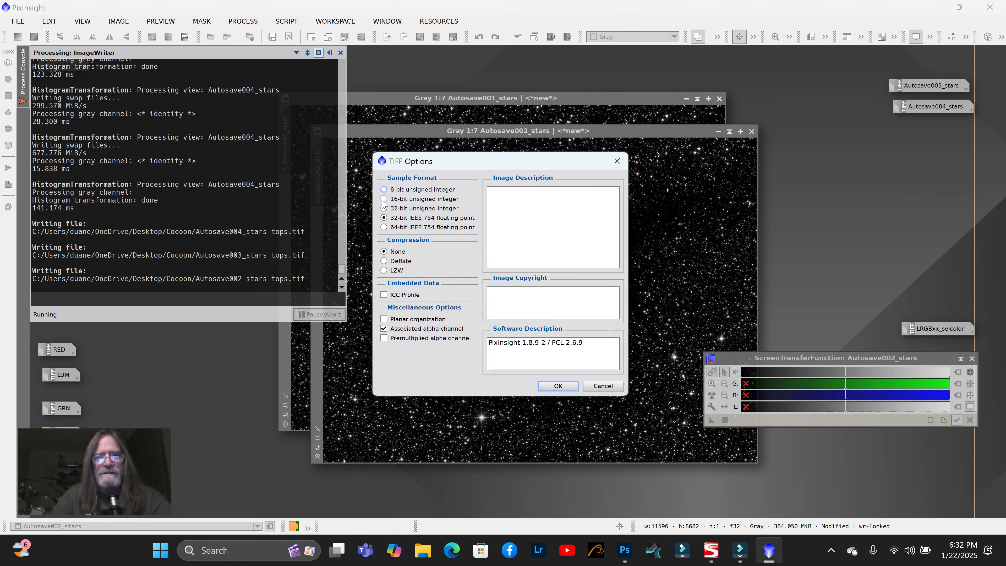
left_click(559, 385)
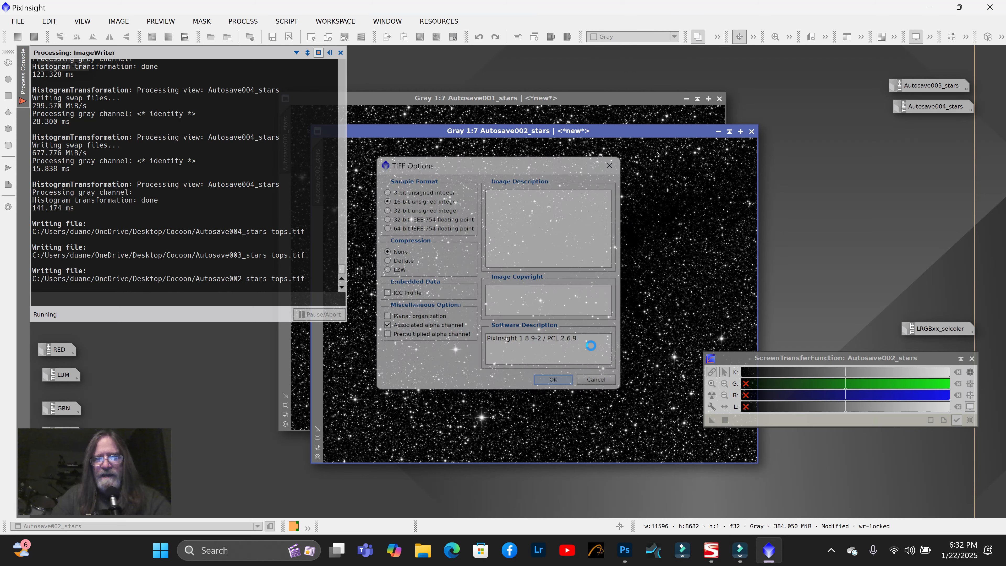
left_click(719, 132)
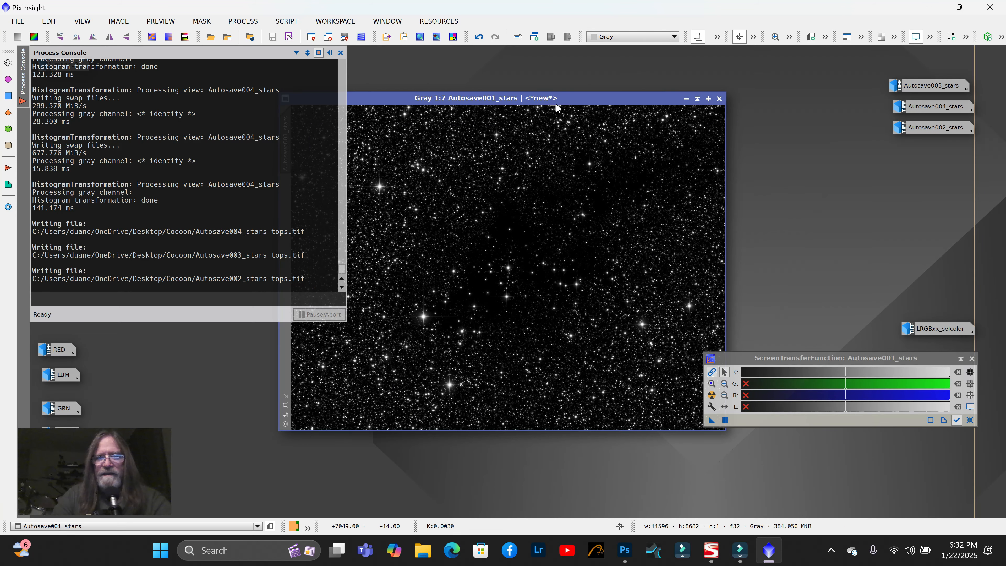
Save Autosave001_stars as the 16-bit unsigned integer TIFF "Autosave001_stars tops" in the Cocoon folder
left_click(18, 21)
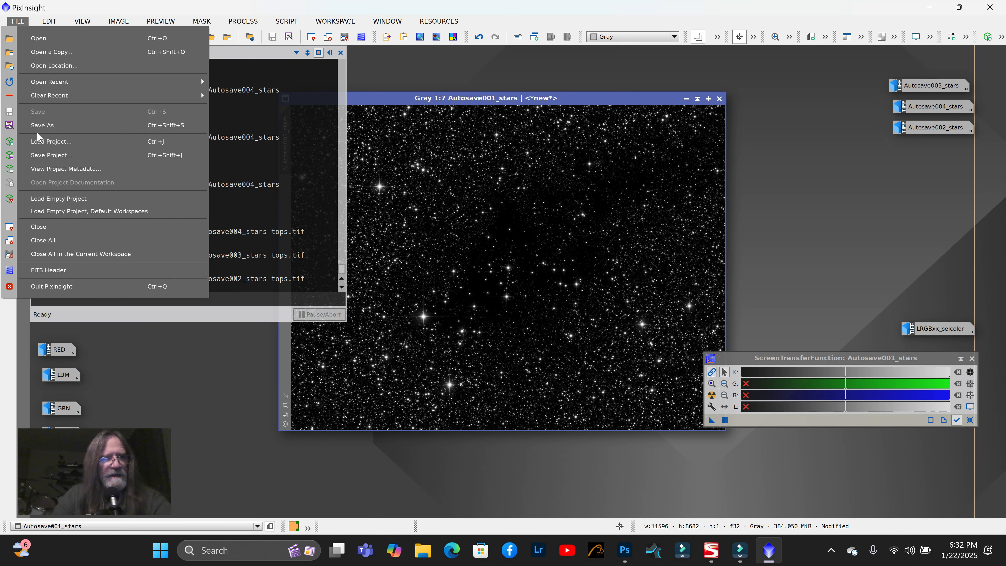
left_click(42, 126)
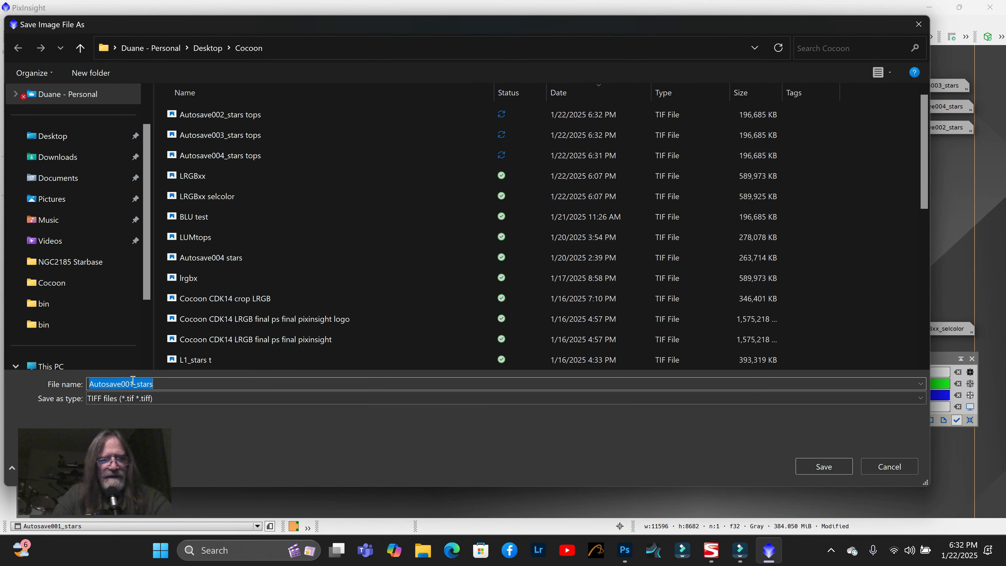
left_click(156, 383)
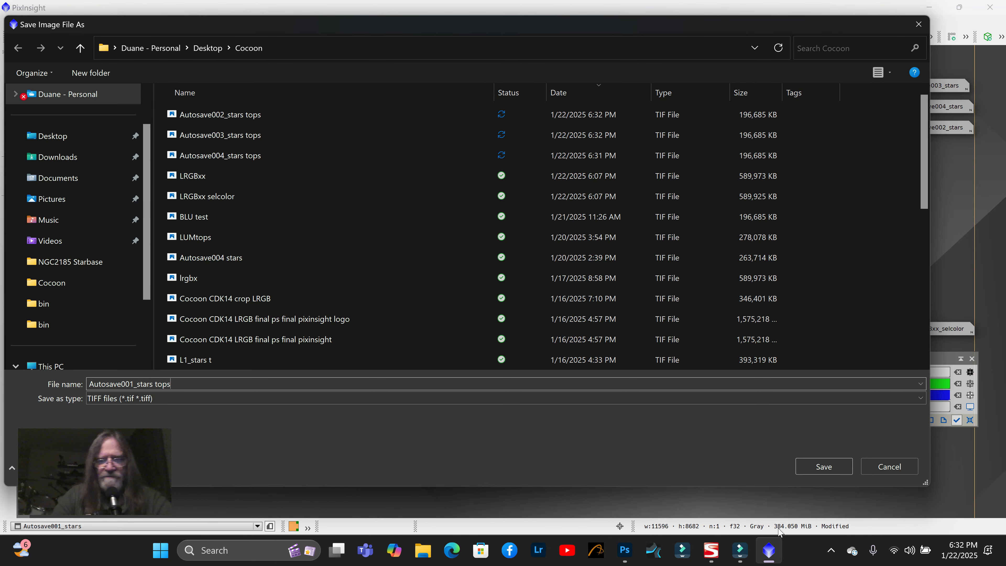
left_click(822, 466)
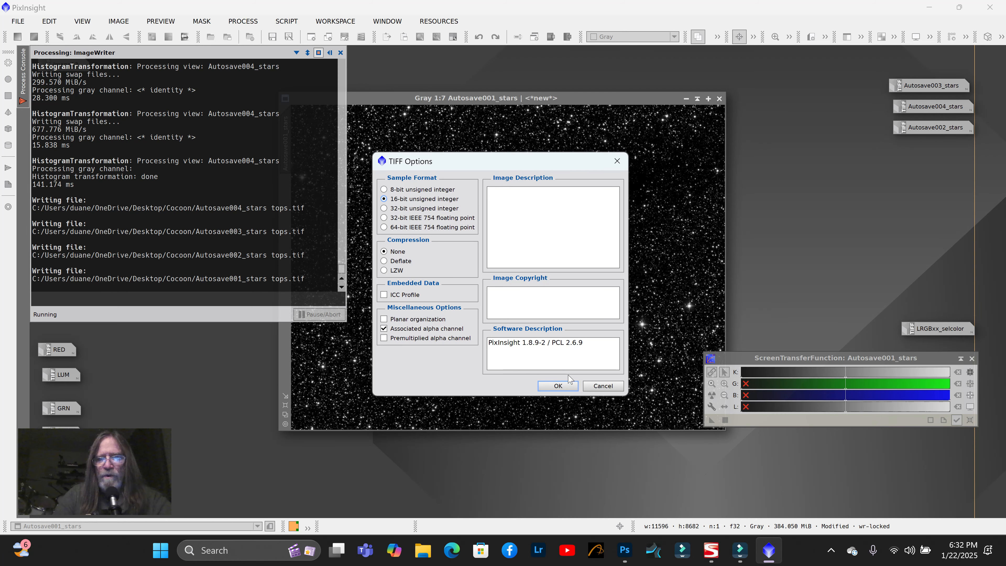
left_click(556, 384)
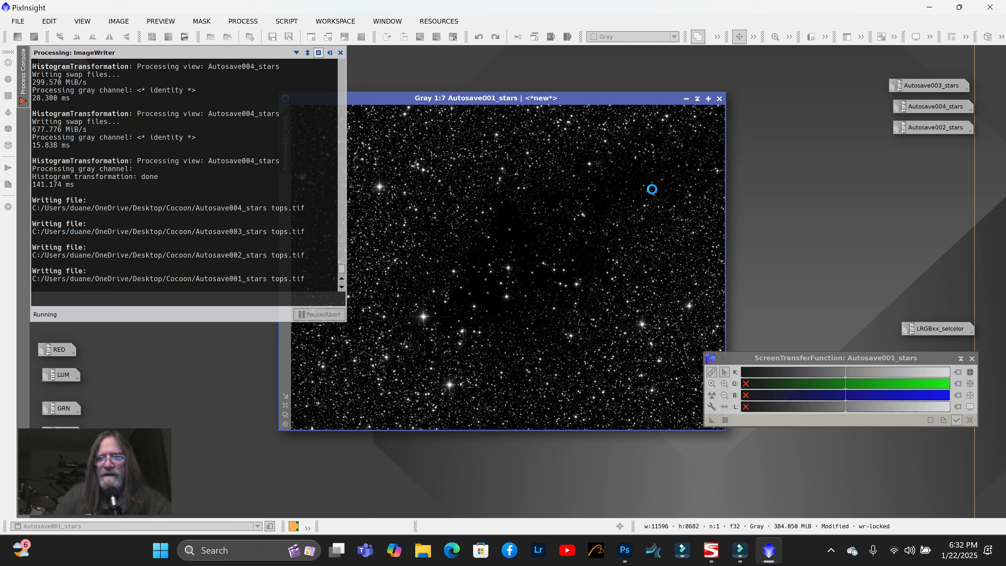
Minimize Autosave001_stars and move all four minimized star images together beside the RED, LUM and GRN icons
left_click(686, 99)
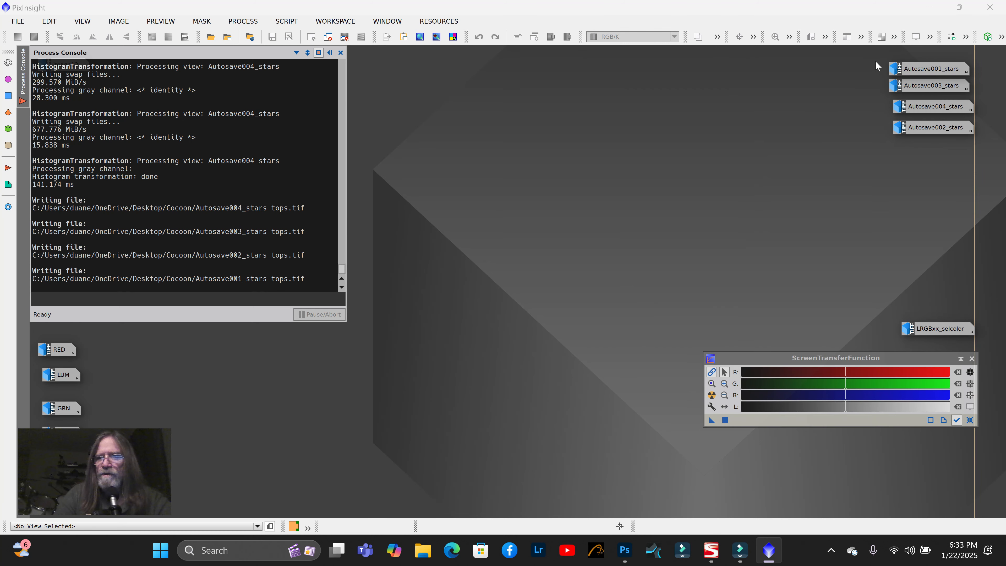
left_click_drag(870, 50, 999, 160)
left_click_drag(895, 86, 99, 366)
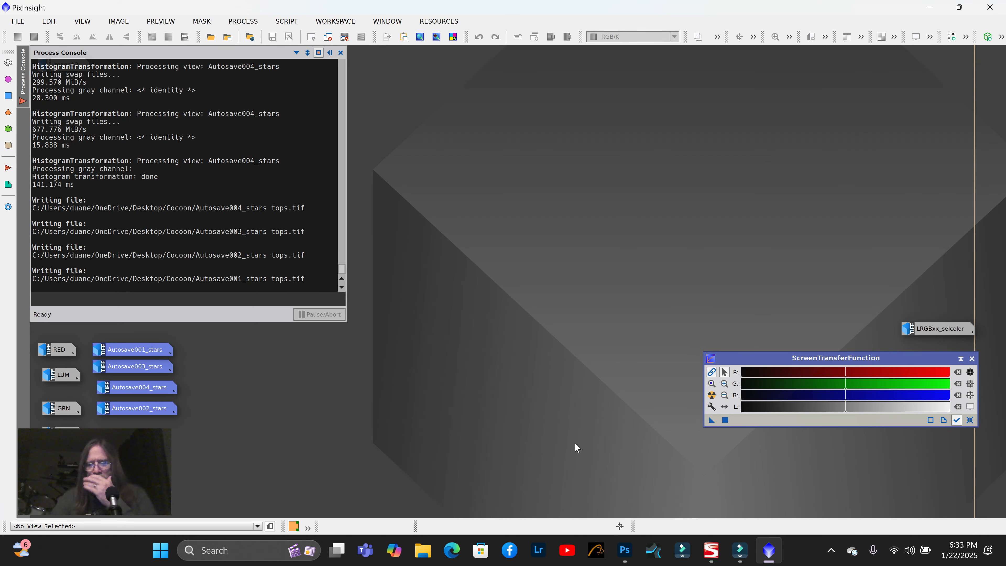
Restore the LRGBxx_selcolor image, move its window up beside the Process Console, and close the ScreenTransferFunction tool
mouse_move(946, 331)
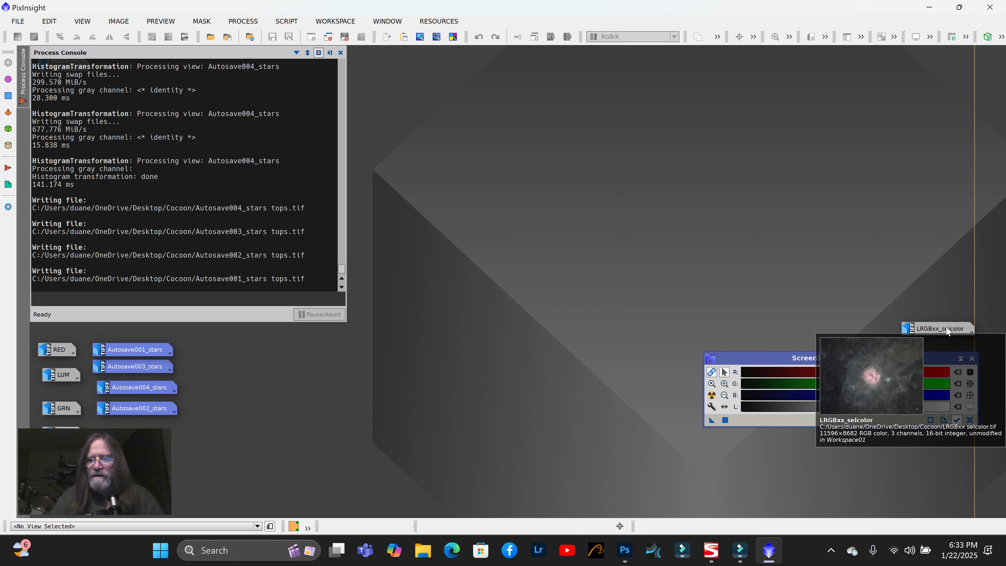
double_click(945, 330)
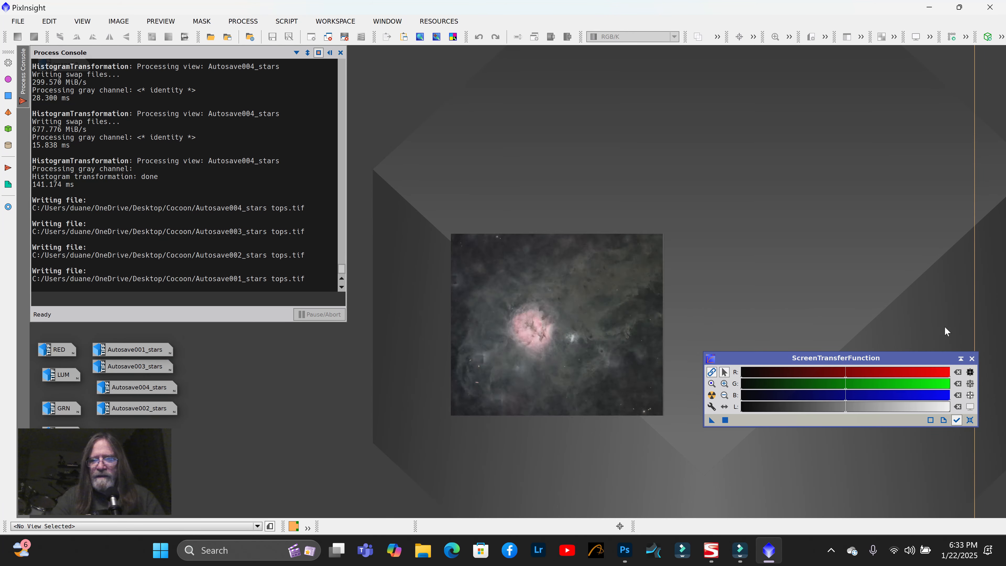
left_click_drag(428, 162, 861, 62)
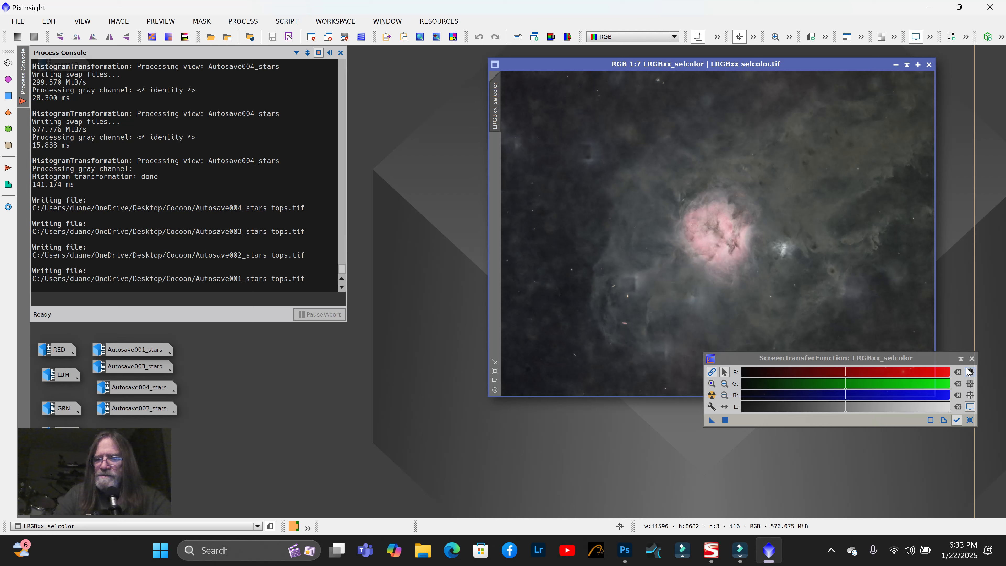
left_click(972, 359)
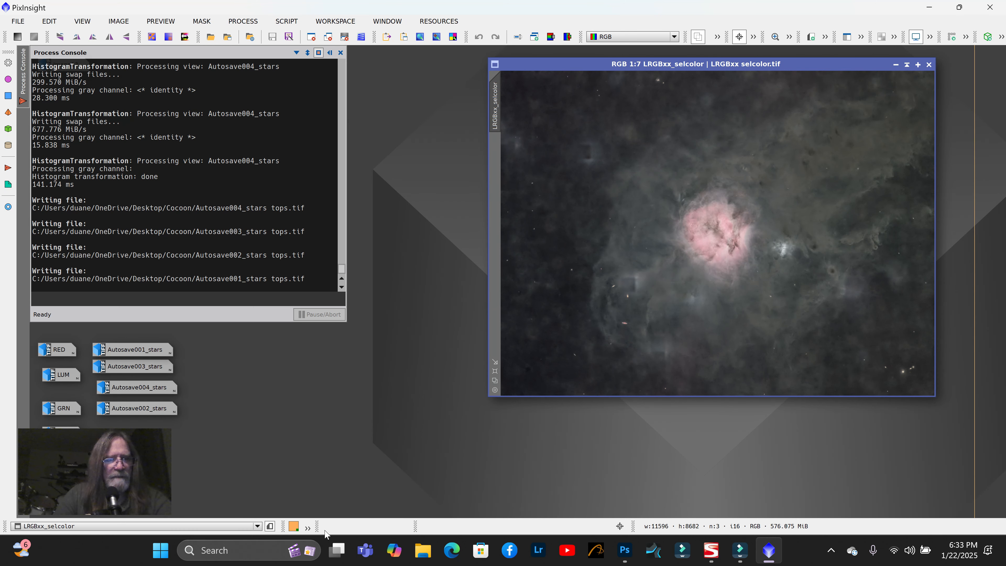
Switch to Photoshop and close the LRGBxx selcolor.tif document
left_click(625, 550)
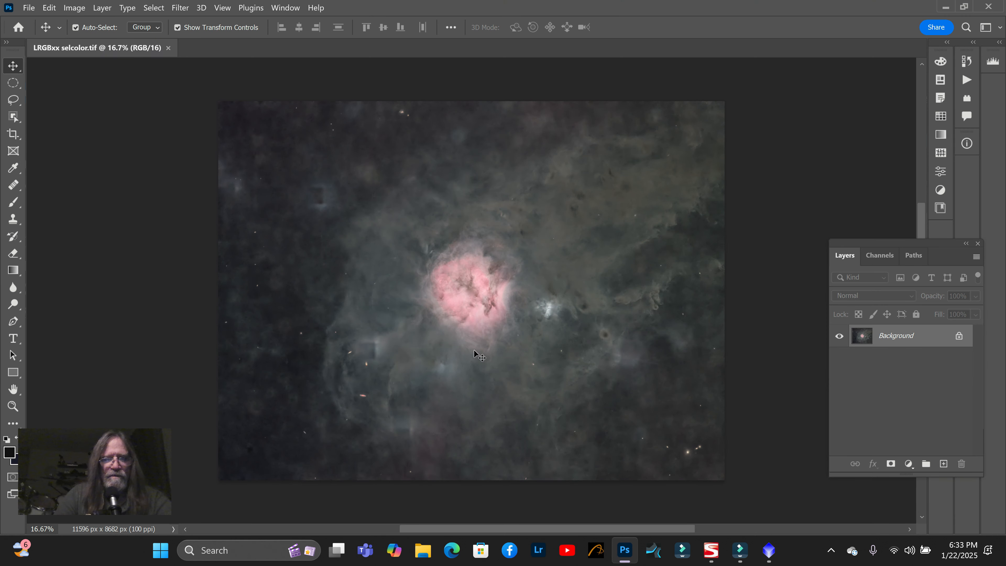
left_click(167, 48)
Open the four TIFFs Autosave001_stars tops through Autosave004_stars tops from the Cocoon folder
left_click(29, 8)
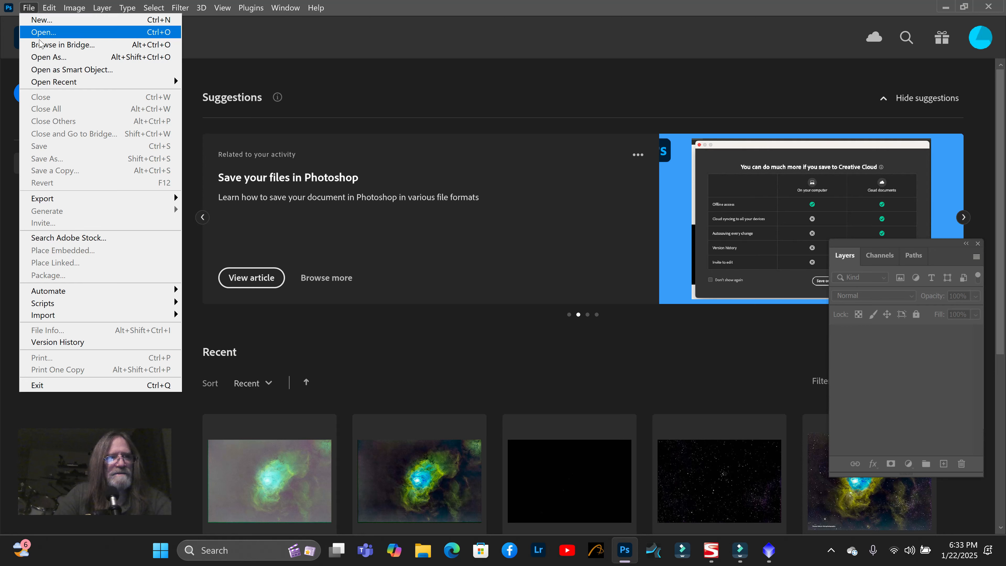
left_click(46, 36)
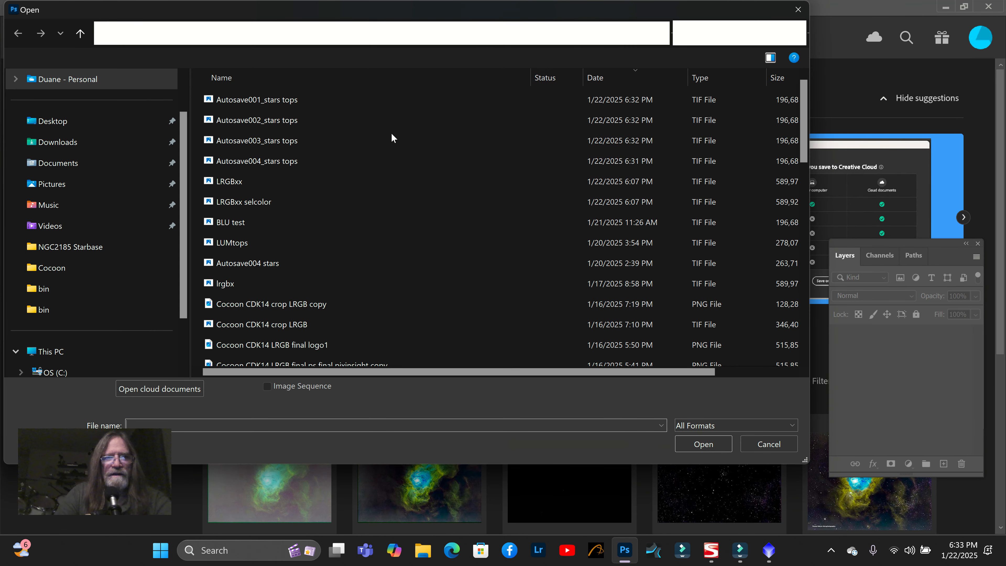
left_click(611, 80)
left_click(610, 80)
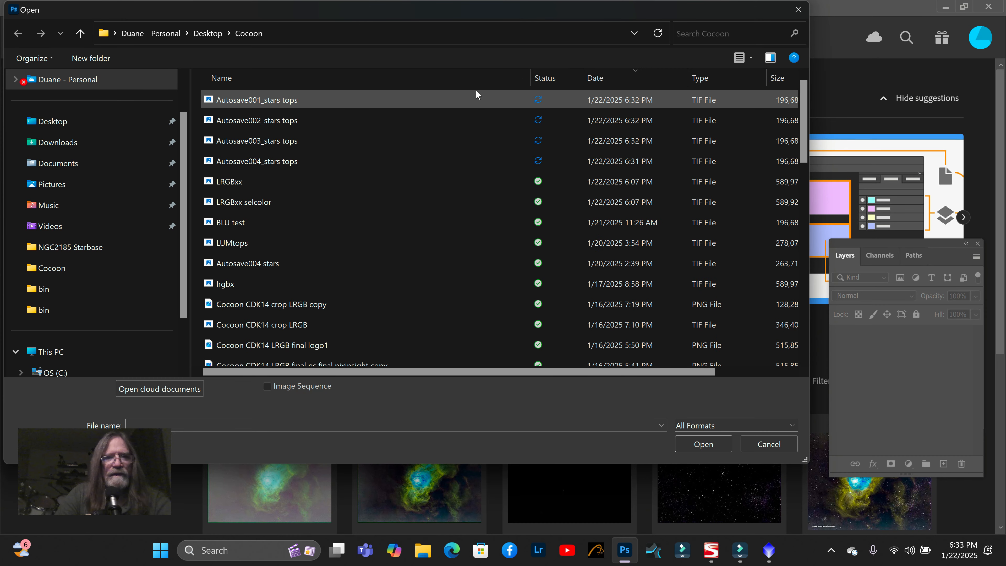
left_click(282, 99)
left_click(284, 121, "shift")
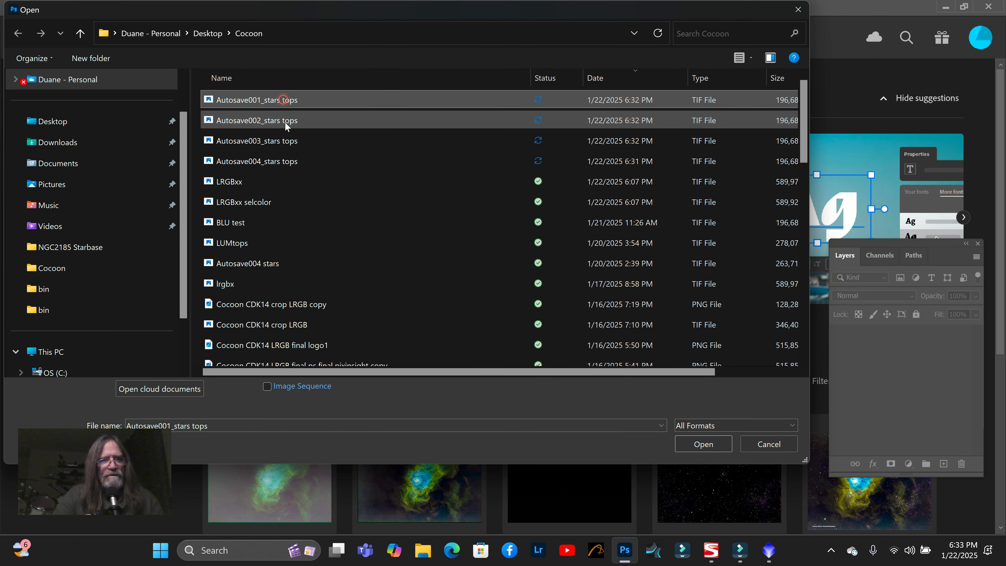
left_click(287, 141, "shift")
left_click(292, 160, "shift")
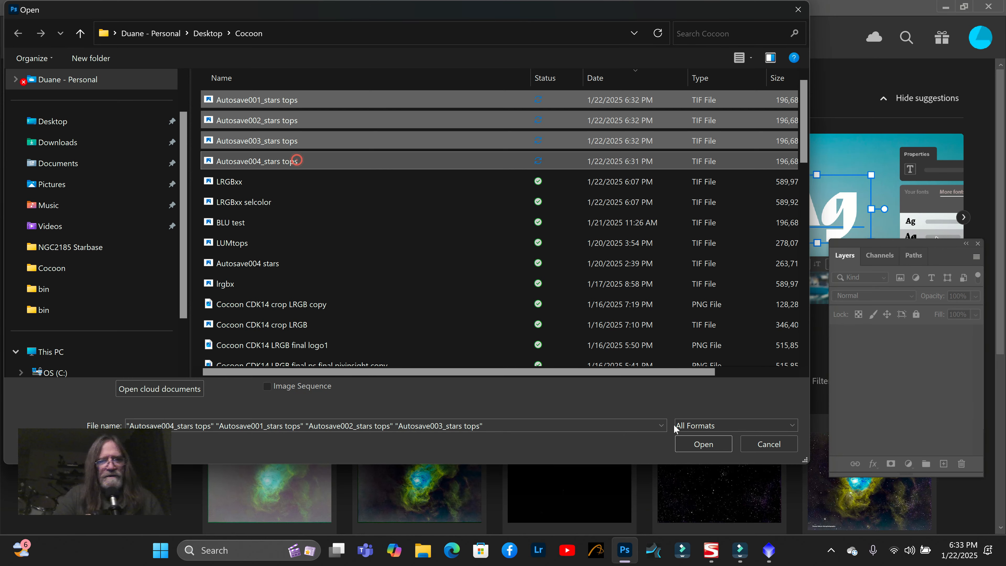
left_click(710, 447)
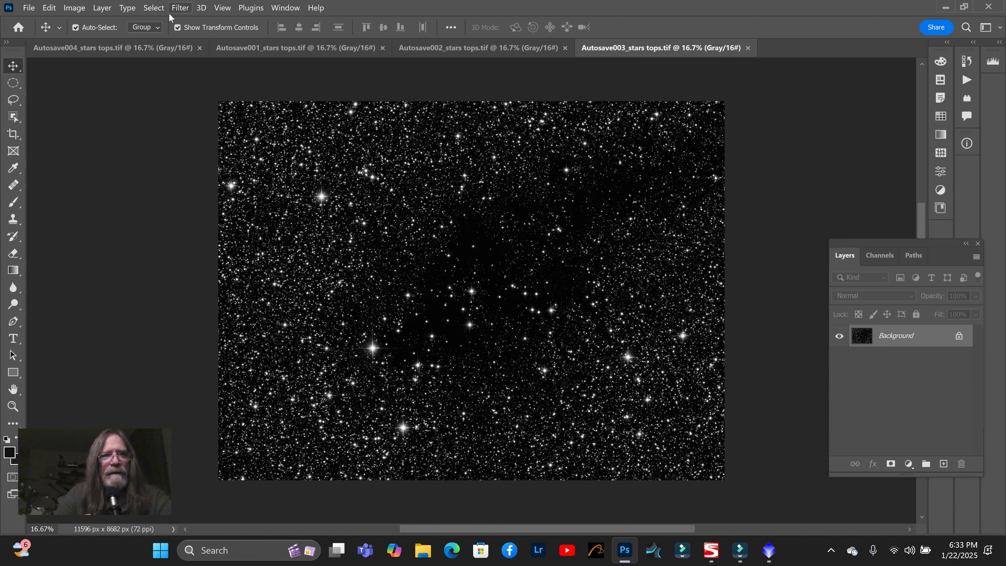
Apply a Levels adjustment to Autosave003_stars tops with the black input level set to 15
left_click(184, 9)
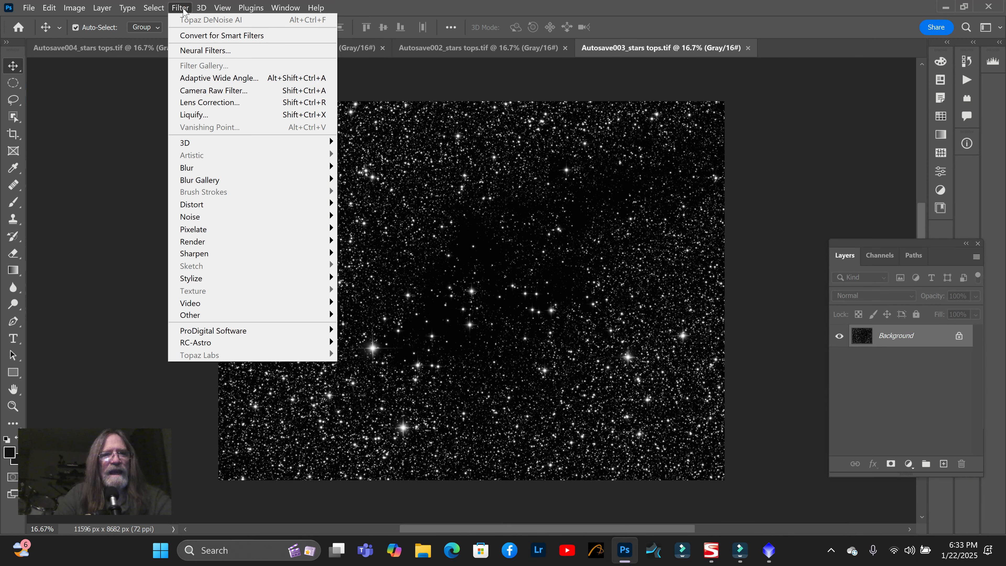
left_click(779, 224)
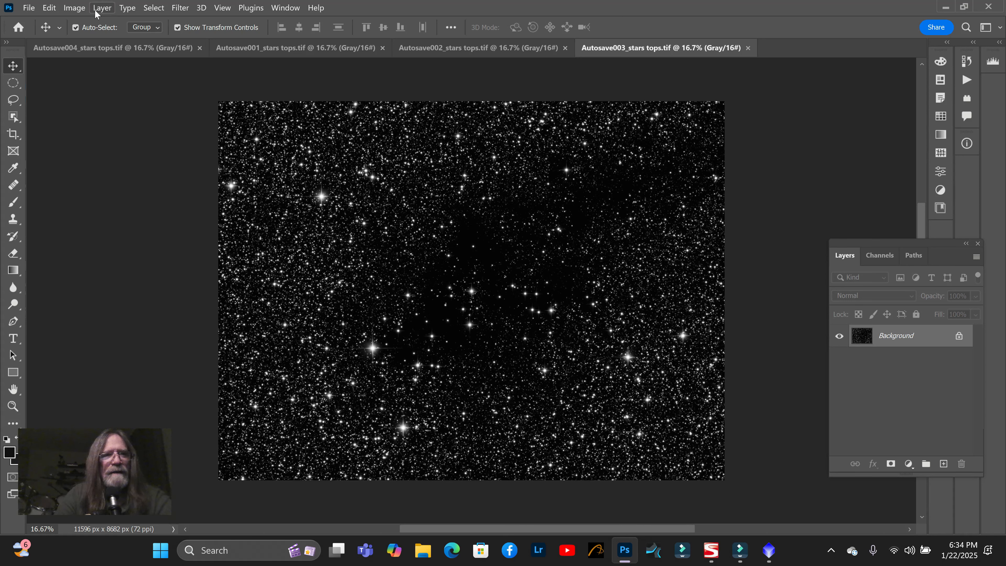
left_click(74, 8)
mouse_move(149, 33)
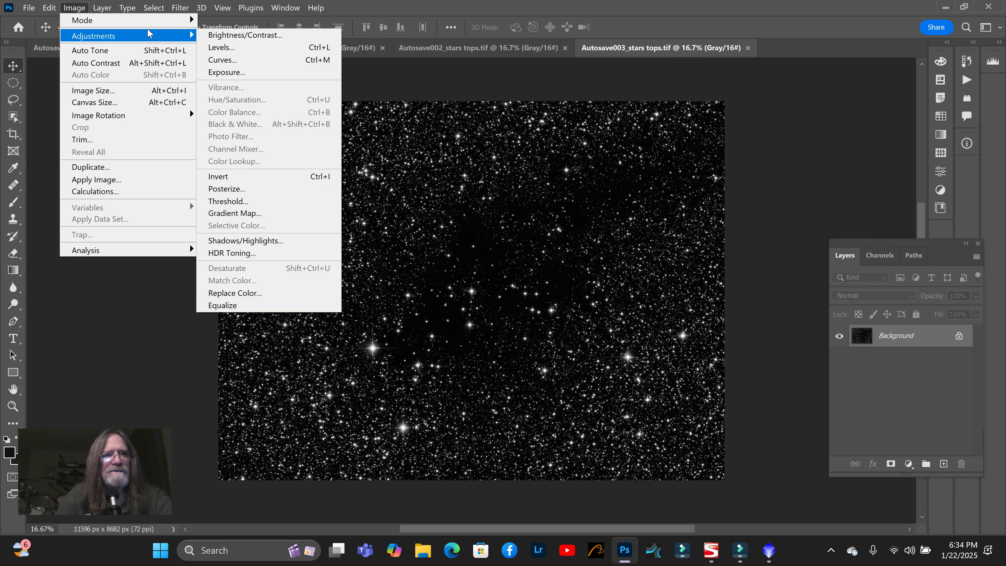
left_click(222, 47)
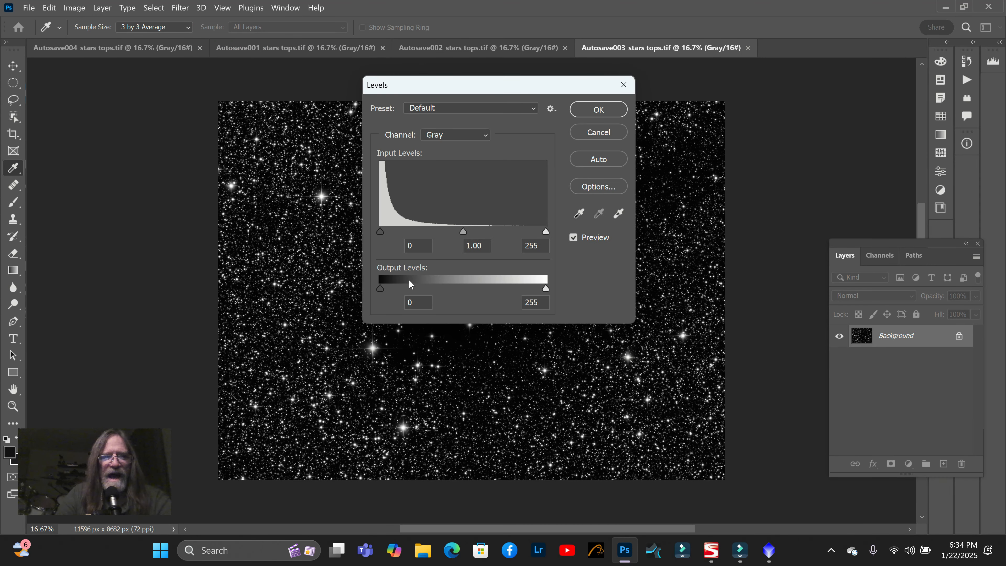
double_click(414, 246)
type("3")
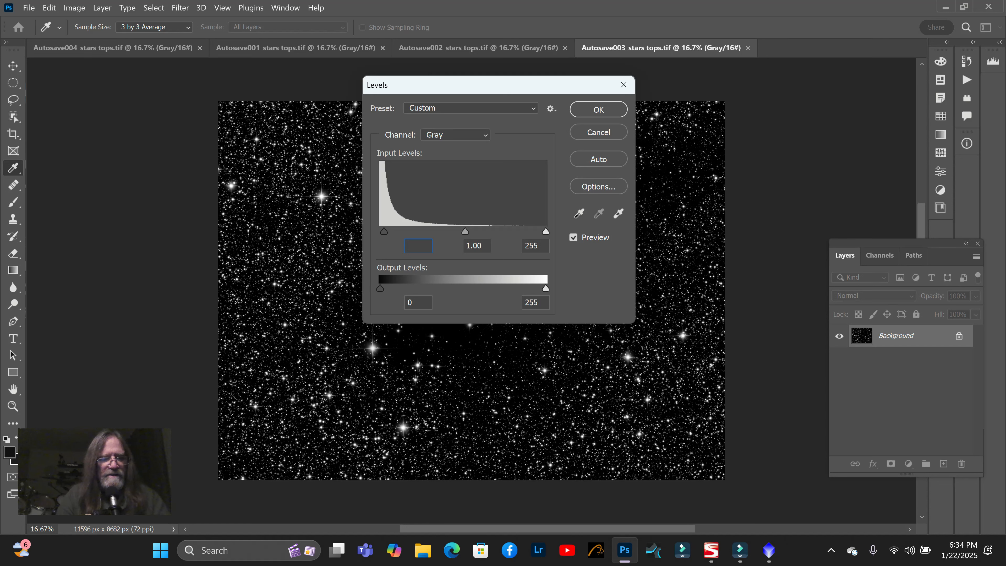
type("0")
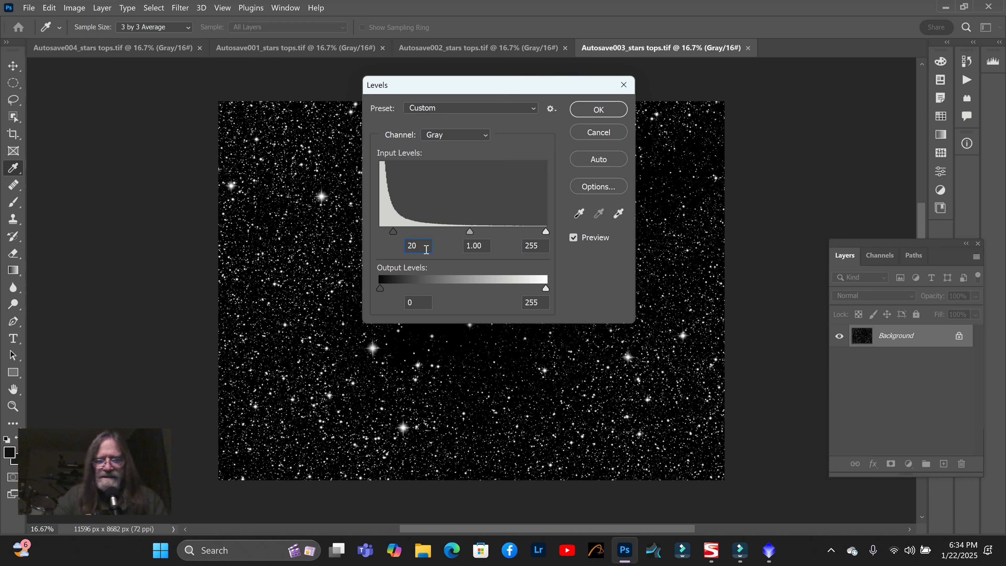
key("BackSpace")
key("BackSpace")
type("1")
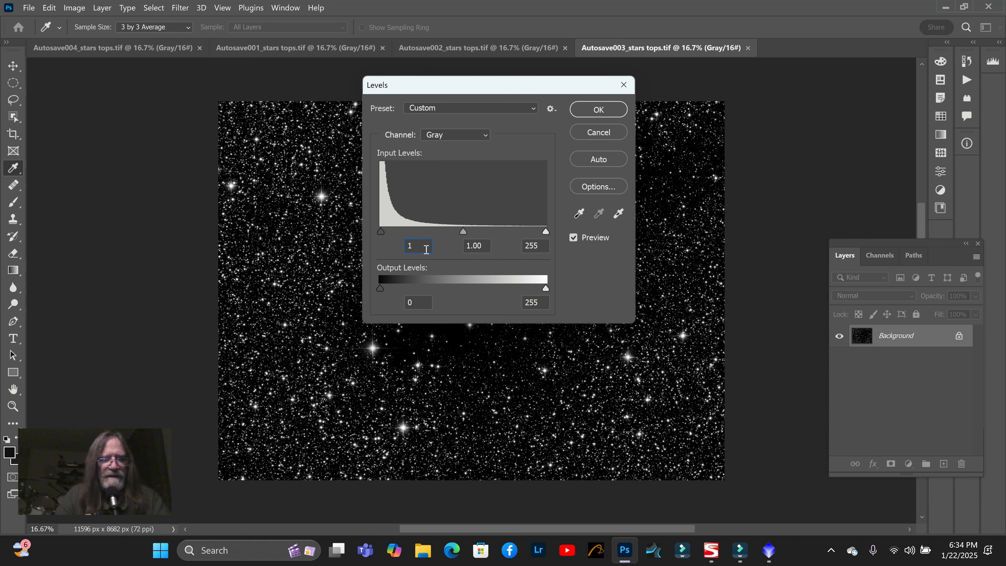
type("5")
left_click(598, 109)
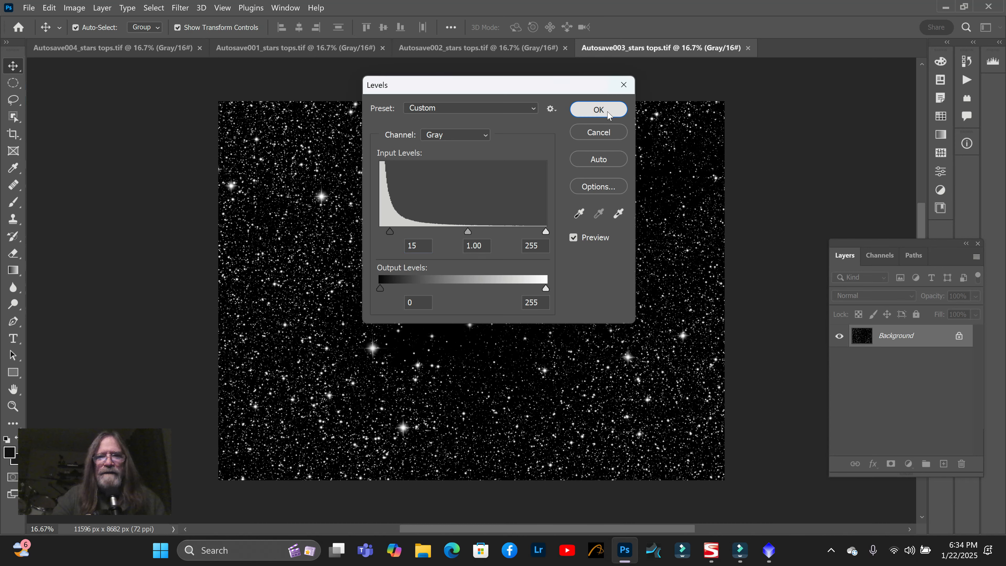
Apply a Levels adjustment to Autosave002_stars tops with the black input level set to 15
left_click(485, 49)
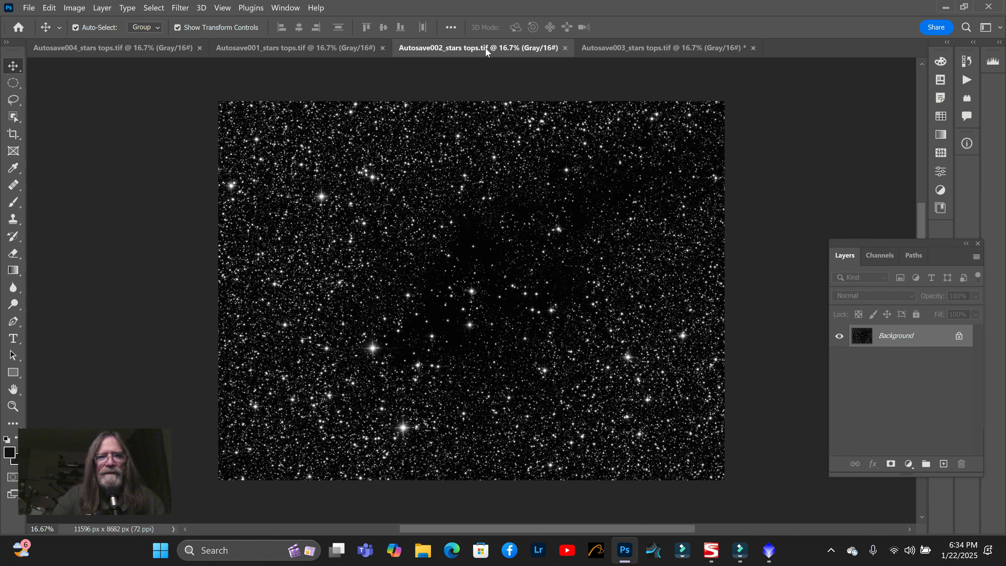
left_click(75, 8)
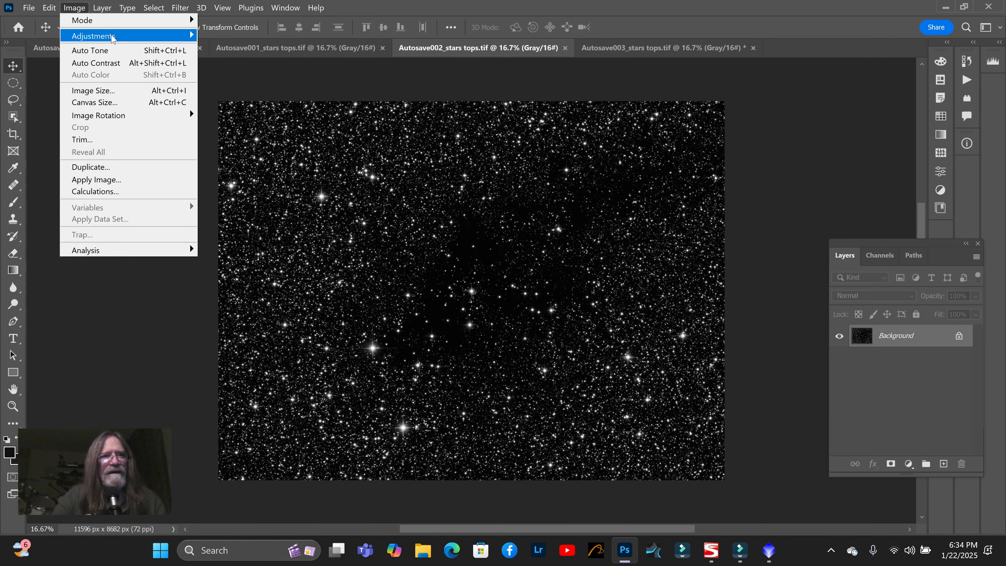
mouse_move(112, 38)
left_click(216, 51)
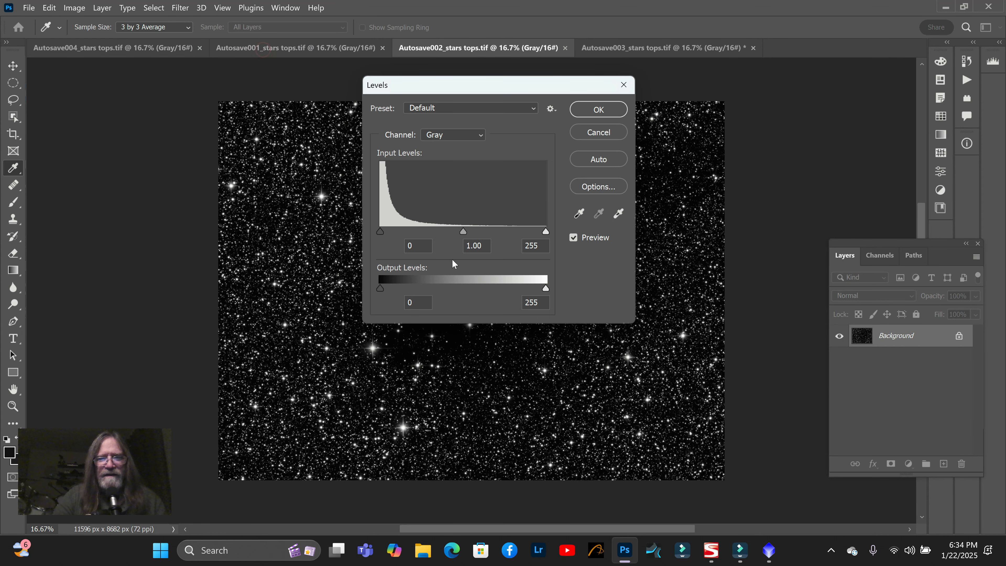
type("15")
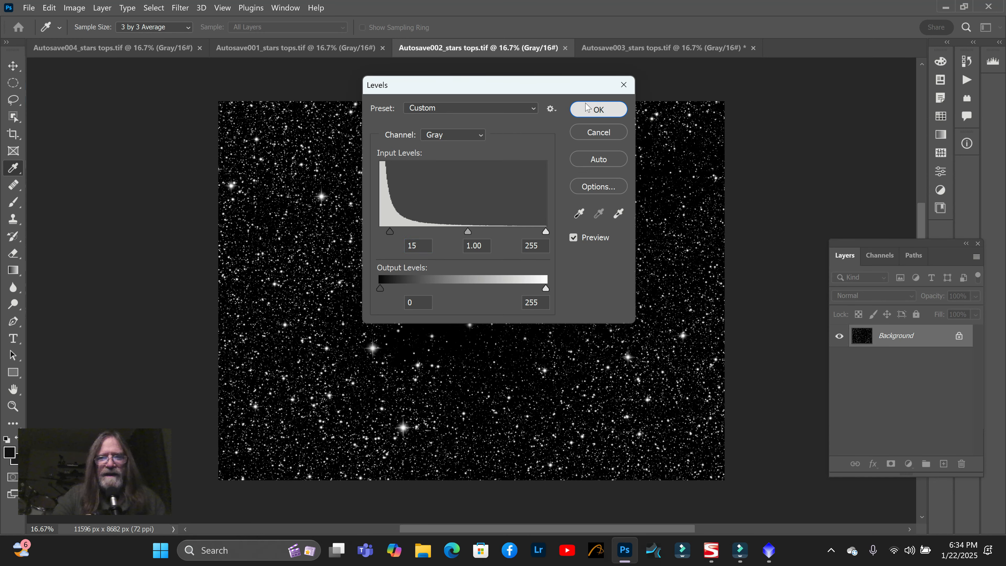
left_click(598, 109)
key("v")
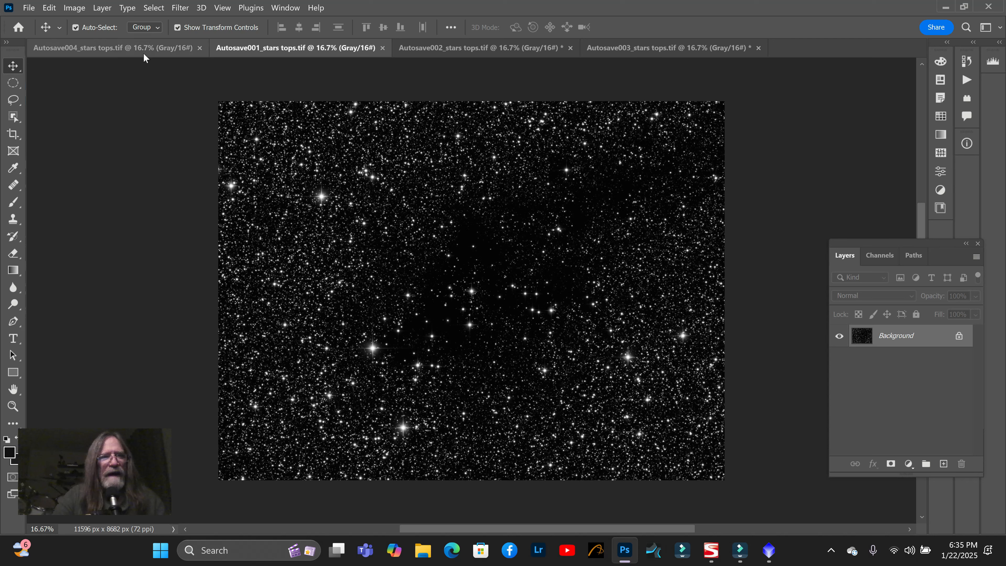
Apply a Levels adjustment to Autosave001_stars tops with the black input level set to 15
left_click(78, 9)
mouse_move(84, 23)
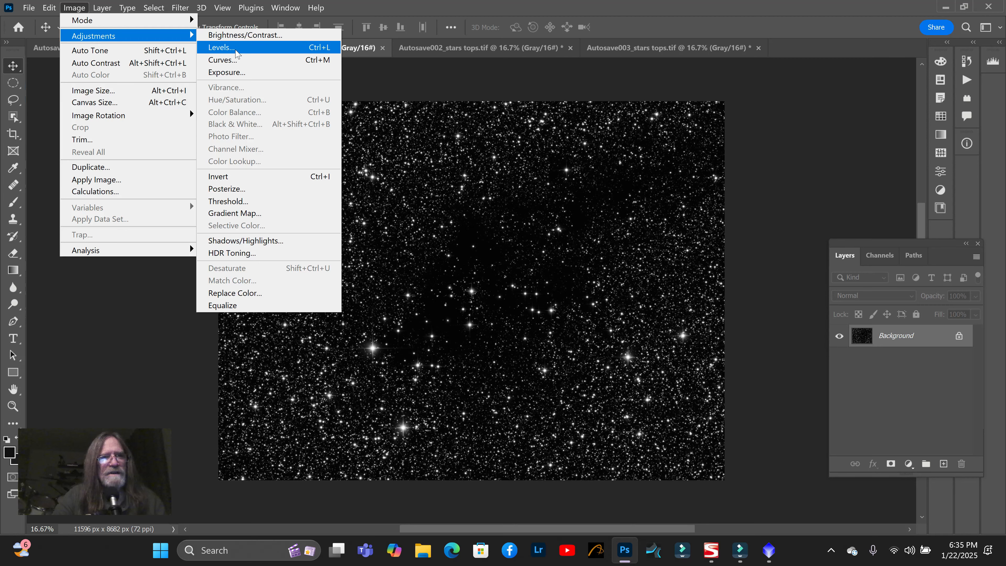
left_click(236, 48)
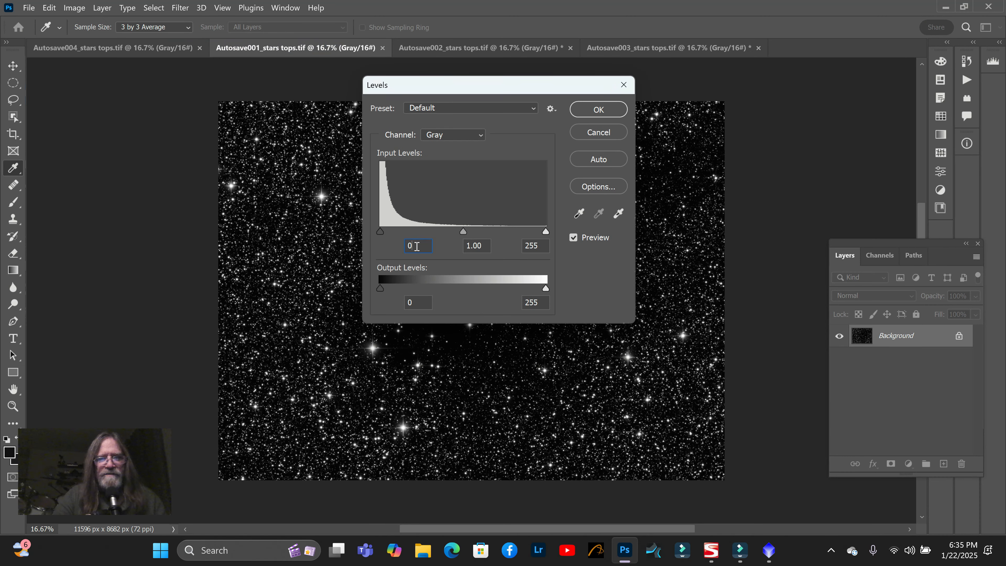
type("15")
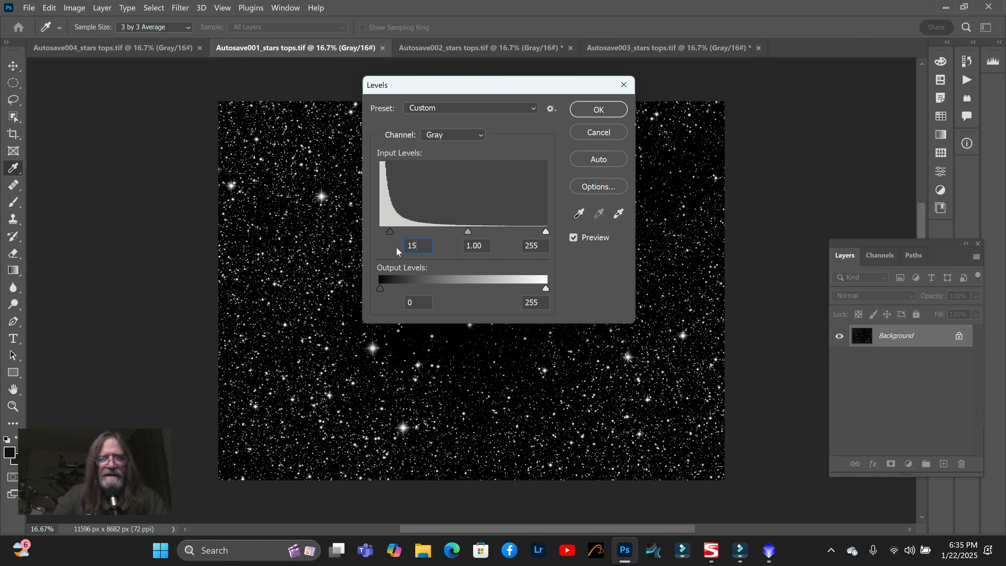
left_click(604, 115)
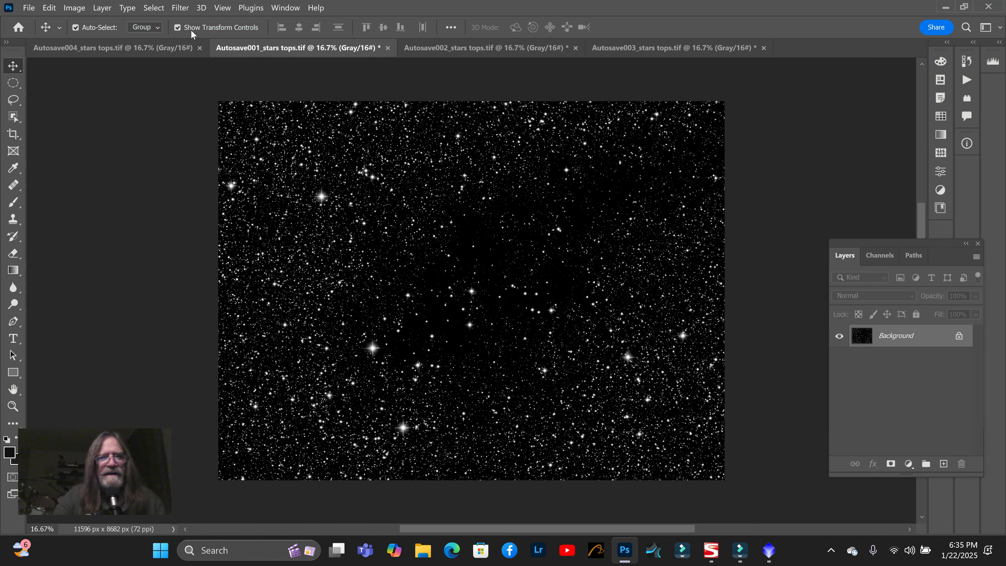
Apply a Levels adjustment to Autosave004_stars tops with the black input level set to 15
left_click(149, 53)
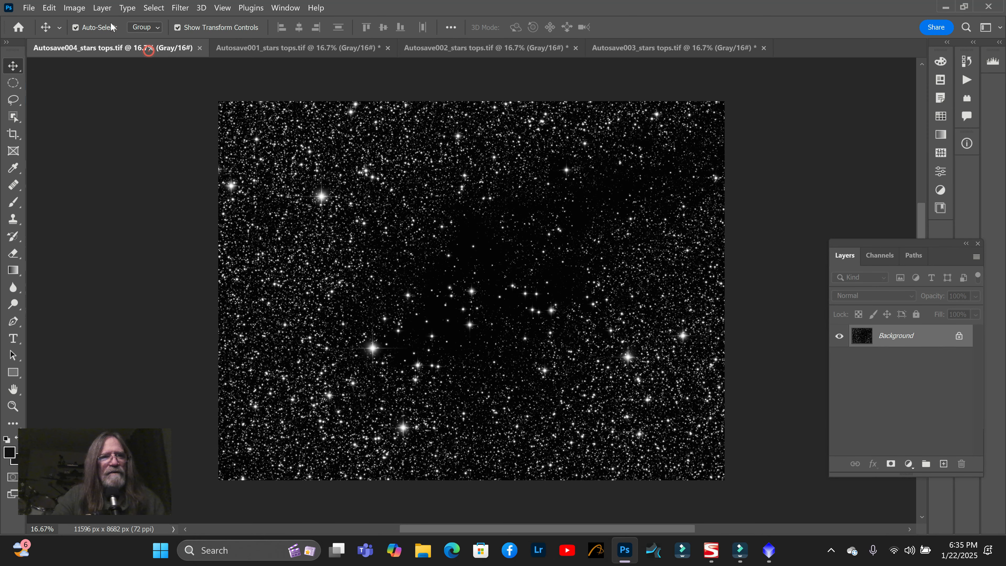
left_click(74, 8)
mouse_move(93, 36)
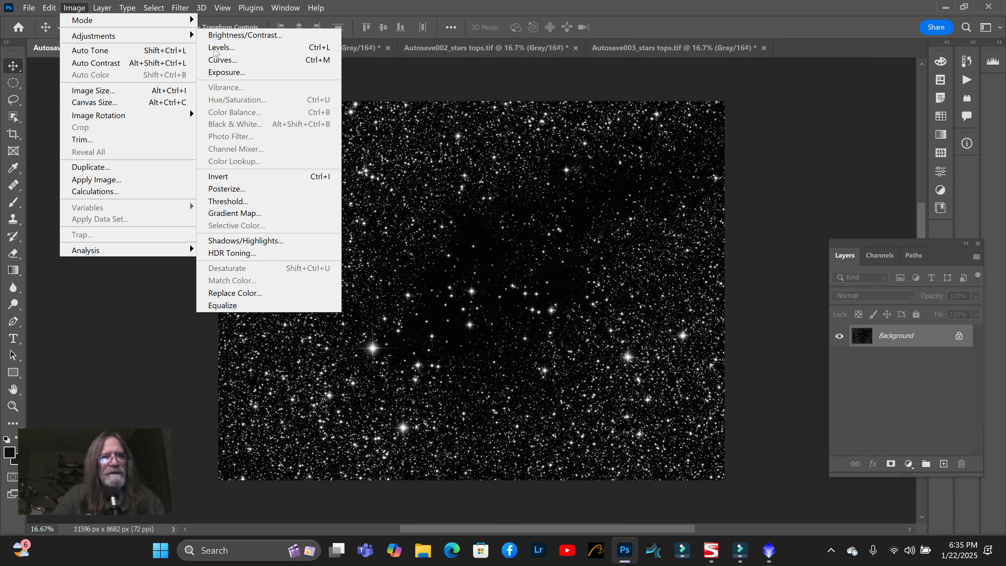
left_click(227, 49)
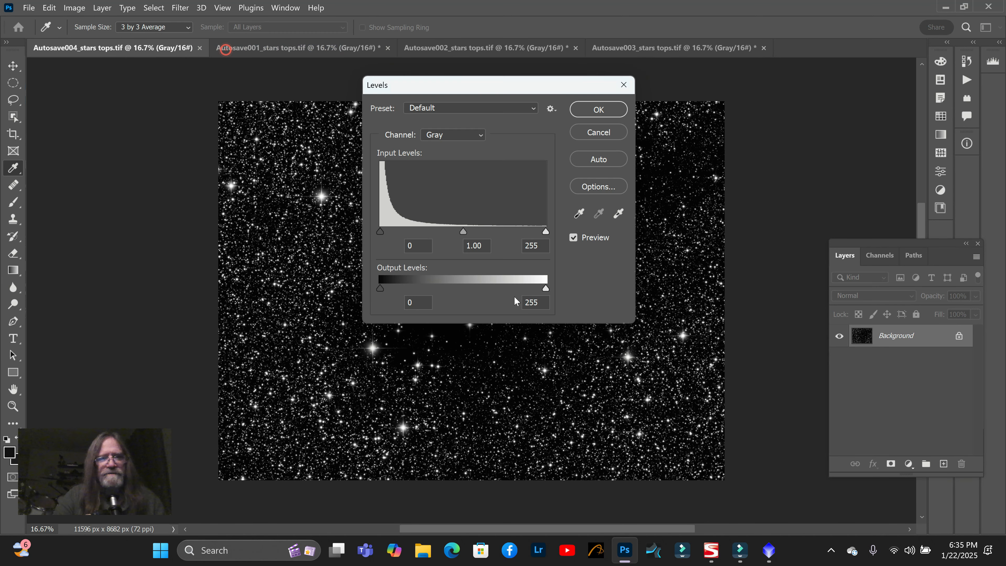
double_click(423, 246)
type("15")
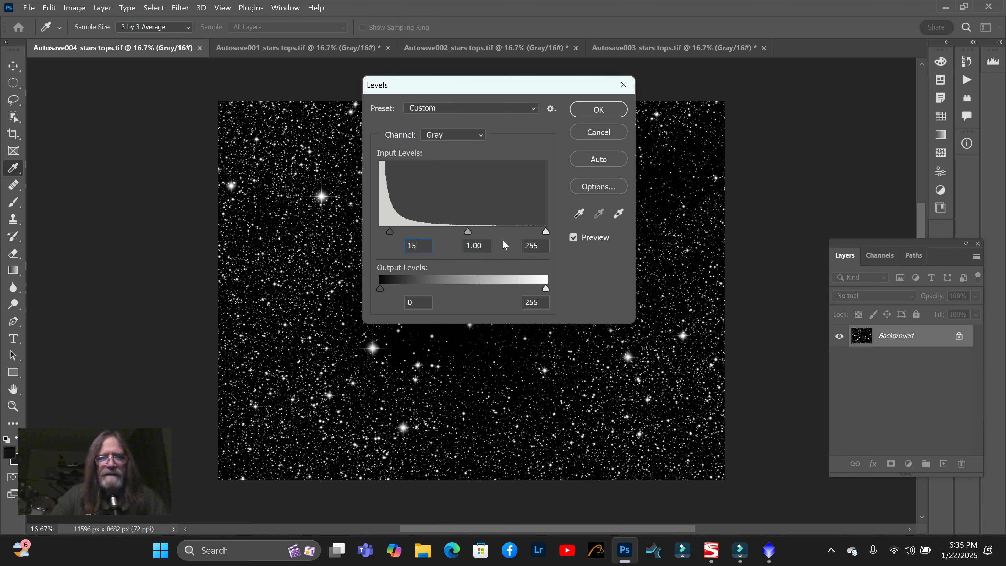
left_click(615, 115)
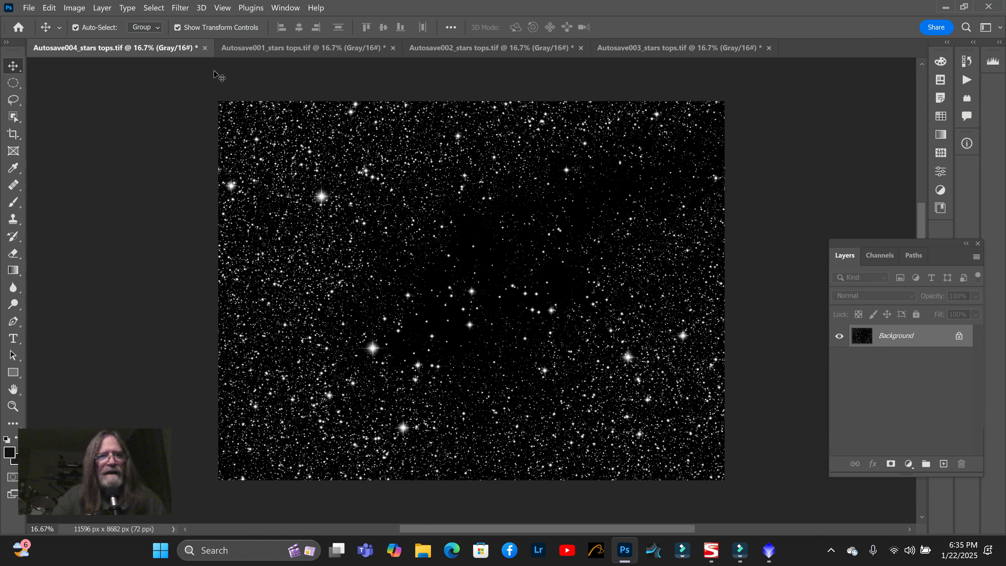
Apply the Dust & Scratches filter to Autosave004_stars tops with a radius of 7 pixels and threshold 0, after trying a radius of 15
left_click(181, 8)
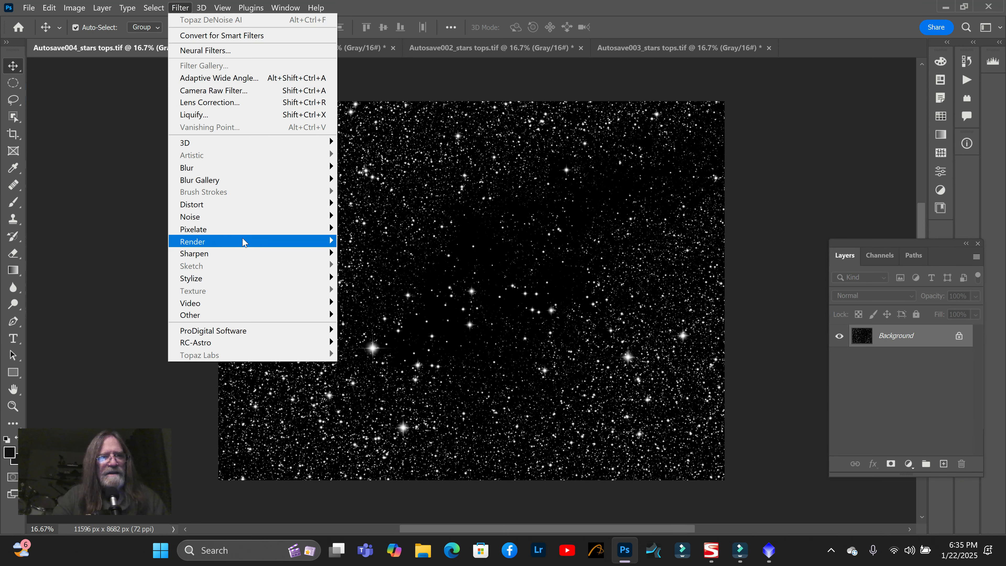
mouse_move(334, 219)
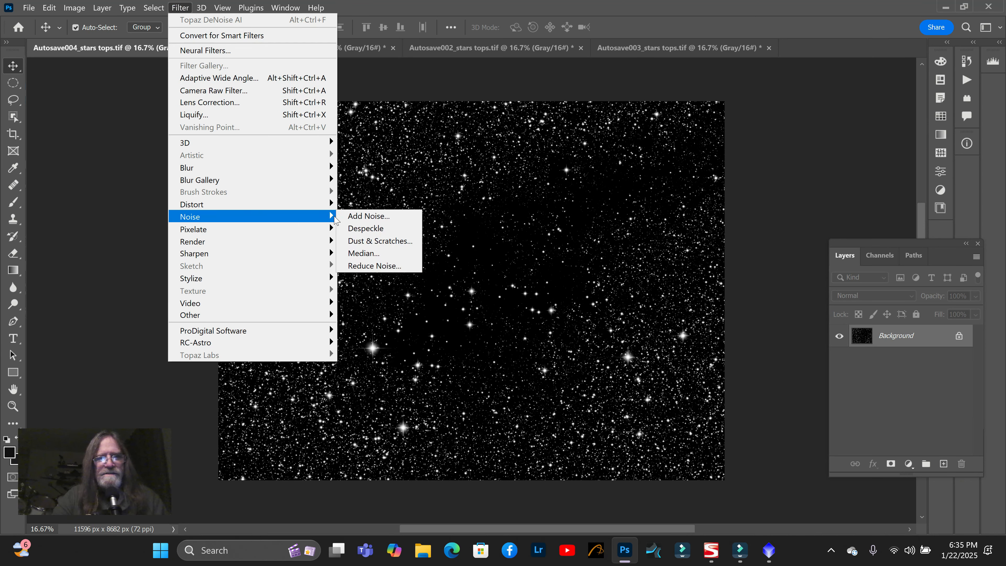
left_click(398, 241)
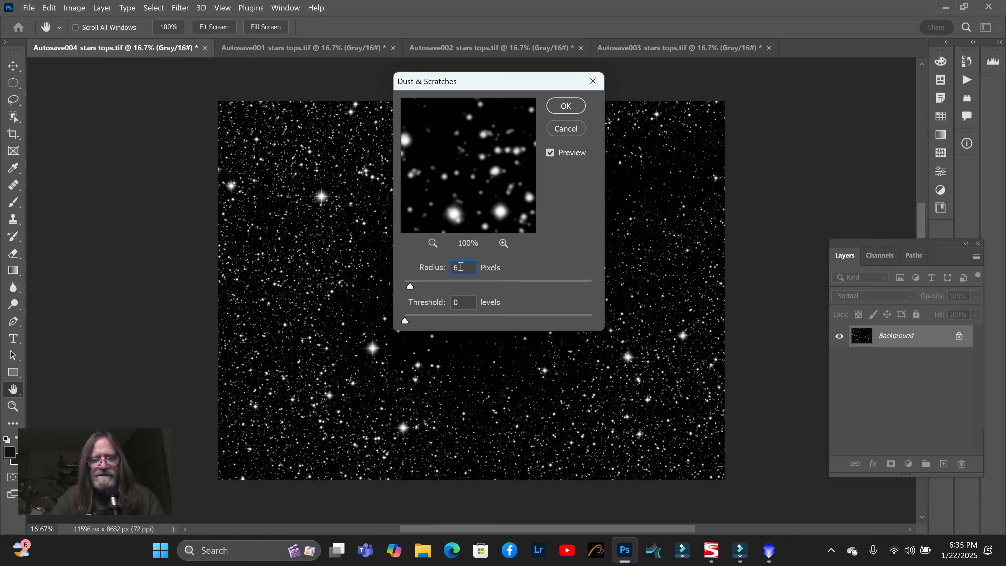
type("1")
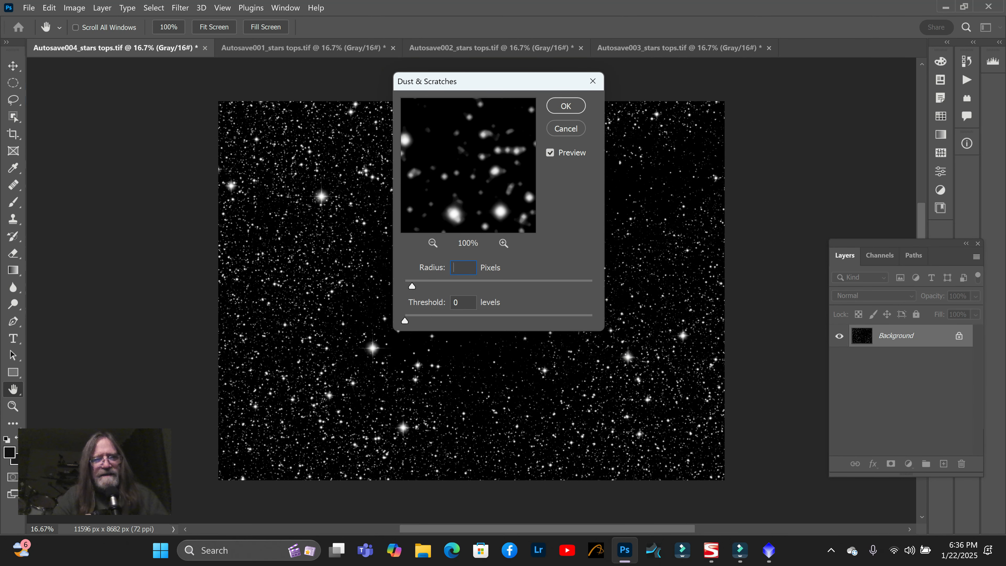
type("15")
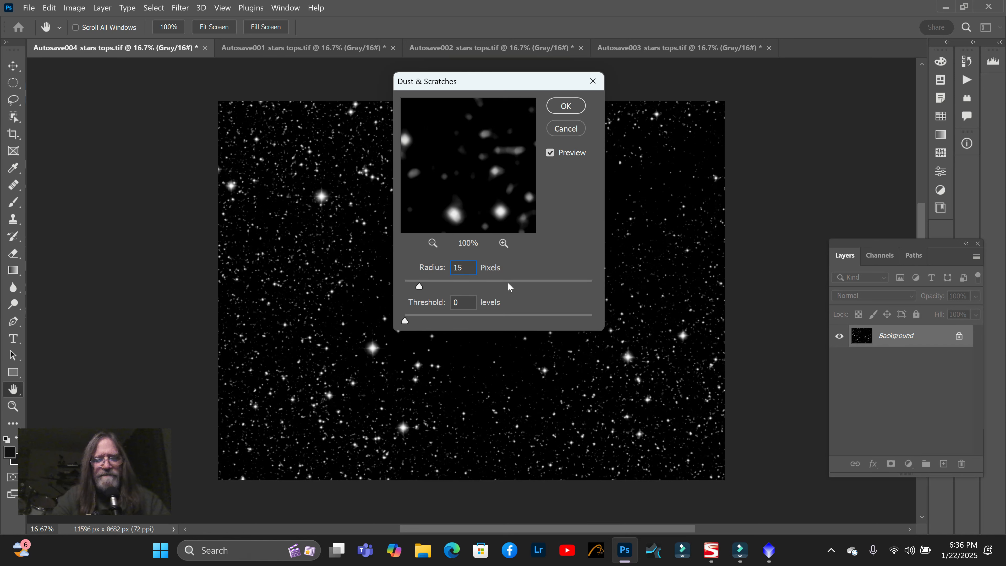
key("BackSpace")
type("1")
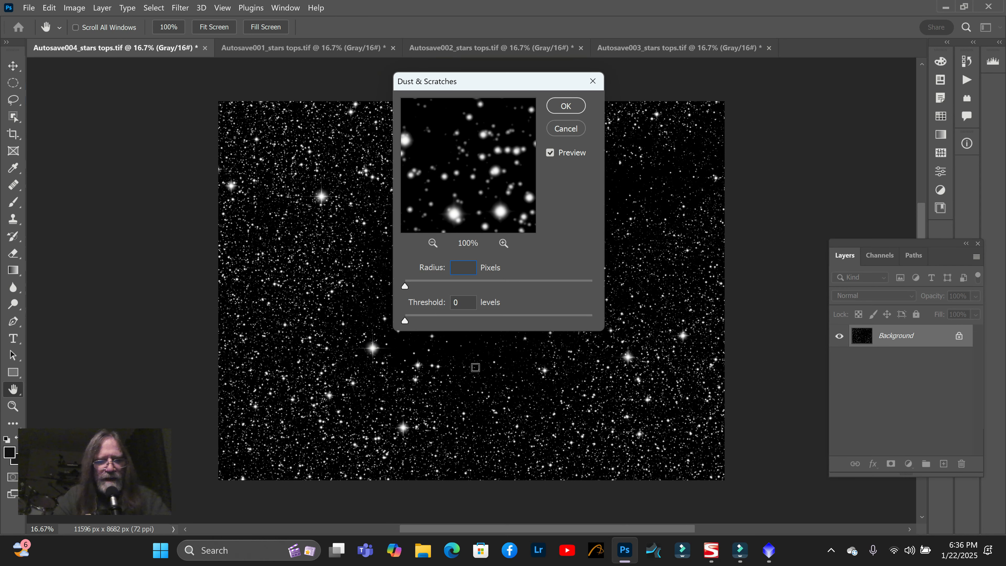
type("6")
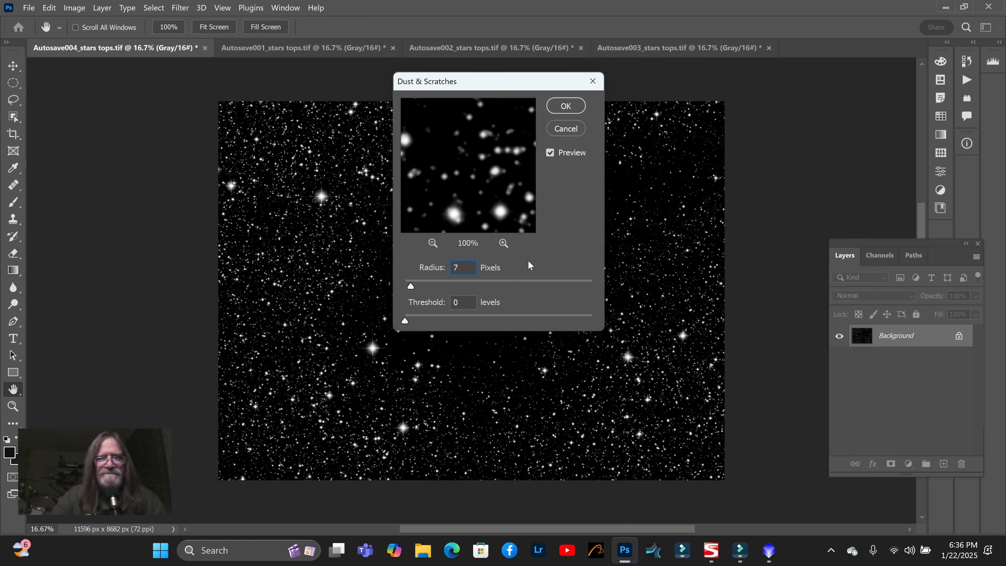
left_click(565, 105)
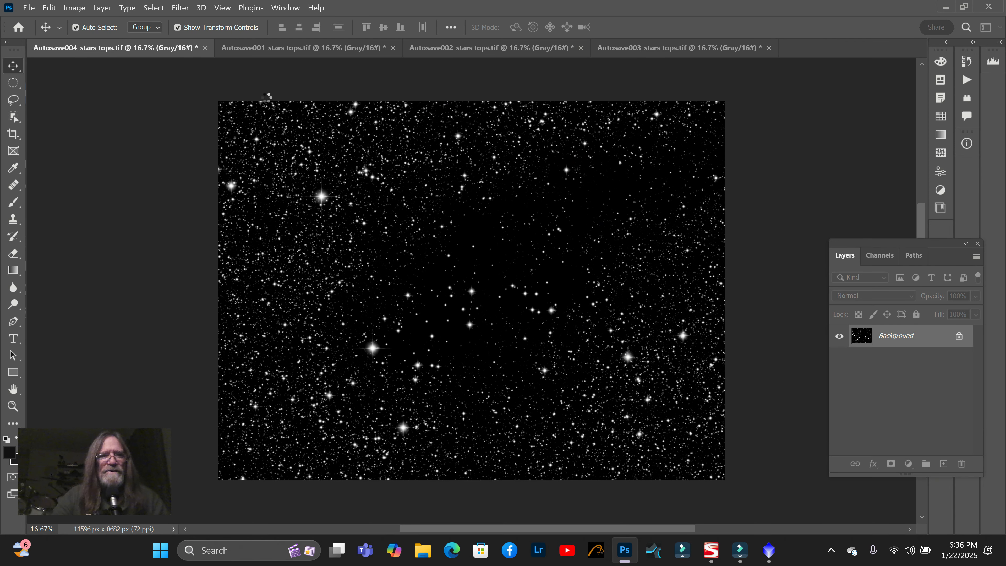
Apply the Dust & Scratches filter to Autosave001_stars tops with a radius of 7 pixels and threshold 0
left_click(285, 50)
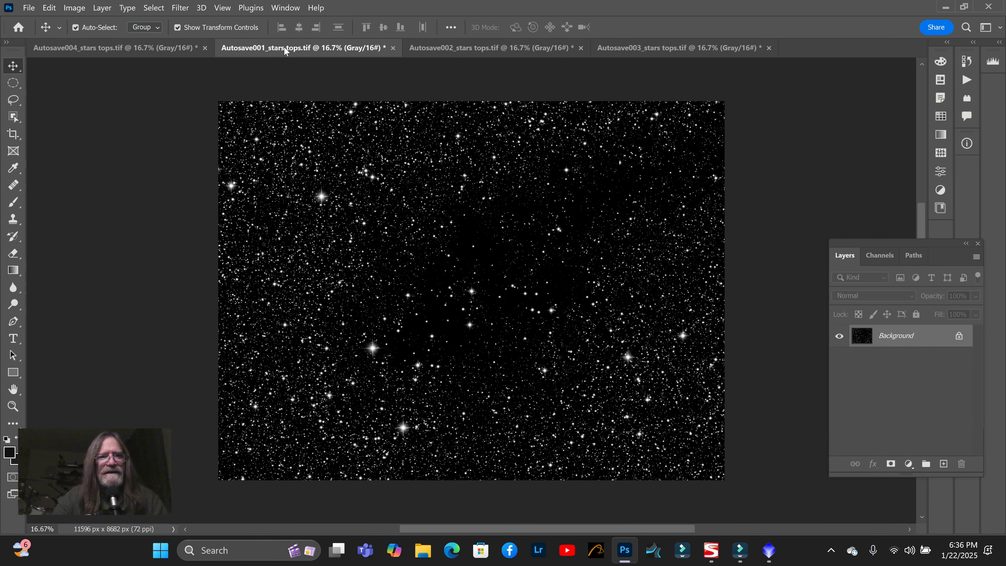
left_click(178, 42)
left_click(304, 51)
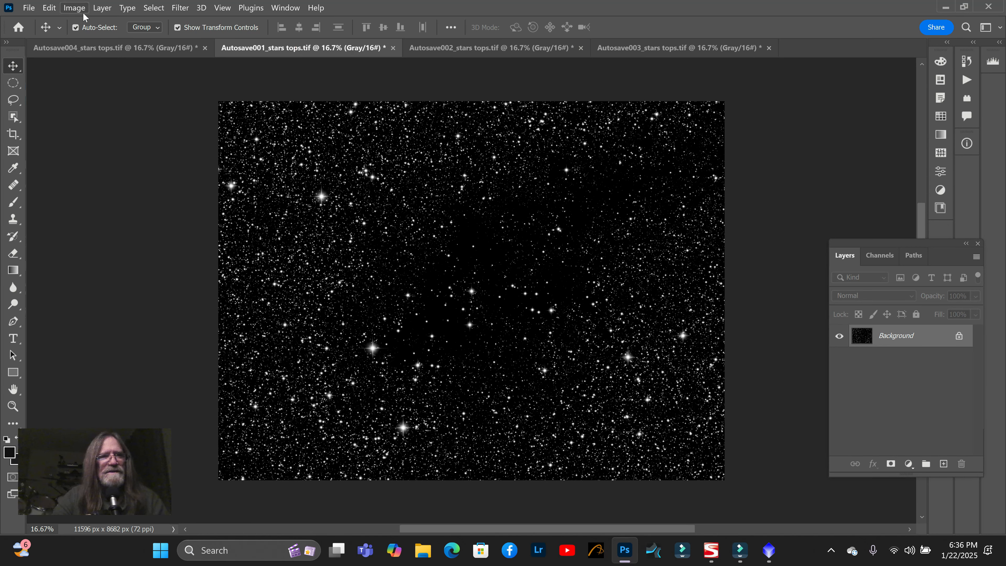
left_click(76, 7)
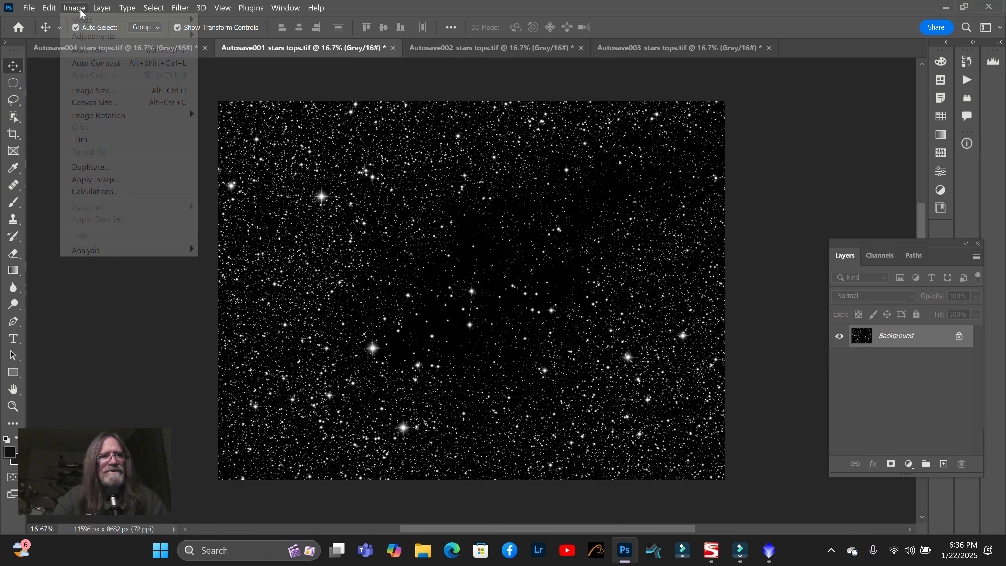
mouse_move(102, 40)
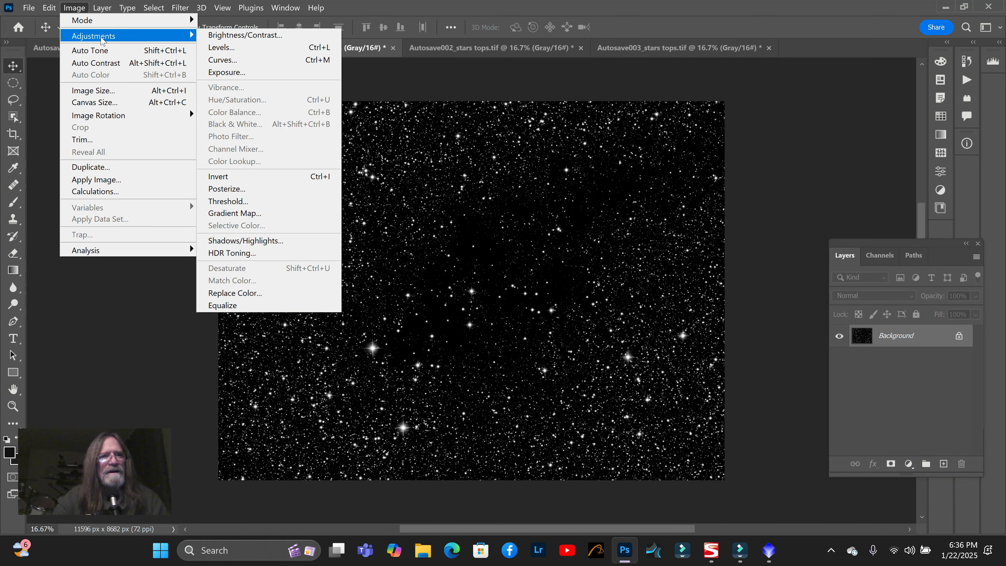
mouse_move(188, 11)
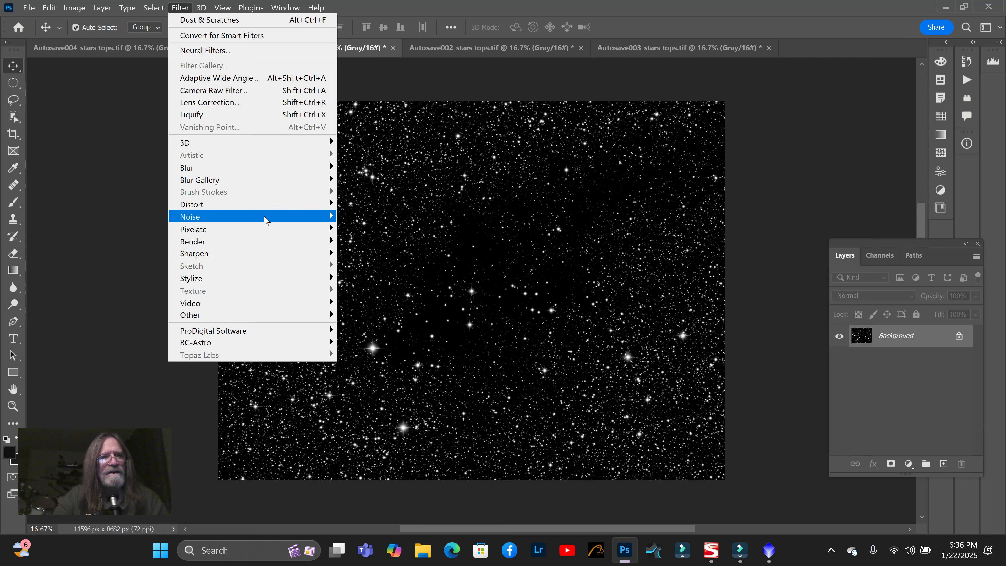
mouse_move(264, 216)
left_click(392, 240)
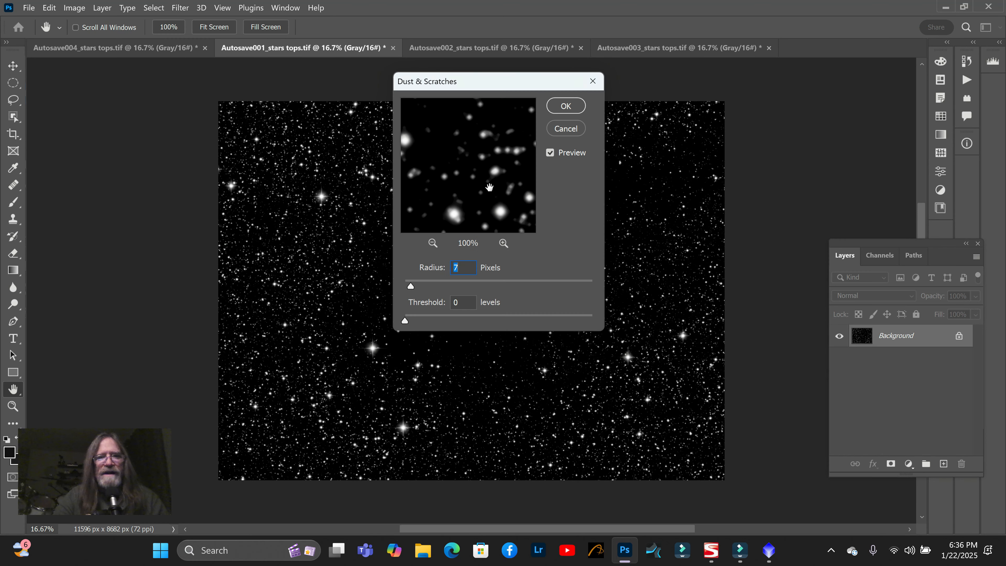
left_click(573, 109)
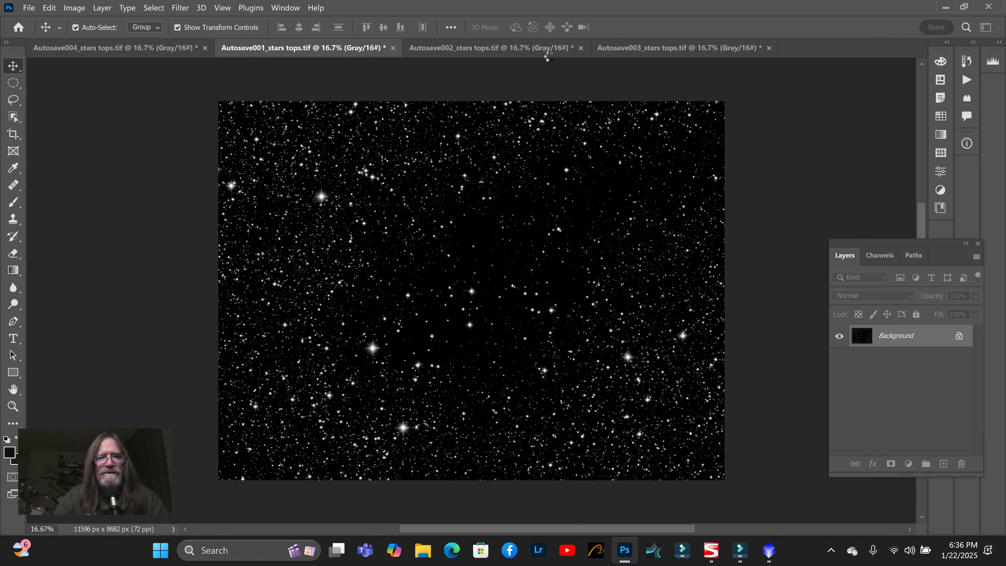
Apply the Dust & Scratches filter to Autosave002_stars tops with a radius of 7 pixels and threshold 0
left_click(459, 45)
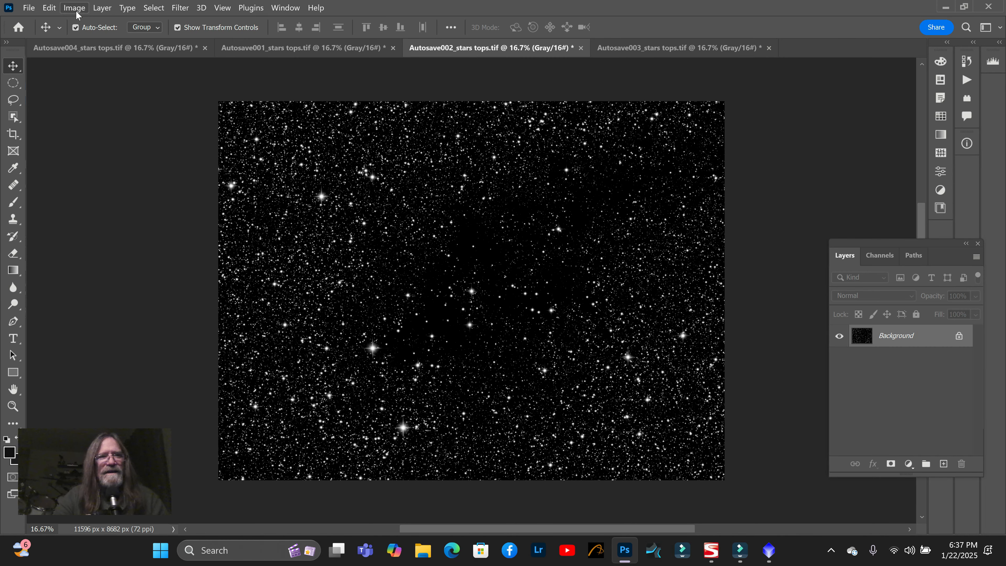
left_click(181, 9)
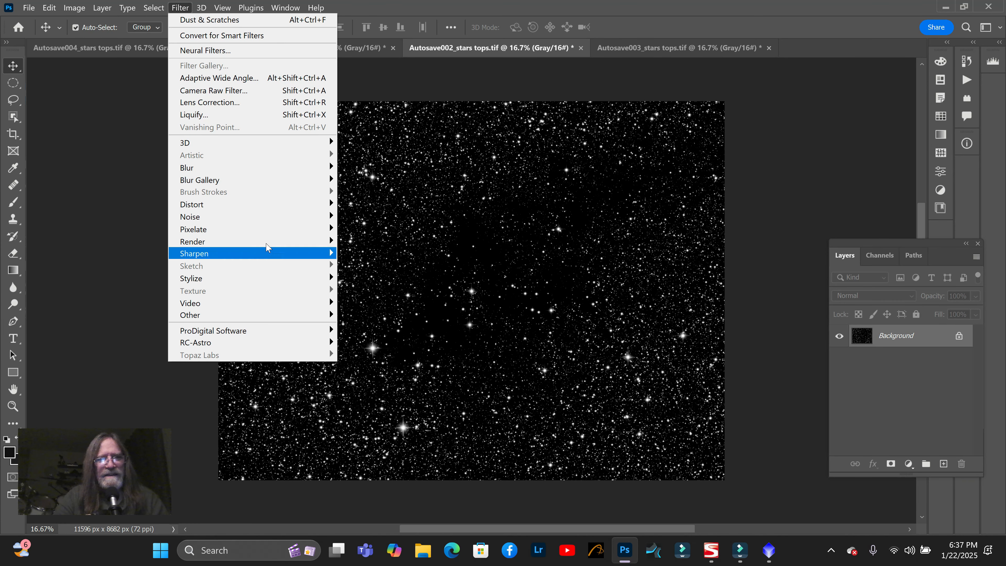
mouse_move(277, 217)
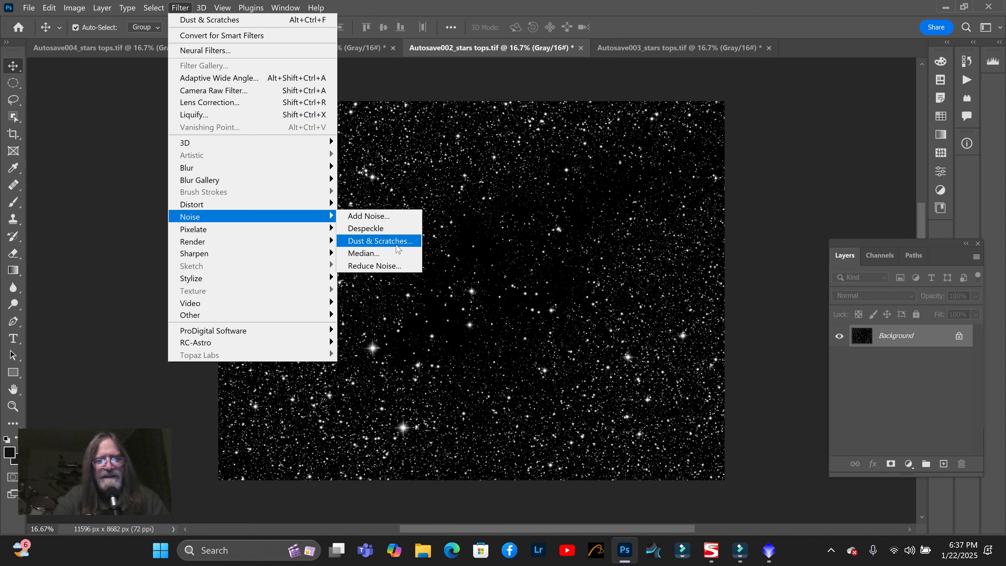
left_click(378, 241)
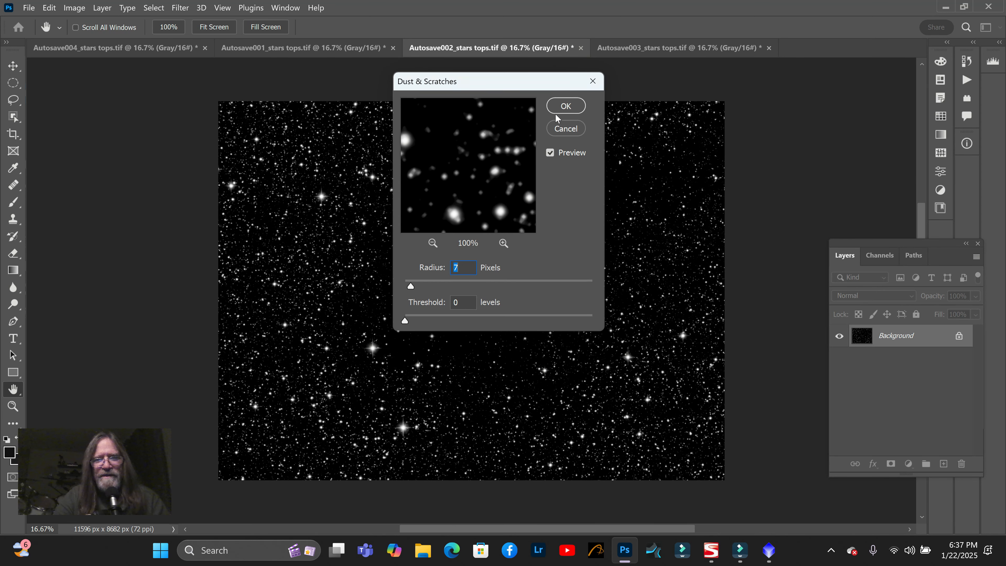
left_click(562, 107)
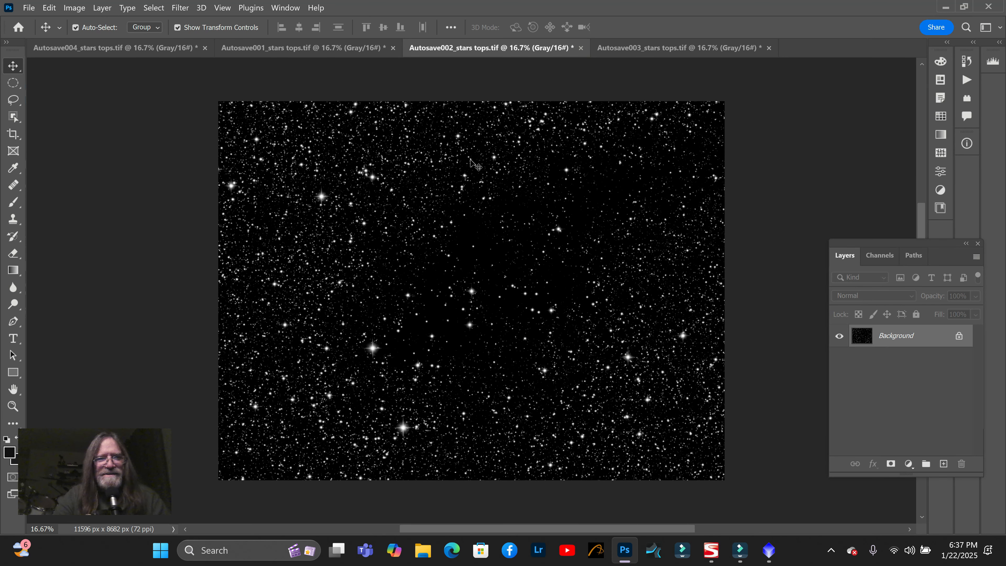
Apply the Dust & Scratches filter to Autosave003_stars tops with a radius of 7 pixels and threshold 0
left_click(625, 51)
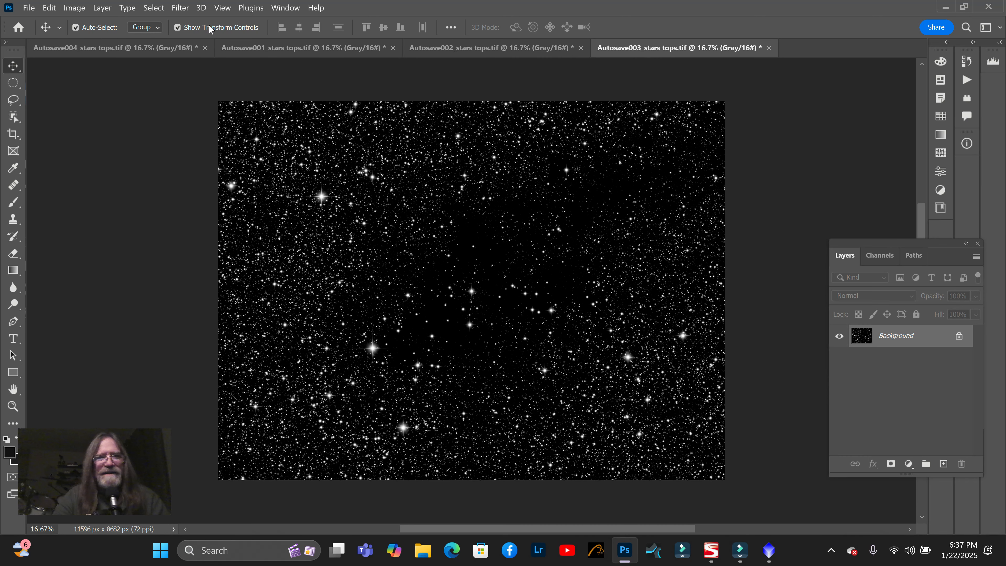
left_click(179, 7)
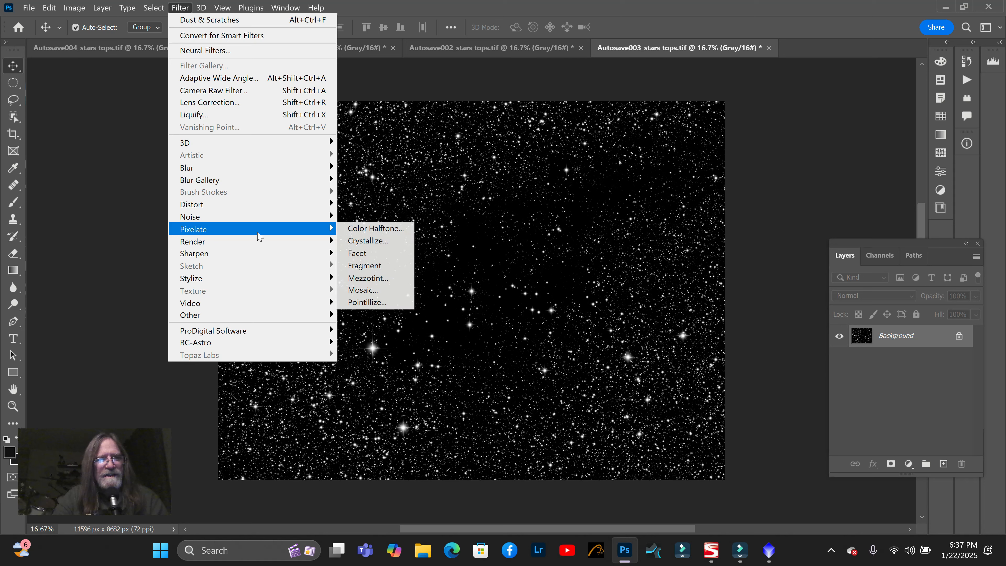
mouse_move(267, 219)
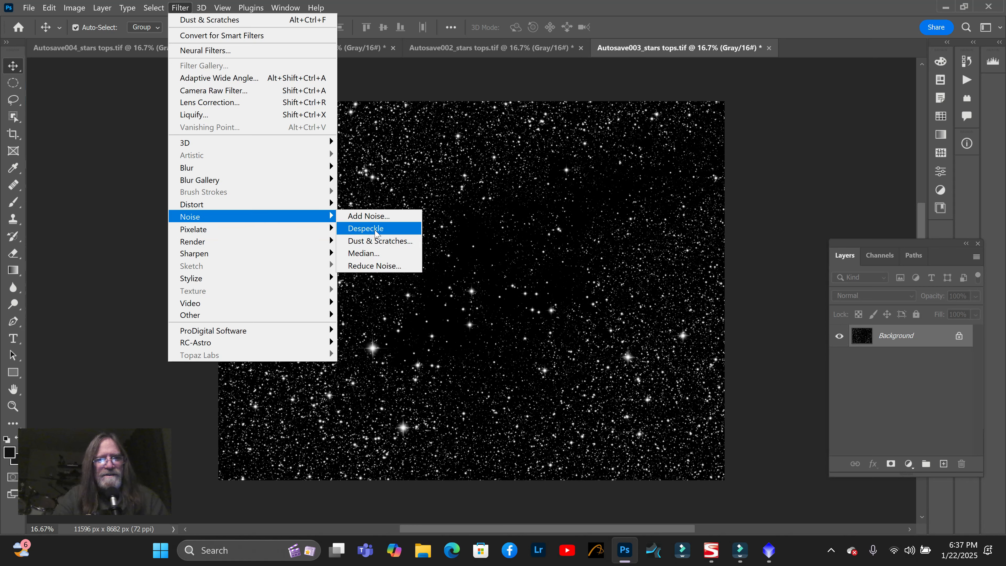
left_click(366, 240)
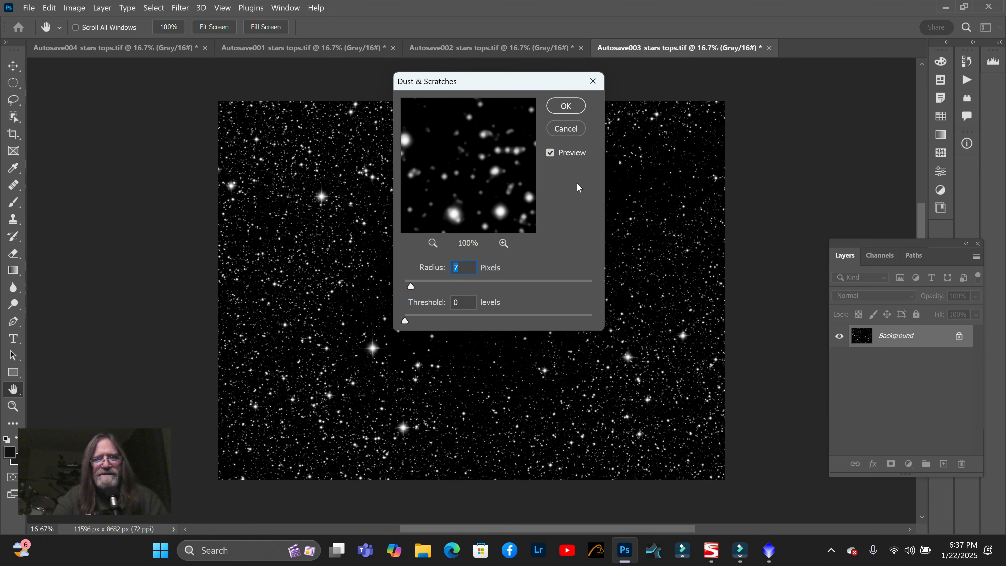
left_click(566, 106)
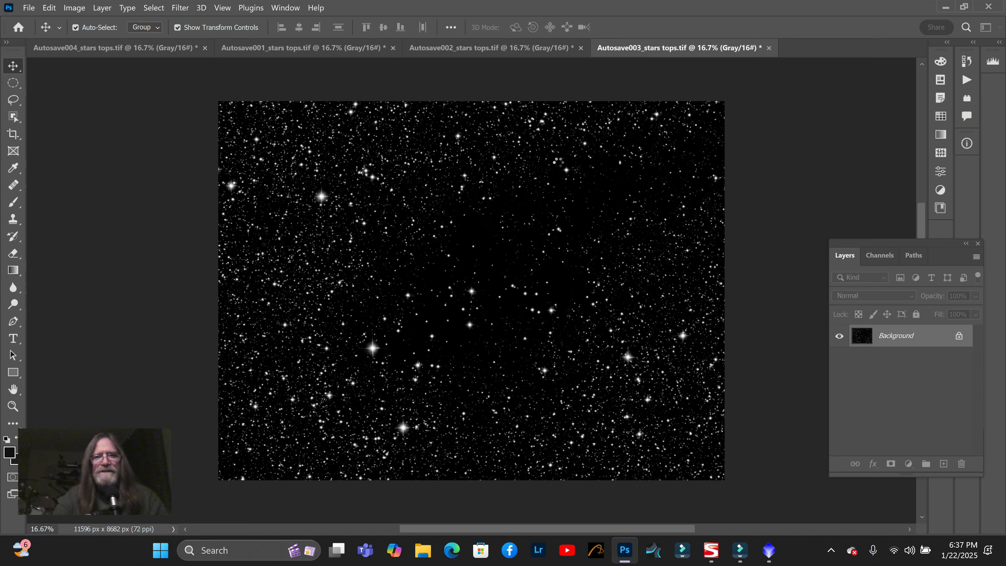
Compare the filtered stars across the four open Autosave star images
left_click(515, 51)
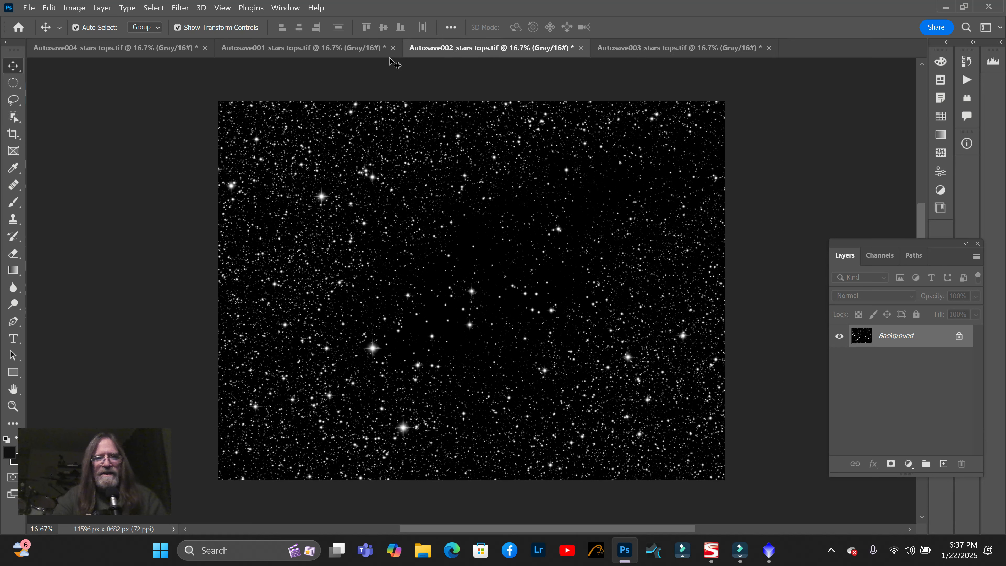
left_click(356, 48)
left_click(180, 51)
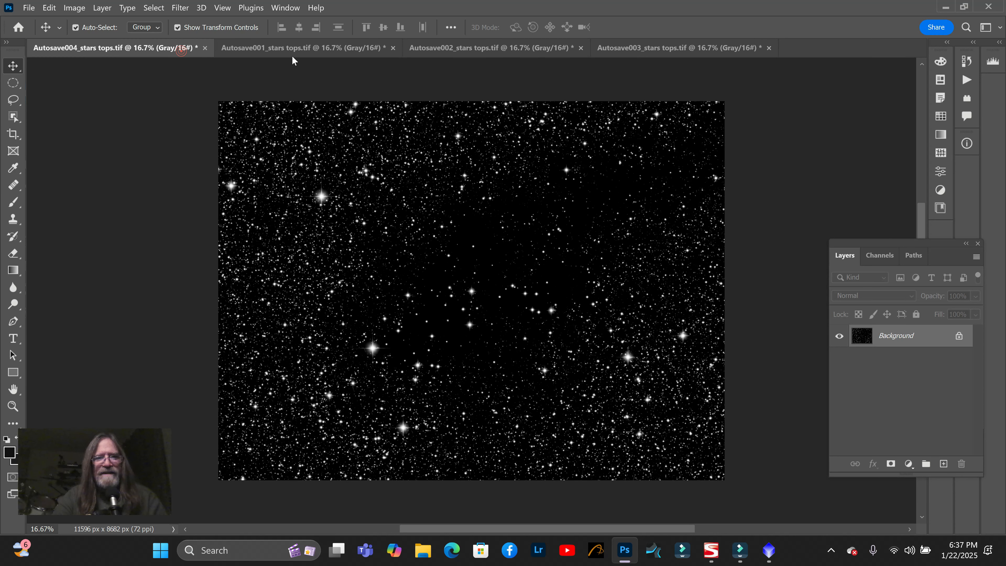
left_click(330, 47)
left_click(446, 46)
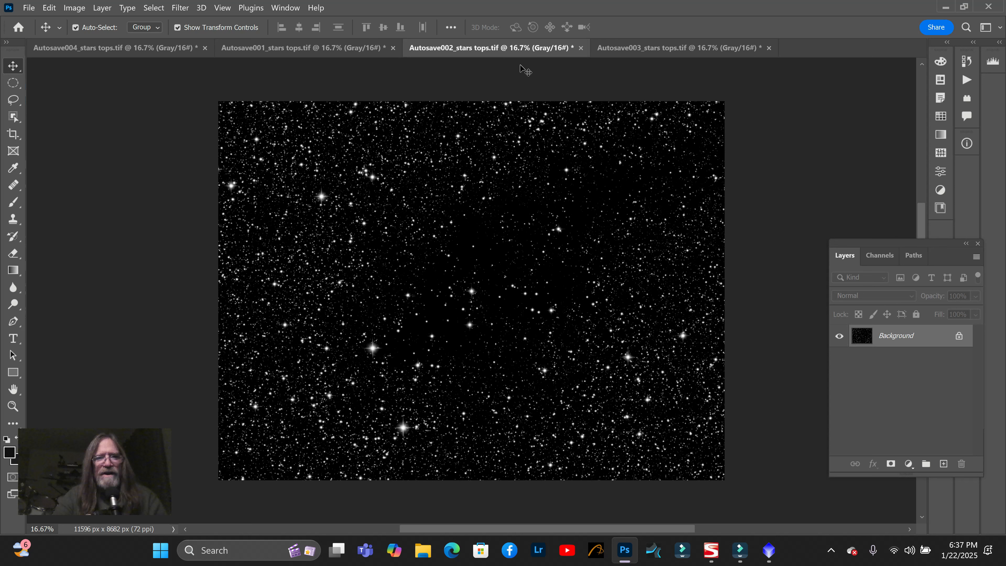
left_click(634, 48)
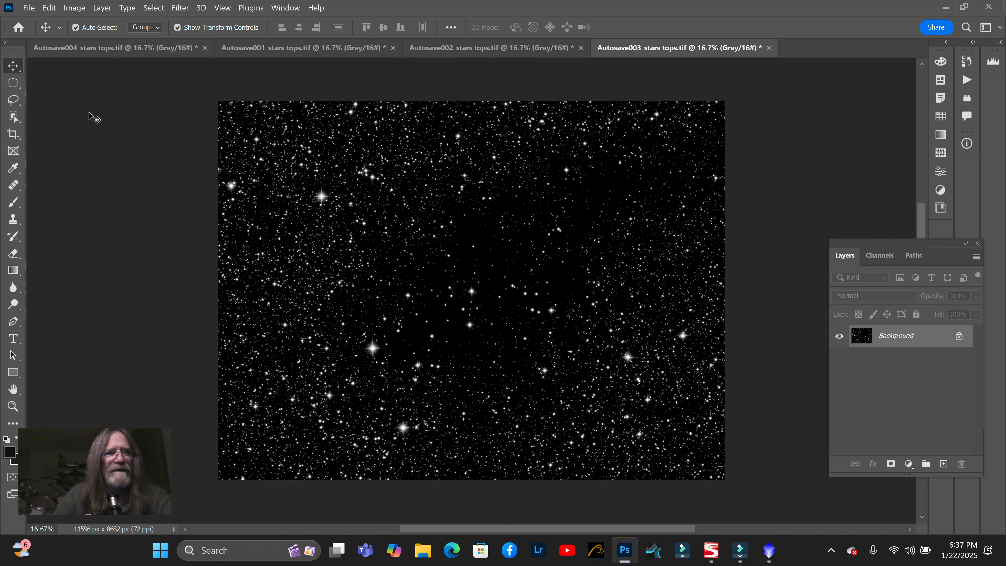
Save Autosave004_stars tops on the computer as a TIFF named "Autosave004_stars tops ds" in the Cocoon folder
left_click(88, 47)
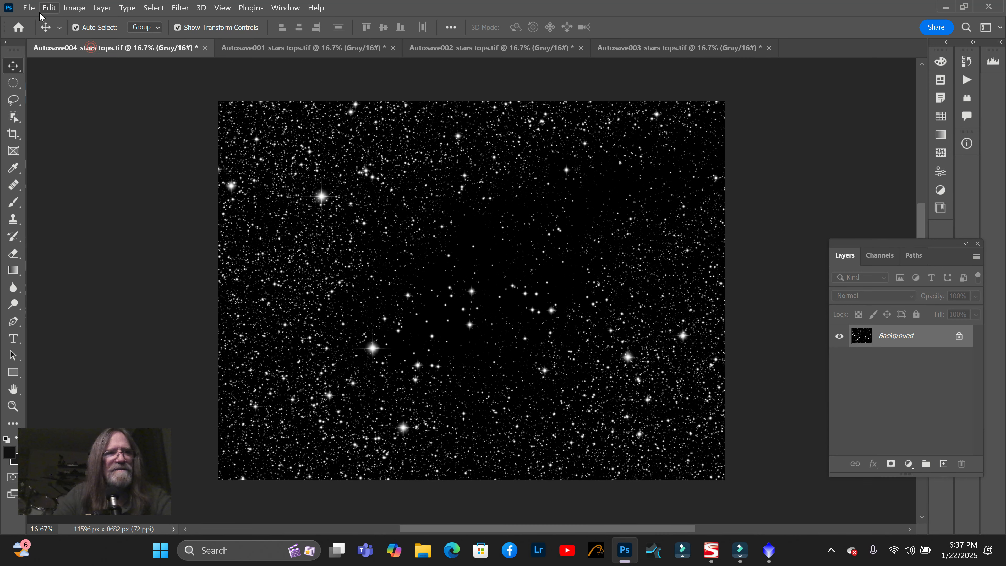
left_click(28, 8)
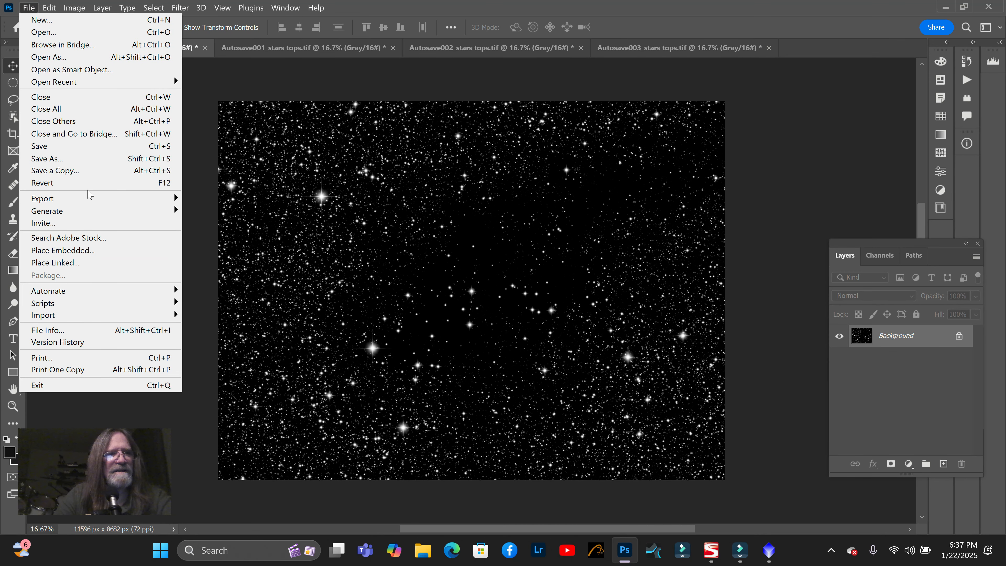
left_click(83, 158)
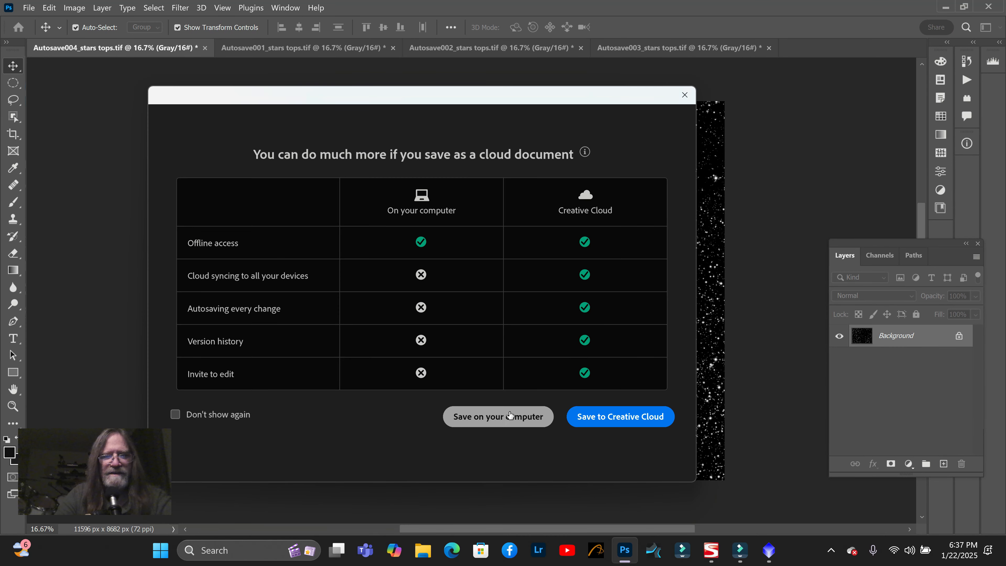
left_click(506, 417)
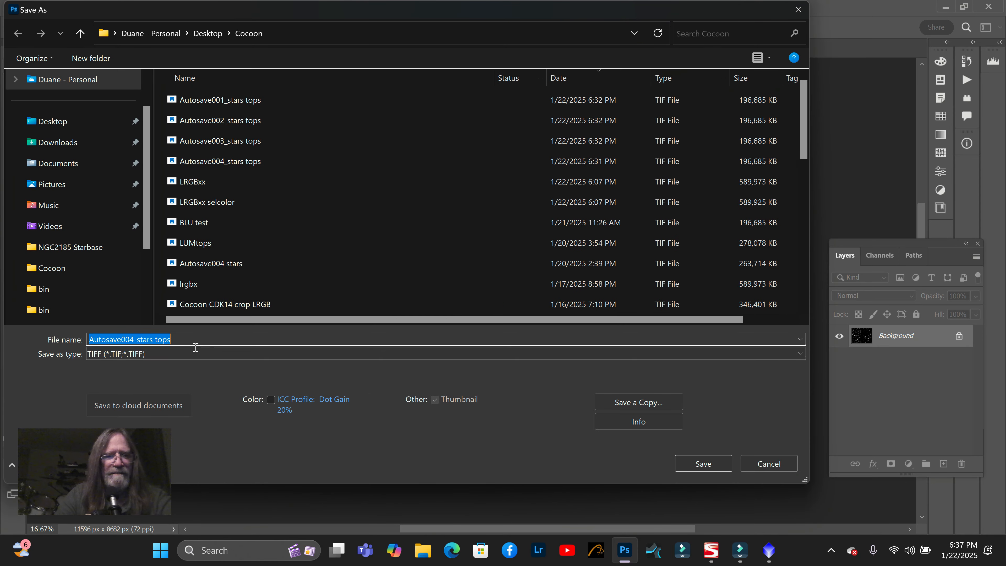
left_click(184, 340)
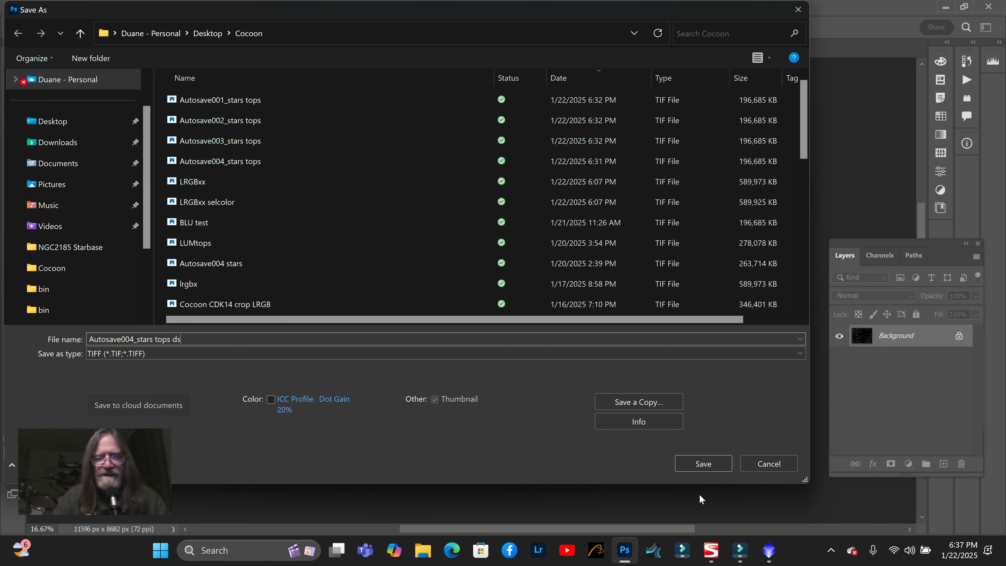
left_click(703, 463)
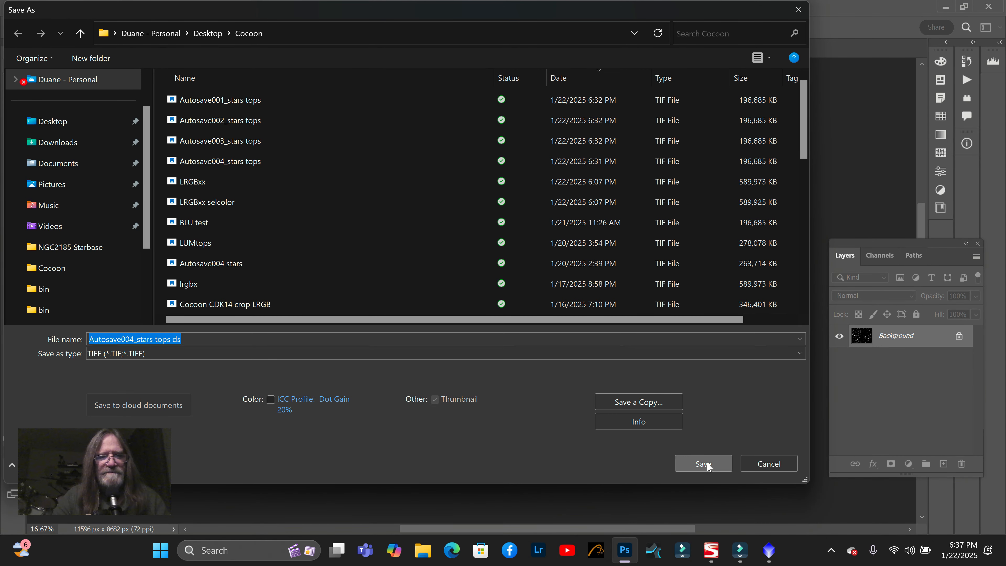
Finish the TIFF save of Autosave004_stars tops ds and save Autosave001_stars tops as "Autosave001_stars tops ds" in the Cocoon folder
left_click(673, 131)
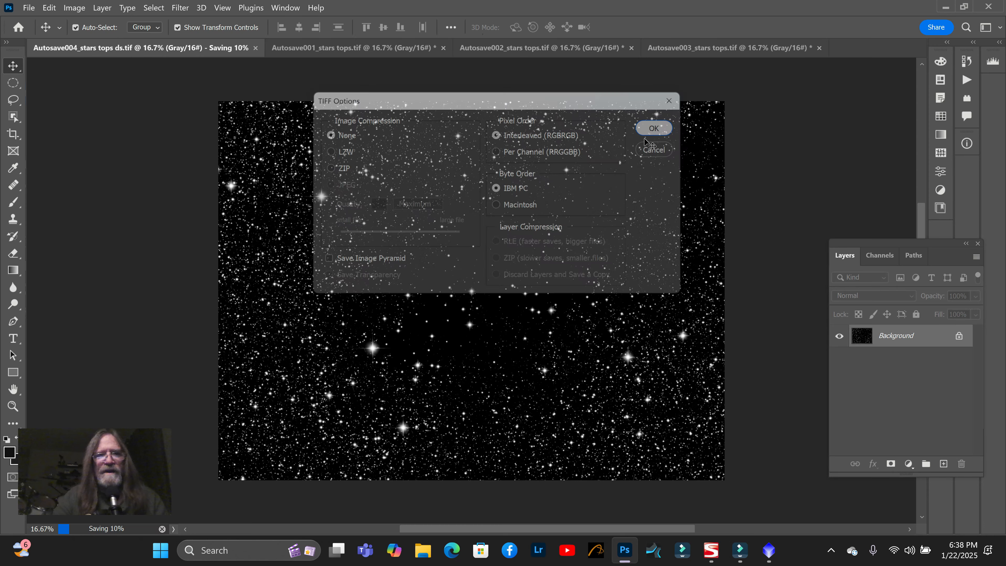
left_click(327, 48)
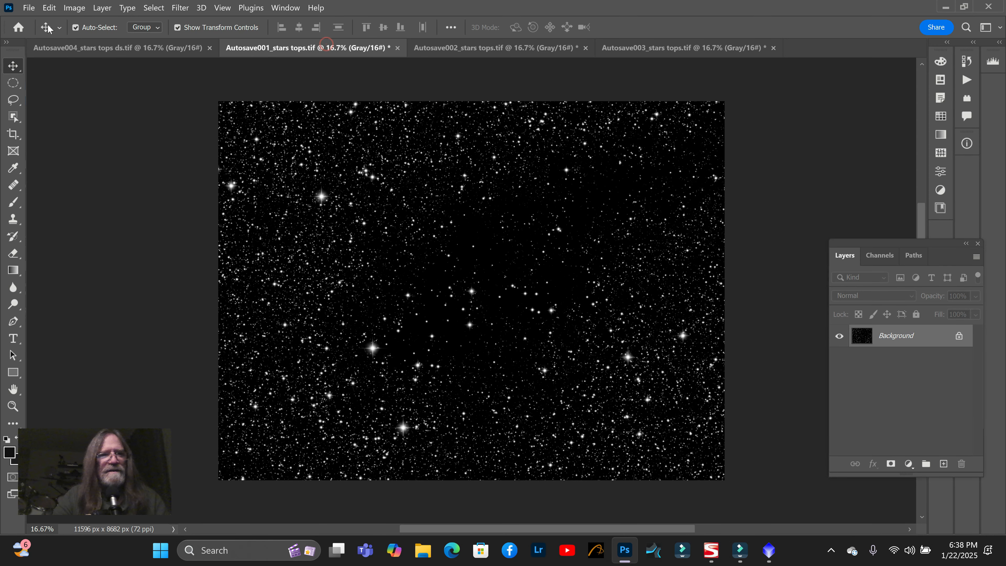
left_click(30, 10)
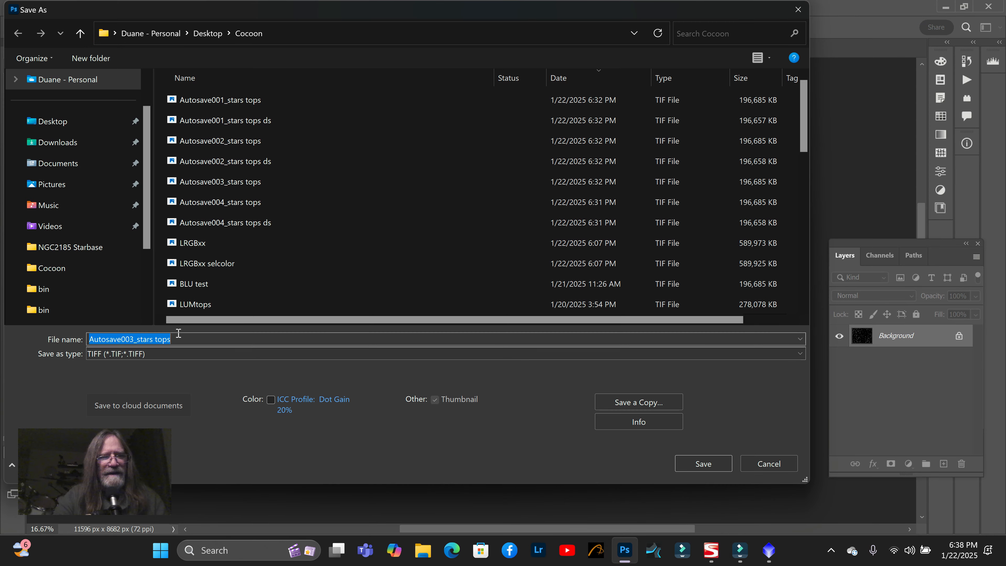
Save Autosave003_stars tops as an uncompressed TIFF named "Autosave003_stars tops ds" in the Cocoon folder
left_click(178, 341)
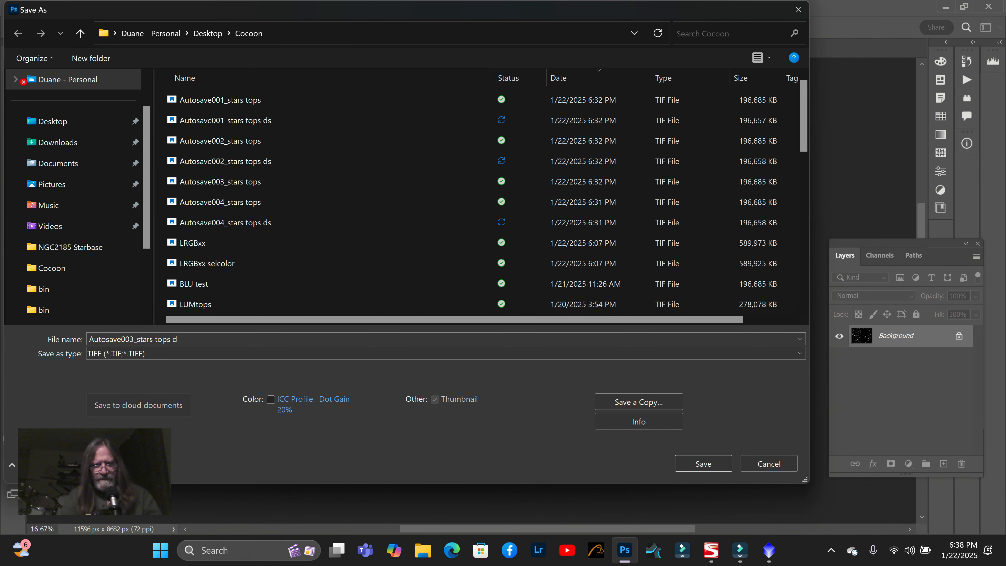
left_click(709, 461)
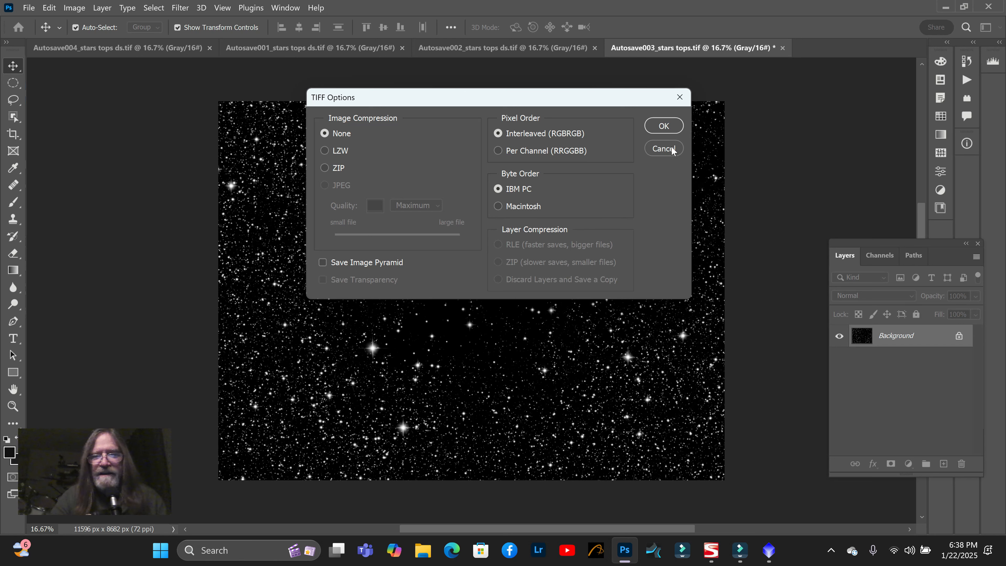
left_click(663, 126)
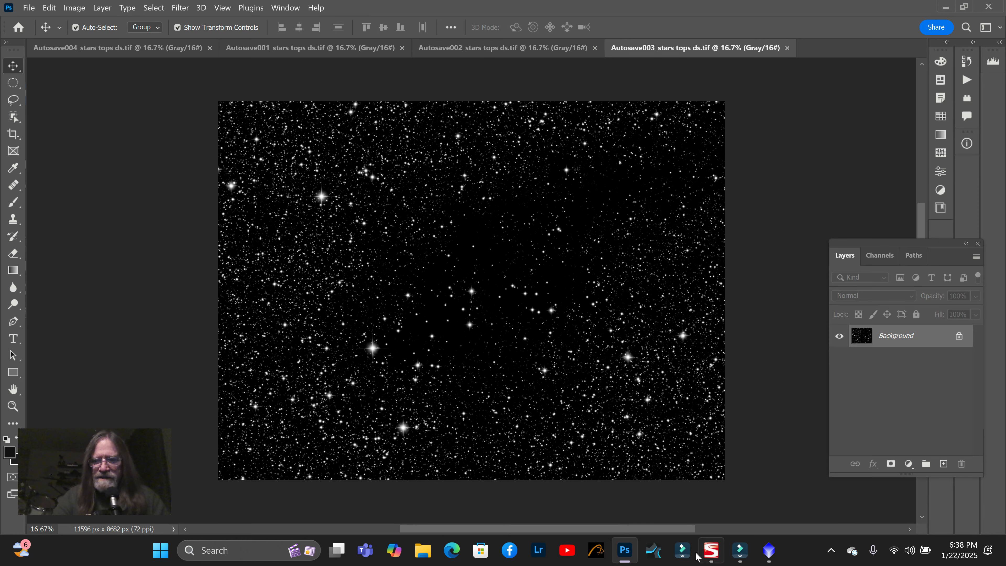
Switch to PixInsight and open the four TIFFs Autosave001 to Autosave004_stars tops ds from the Cocoon folder
mouse_move(769, 552)
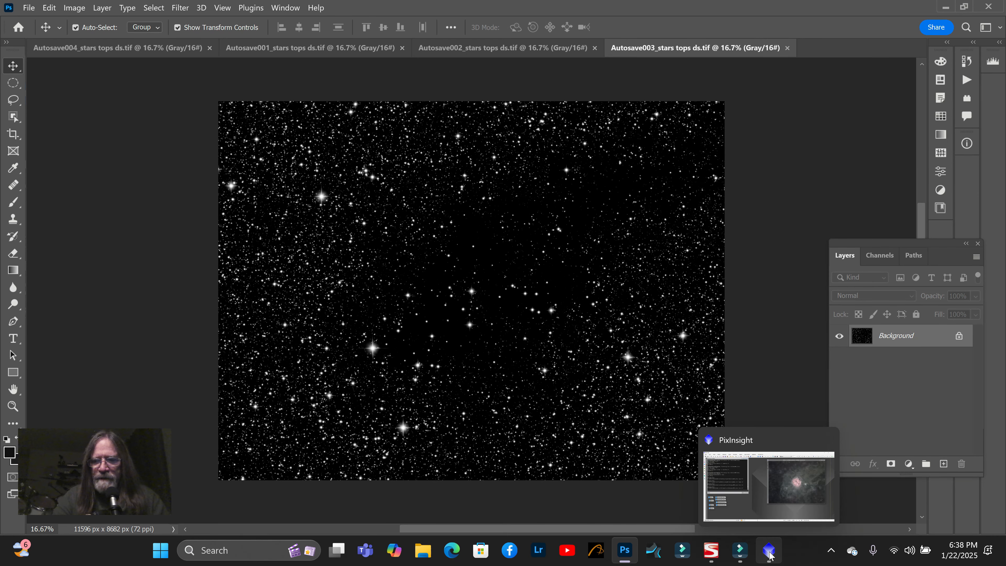
left_click(786, 457)
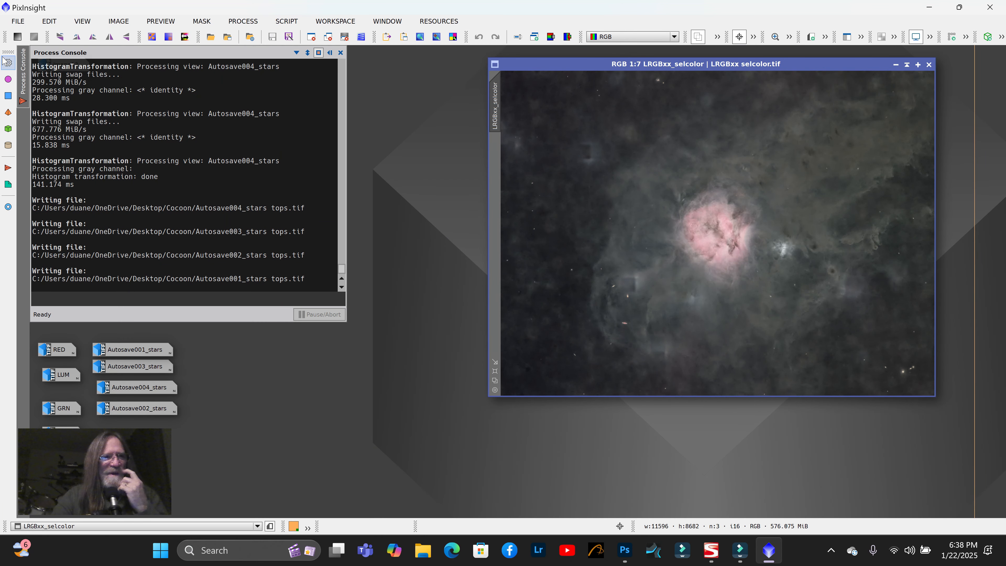
left_click(16, 22)
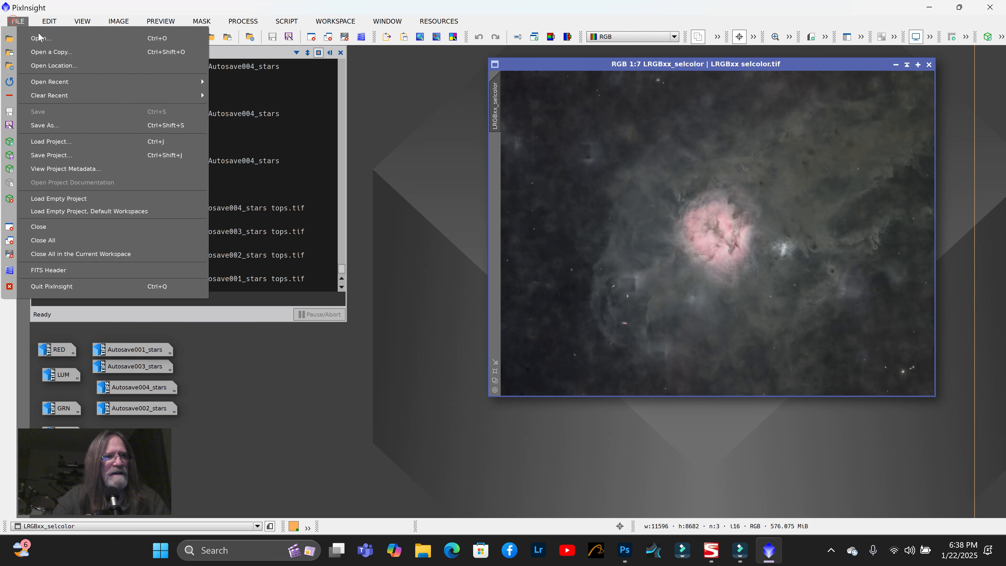
left_click(45, 38)
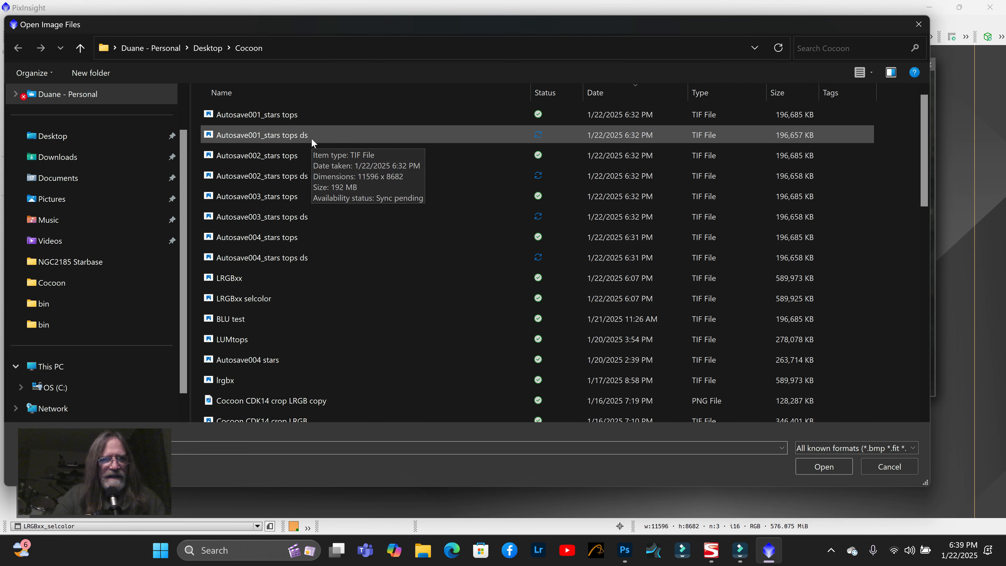
left_click(310, 138)
left_click(315, 175, "ctrl")
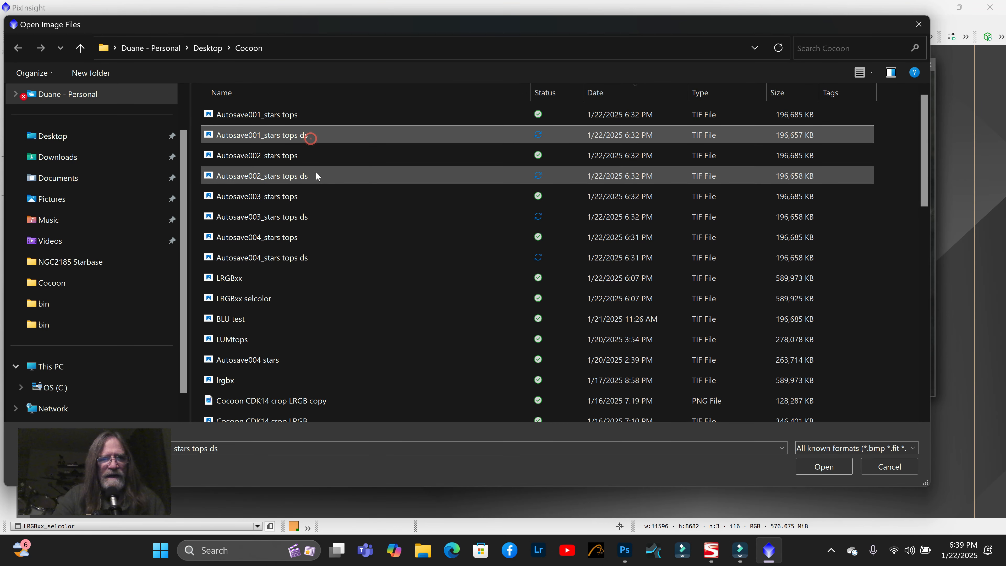
left_click(321, 216, "ctrl")
left_click(315, 263, "ctrl")
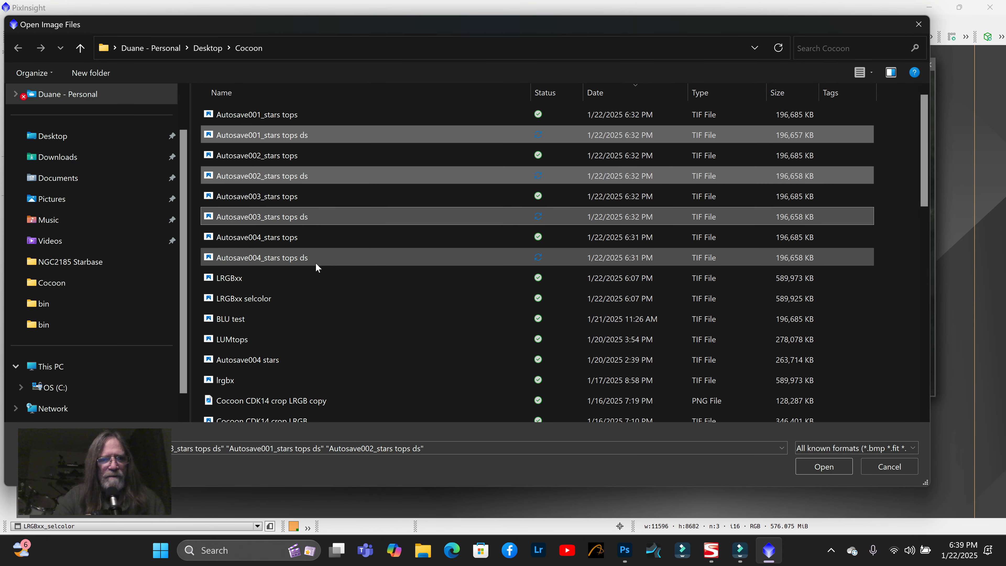
left_click(829, 469)
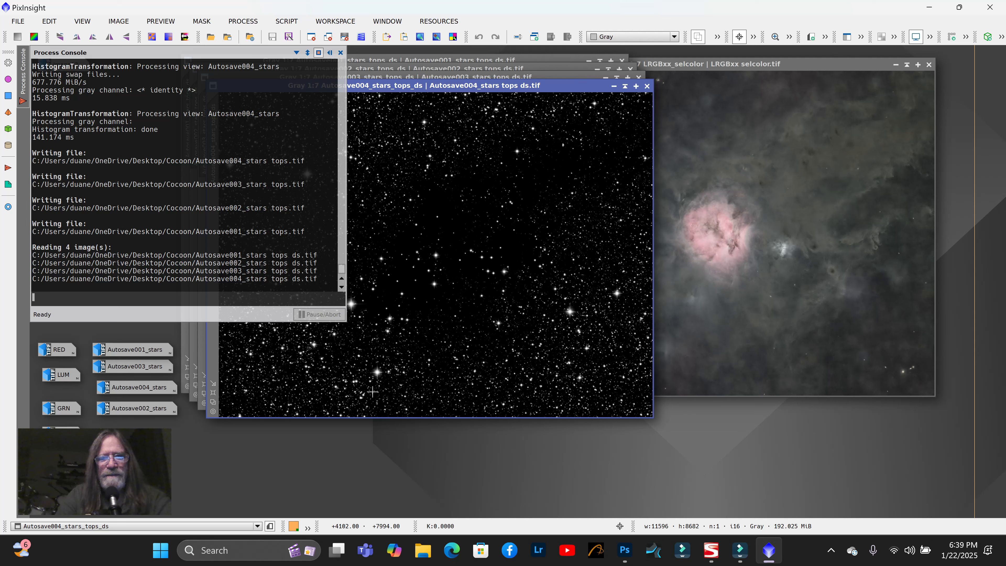
Spread the four opened star image windows apart across the workspace
left_click_drag(557, 87, 735, 134)
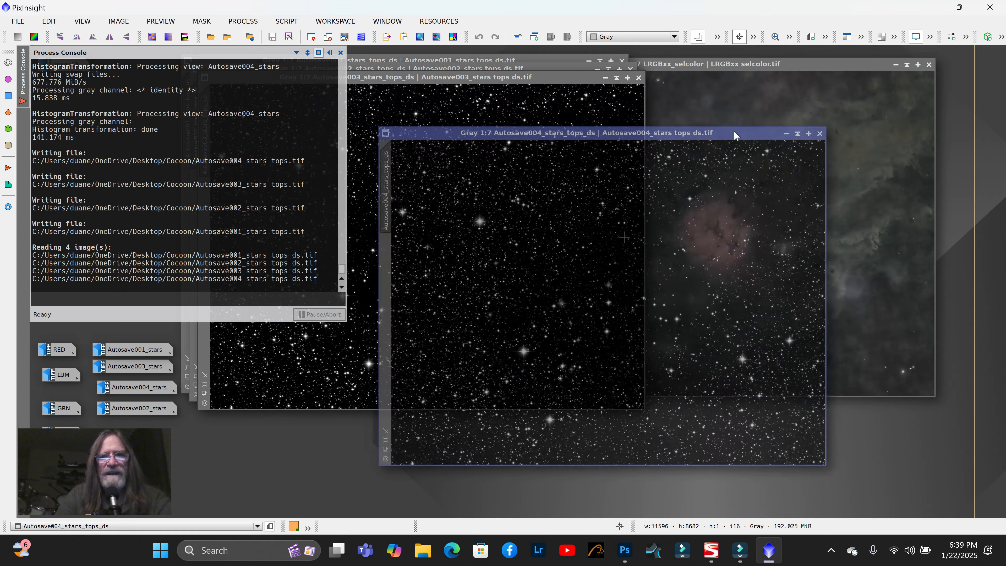
left_click_drag(542, 79, 633, 187)
left_click_drag(541, 72, 702, 165)
left_click_drag(579, 61, 799, 196)
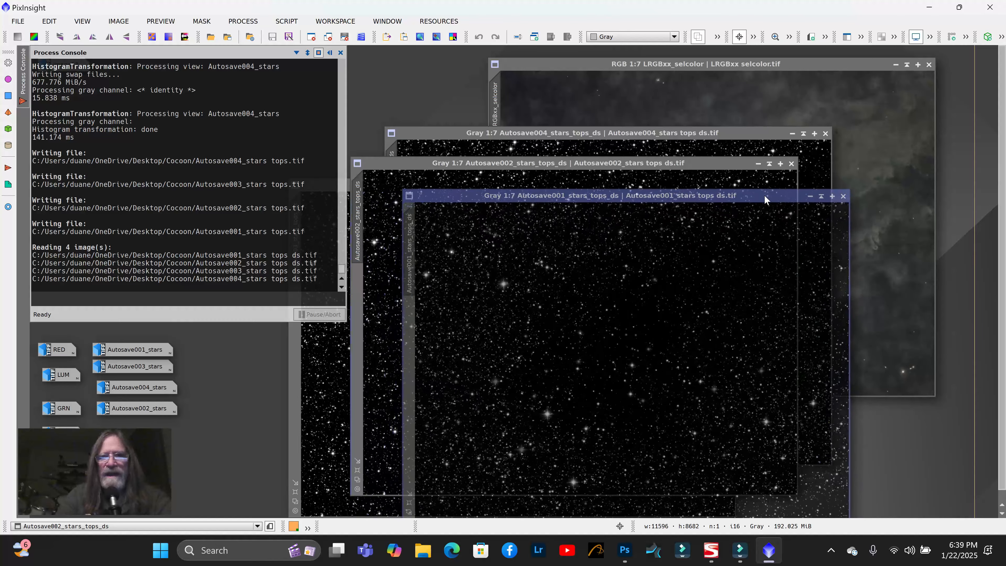
Open the LRGBCombination process and clear the LUM, RED, GRN and BLUE source images from its four channels
left_click(243, 21)
mouse_move(317, 11)
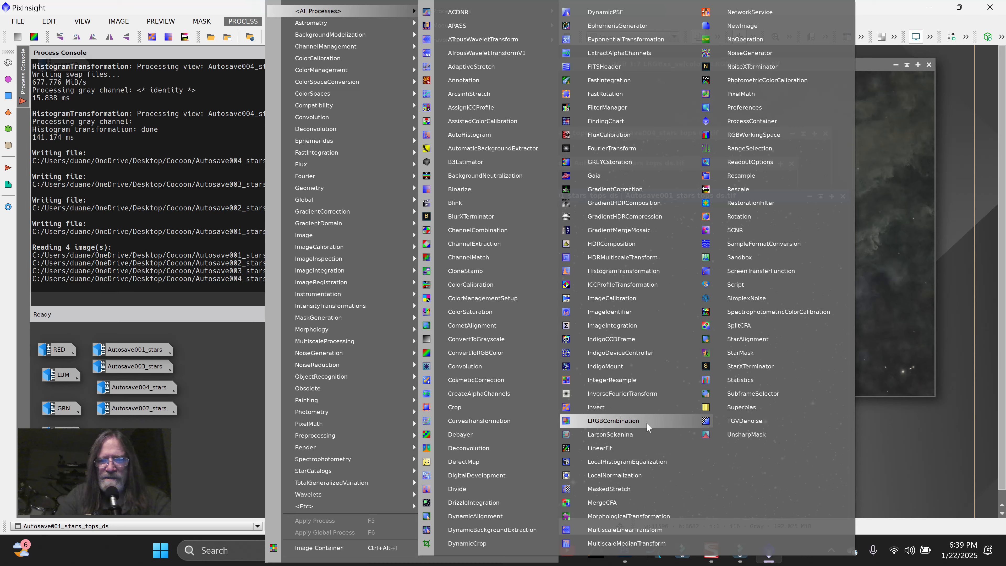
left_click(637, 420)
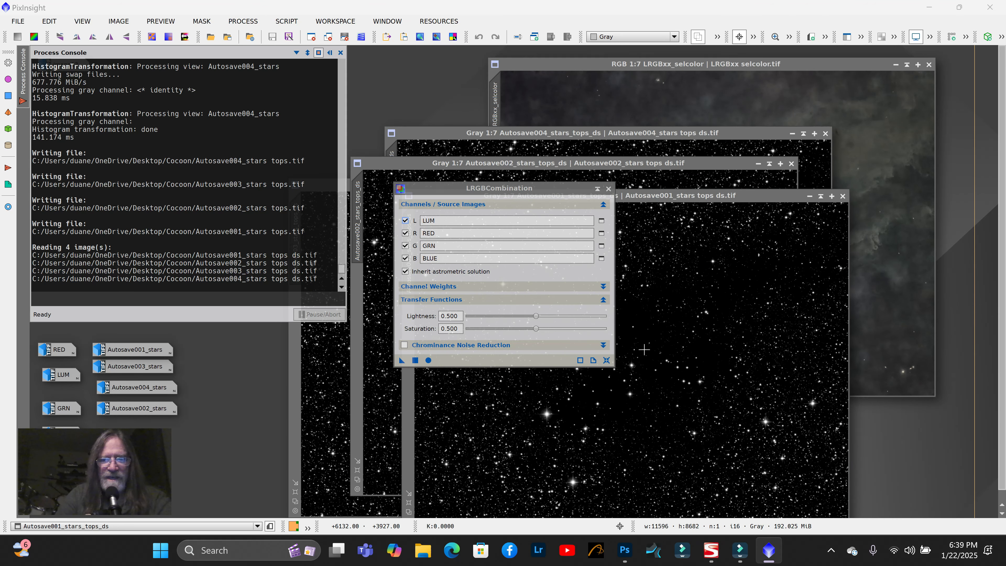
left_click(449, 221)
key("BackSpace")
key("BackSpace")
key("BackSpace")
left_click(451, 234)
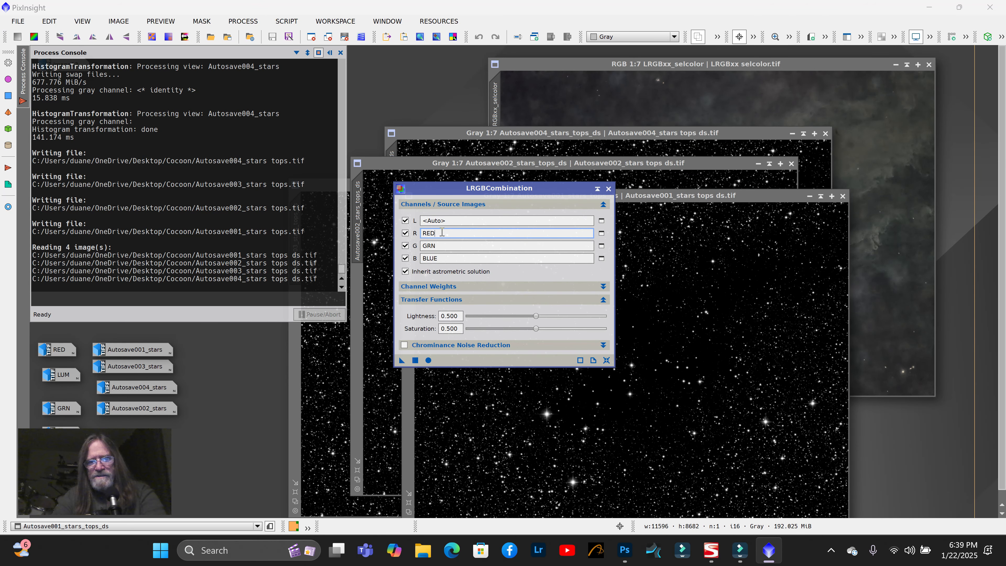
key("BackSpace")
key("BackSpace")
key("BackSpace")
left_click(443, 245)
key("BackSpace")
key("BackSpace")
key("BackSpace")
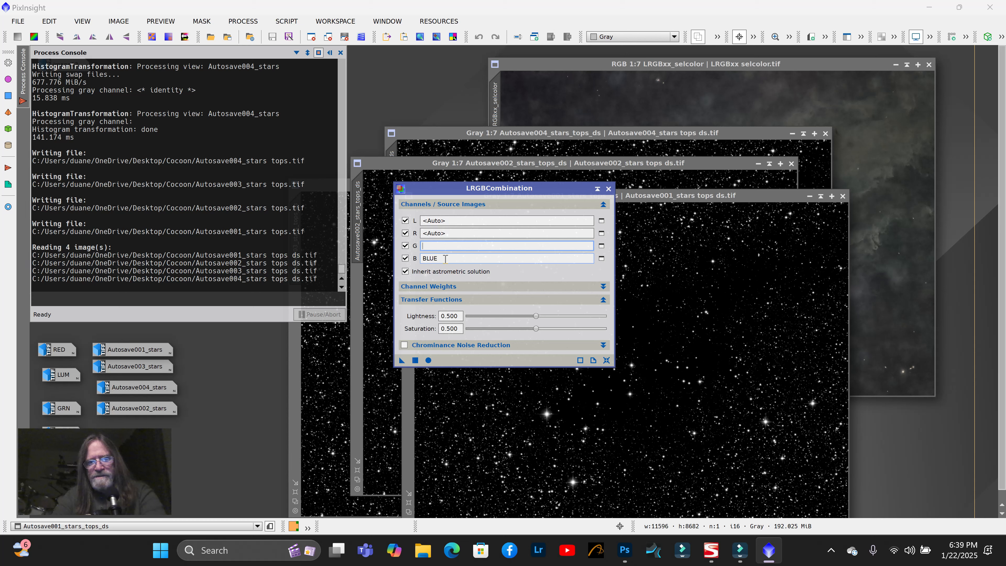
left_click(452, 259)
key("BackSpace")
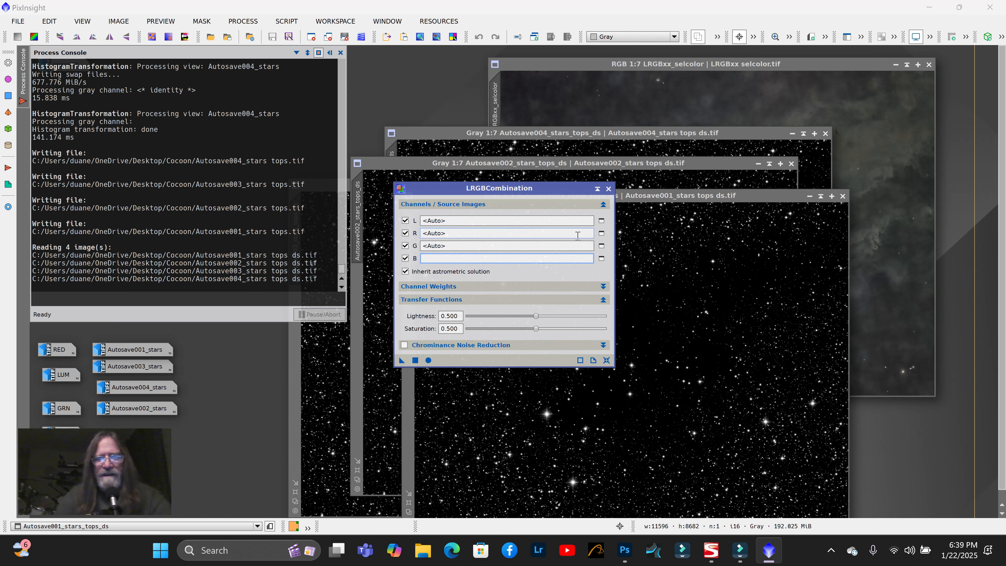
Assign Autosave001_stars_tops_ds as the L source and Autosave002_stars_tops_ds as the R source, iconizing both images
left_click_drag(552, 193, 274, 79)
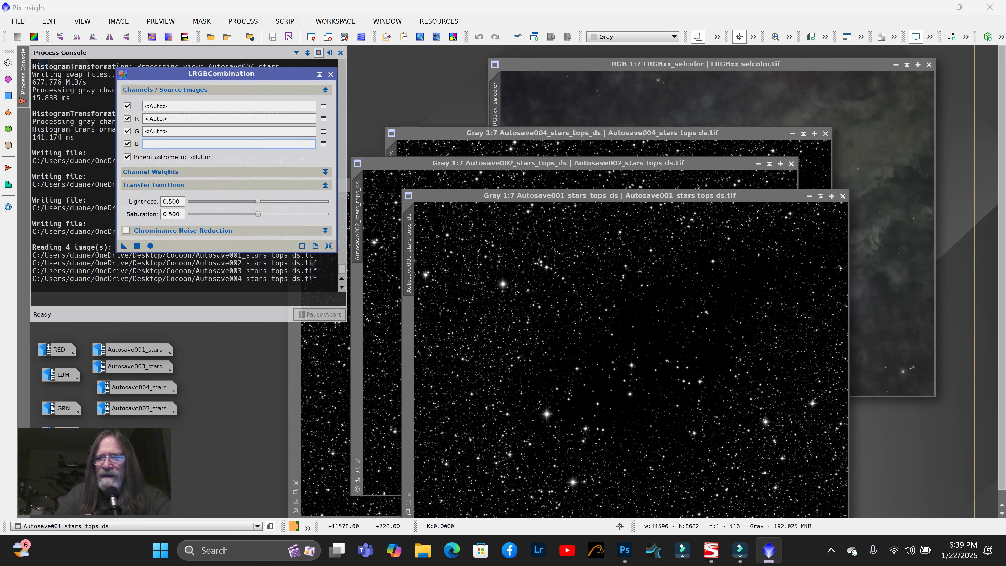
left_click(809, 196)
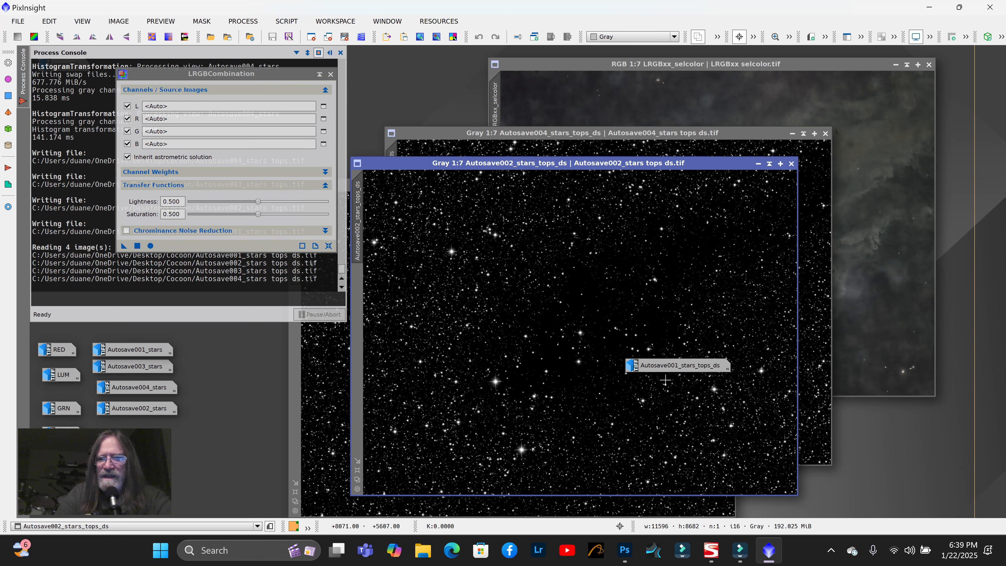
left_click_drag(677, 368, 194, 112)
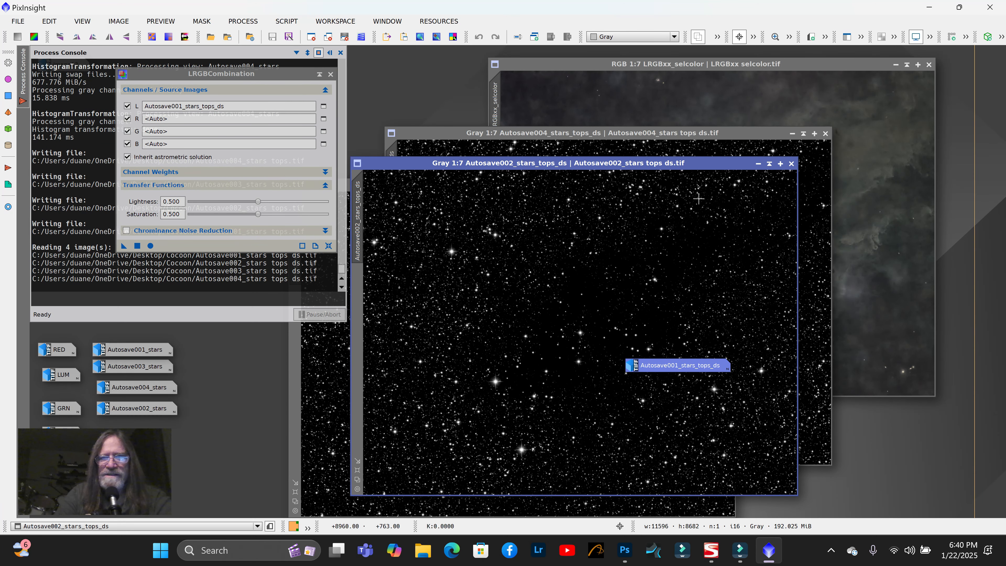
left_click(758, 165)
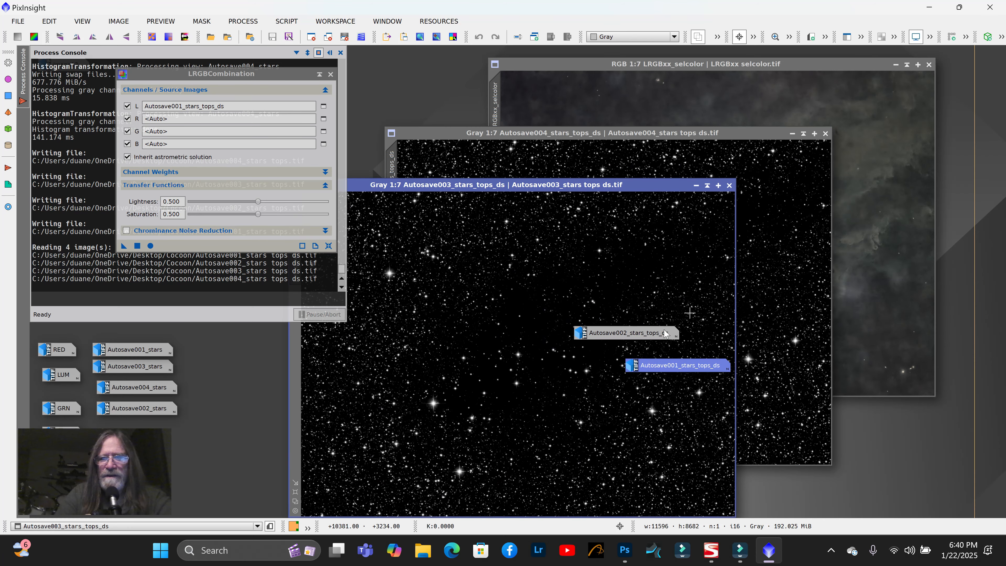
left_click_drag(641, 332, 205, 123)
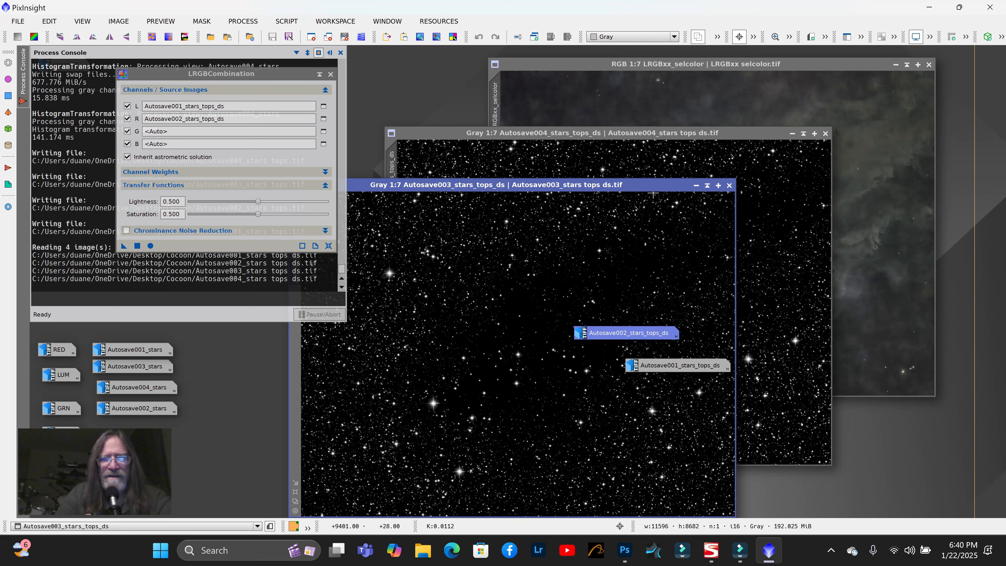
Assign Autosave003_stars_tops_ds to G and Autosave004_stars_tops_ds to B, and run the LRGB combination globally to create a new image
left_click_drag(653, 186, 736, 186)
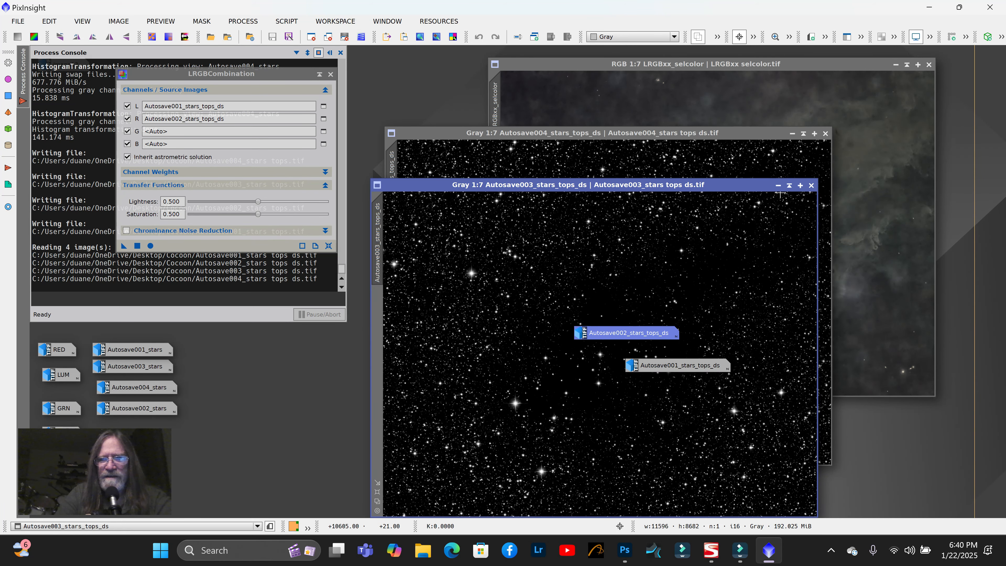
left_click(777, 185)
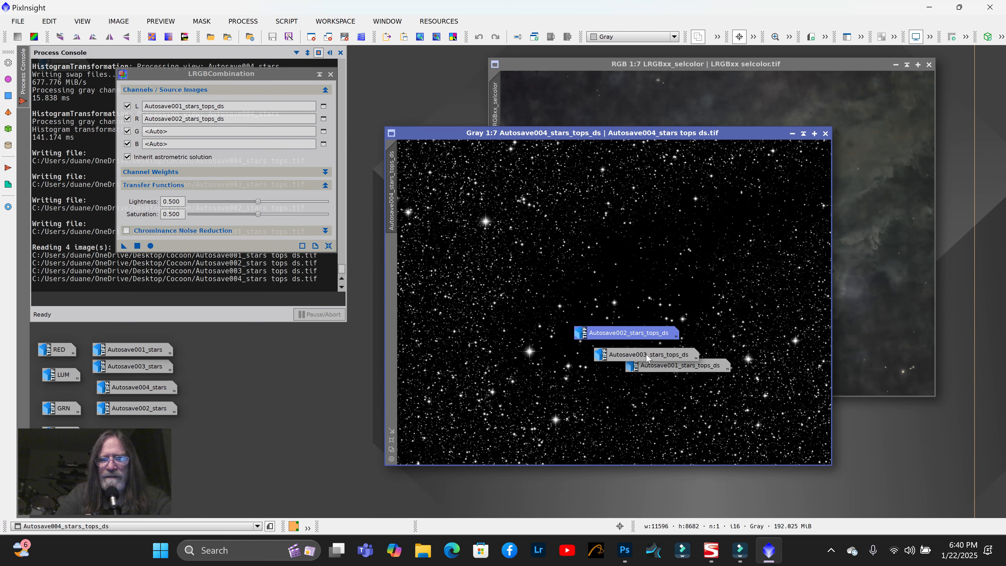
left_click_drag(646, 357, 194, 132)
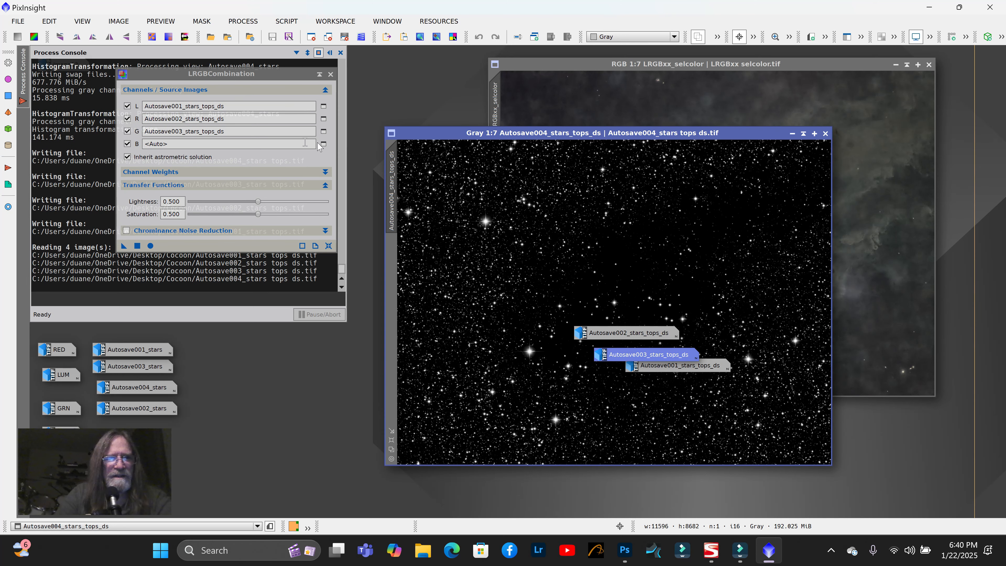
left_click(790, 138)
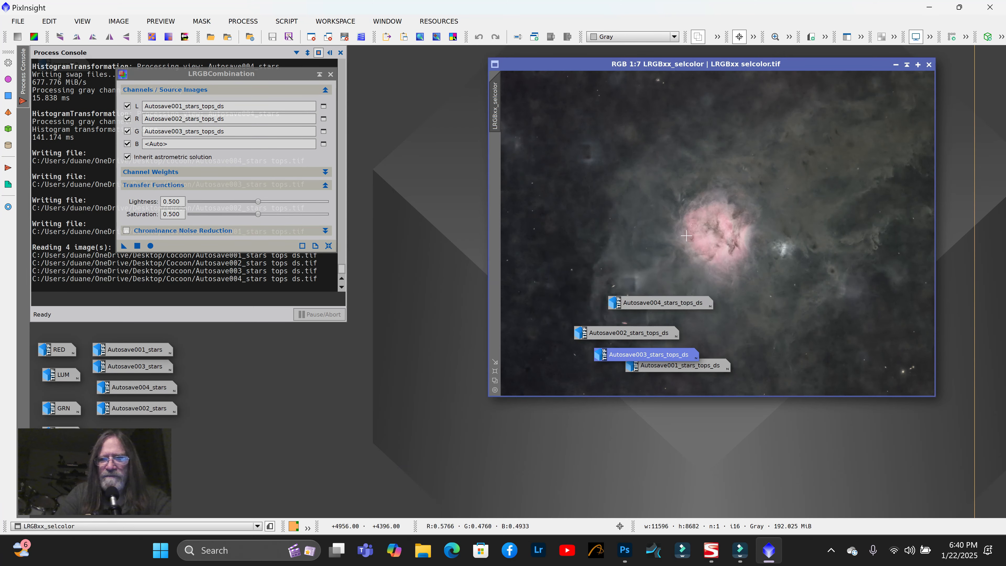
left_click_drag(677, 301, 217, 146)
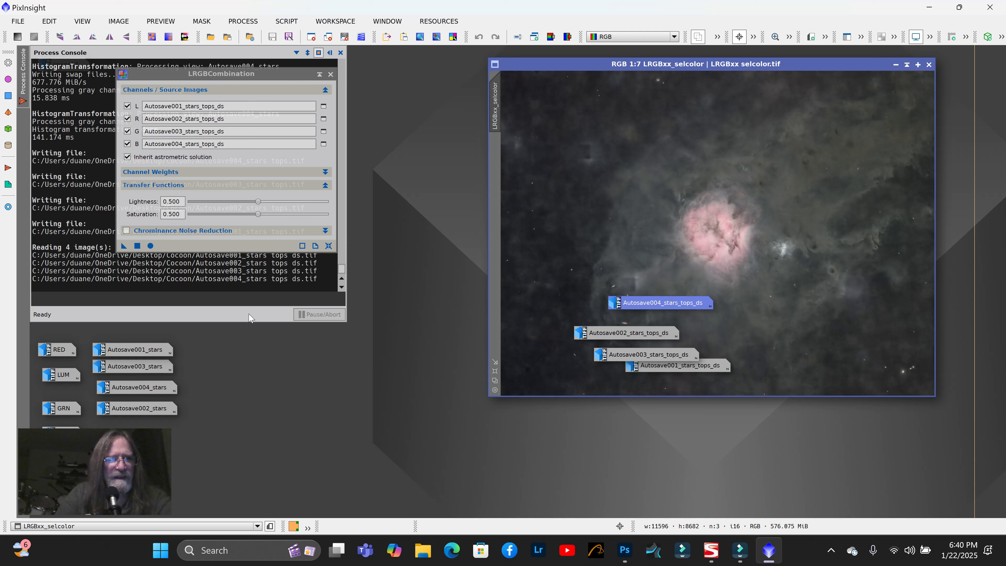
left_click(151, 246)
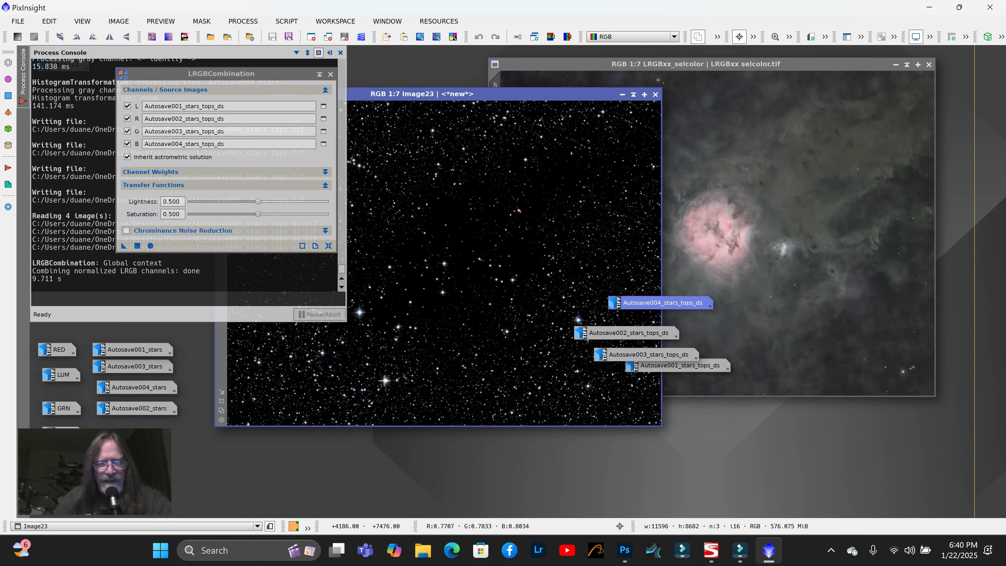
Move the combined star image aside and line up the four ds star icons below the LRGBxx_selcolor nebula image
left_click_drag(497, 94, 684, 62)
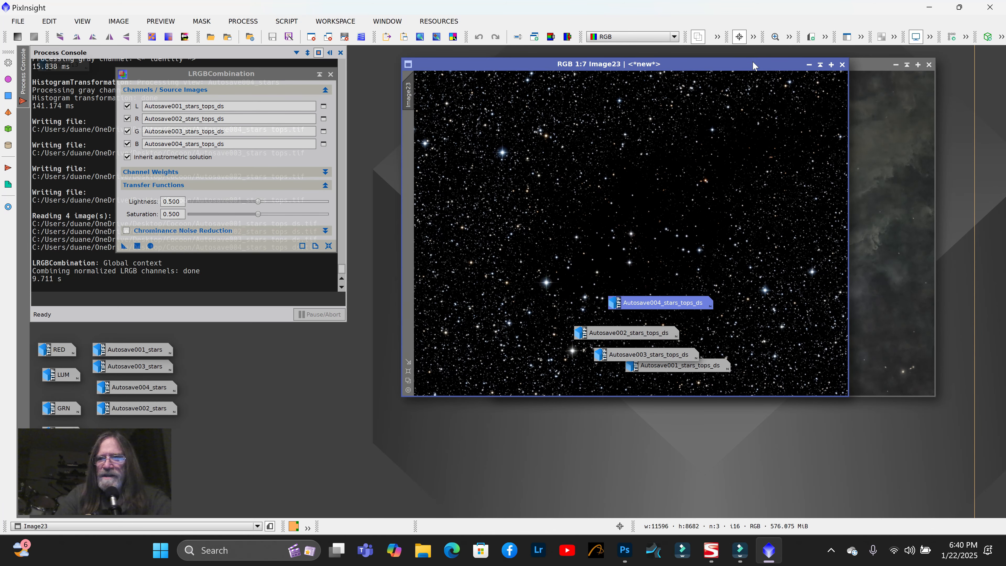
left_click_drag(751, 61, 584, 150)
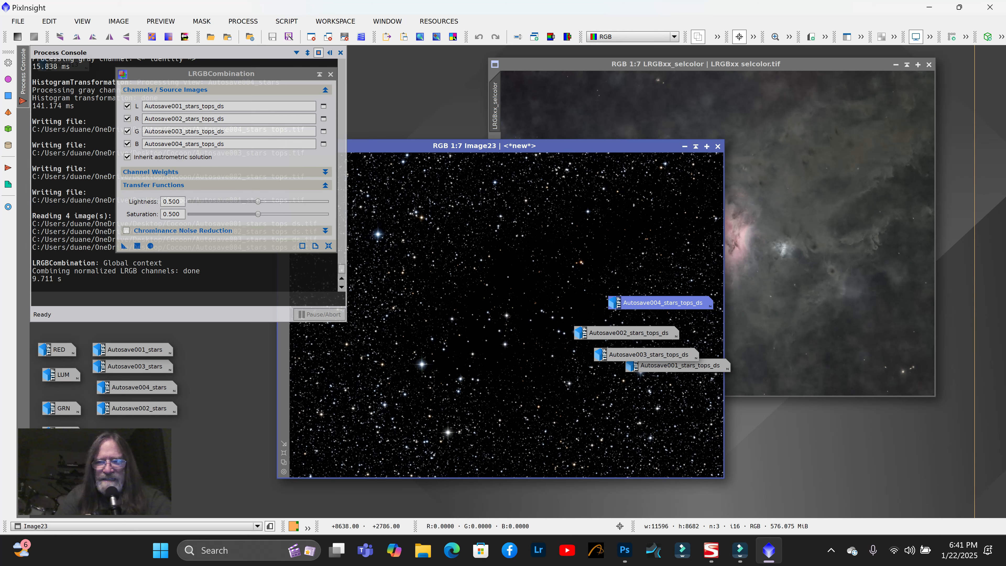
left_click_drag(574, 146, 317, 115)
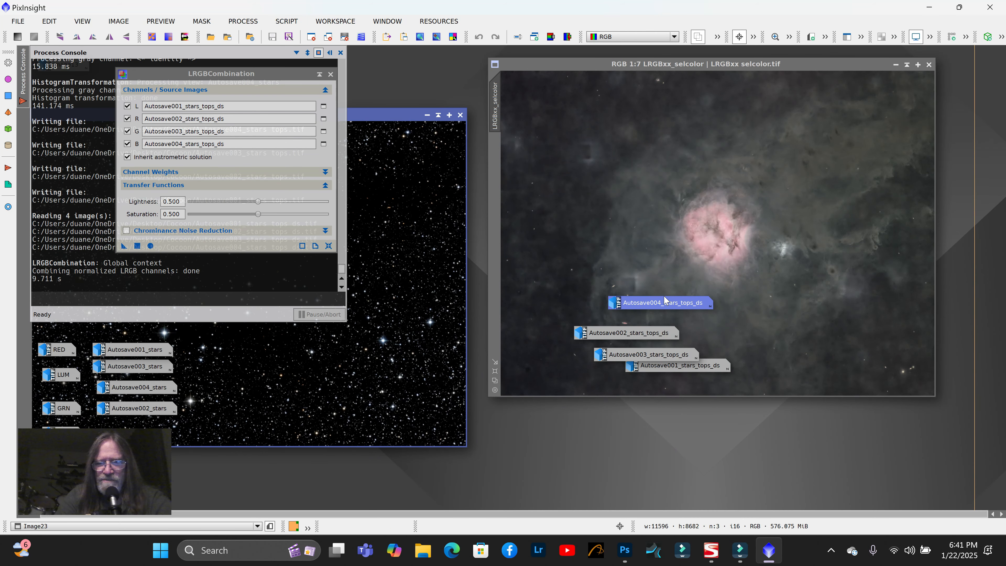
left_click_drag(665, 300, 556, 422)
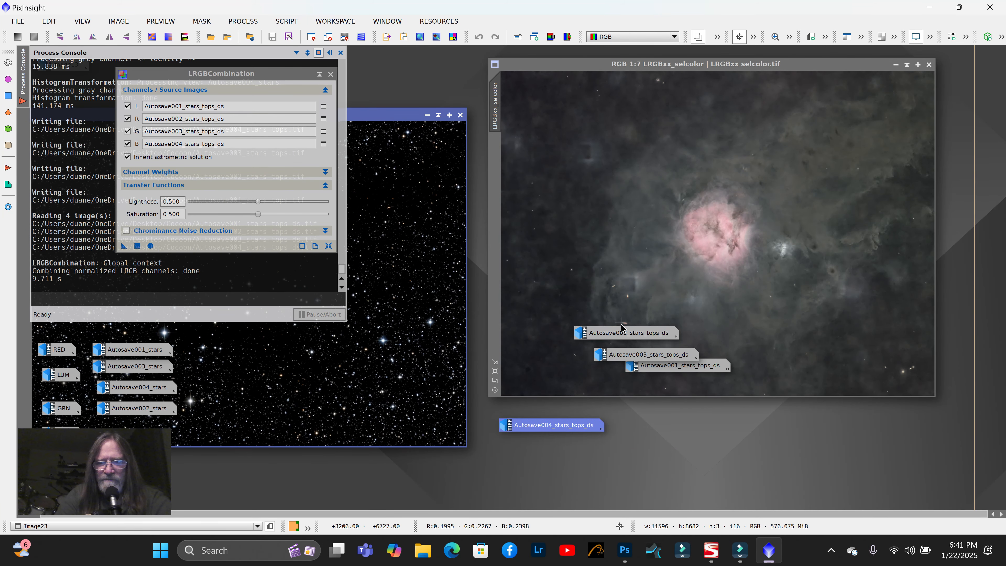
left_click_drag(621, 328, 545, 441)
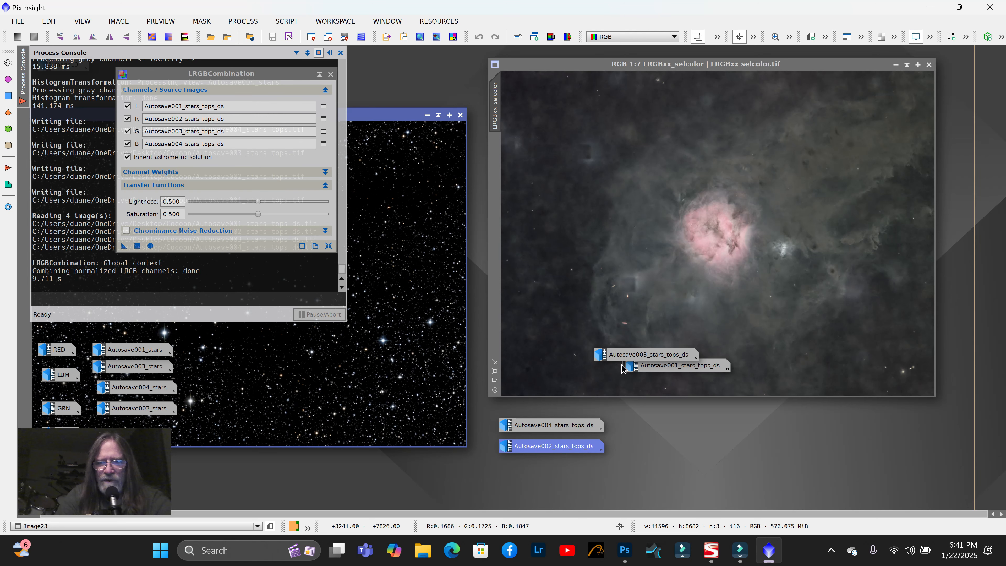
left_click_drag(634, 355, 543, 488)
scroll(639, 327, "up", 2)
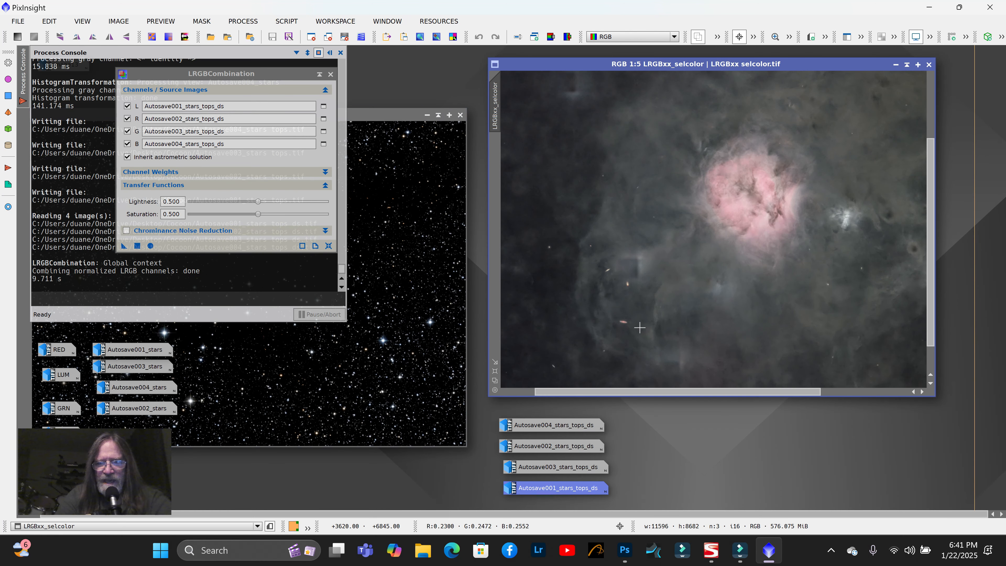
scroll(639, 327, "up", 3)
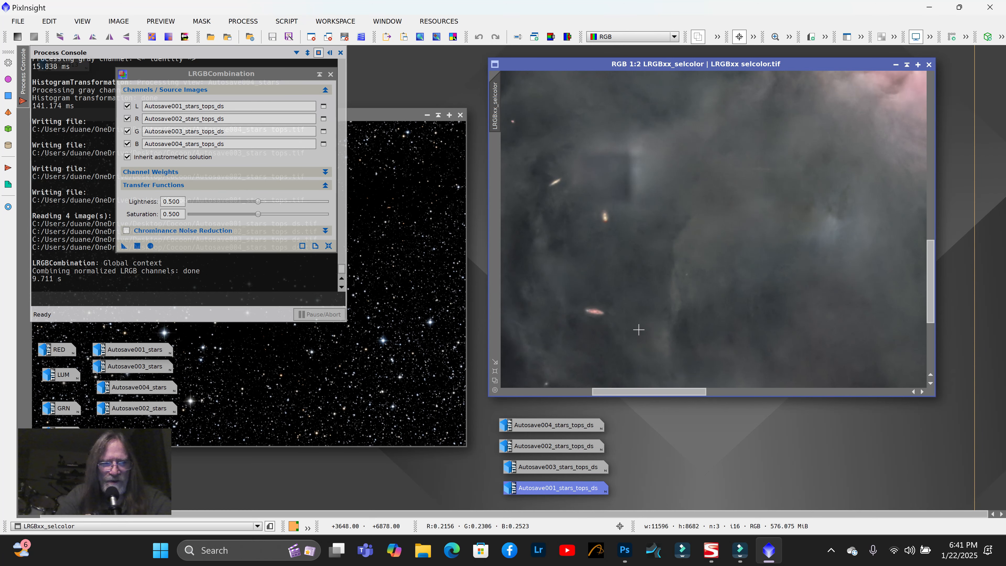
scroll(631, 332, "down", 4)
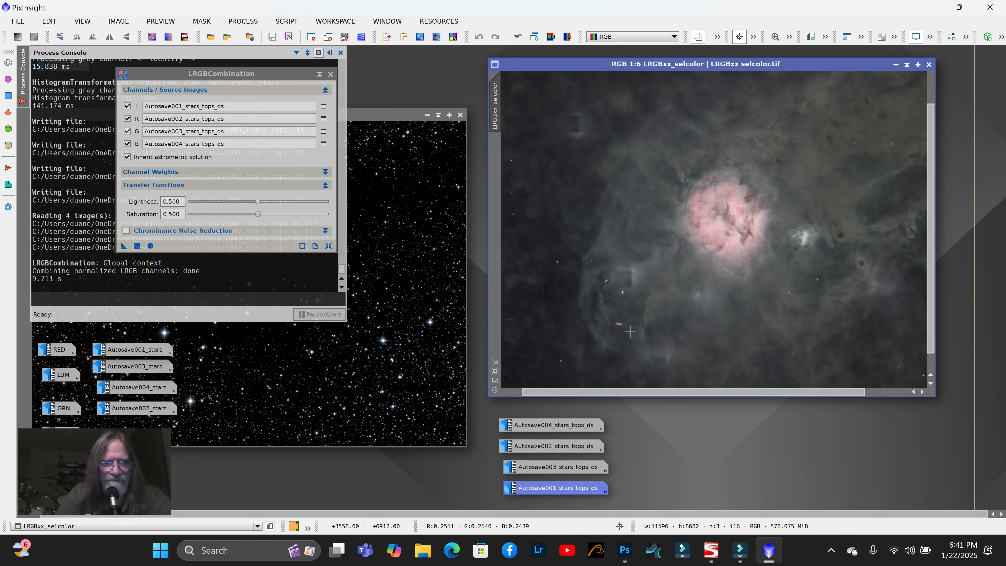
scroll(627, 332, "down", 1)
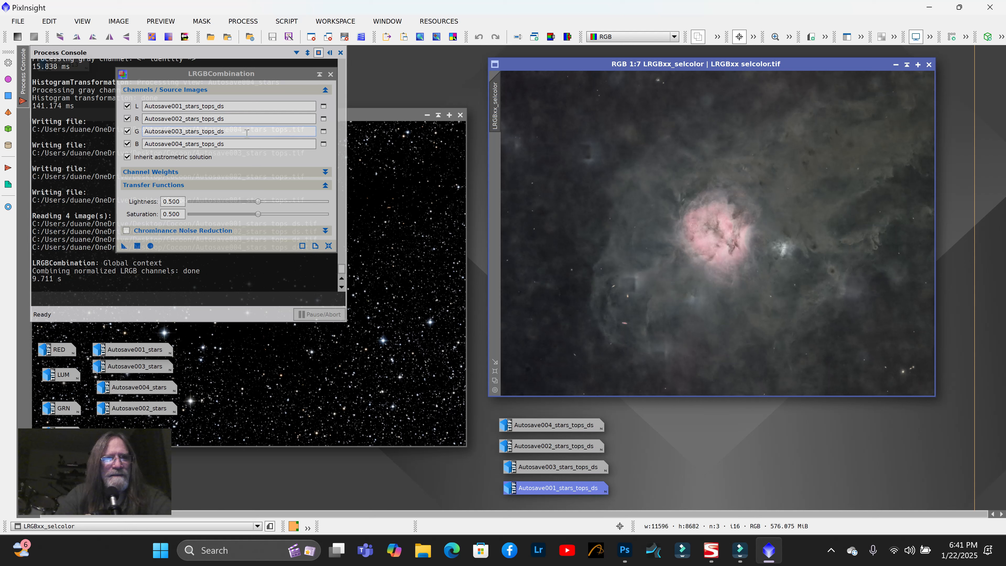
Close the LRGBCombination process and move the four ds star icons together beside the other iconized star images
left_click(330, 74)
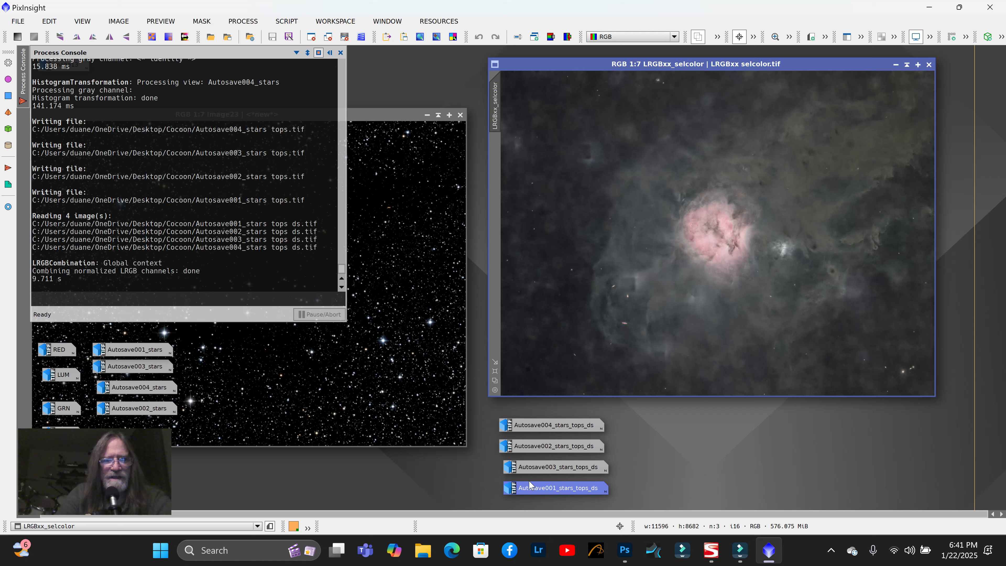
left_click_drag(502, 410, 662, 509)
left_click_drag(598, 426, 279, 428)
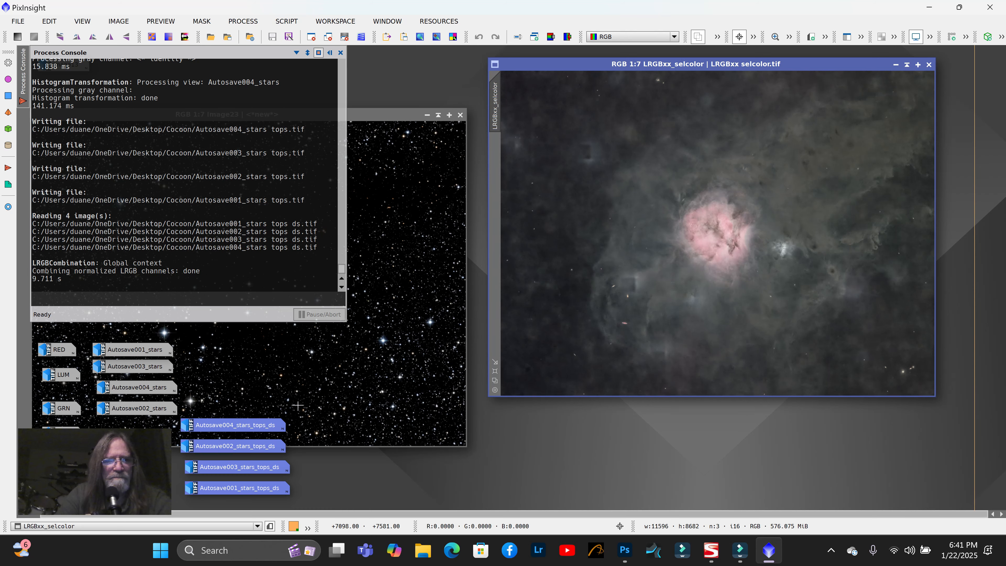
Open the PixelMath process with its Expression Editor, and widen the editor and its list of images
left_click(257, 23)
mouse_move(317, 12)
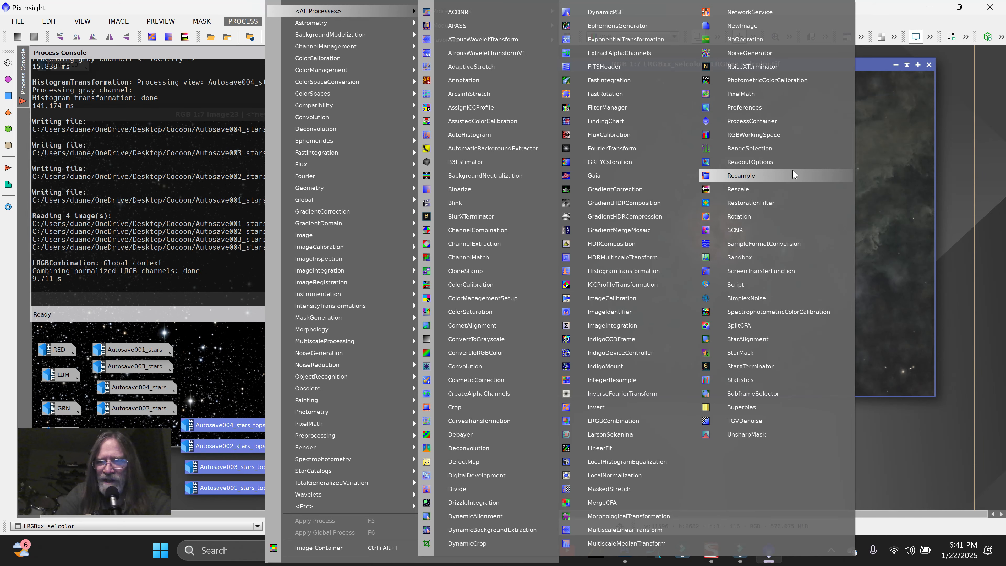
left_click(776, 93)
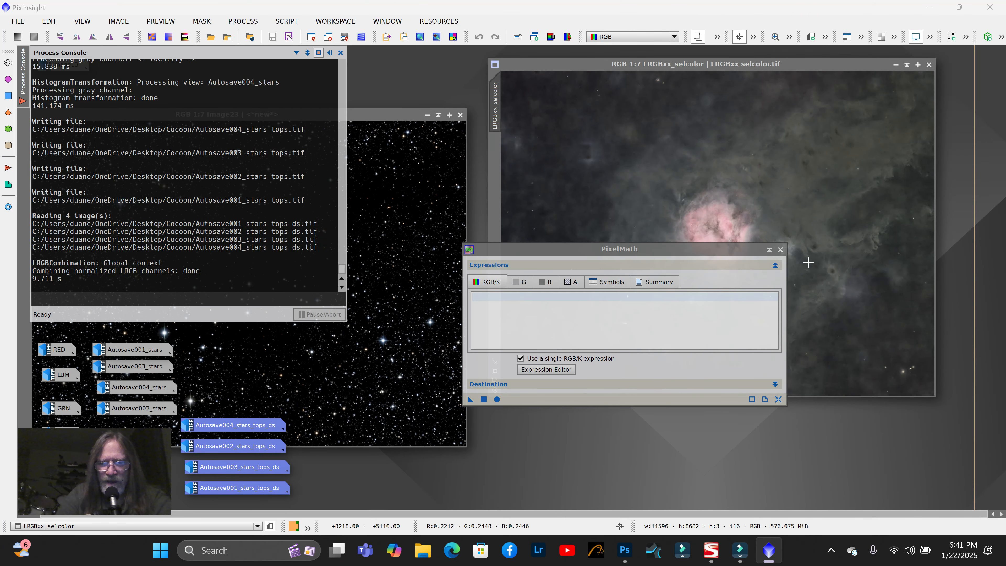
left_click(546, 369)
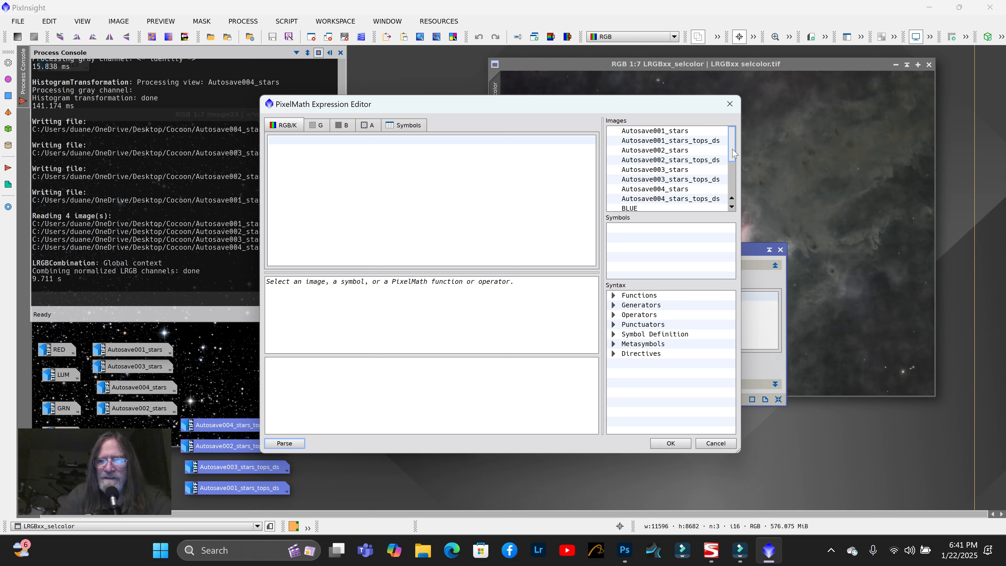
scroll(733, 152, "down", 1)
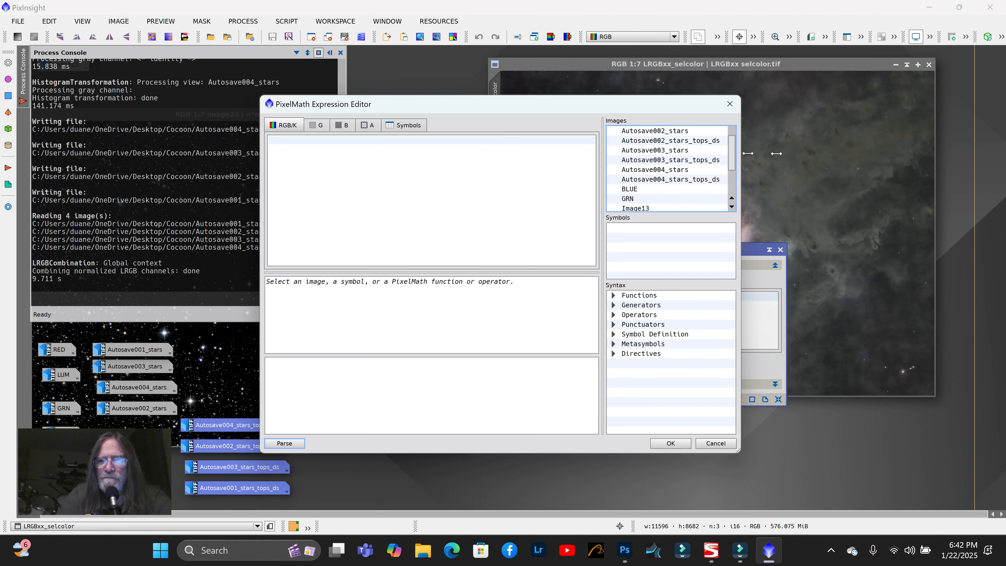
left_click_drag(747, 154, 915, 154)
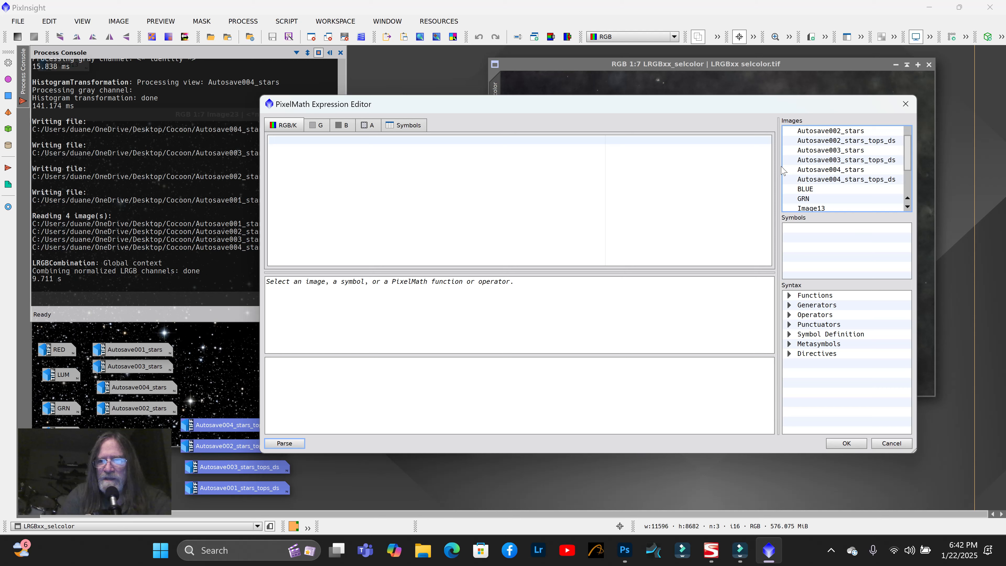
left_click_drag(778, 164, 608, 175)
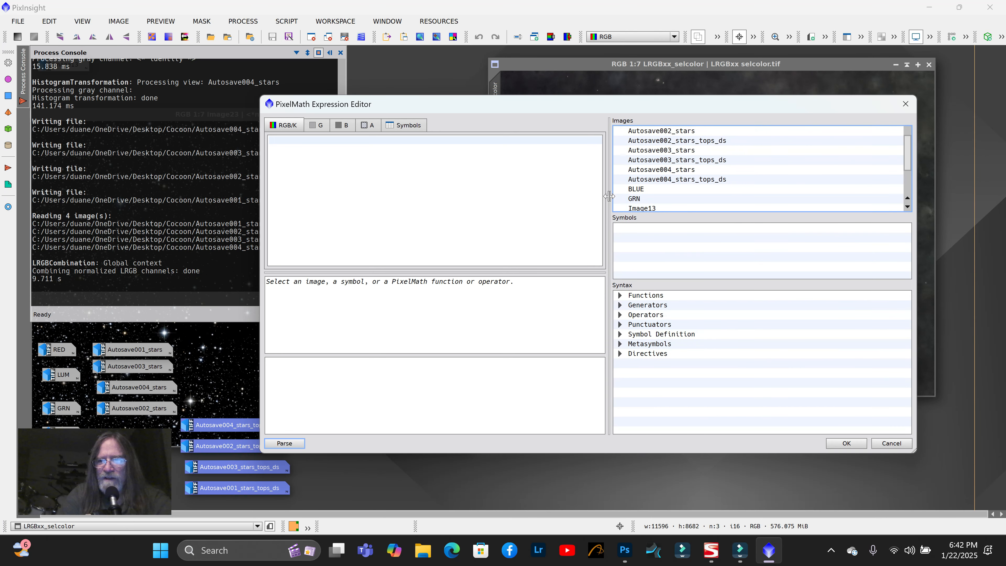
Insert the LRGBxx_selcolor image into the RGB/K expression, followed by a plus operator
scroll(718, 177, "down", 3)
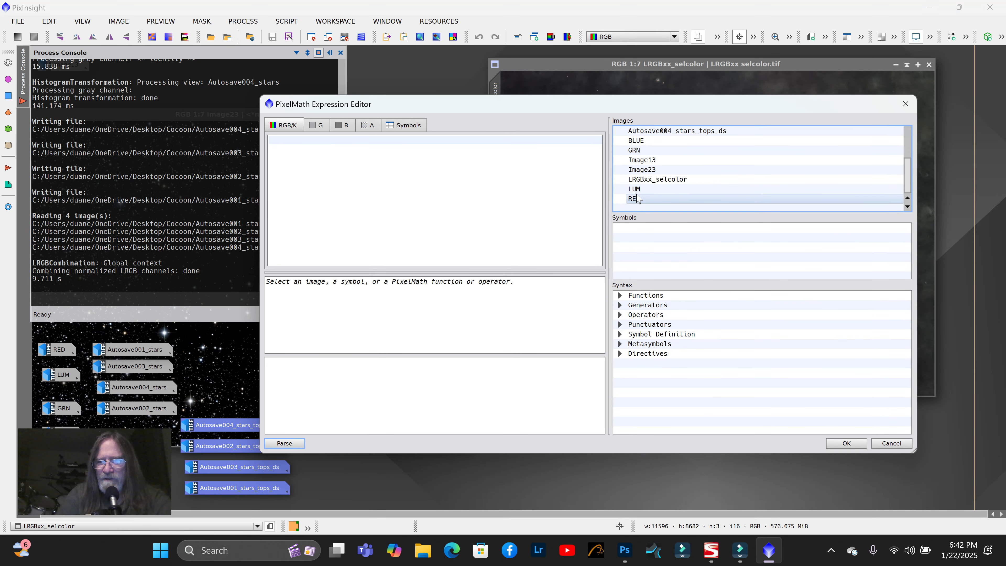
scroll(651, 182, "up", 4)
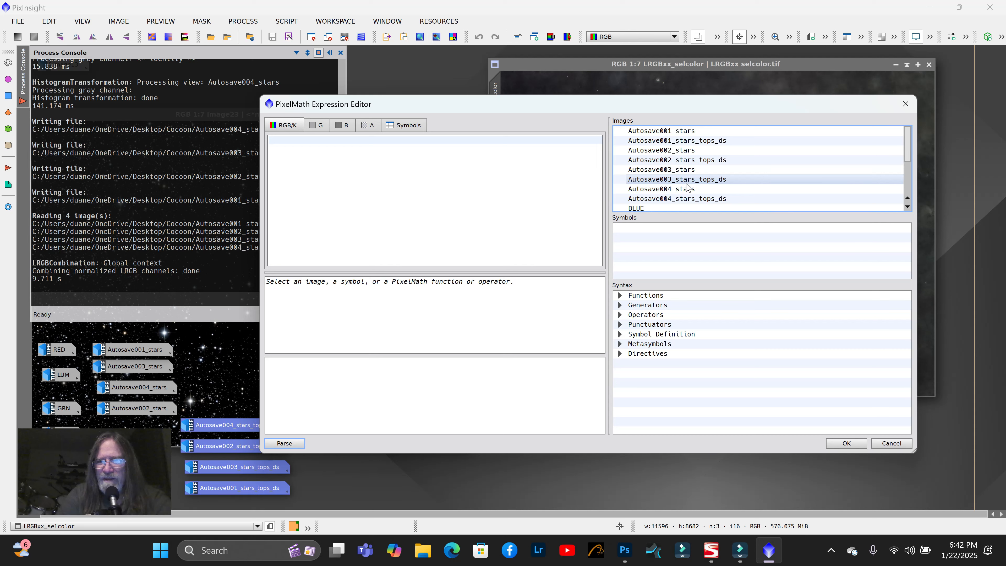
scroll(673, 186, "down", 2)
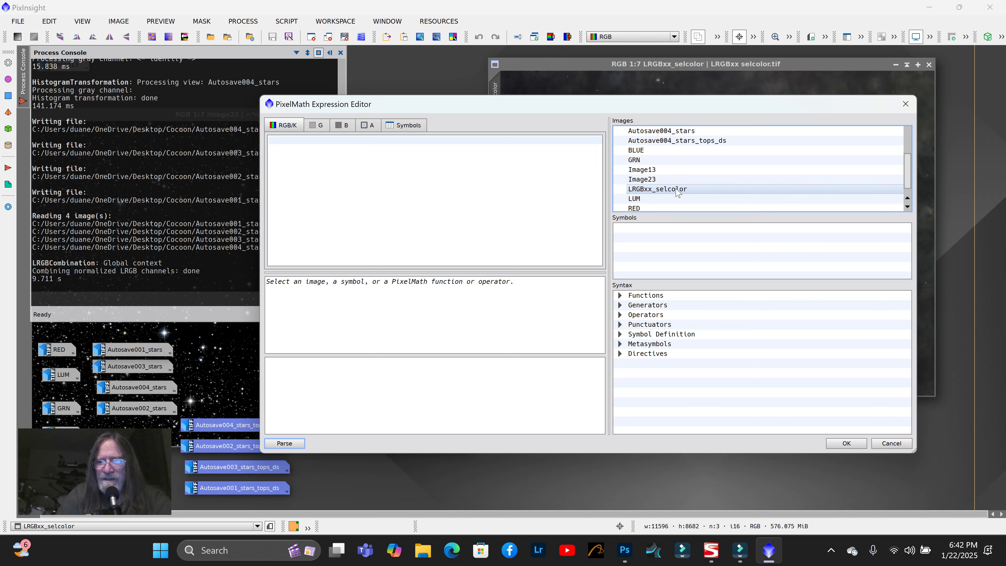
double_click(676, 189)
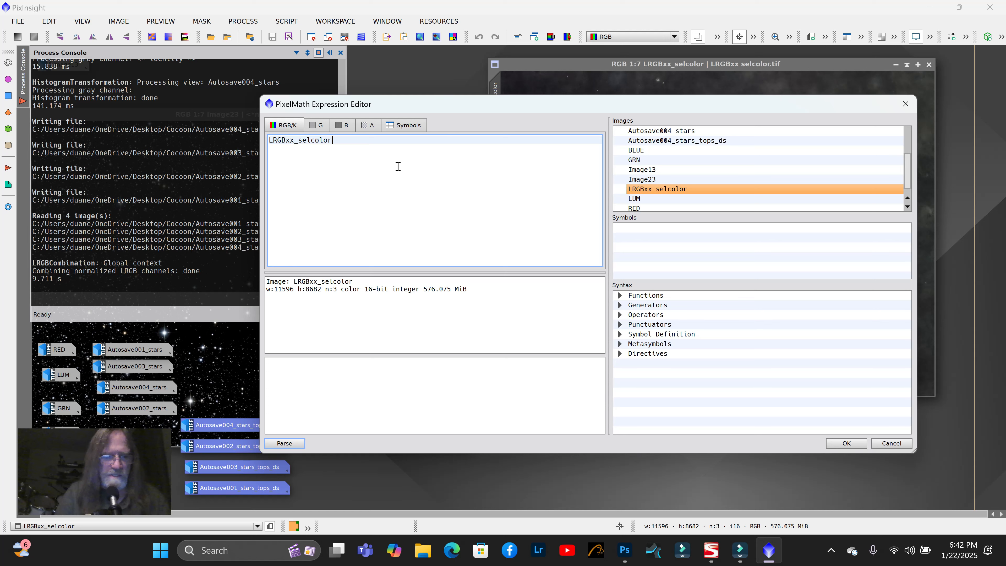
type("+")
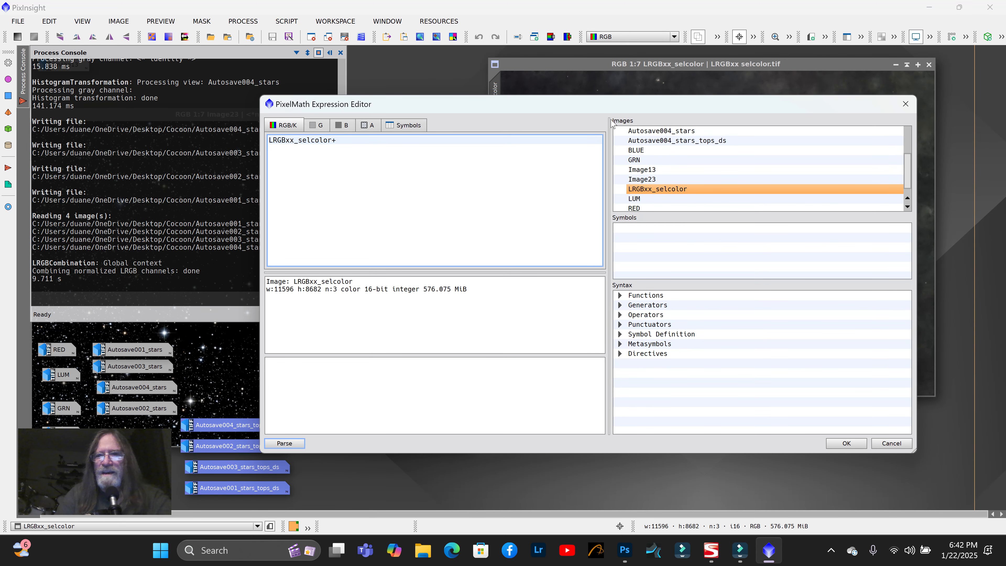
Add Image23 to complete the expression LRGBxx_selcolor+Image23, and accept it in the Expression Editor
mouse_move(553, 110)
left_mouse_down()
mouse_move(631, 138)
mouse_move(606, 180)
mouse_move(562, 178)
mouse_move(702, 184)
mouse_move(561, 99)
left_mouse_up()
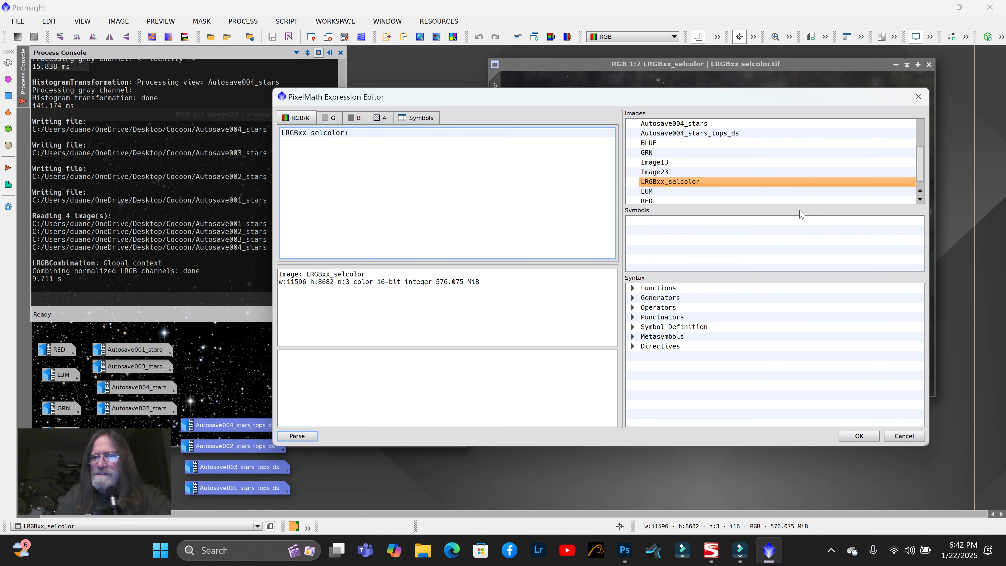
left_click_drag(920, 161, 912, 134)
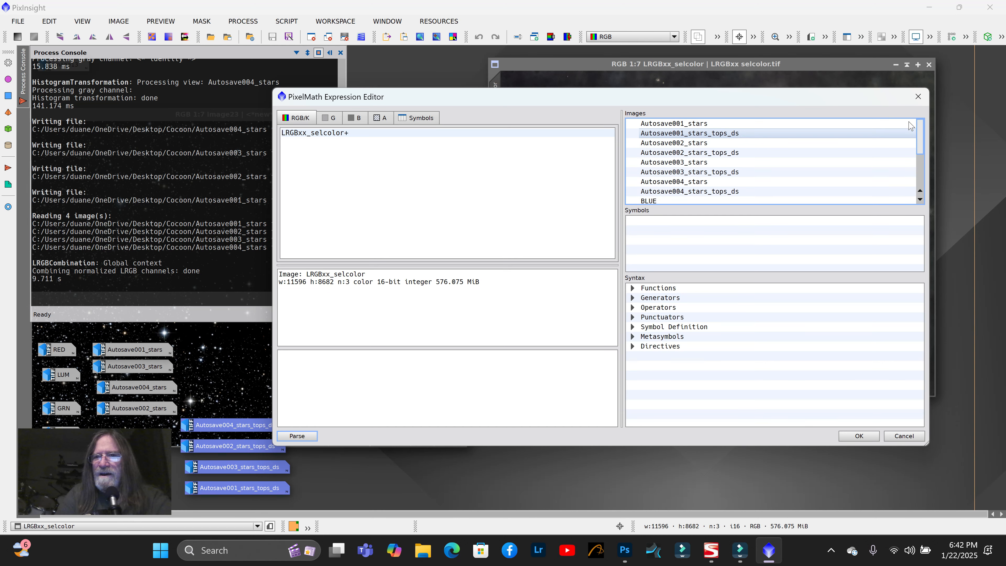
left_click_drag(918, 133, 916, 169)
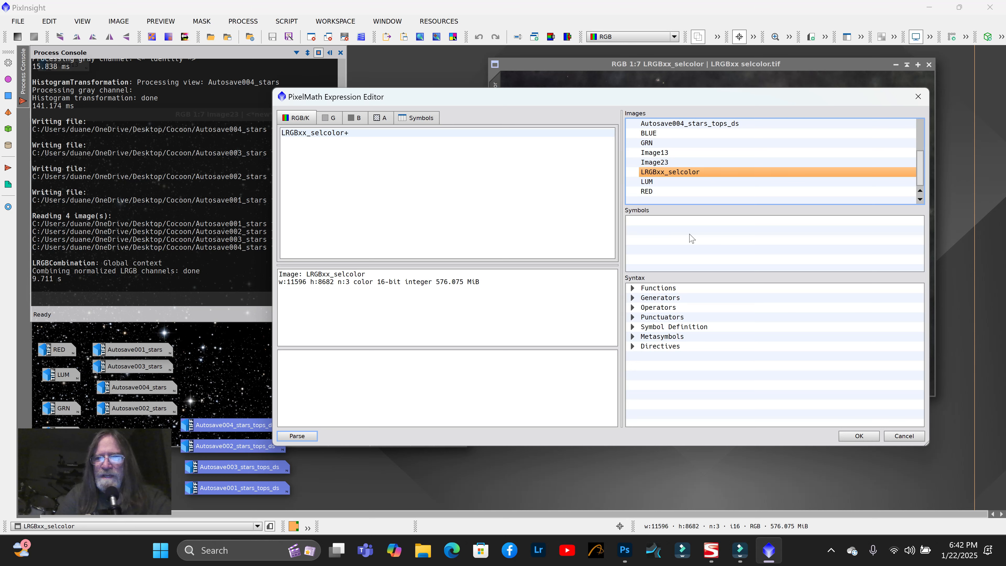
left_click(677, 164)
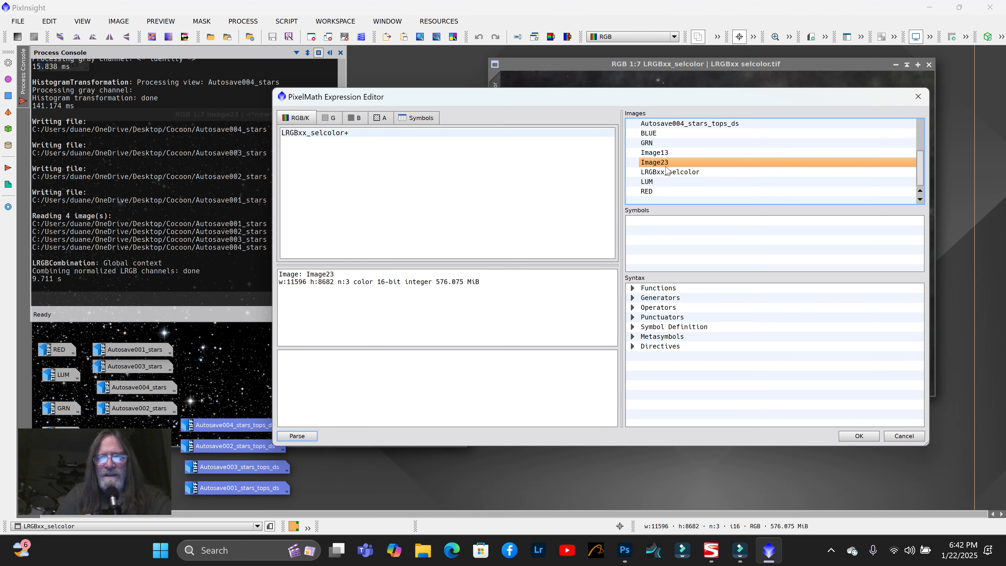
double_click(666, 162)
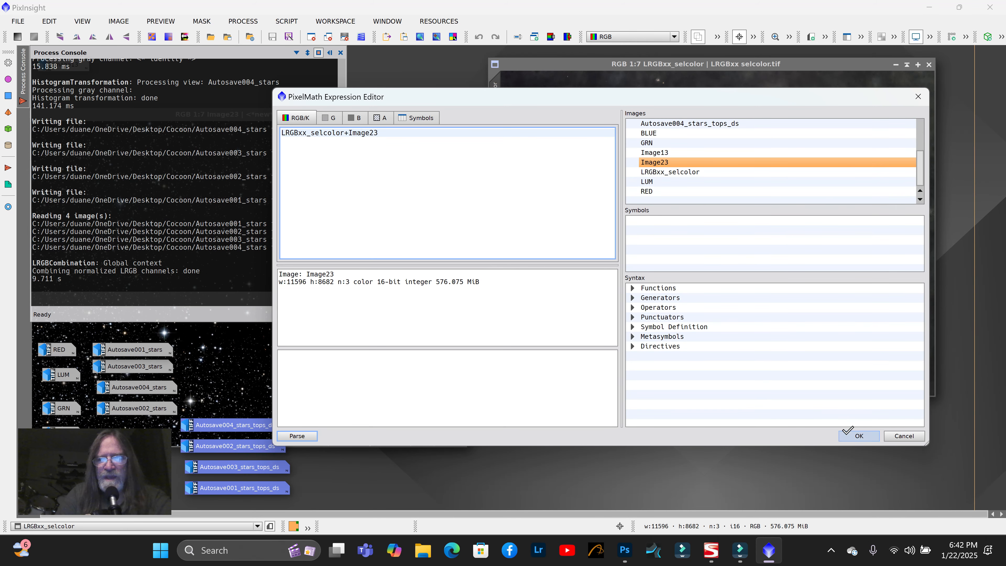
left_click(858, 435)
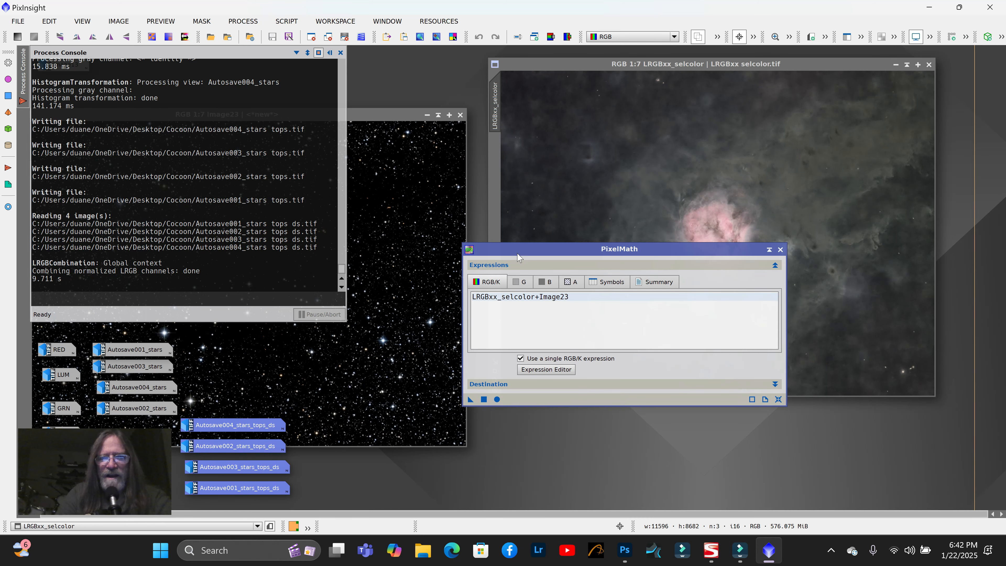
Apply the PixelMath expression to the LRGBxx_selcolor nebula image, and close the PixelMath process
left_click_drag(377, 115, 731, 112)
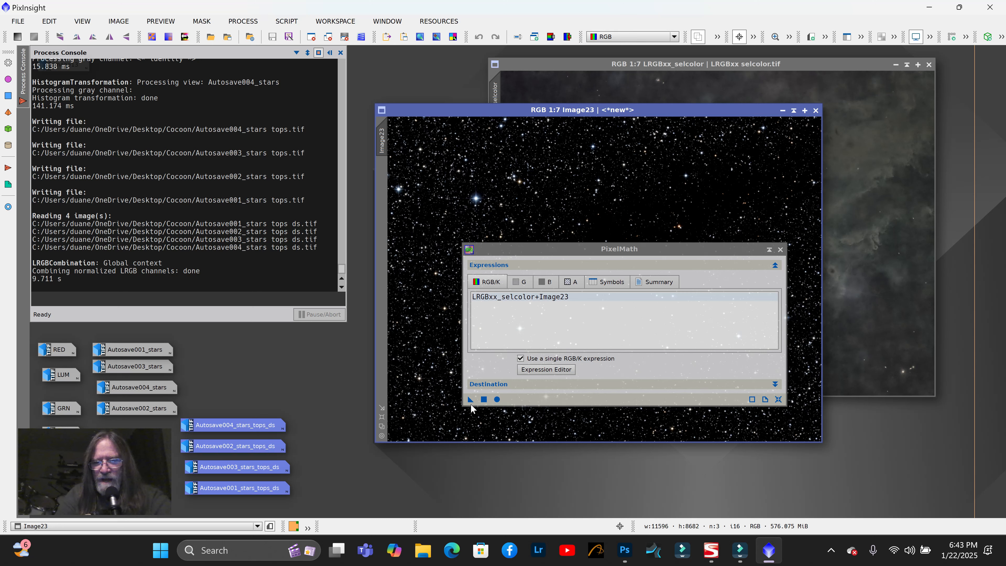
left_click_drag(470, 399, 900, 264)
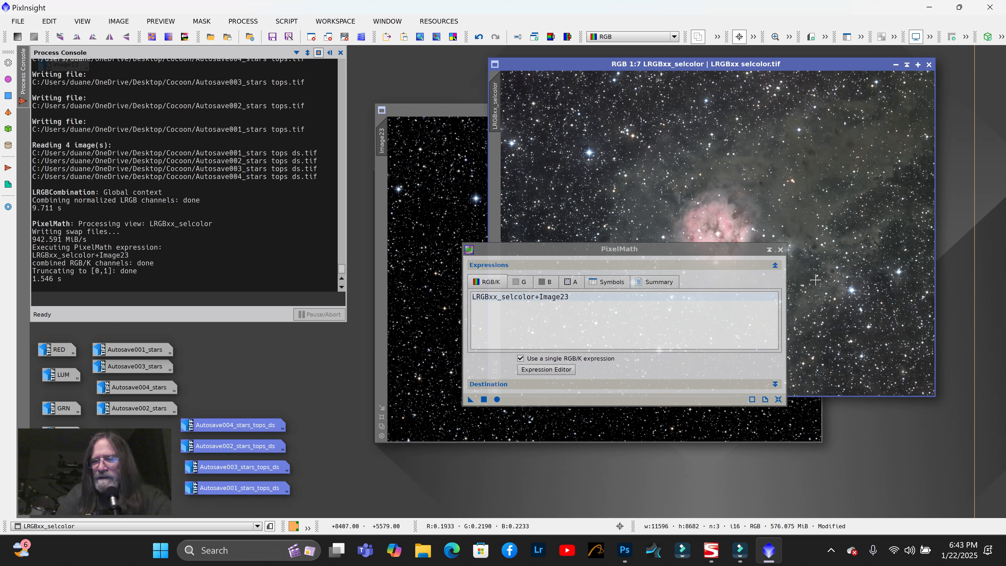
left_click_drag(735, 250, 428, 220)
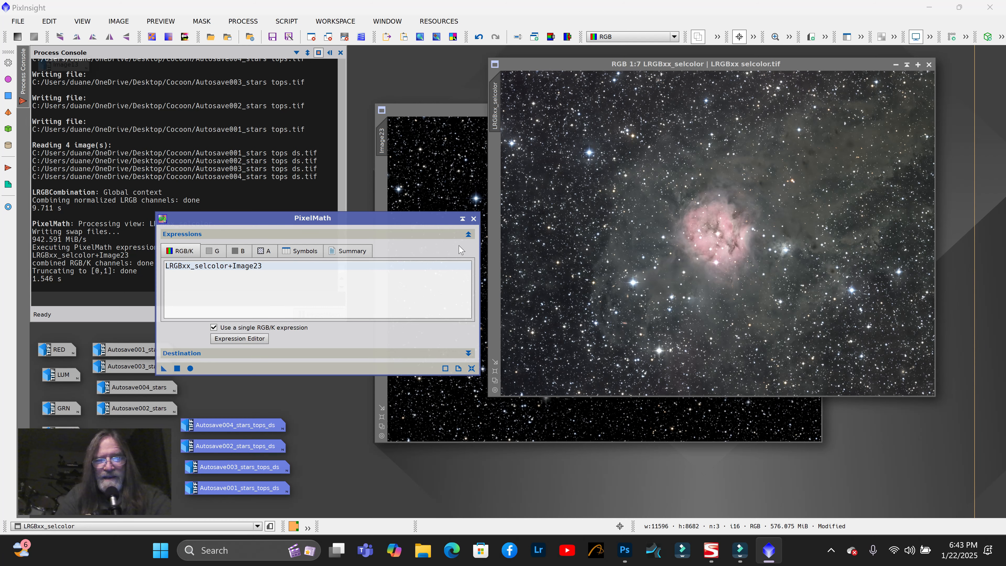
left_click(473, 219)
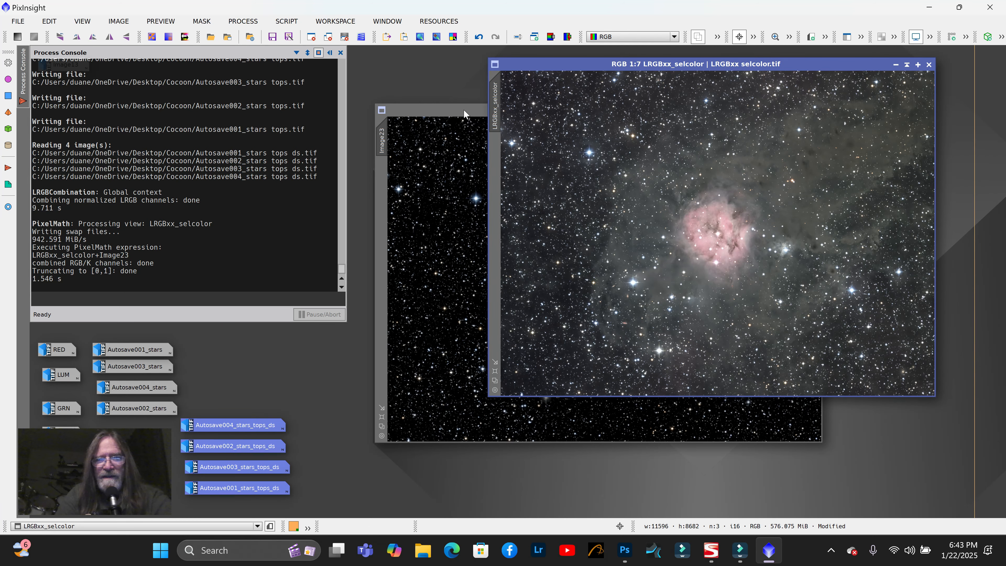
Iconize Image23, place its icon above the ds star icons, and close the Process Console
left_click_drag(463, 109, 386, 131)
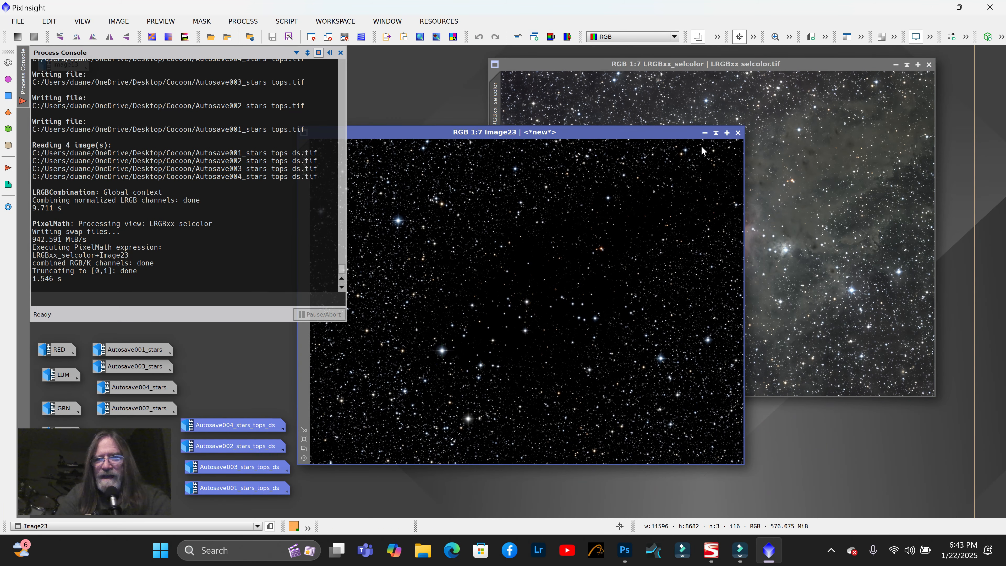
left_click(705, 133)
left_click_drag(545, 302, 223, 396)
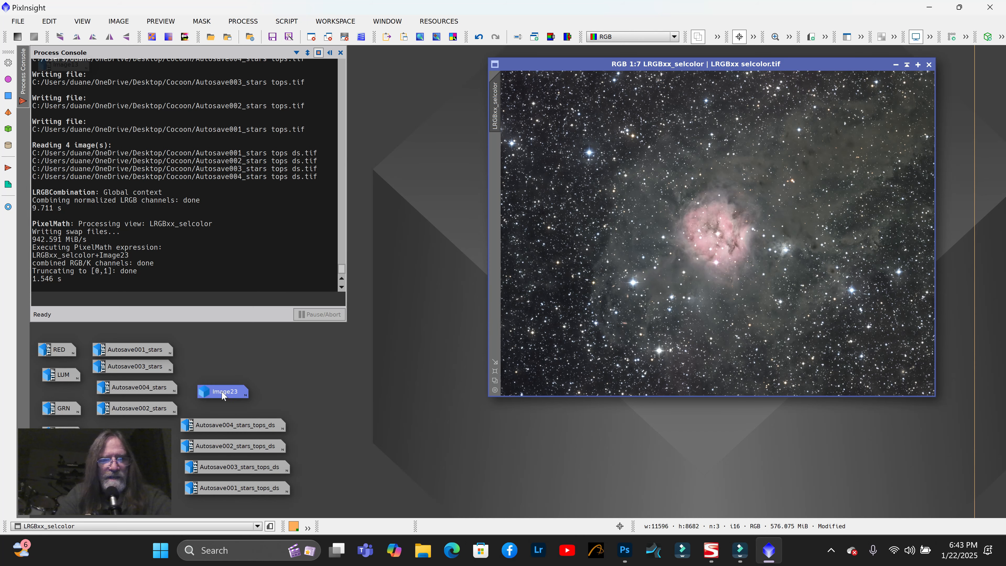
left_click(340, 52)
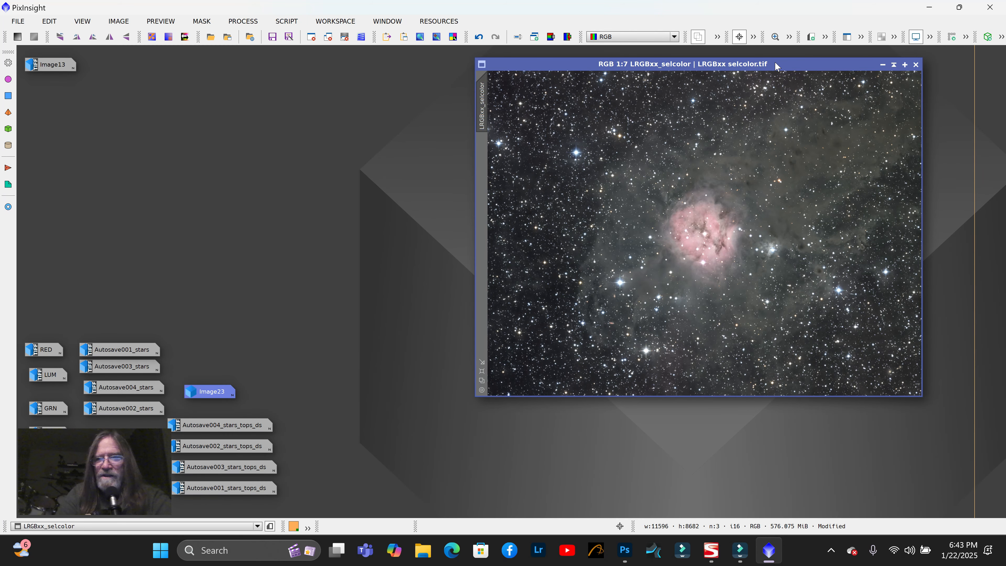
Move the LRGBxx_selcolor image window toward the middle of the workspace and enlarge it beyond the image's edges
left_click_drag(777, 64, 598, 86)
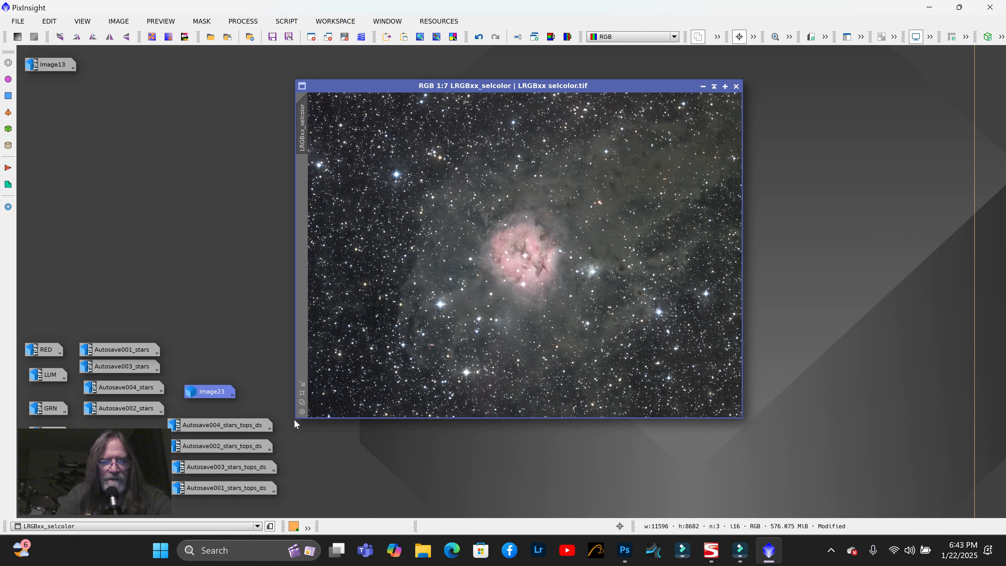
left_click_drag(296, 423, 266, 463)
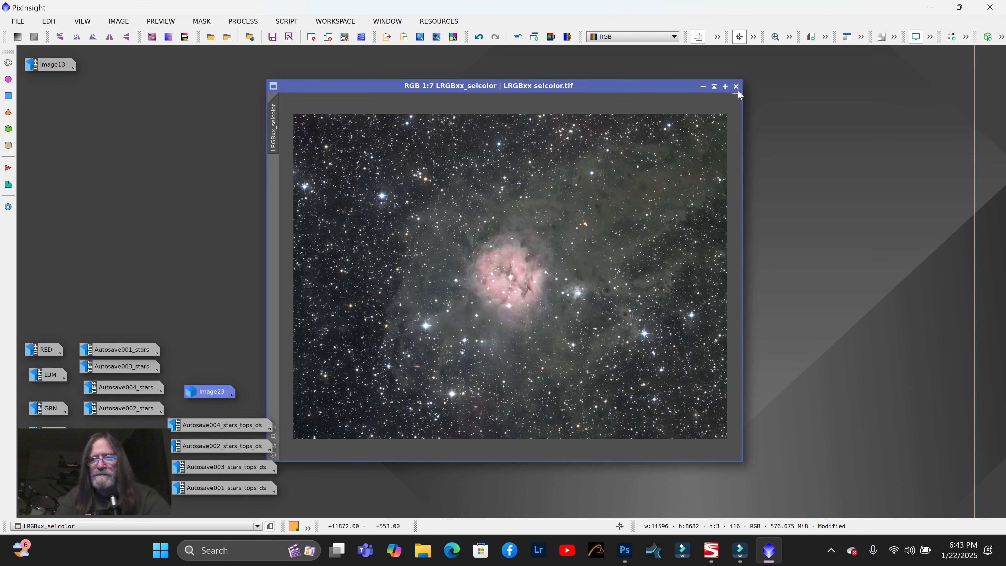
left_click_drag(741, 81, 777, 77)
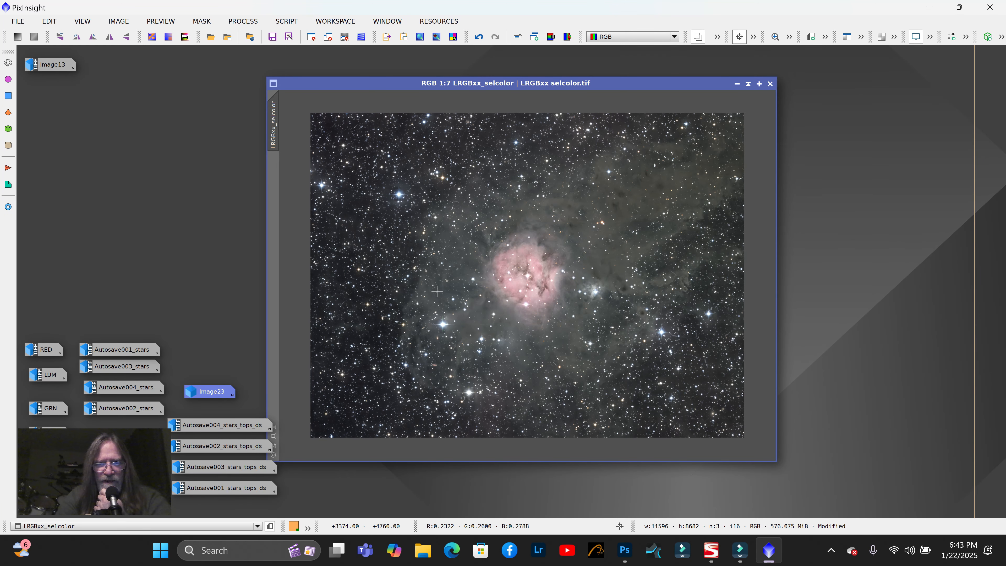
Examine the small background galaxies and the stars around the bright blue star below the nebula in close-up, and return to the whole image
scroll(436, 293, "up", 2)
scroll(431, 313, "up", 2)
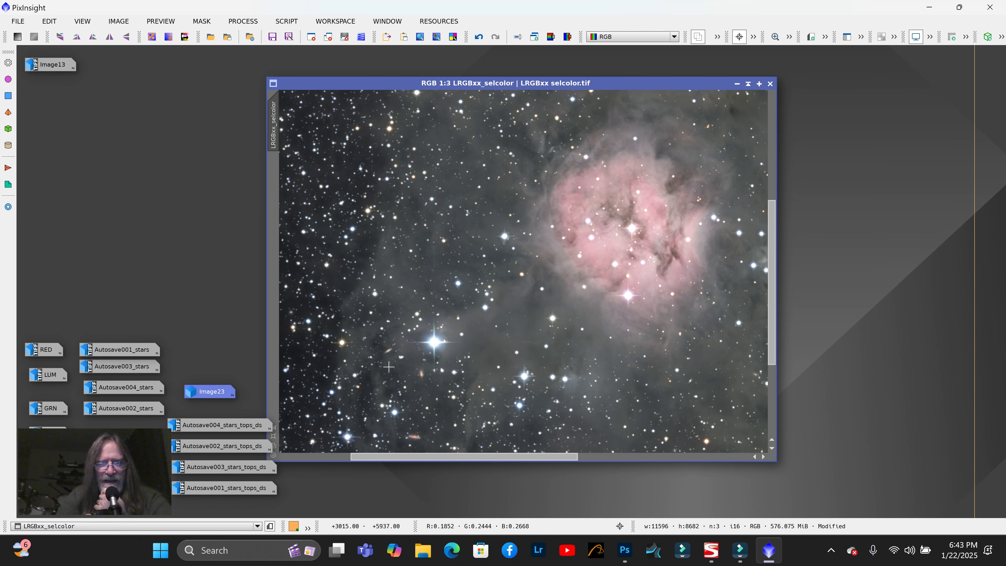
scroll(387, 358, "up", 4)
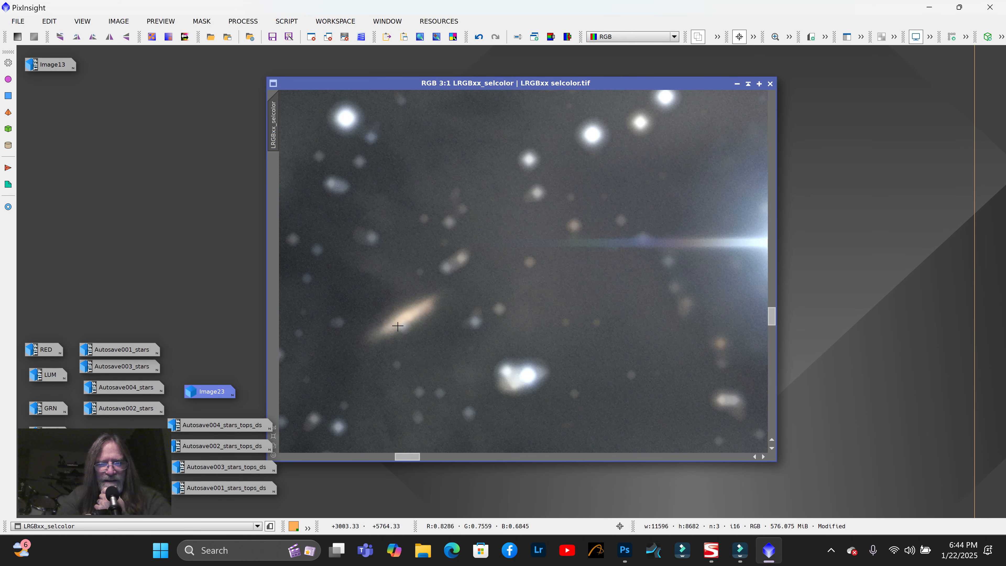
scroll(481, 326, "down", 3)
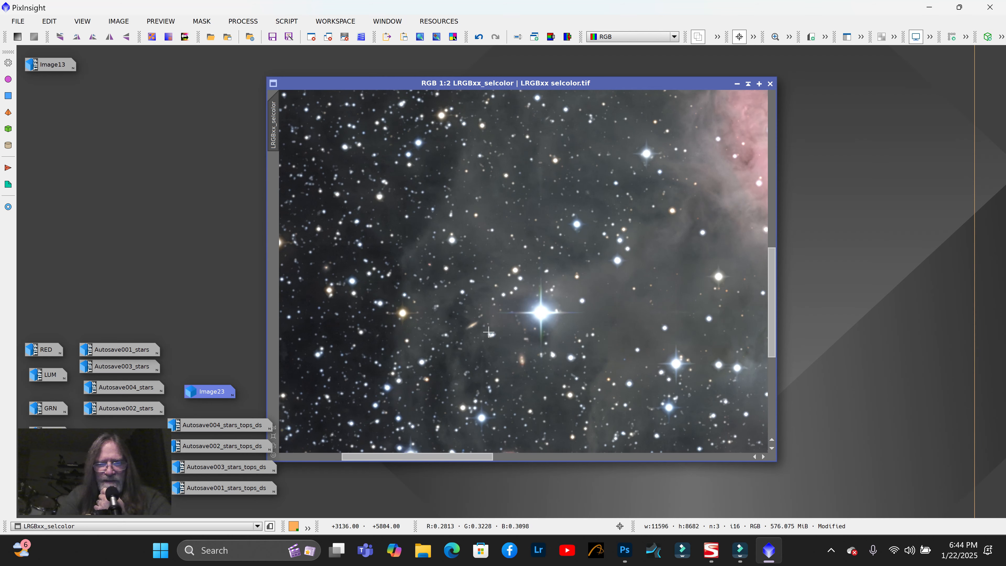
scroll(542, 383, "up", 2)
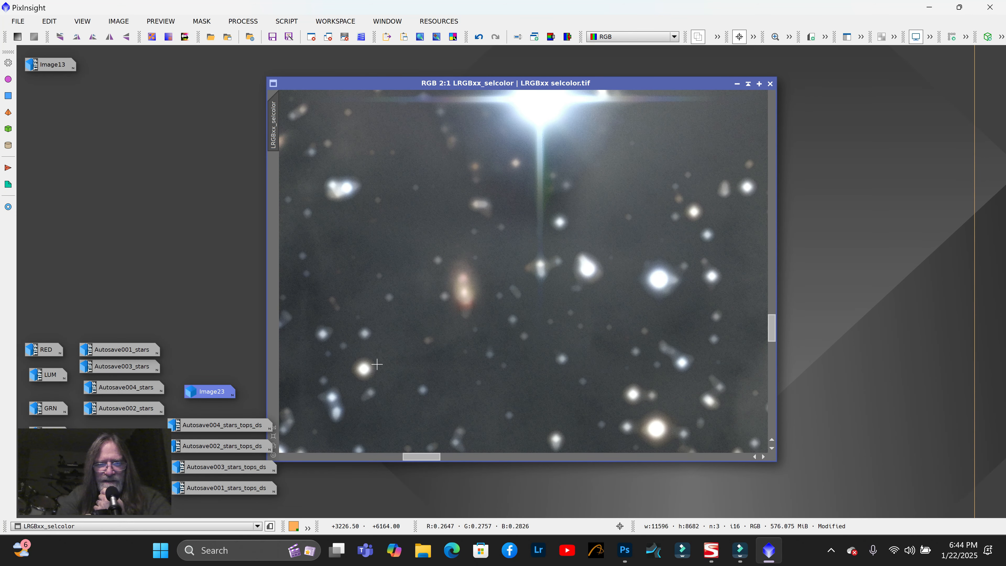
scroll(526, 325, "down", 4)
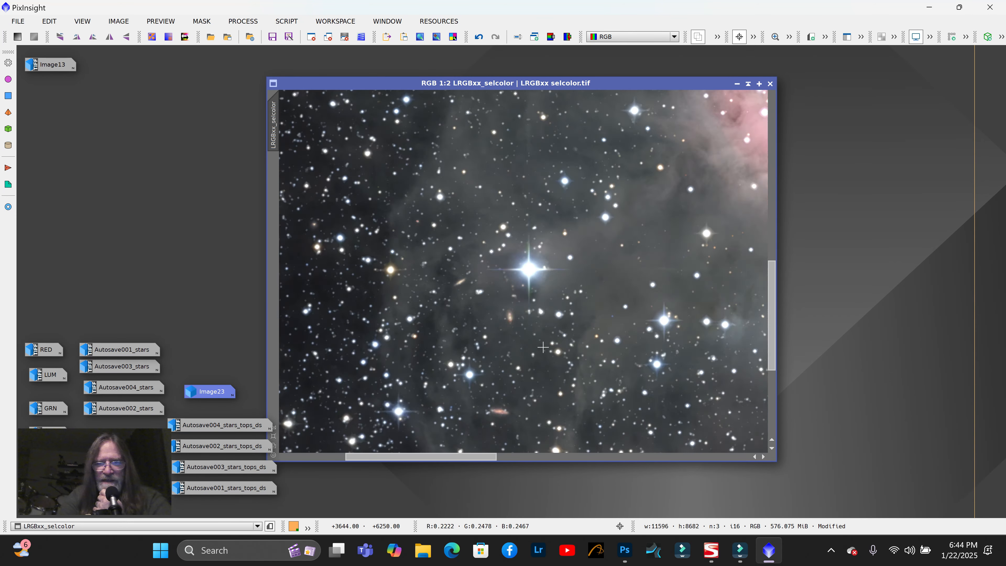
scroll(569, 327, "down", 4)
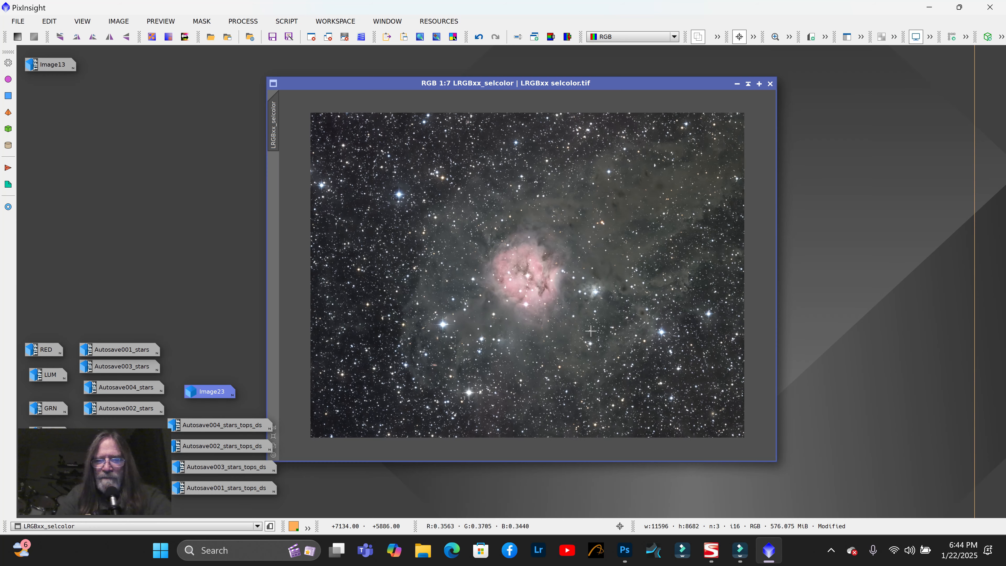
scroll(583, 341, "up", 1)
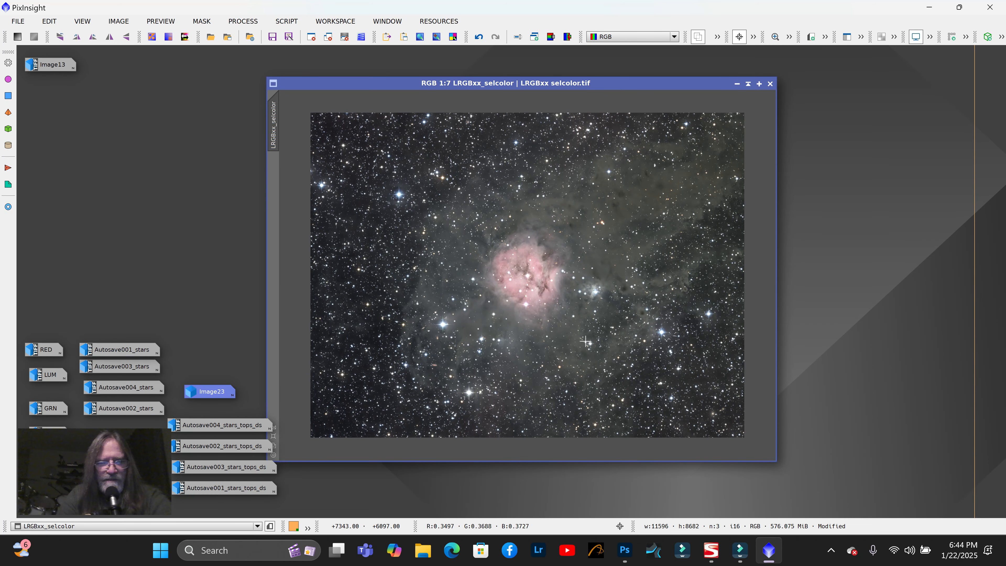